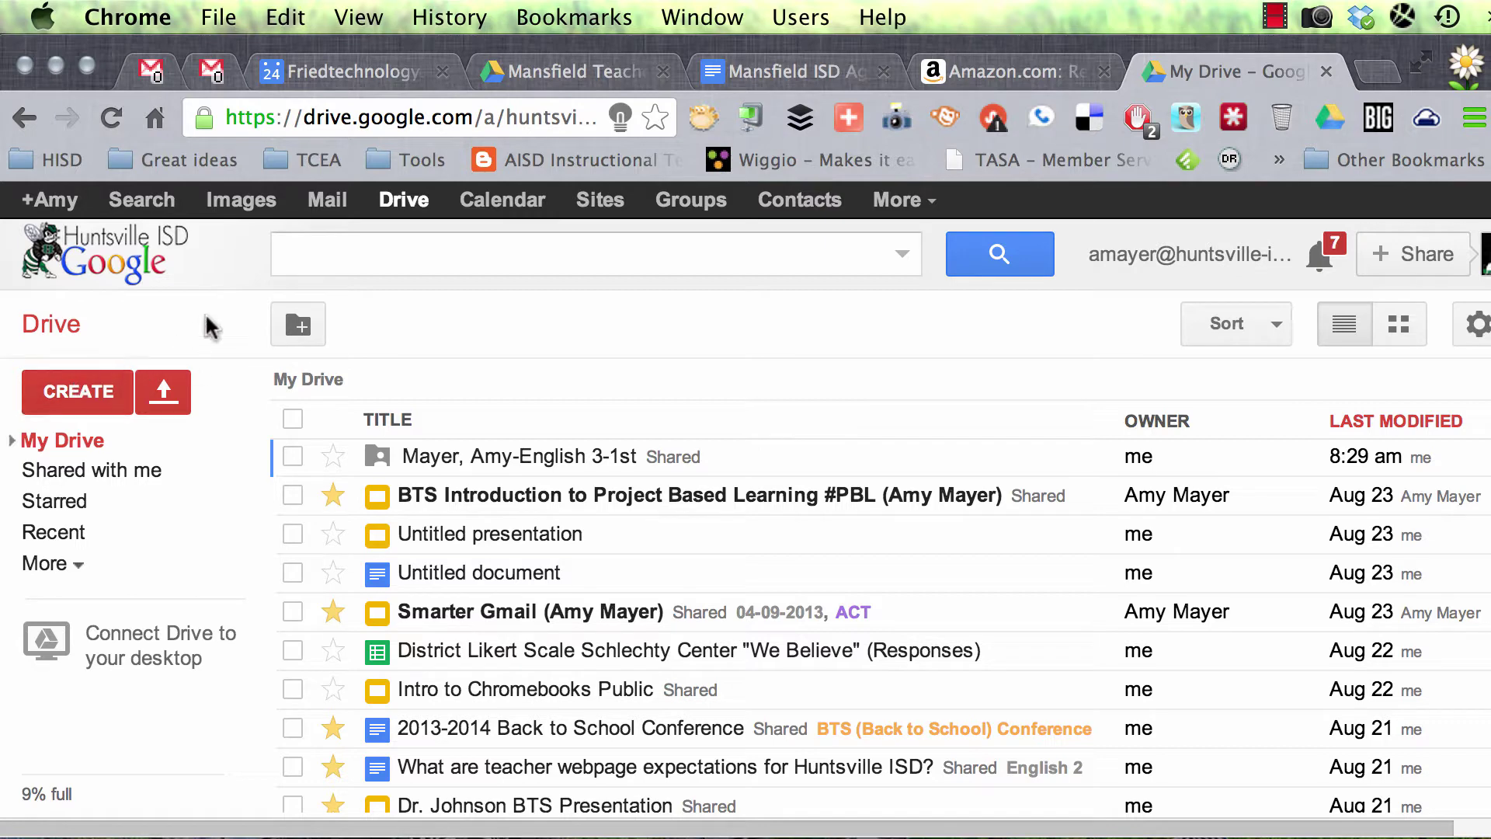
Step: Open the CREATE menu in Google Drive to list the new item types
left_click(88, 403)
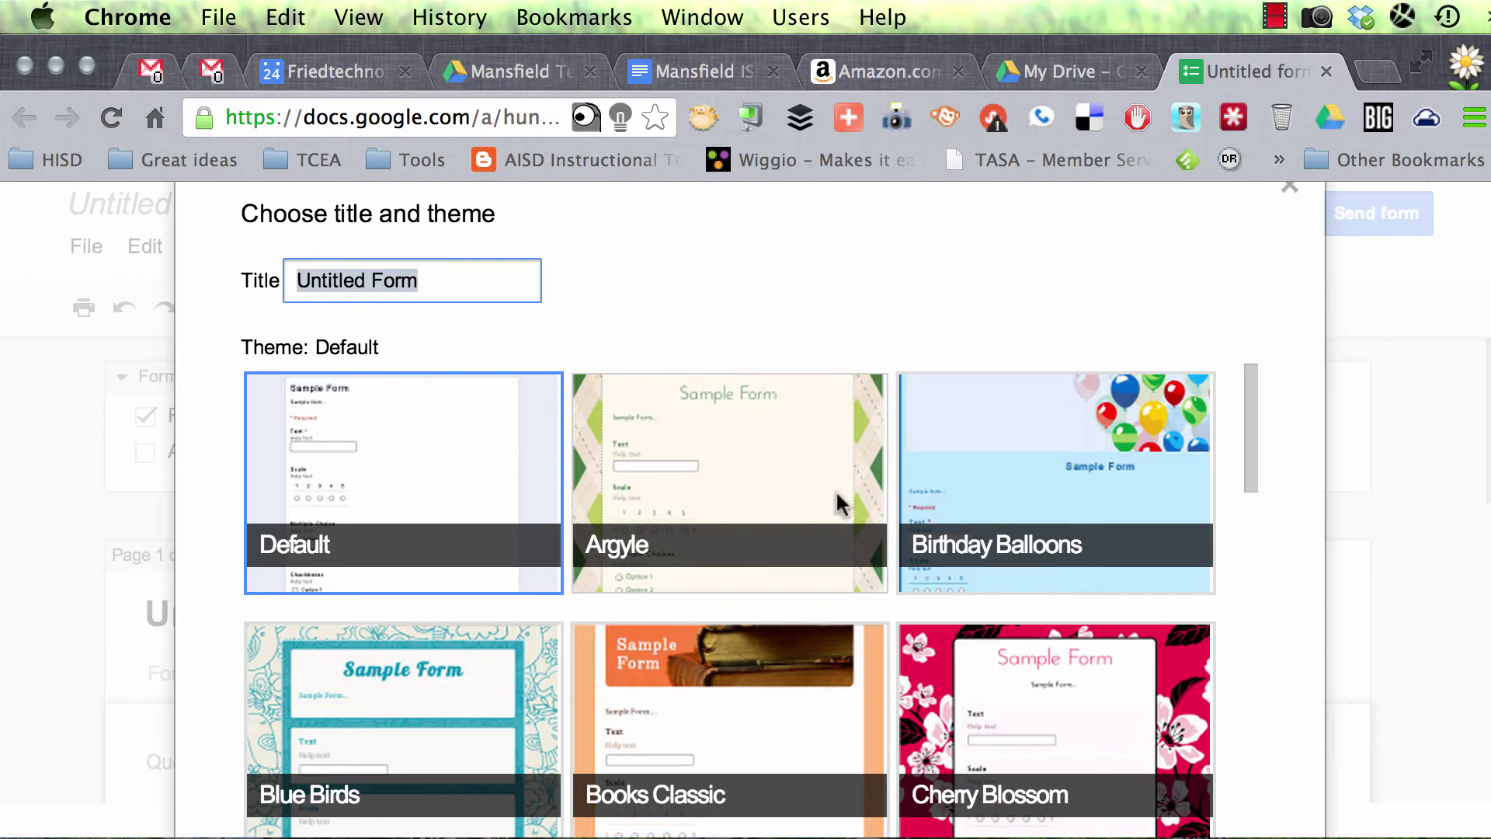
Step: Browse the theme gallery and apply the White Poppies theme to the new untitled form
left_click(750, 488)
scroll(538, 575, "down", 15)
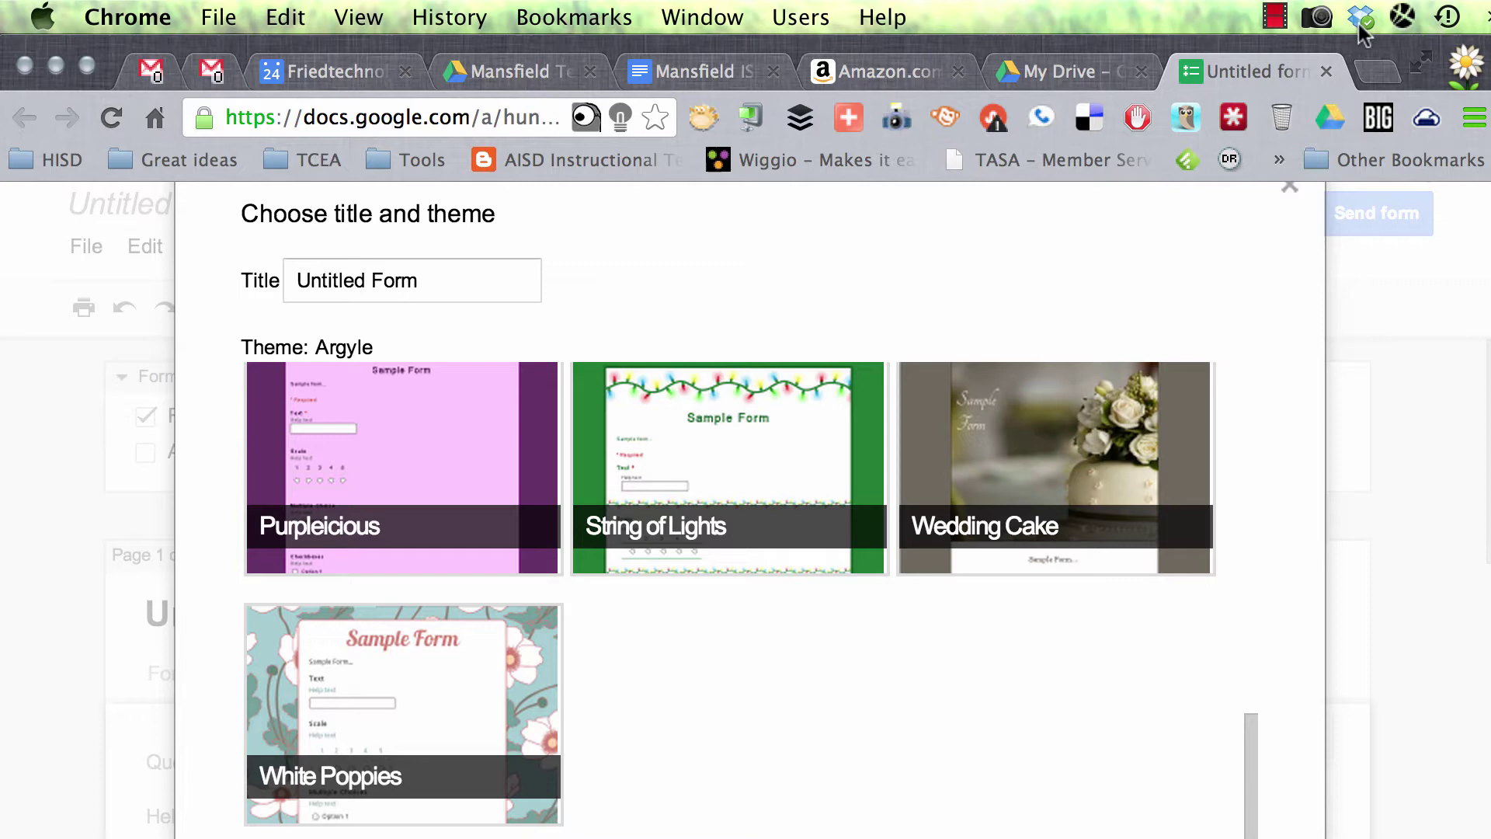
left_click(1276, 15)
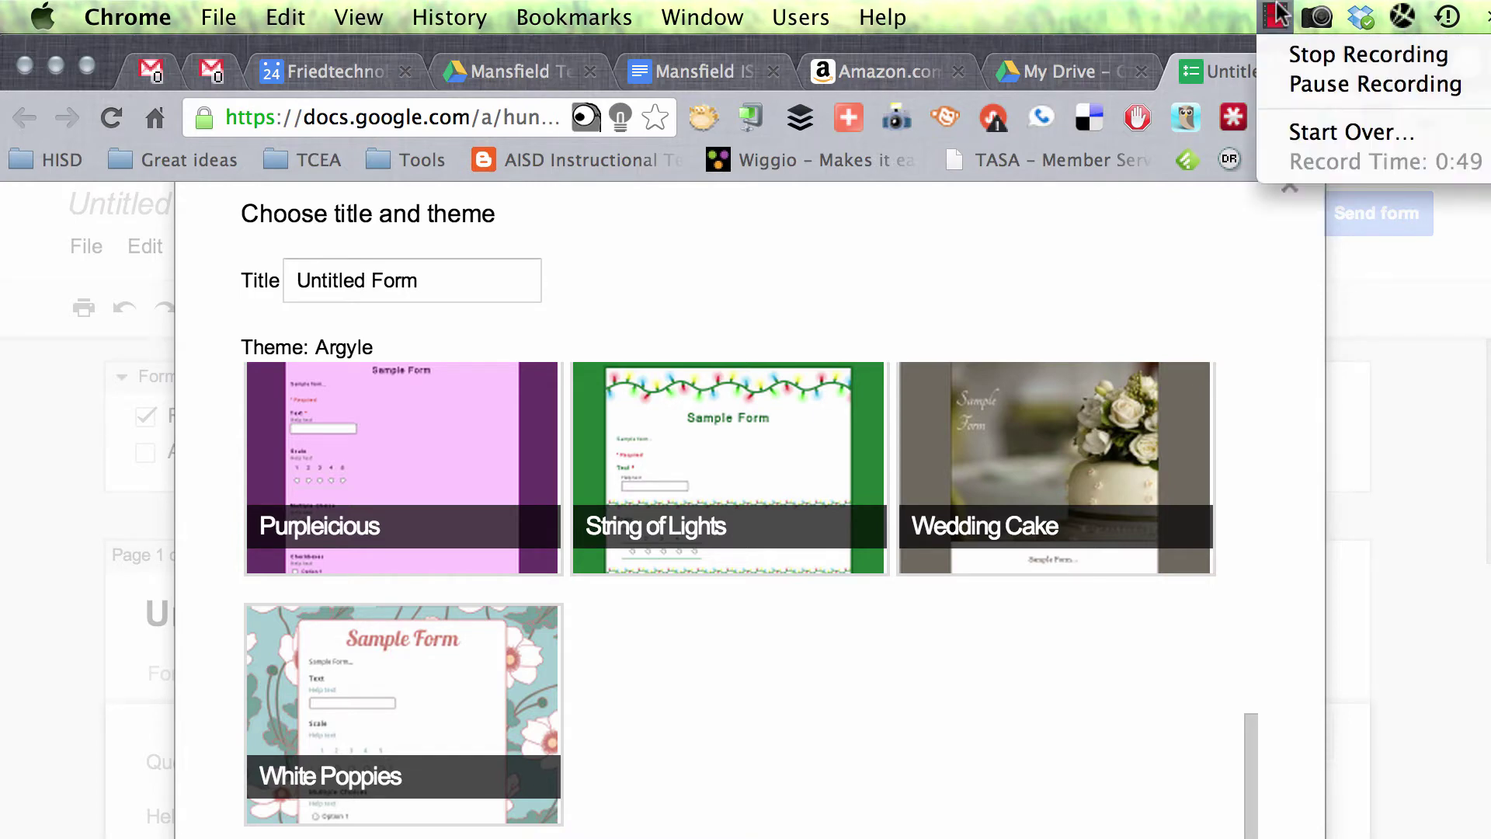
left_click(1339, 77)
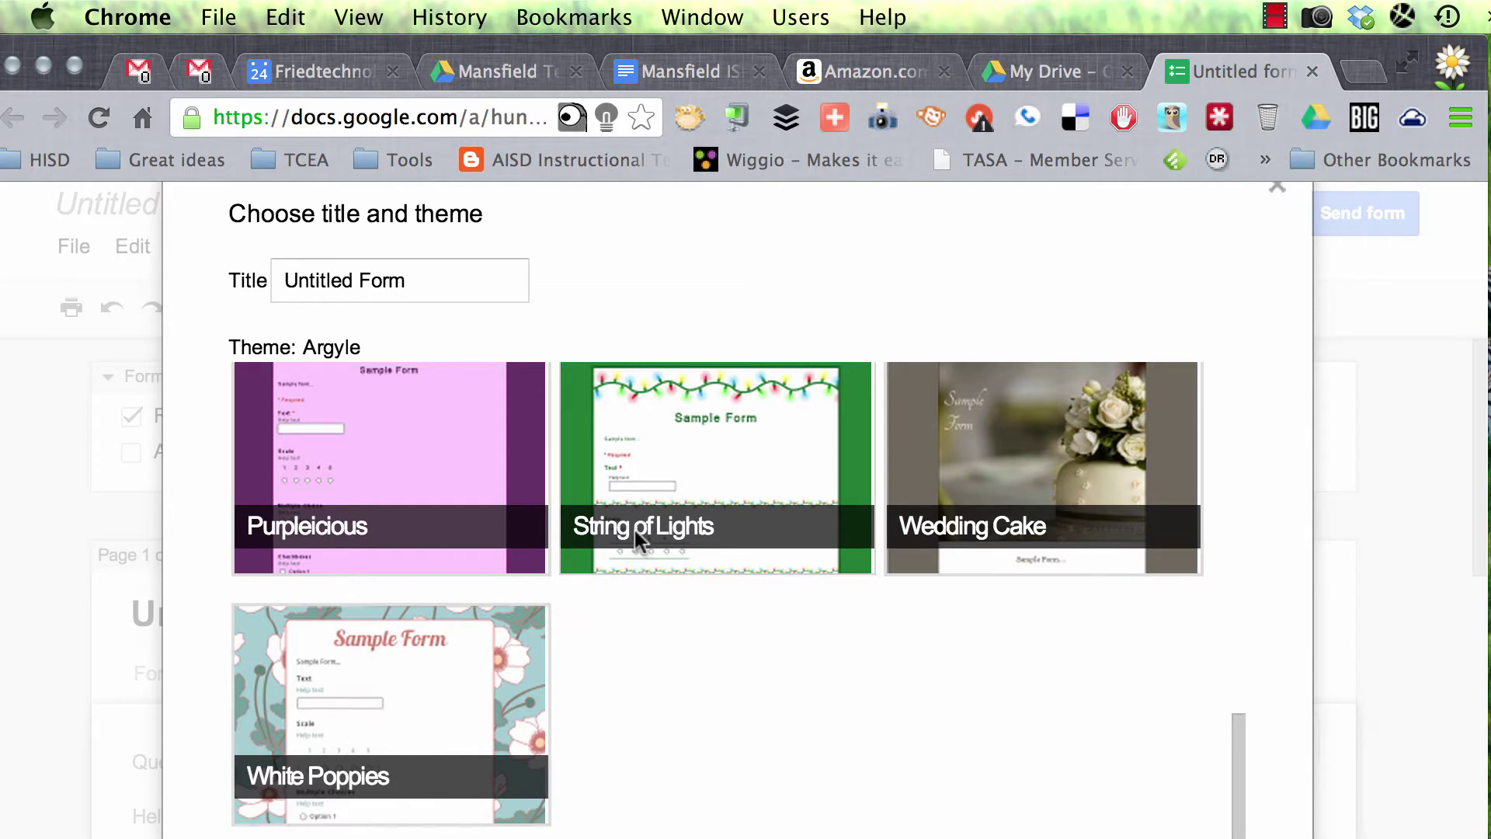
left_click(477, 687)
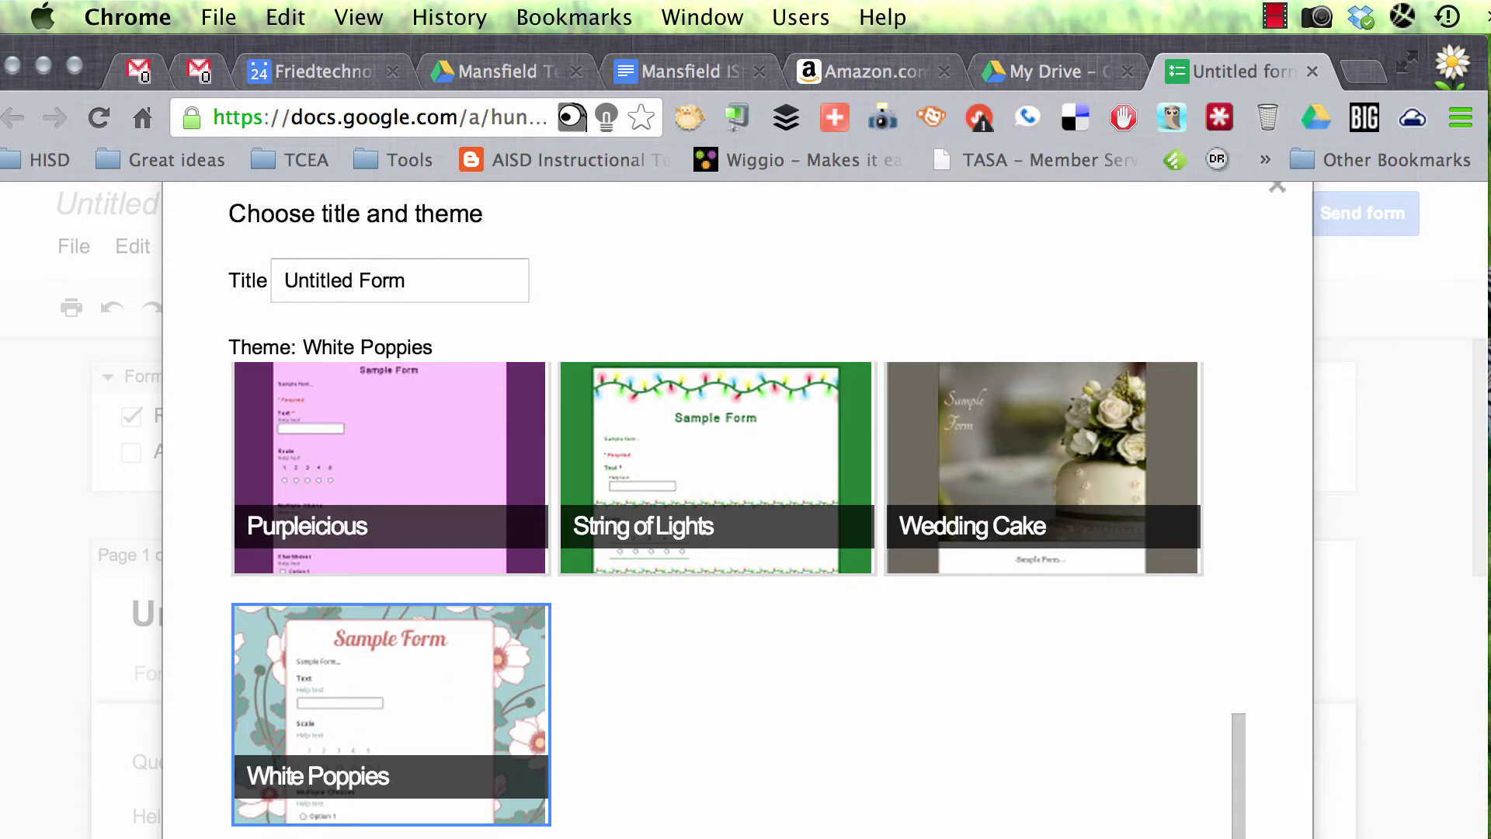
key("Return")
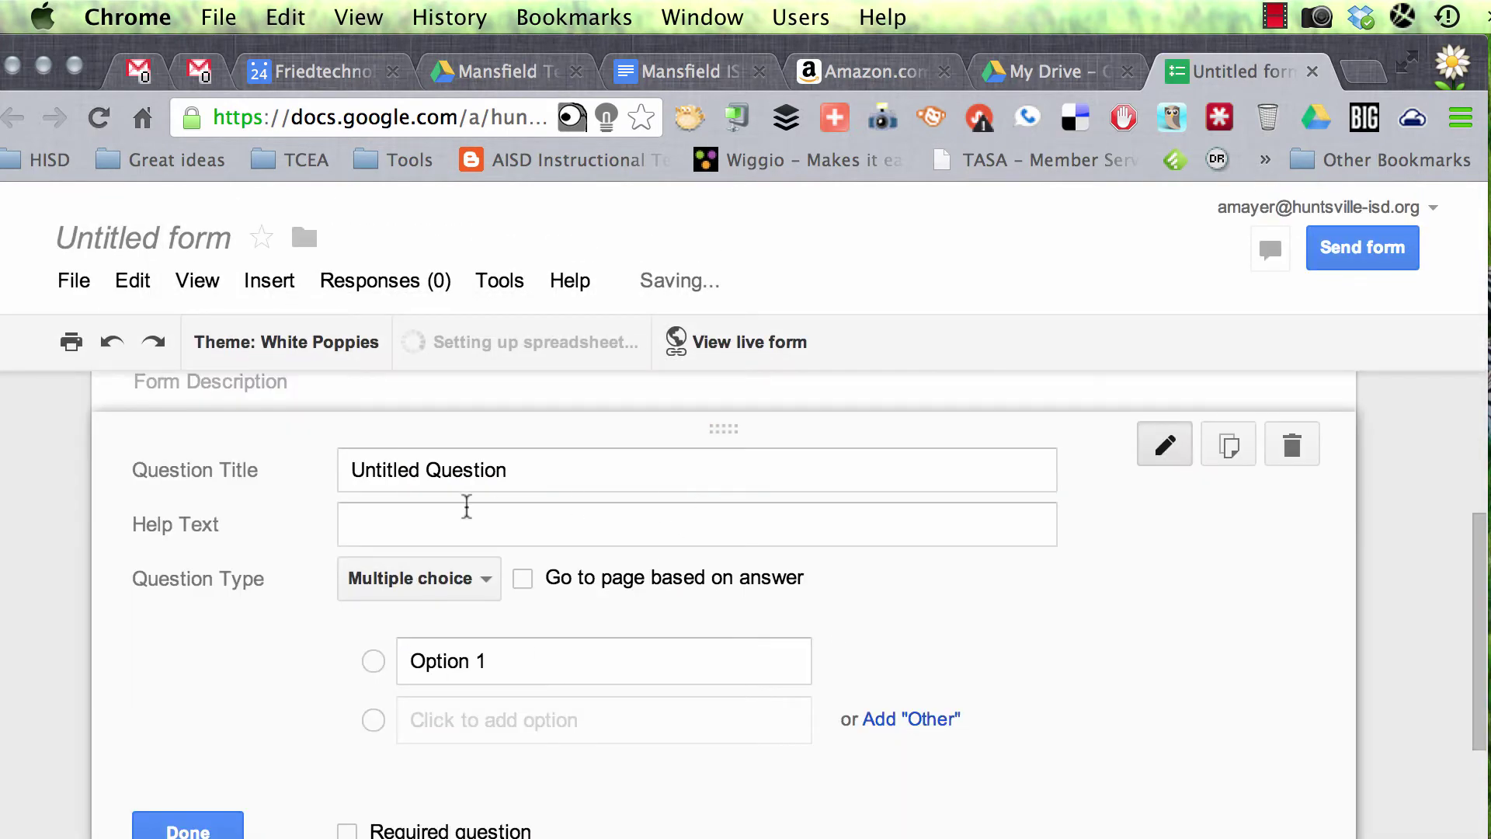
Step: Turn off username collection and the district sign-in requirement for viewing the form
scroll(466, 506, "up", 5)
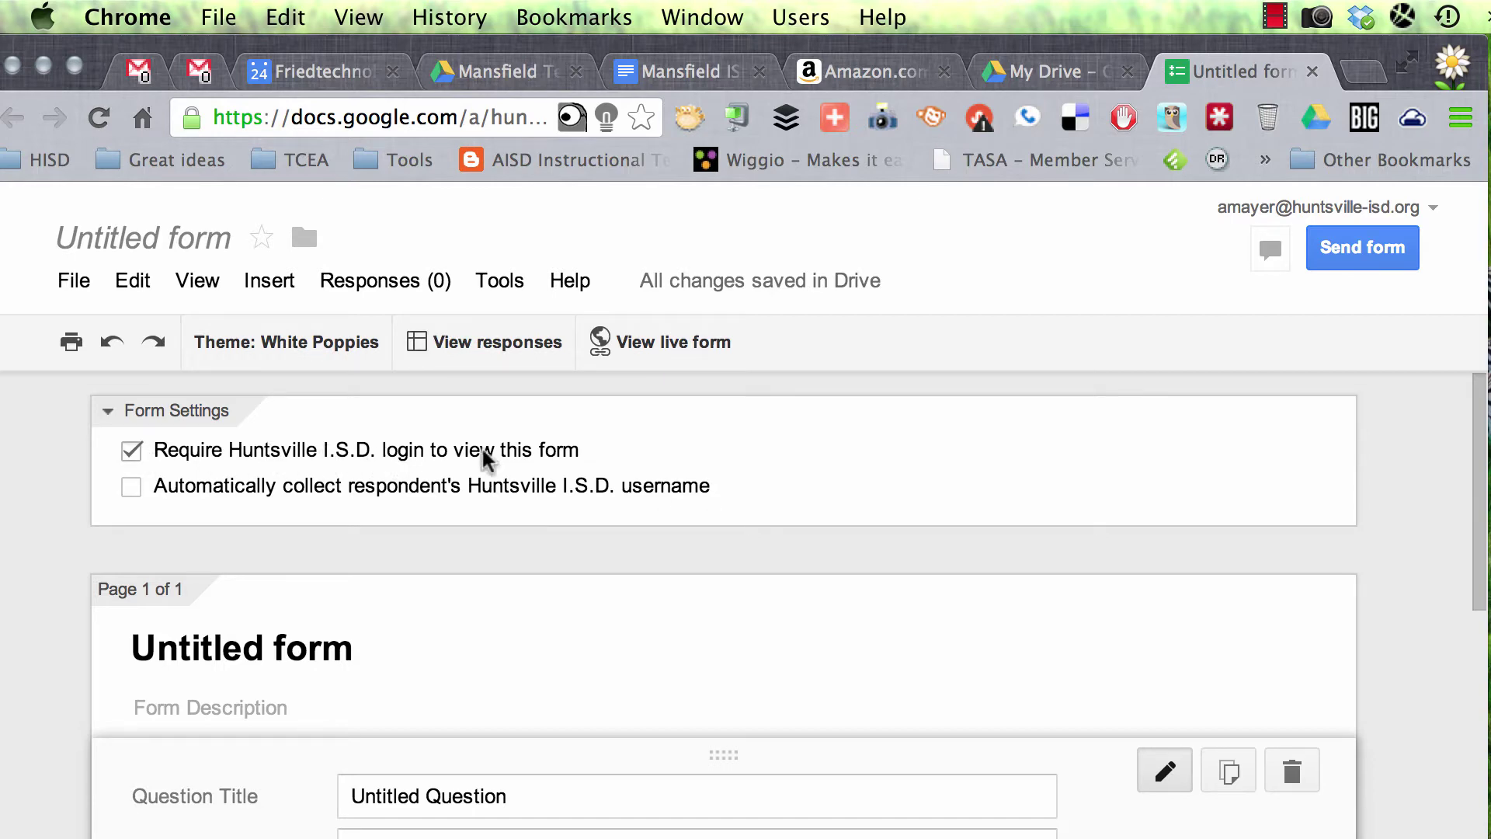
left_click(132, 487)
left_click(131, 488)
left_click(134, 452)
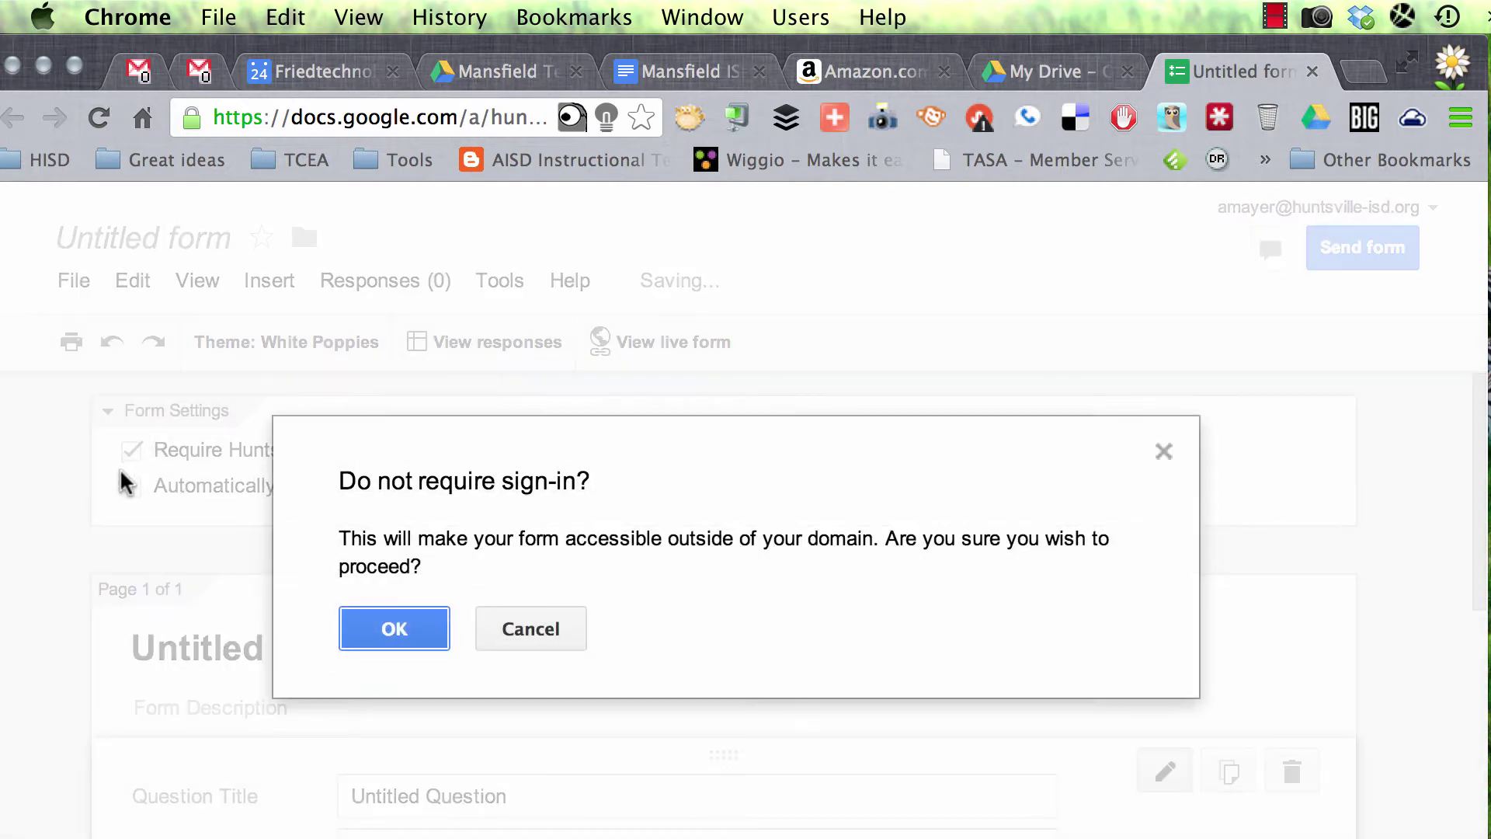
left_click(403, 622)
scroll(403, 622, "down", 4)
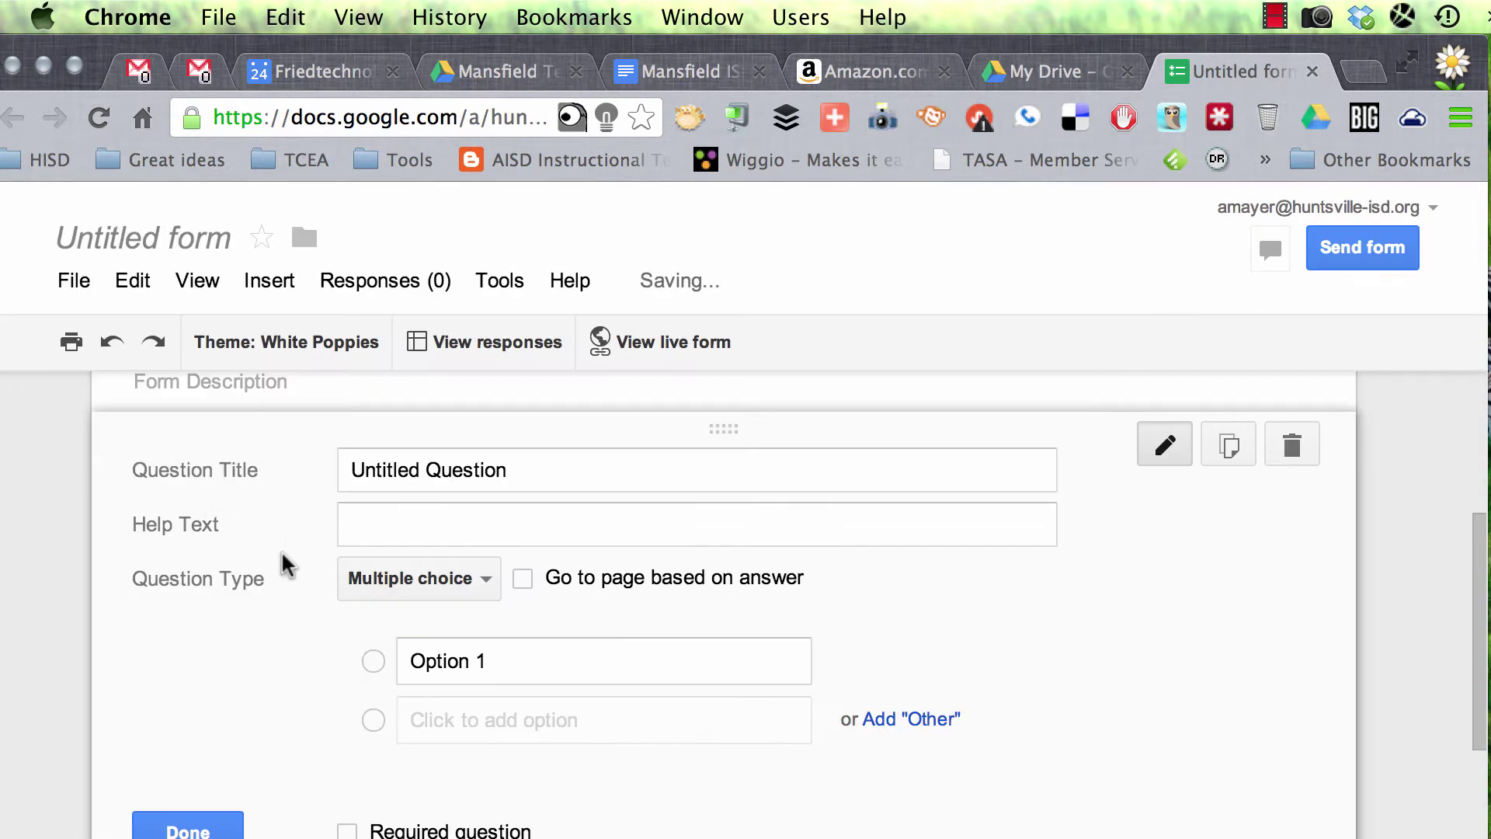
scroll(286, 560, "up", 4)
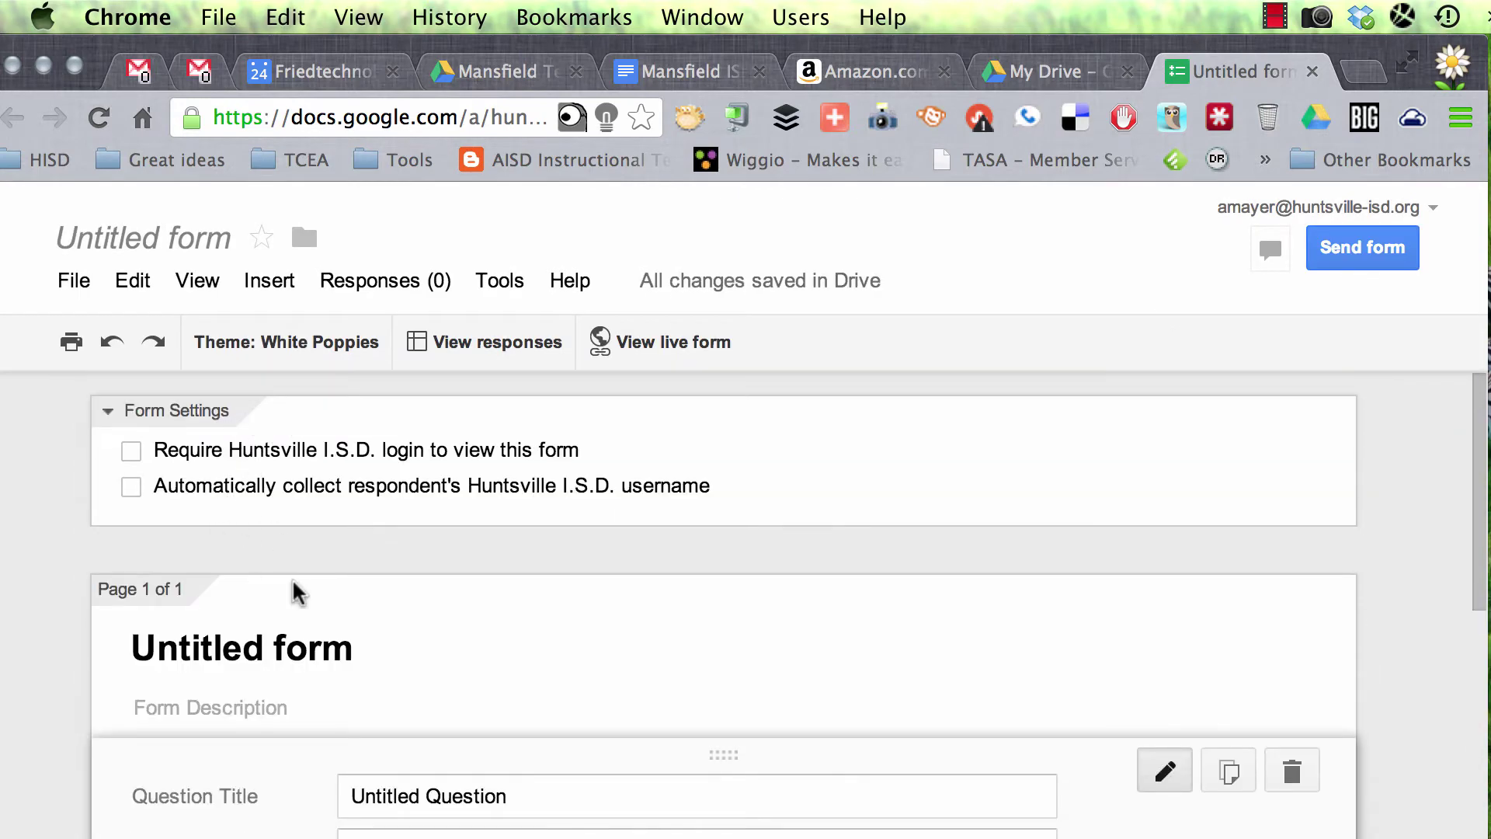
scroll(421, 619, "down", 3)
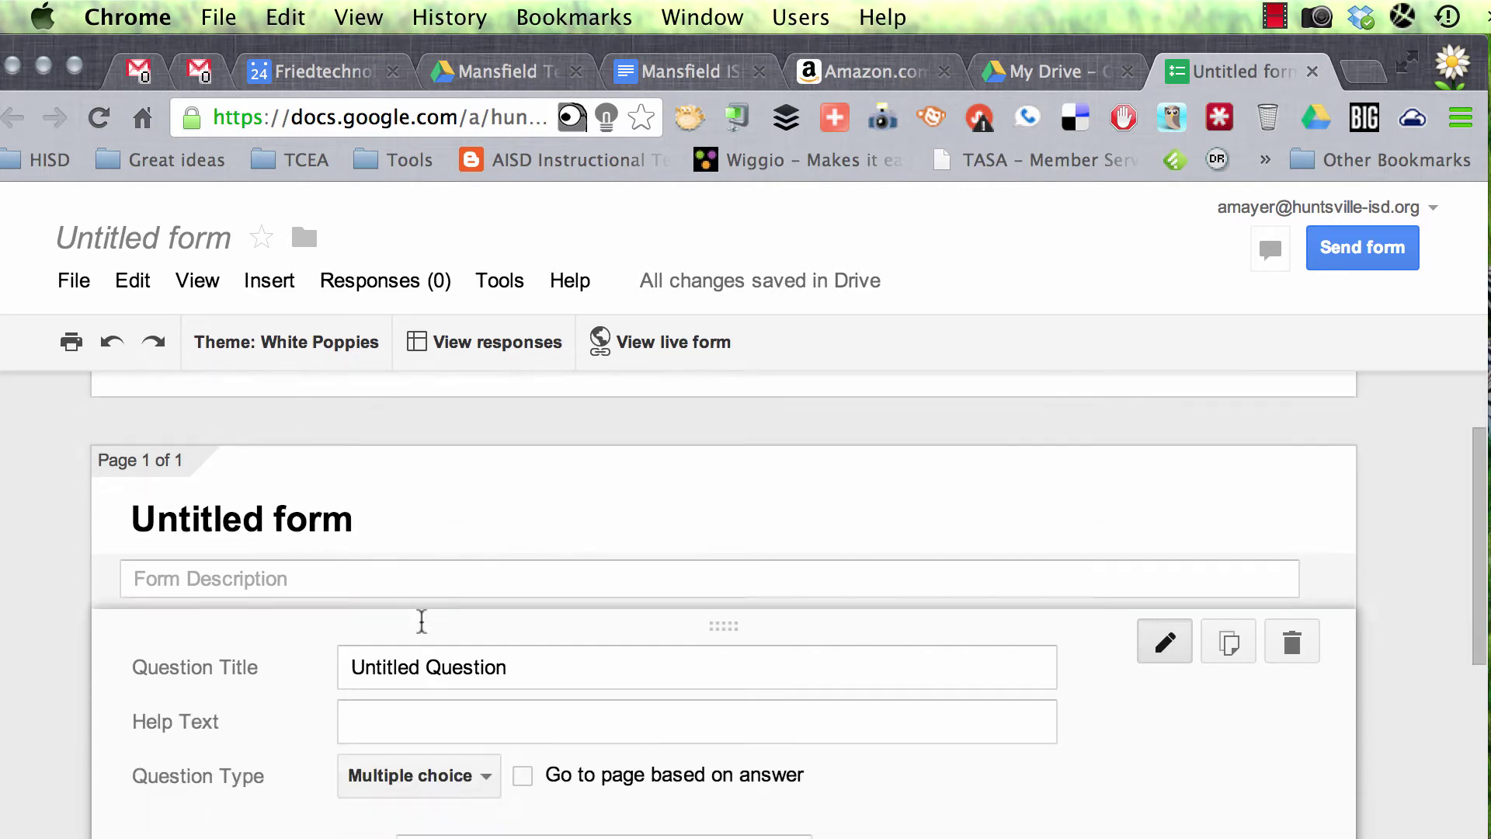
scroll(422, 620, "up", 3)
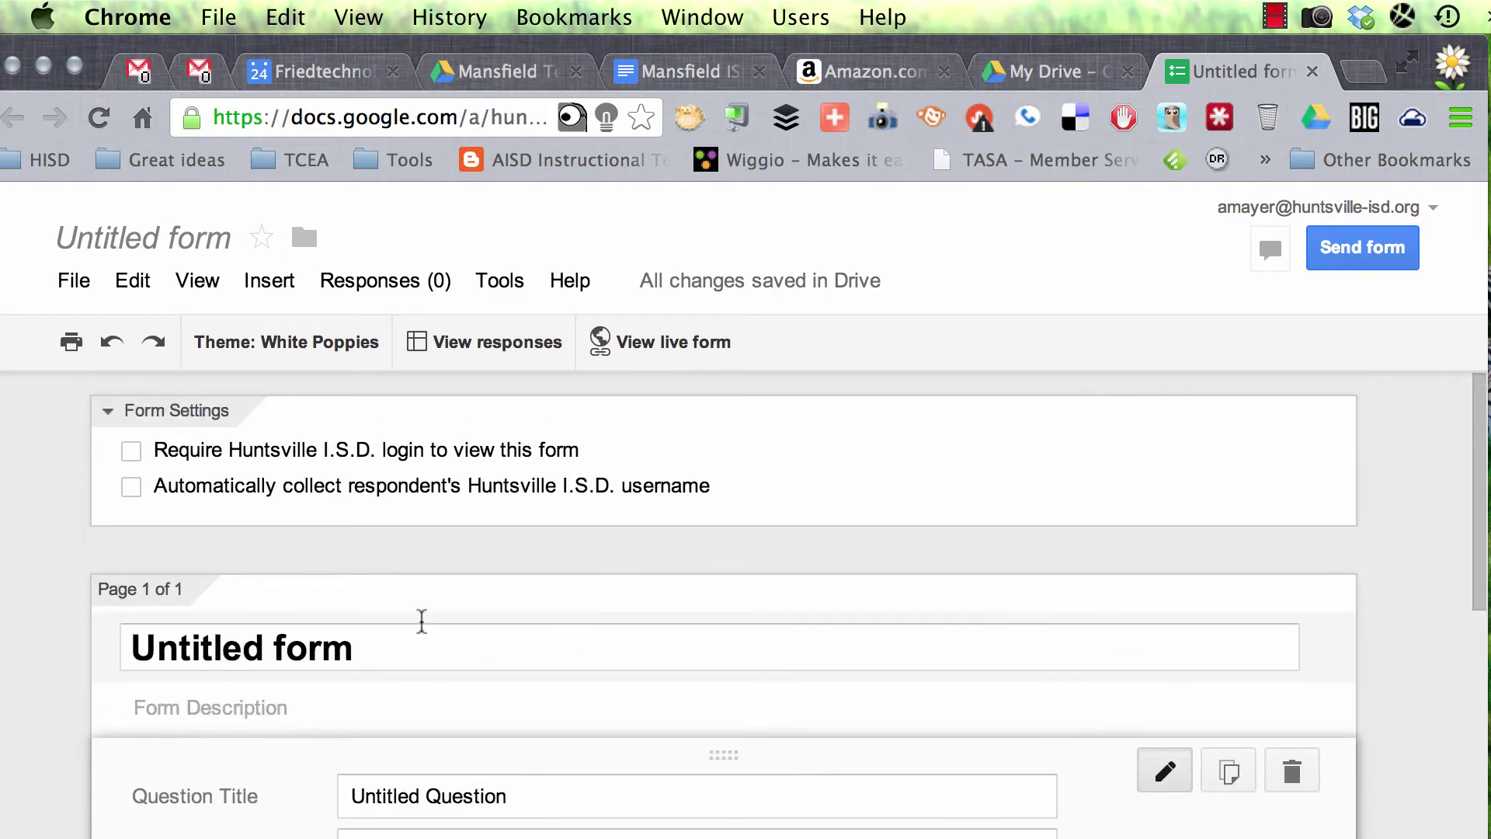
scroll(423, 626, "down", 3)
Step: Rename the form to 'Sample Quiz'
left_click(183, 242)
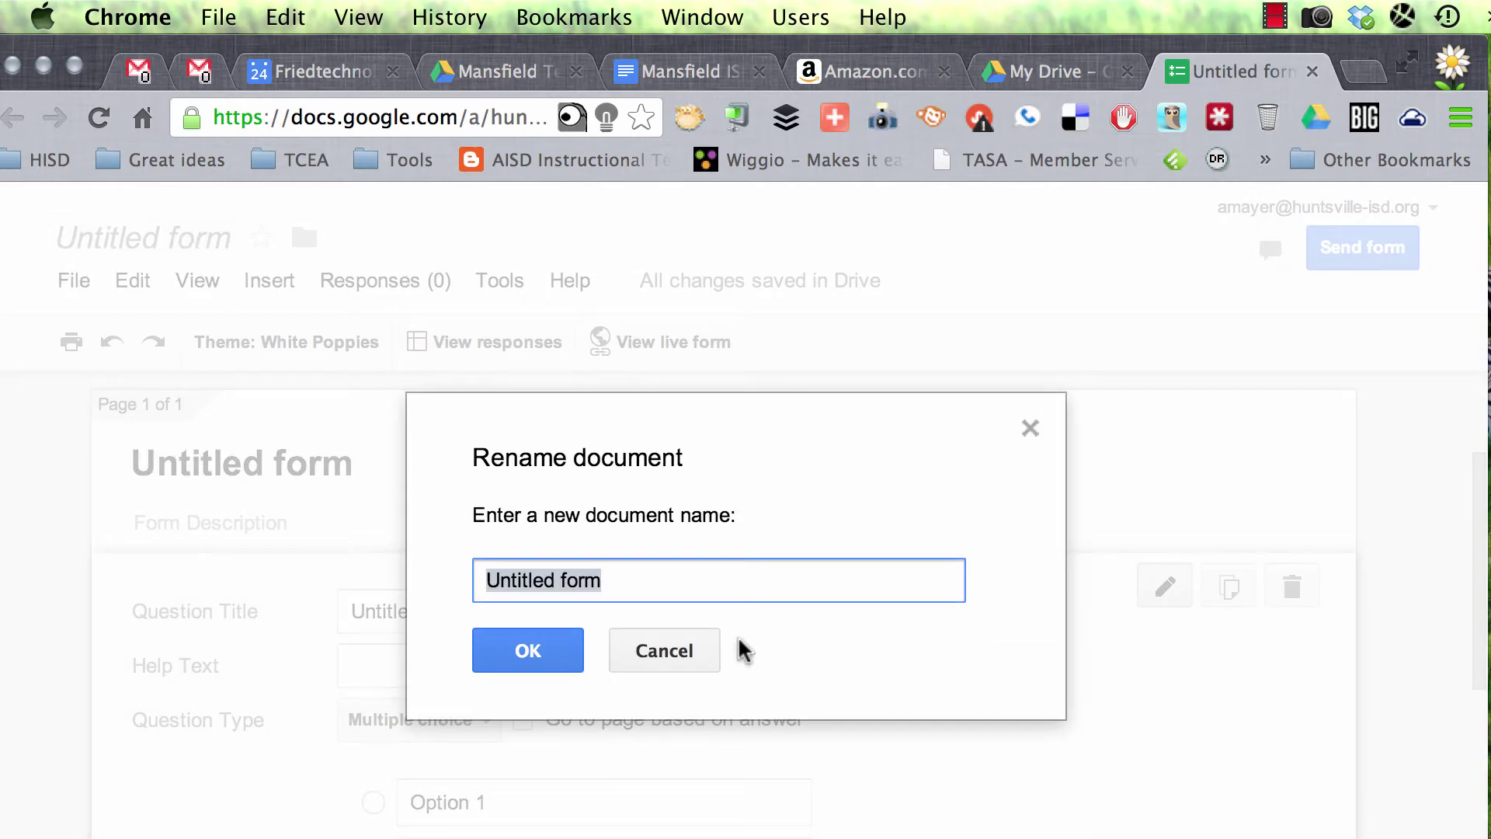
left_click(689, 645)
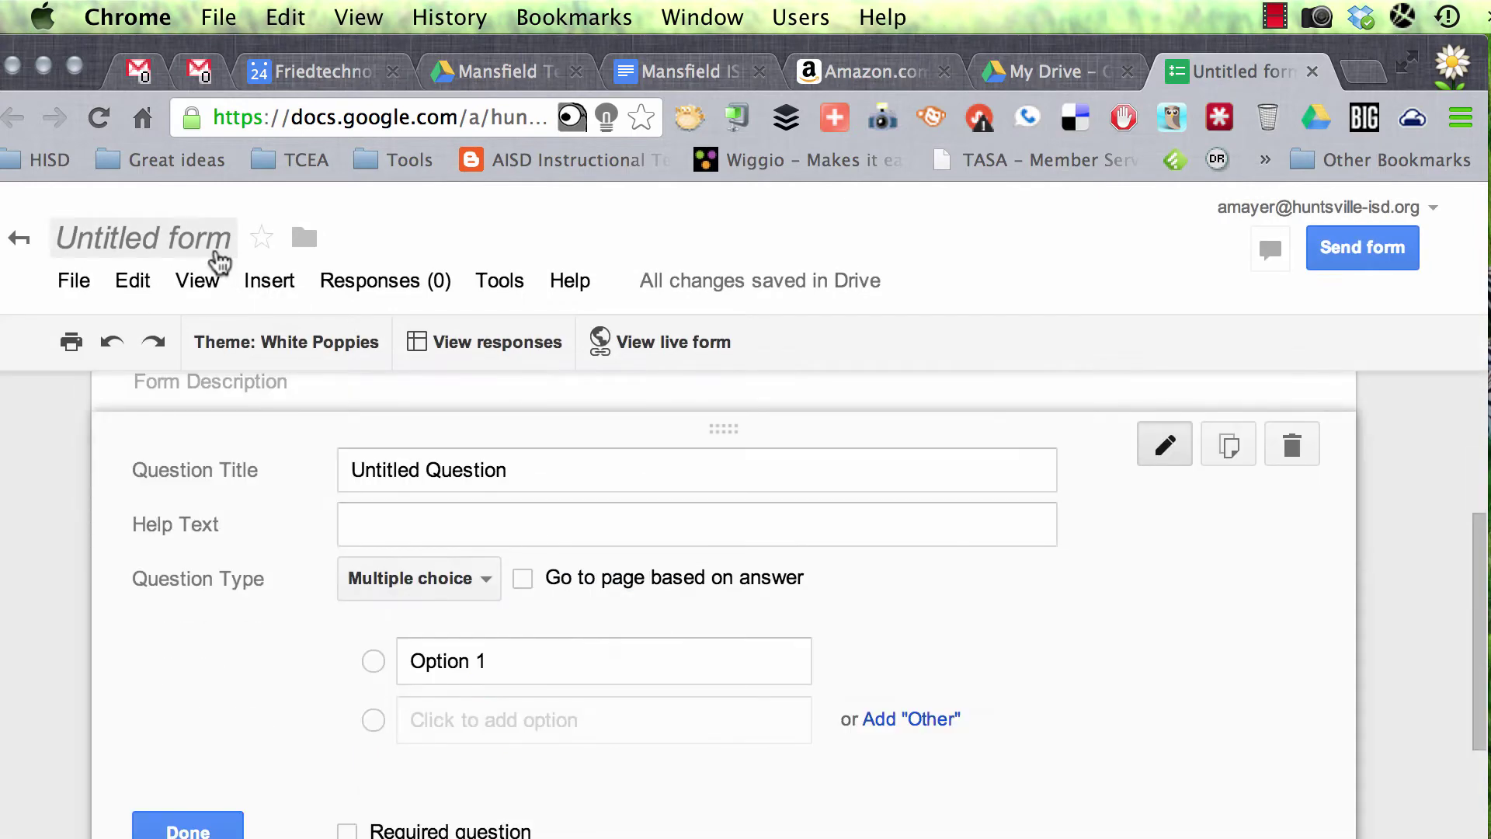
left_click(218, 253)
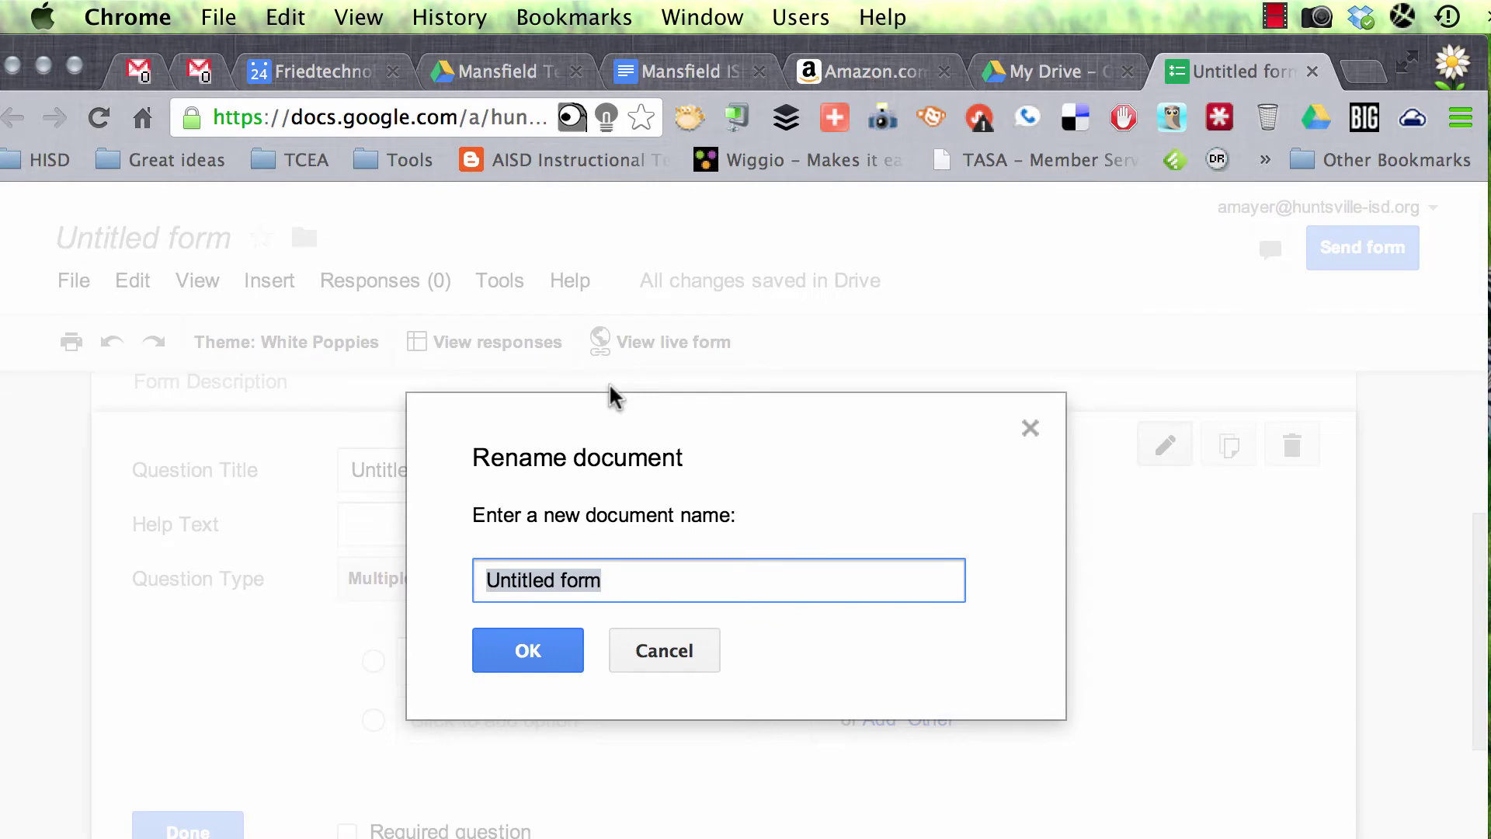
type("Sample Quiz")
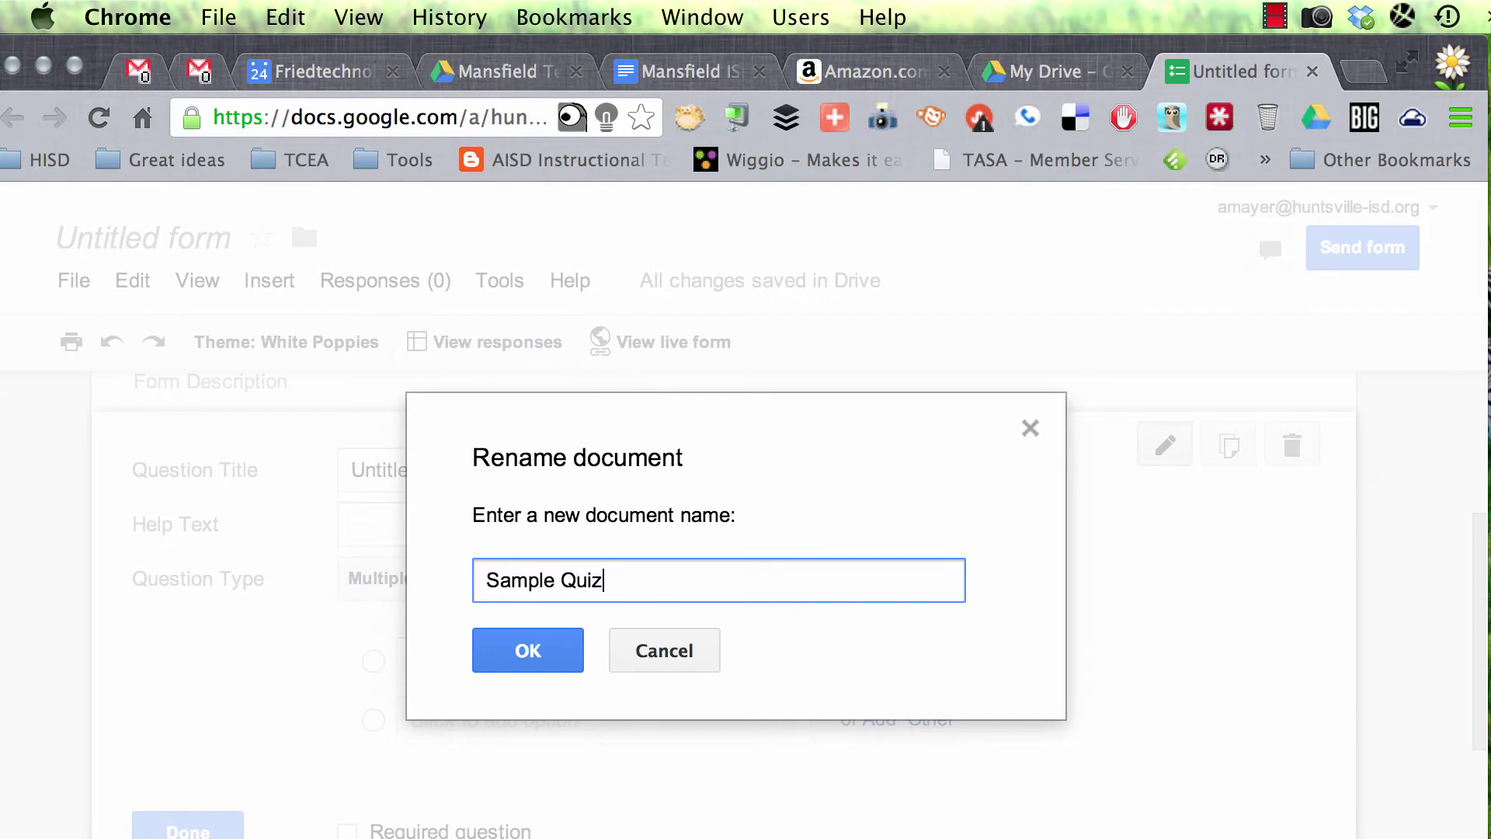
left_click(528, 651)
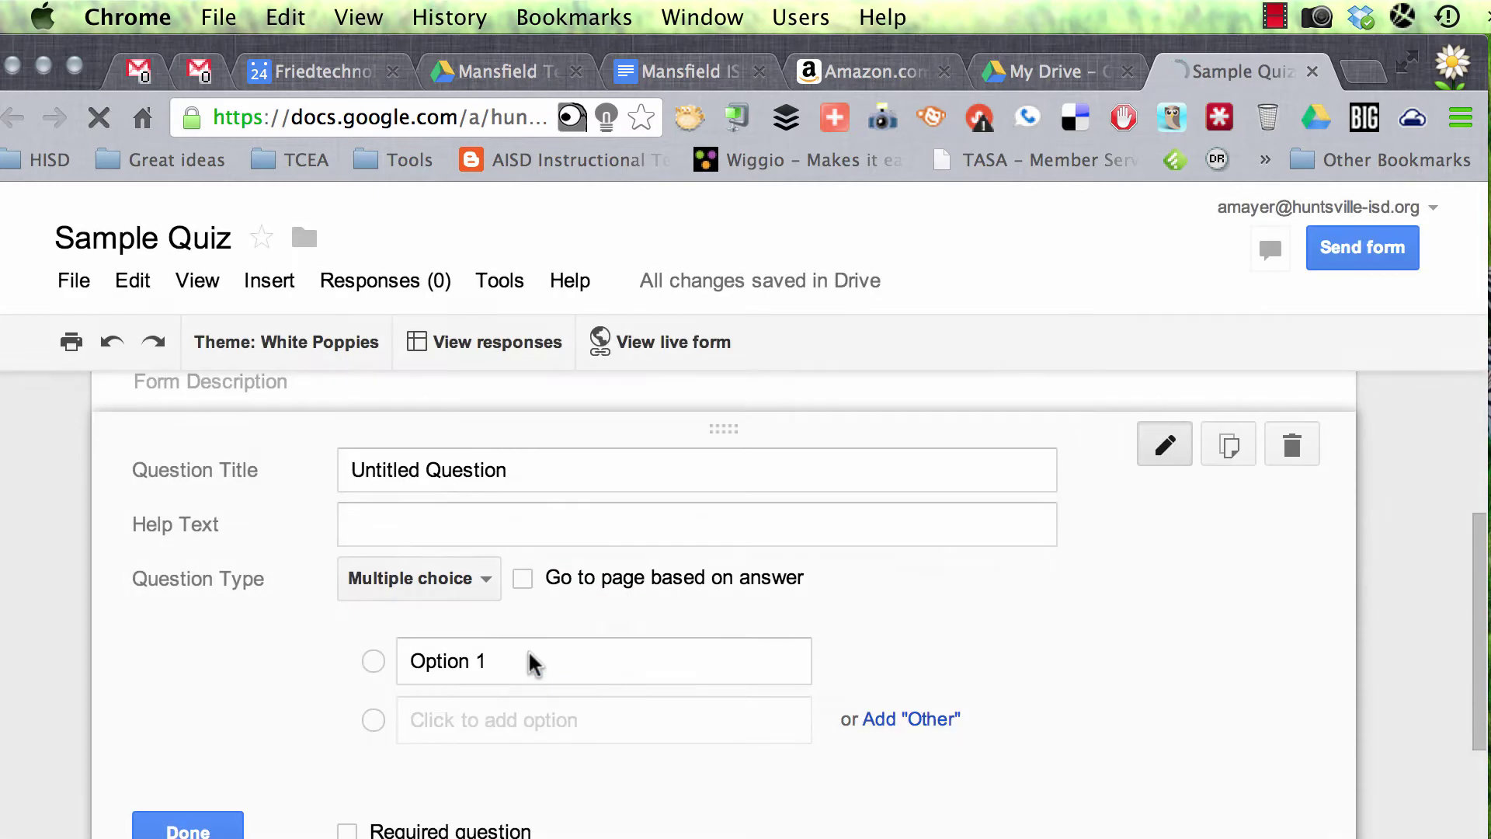
Step: Make the first question a required short-text question titled 'Last Name'
double_click(501, 471)
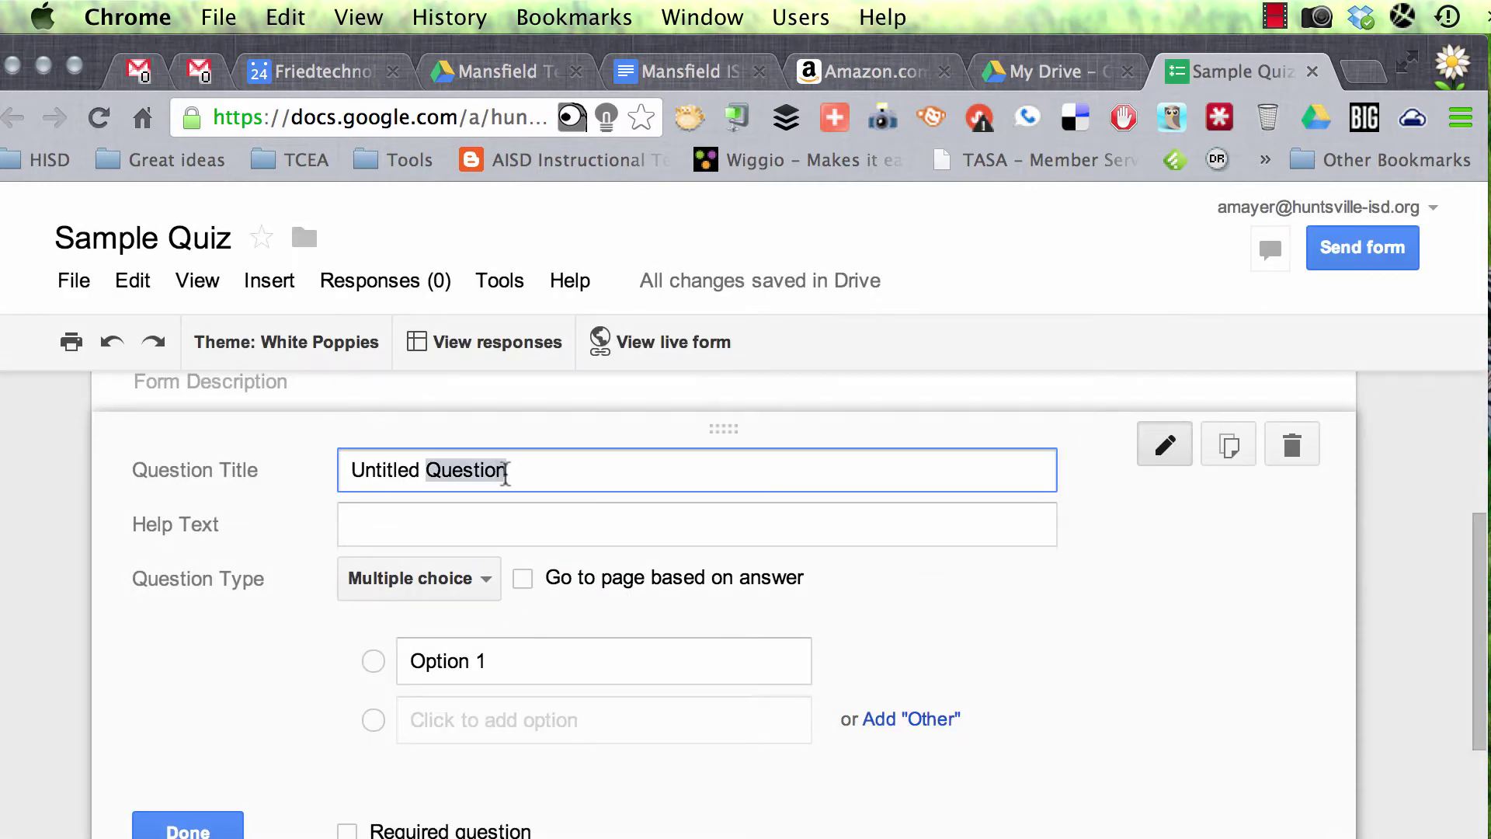
left_click_drag(542, 470, 301, 469)
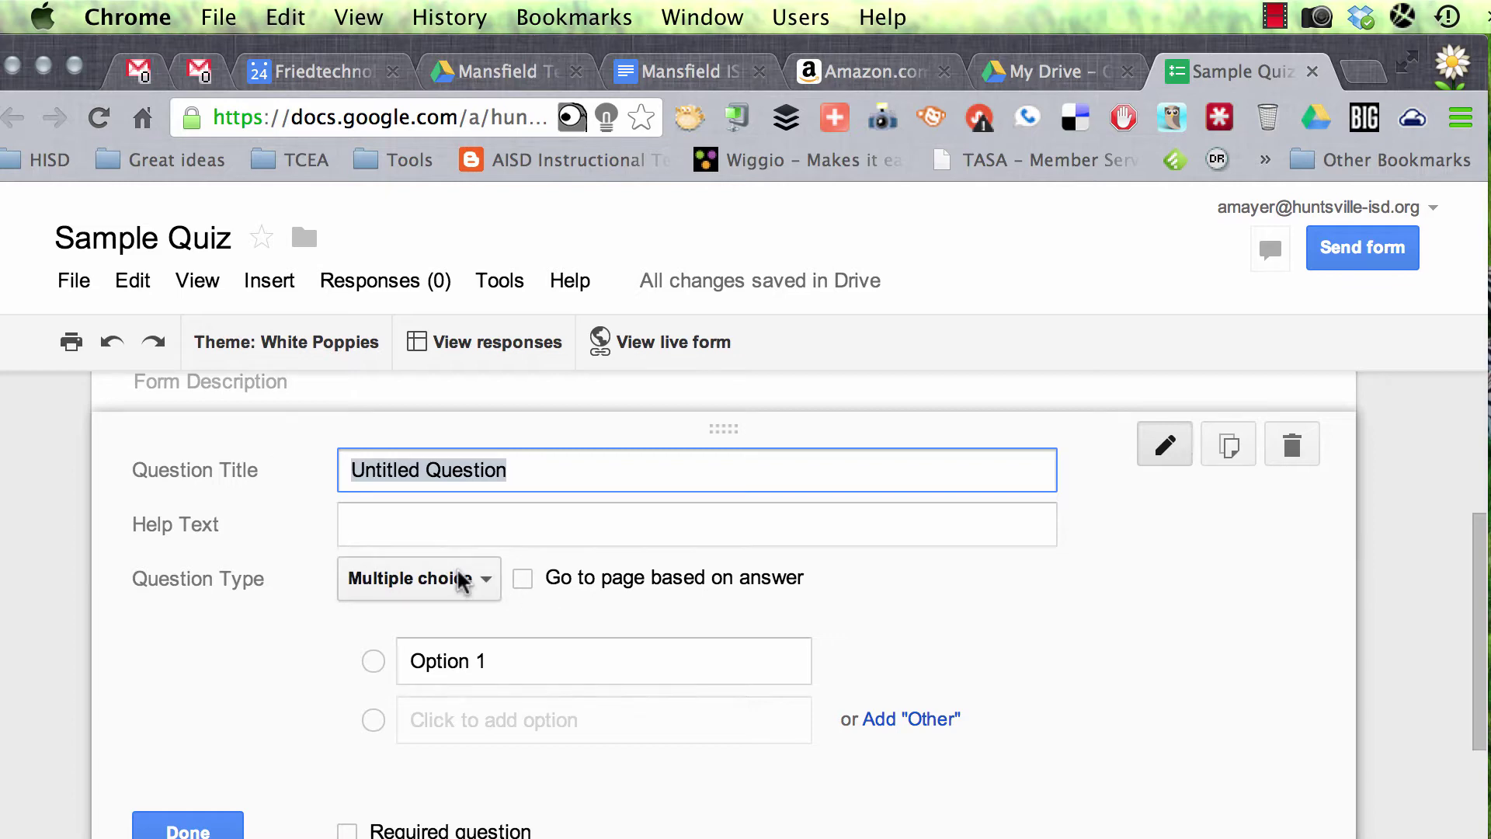
left_click(460, 580)
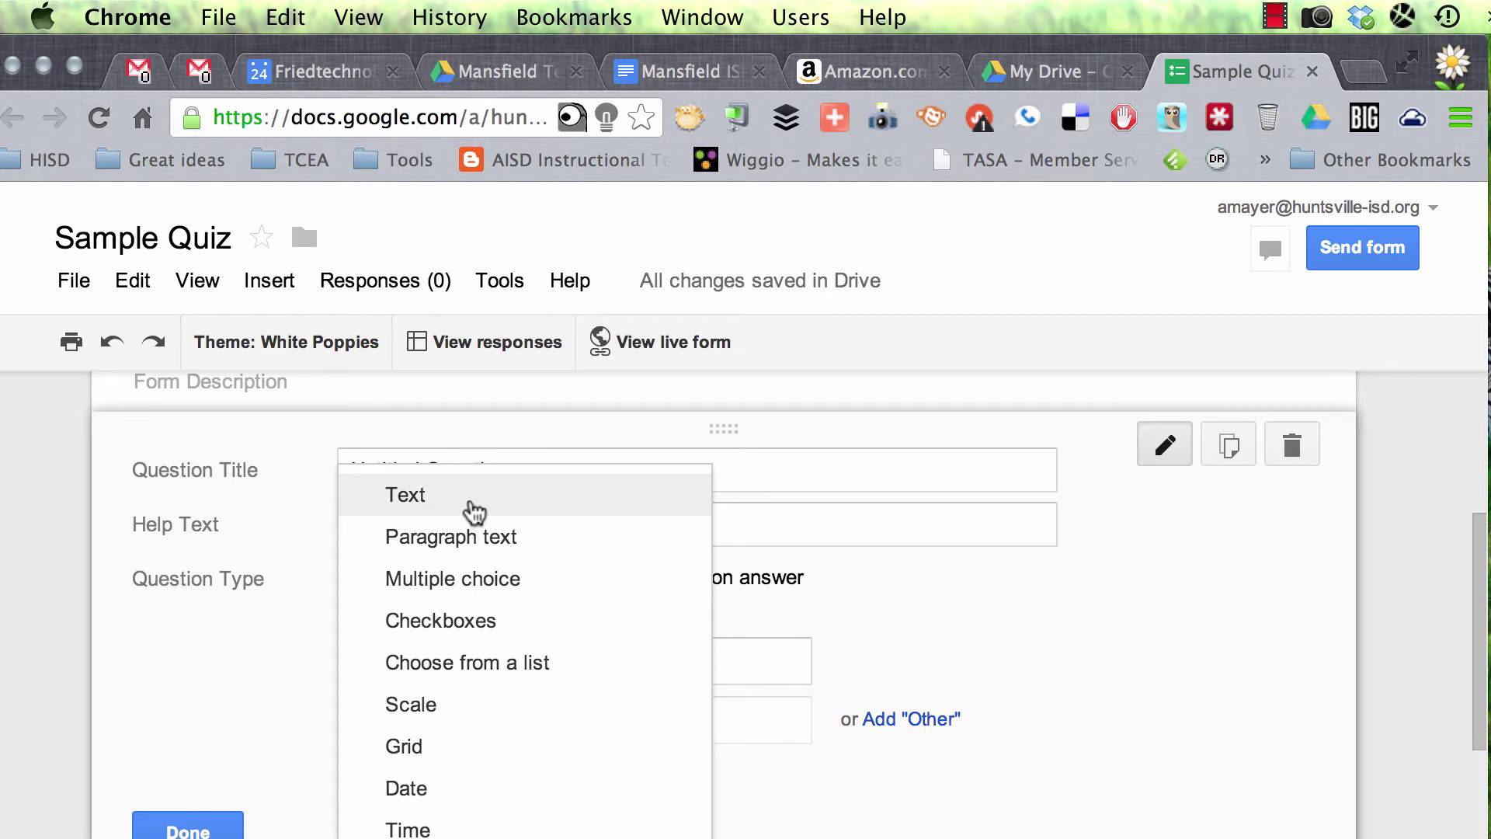
left_click(474, 513)
triple_click(498, 474)
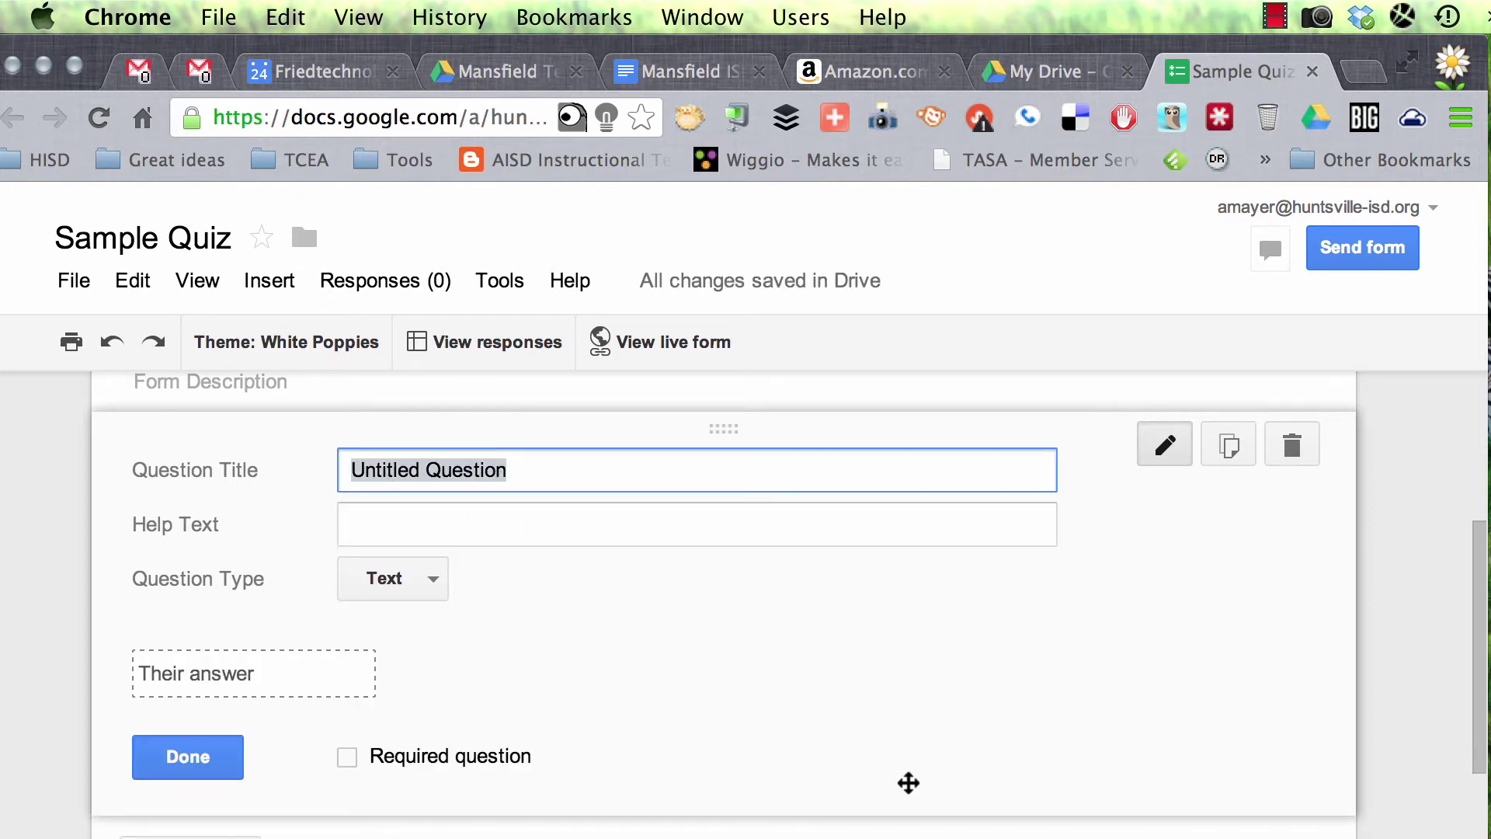
type("Last Name")
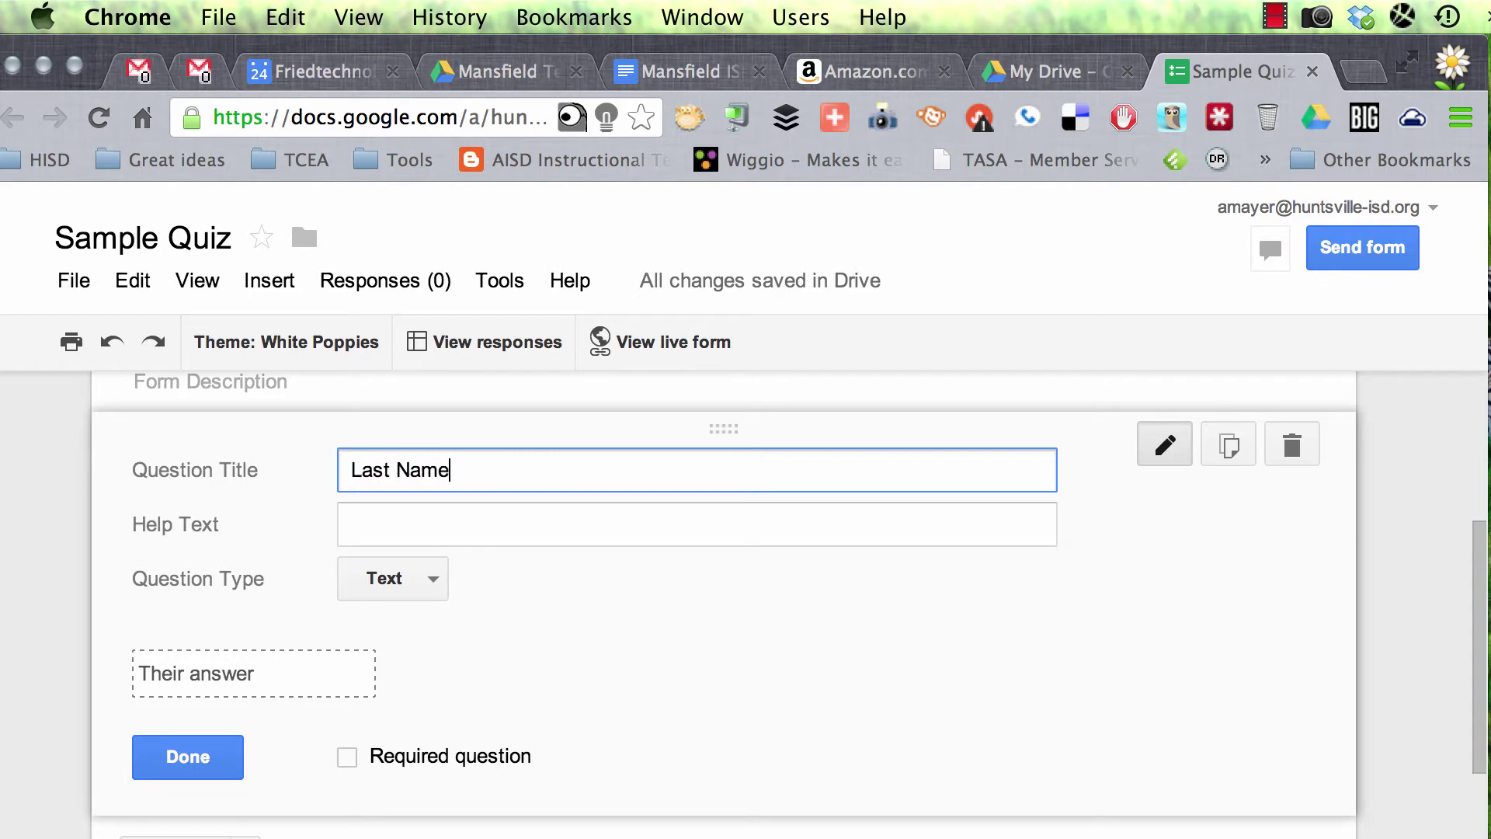
left_click(349, 756)
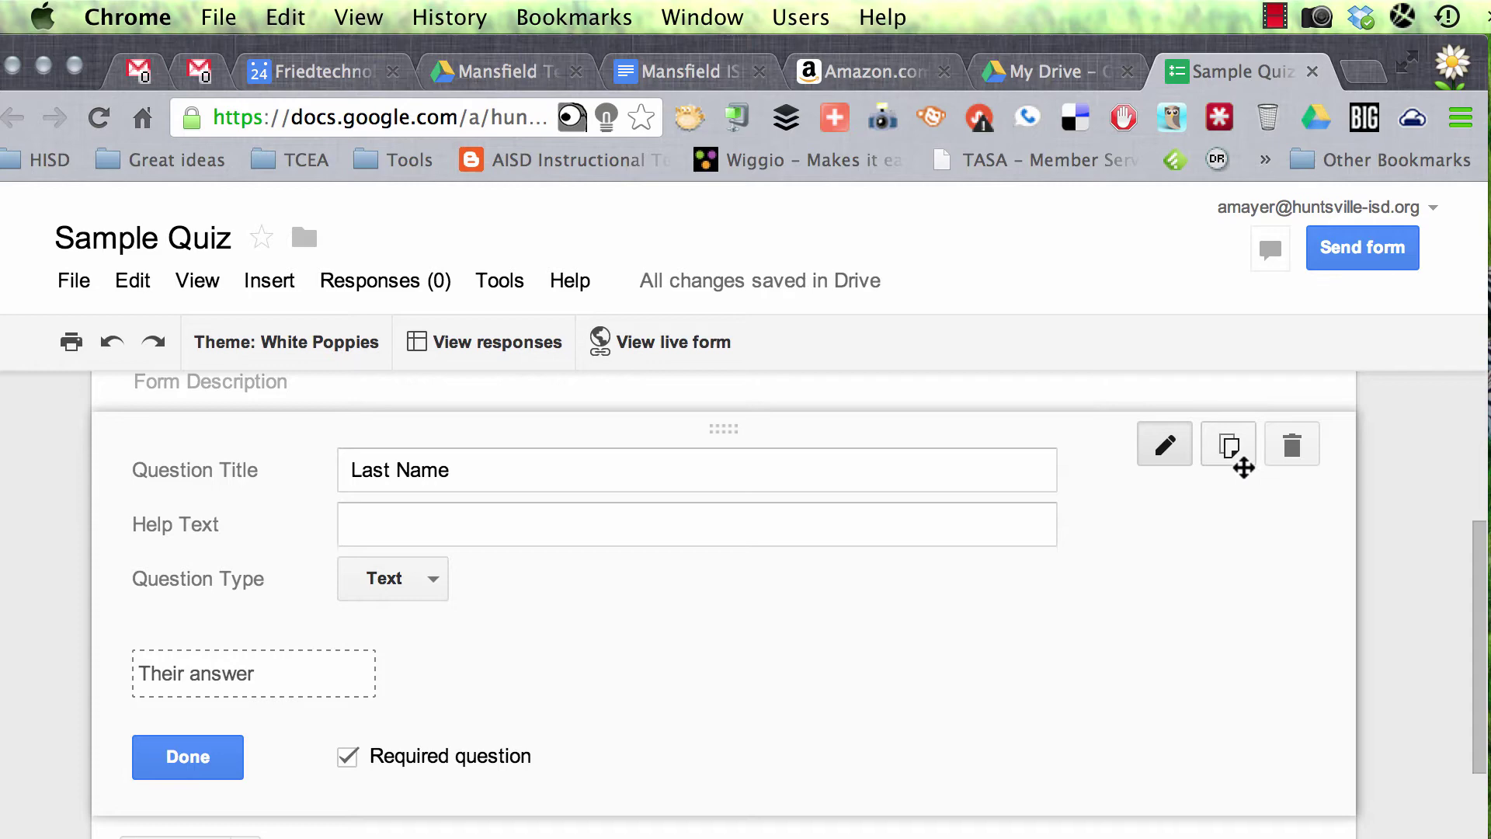
Step: Duplicate the Last Name question and retitle the copy 'First Name'
left_click(1234, 450)
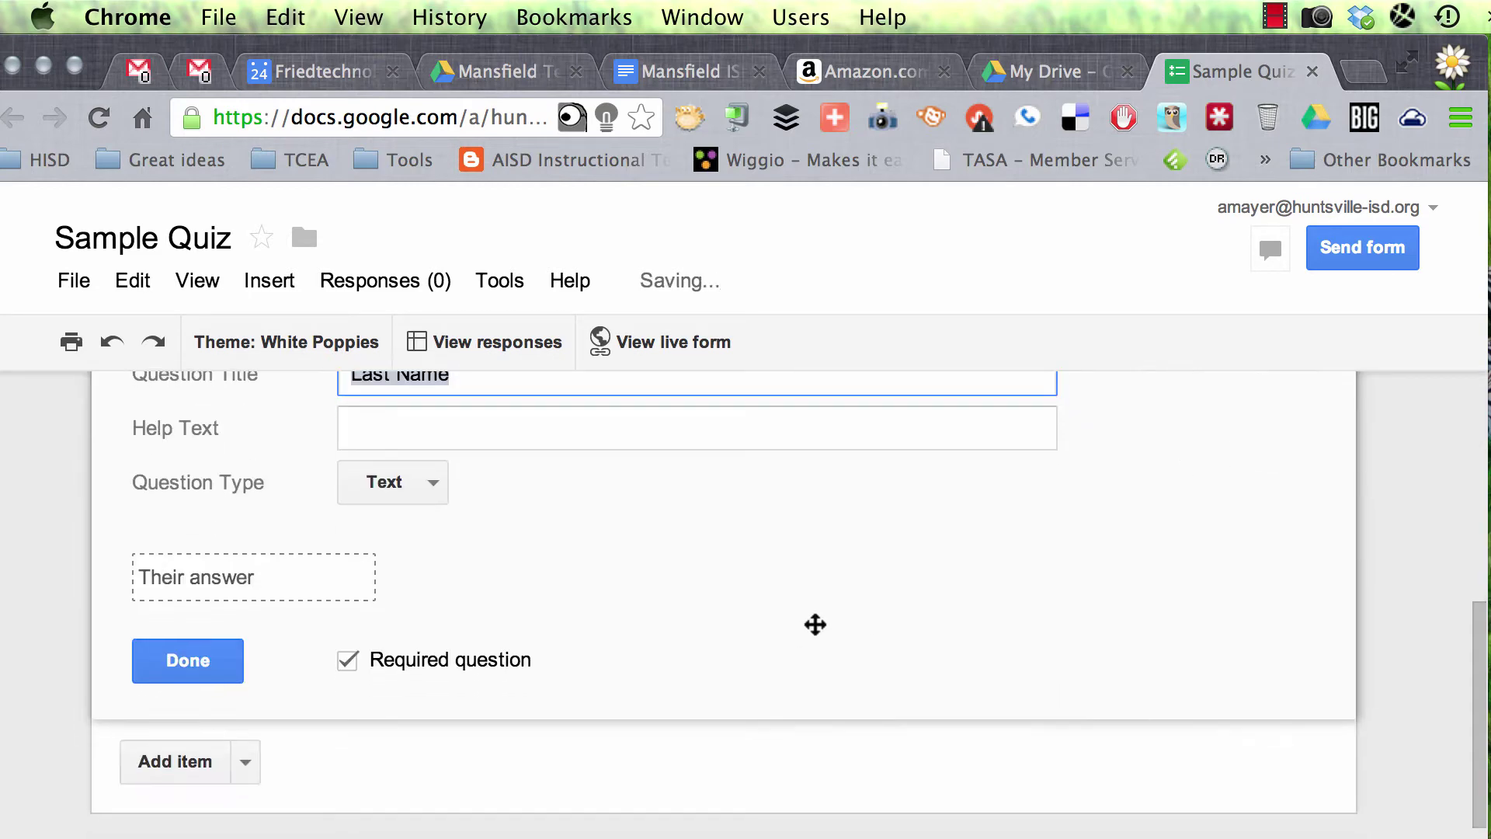
left_click(384, 503)
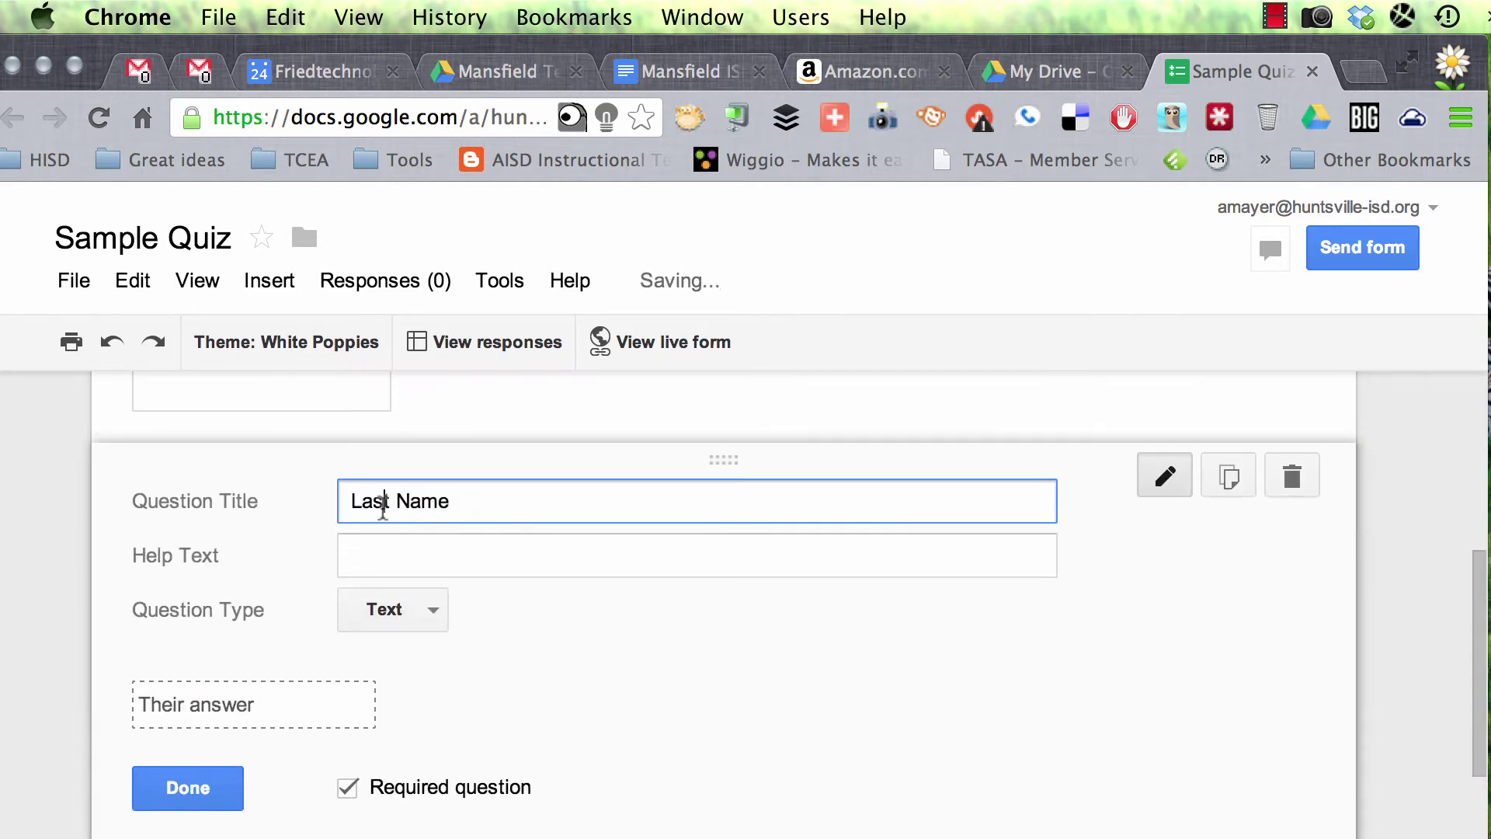
left_click_drag(372, 504, 83, 506)
type("Fir")
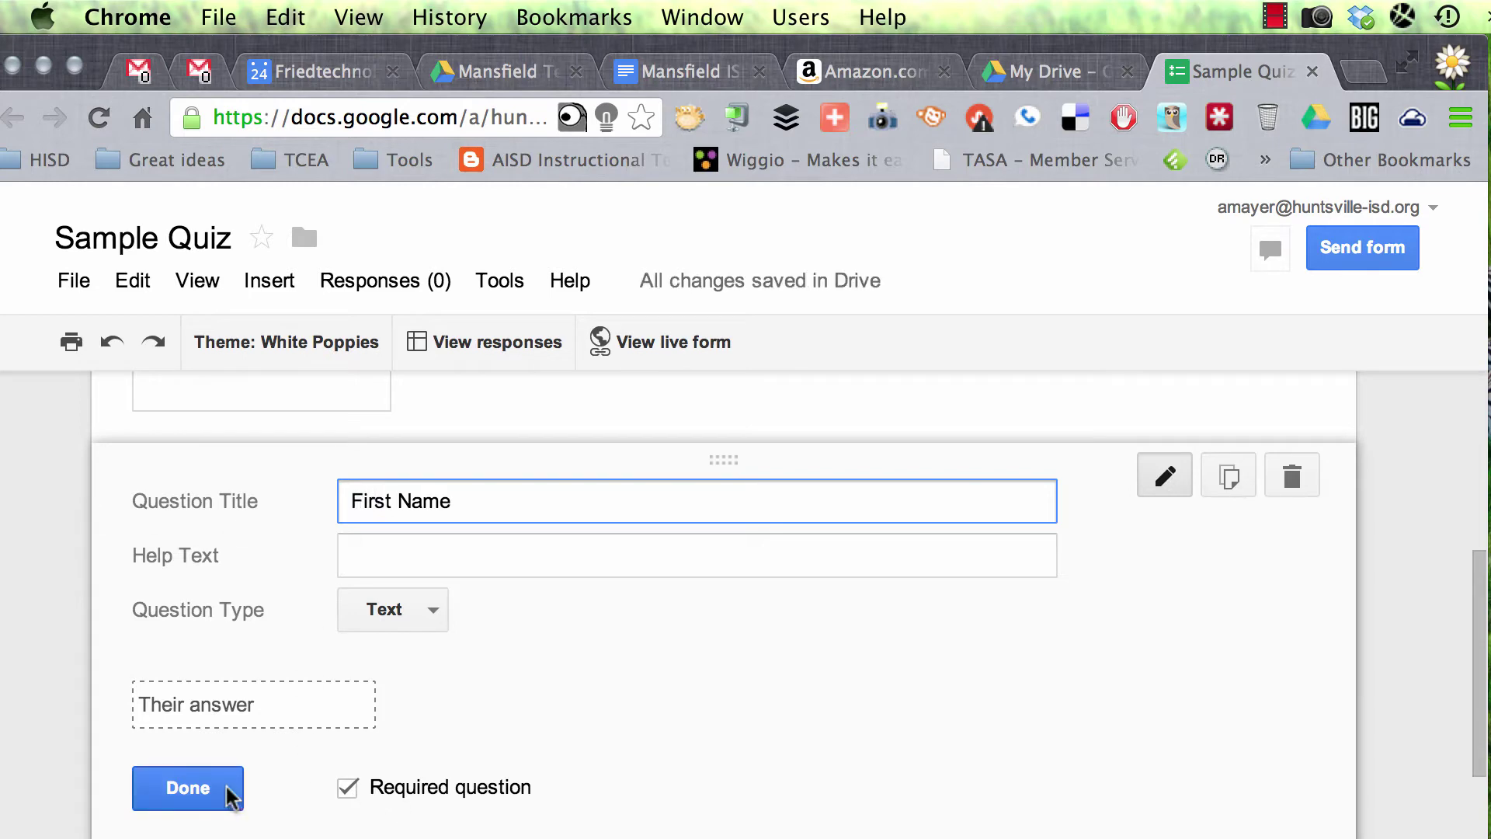
left_click(188, 788)
Step: Add a text question 'Email Address' with help text 'Please put your entire email address to receive your grade.'
scroll(515, 635, "down", 3)
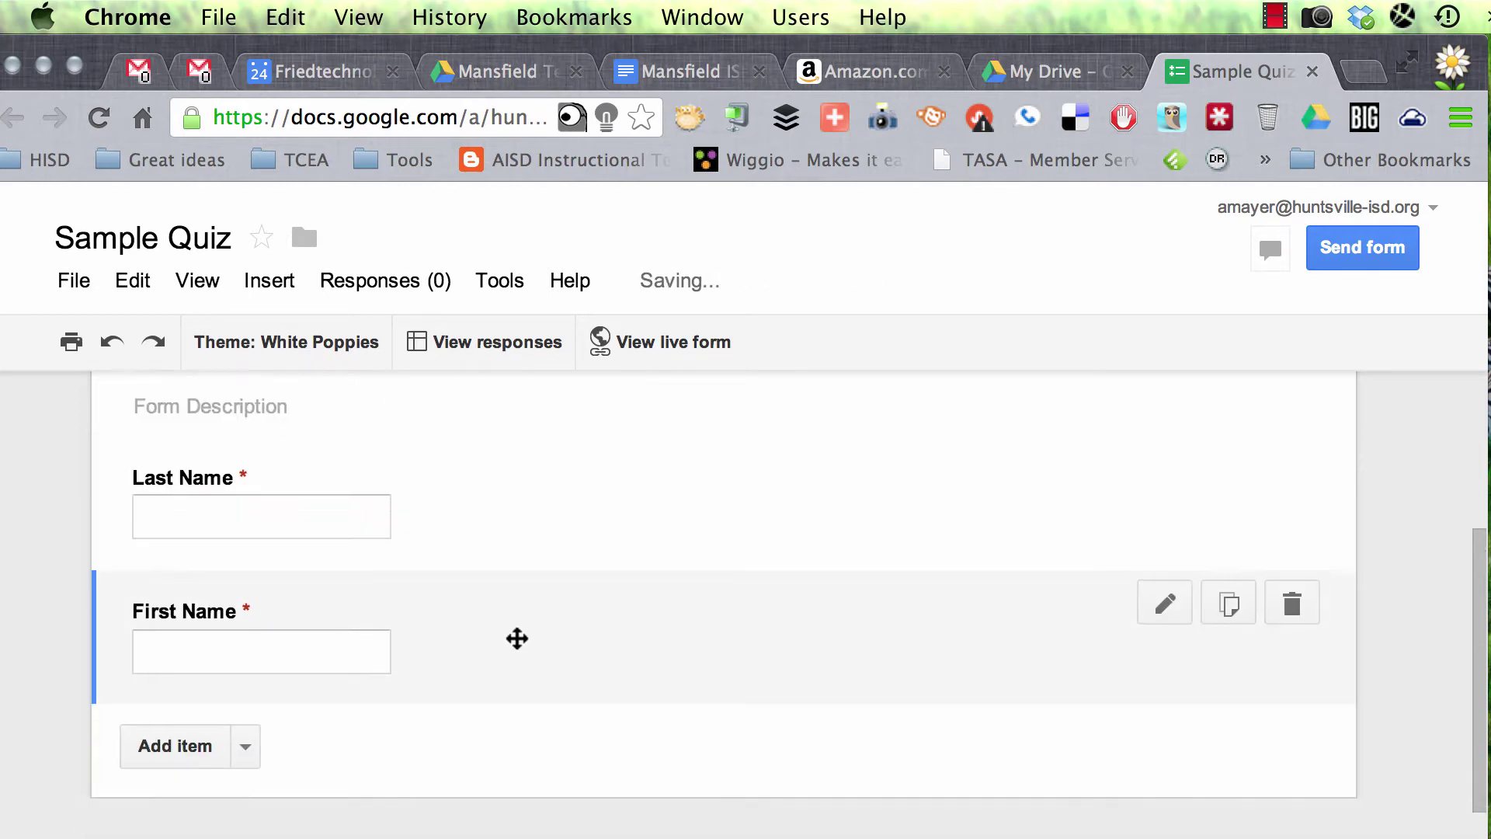
left_click(222, 571)
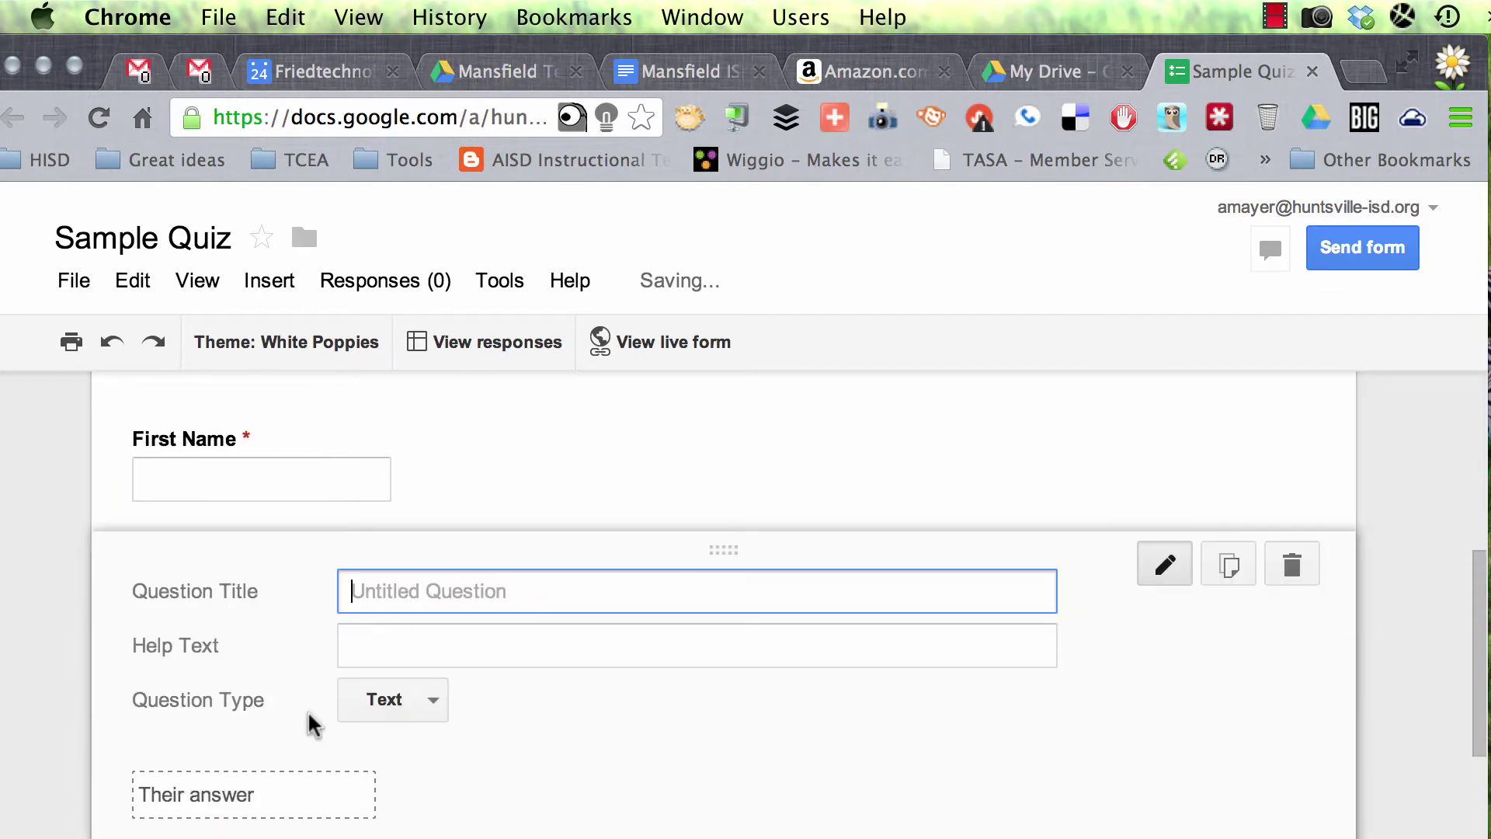
type("Email Address")
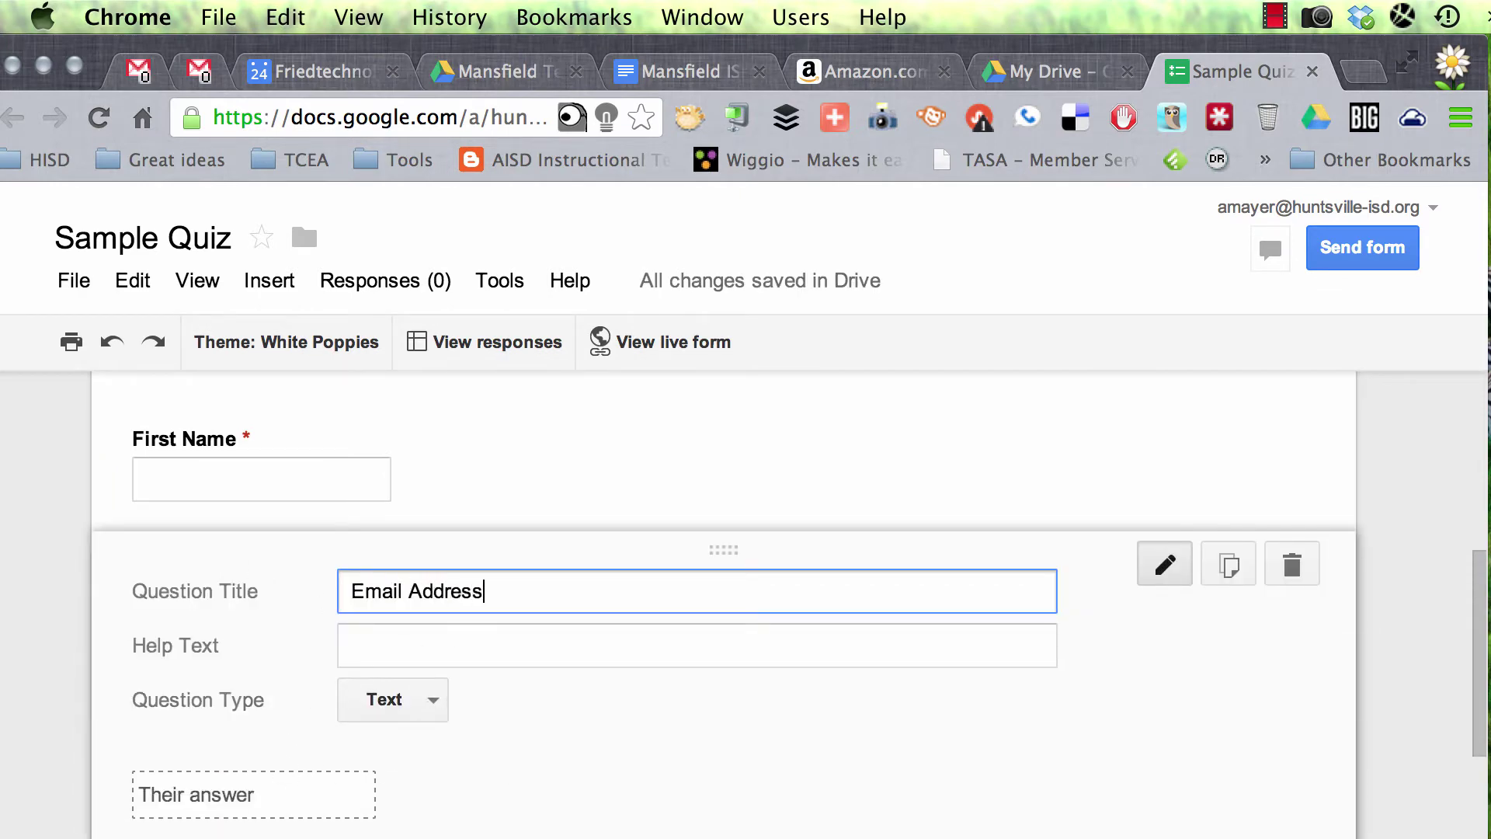
key("Tab")
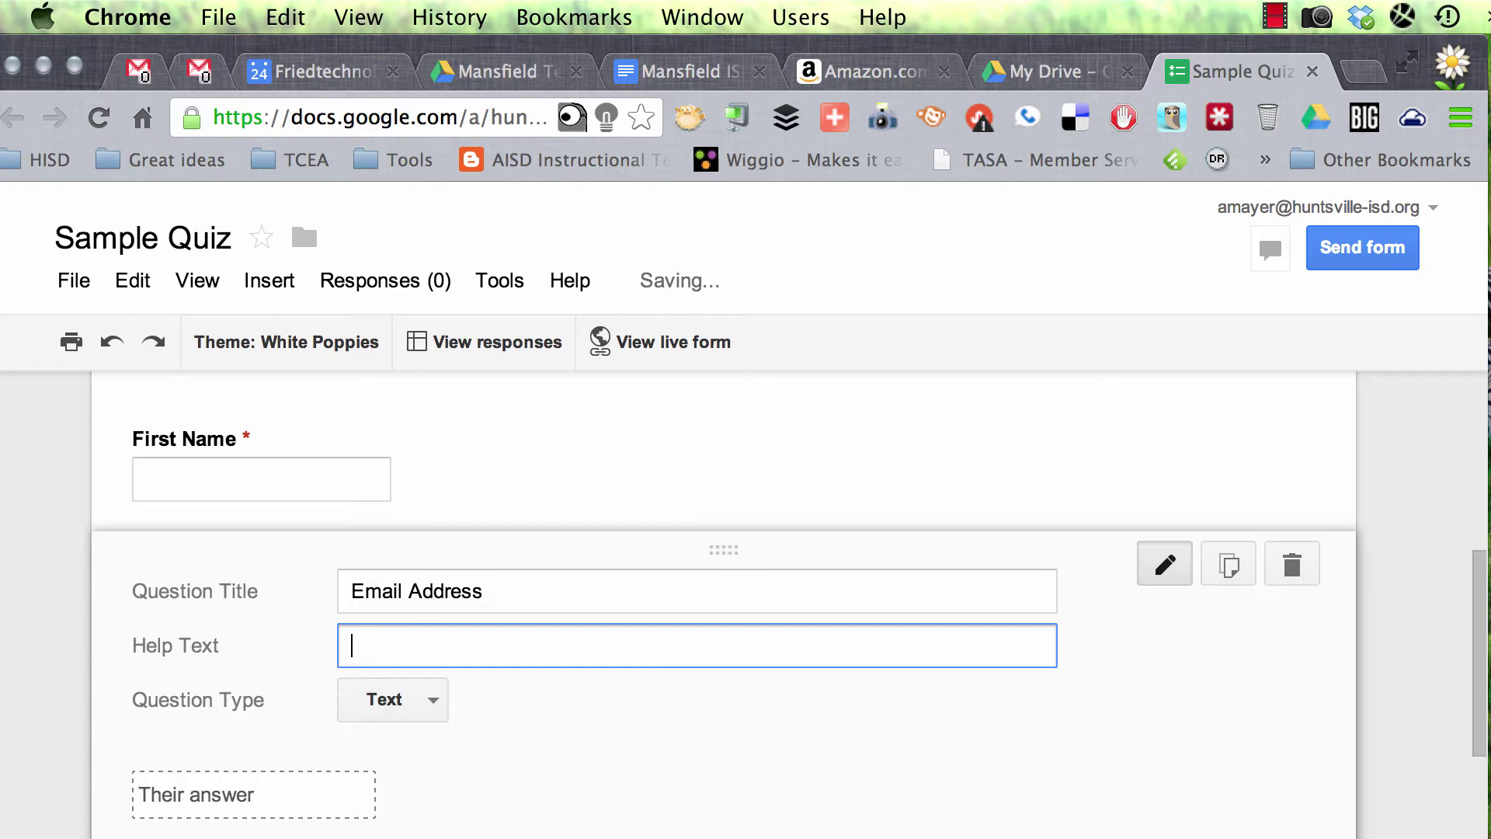
type("Please put your entire en")
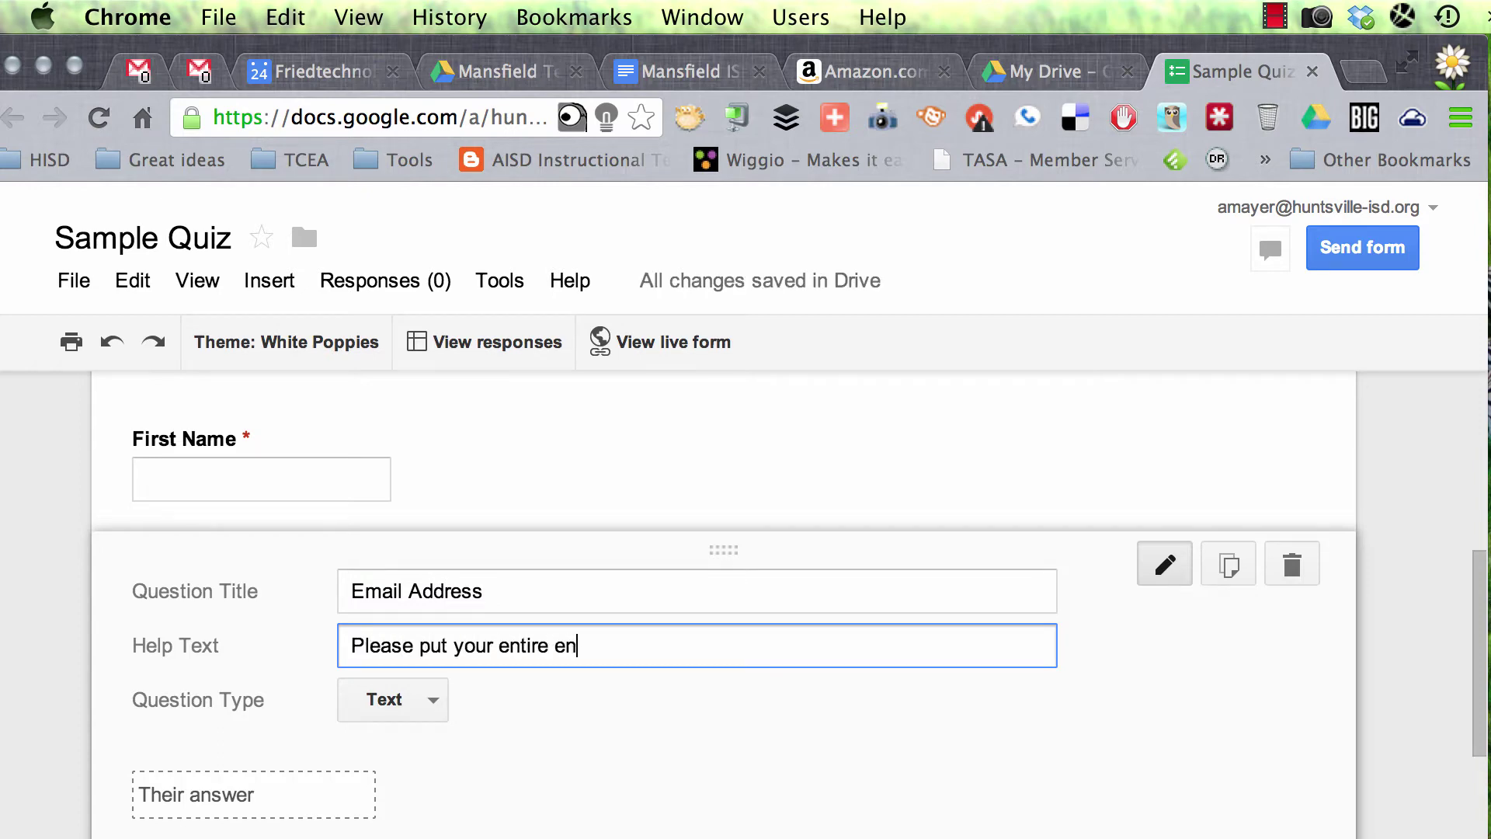
key("BackSpace")
key("BackSpace")
key("BackSpace")
key("BackSpace")
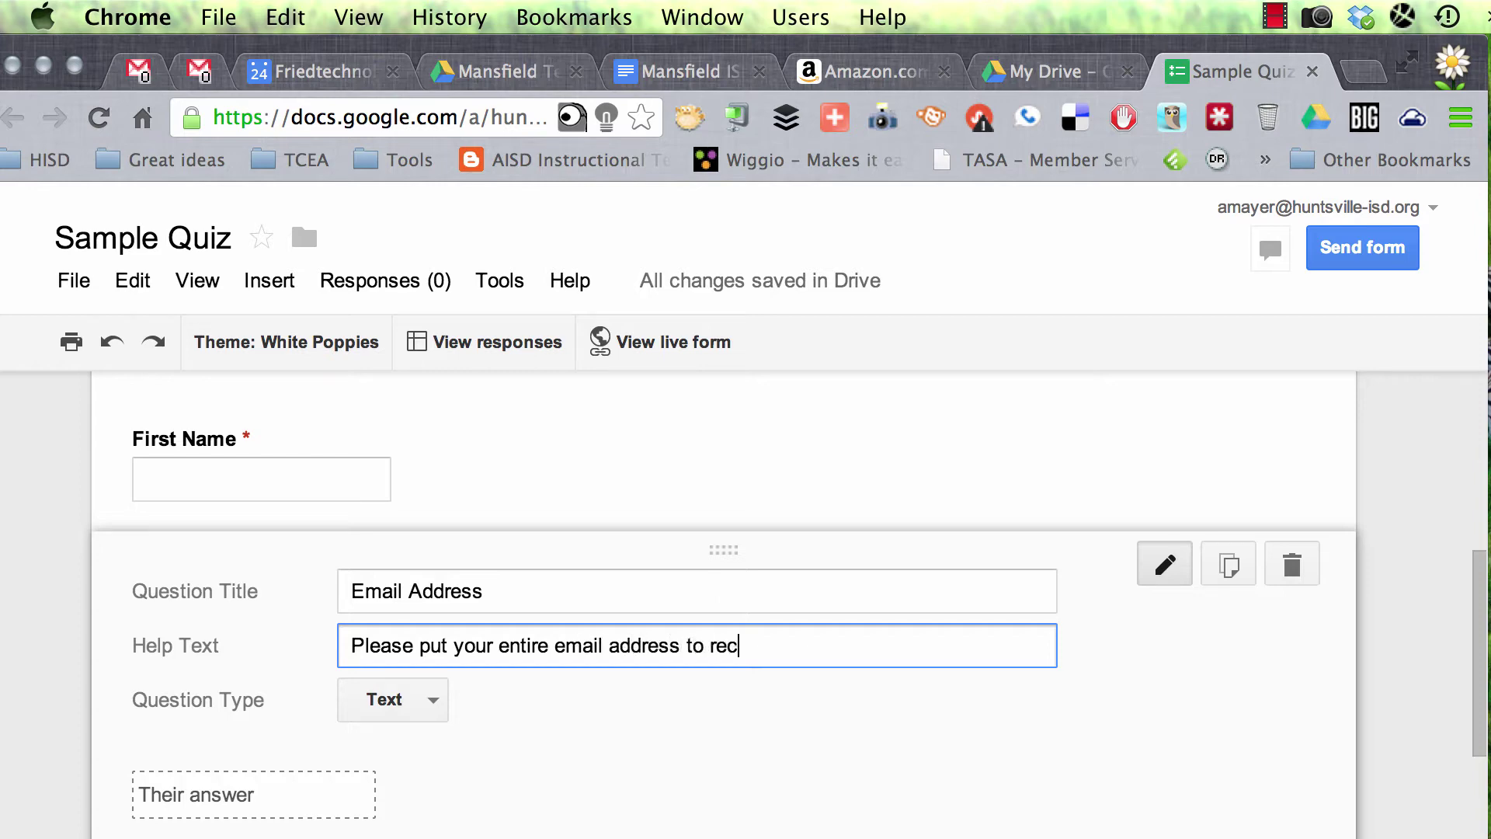
type("e your grade.")
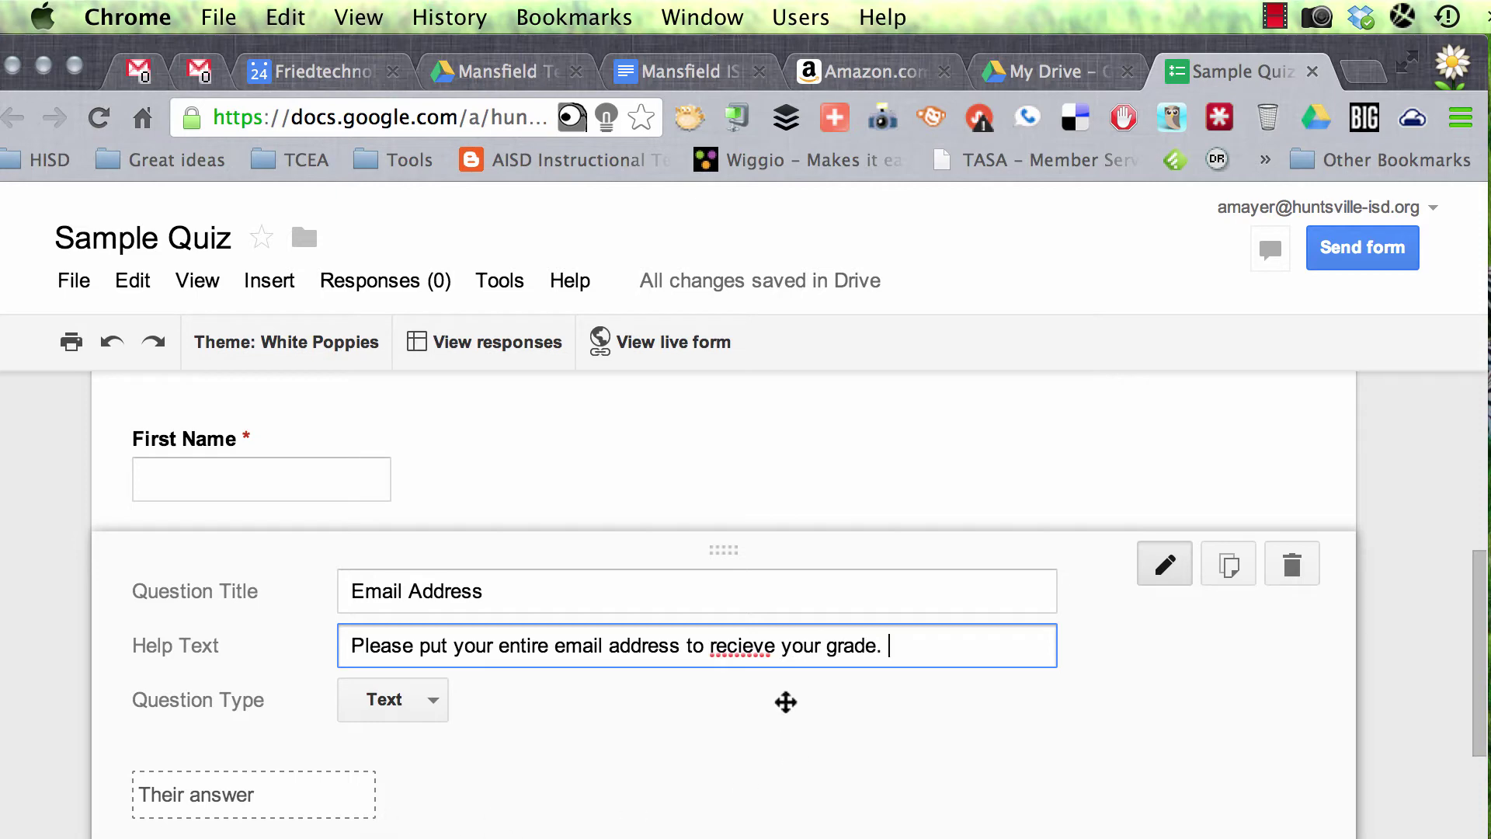
right_click(732, 653)
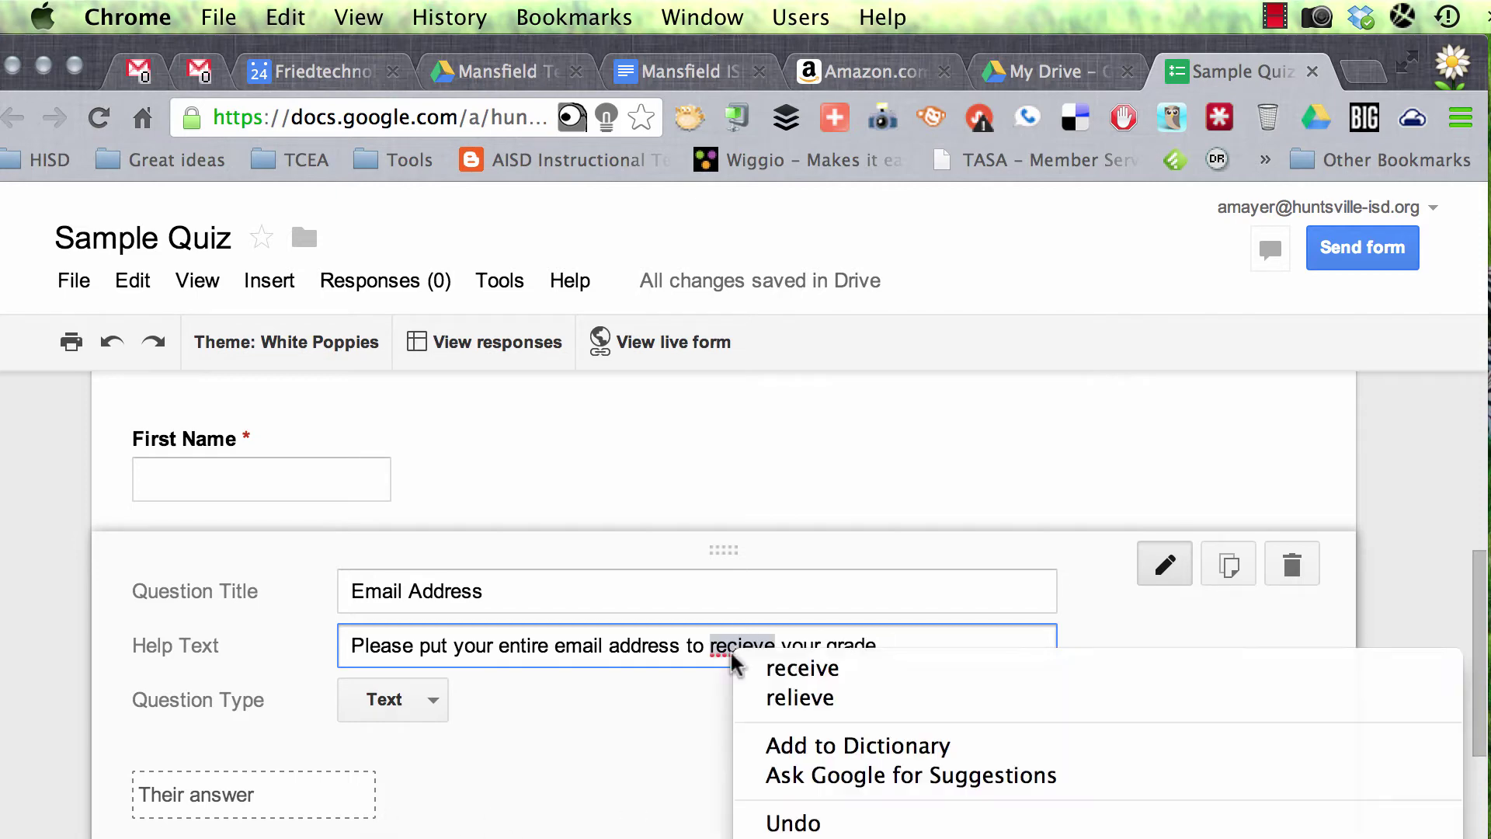
left_click(786, 670)
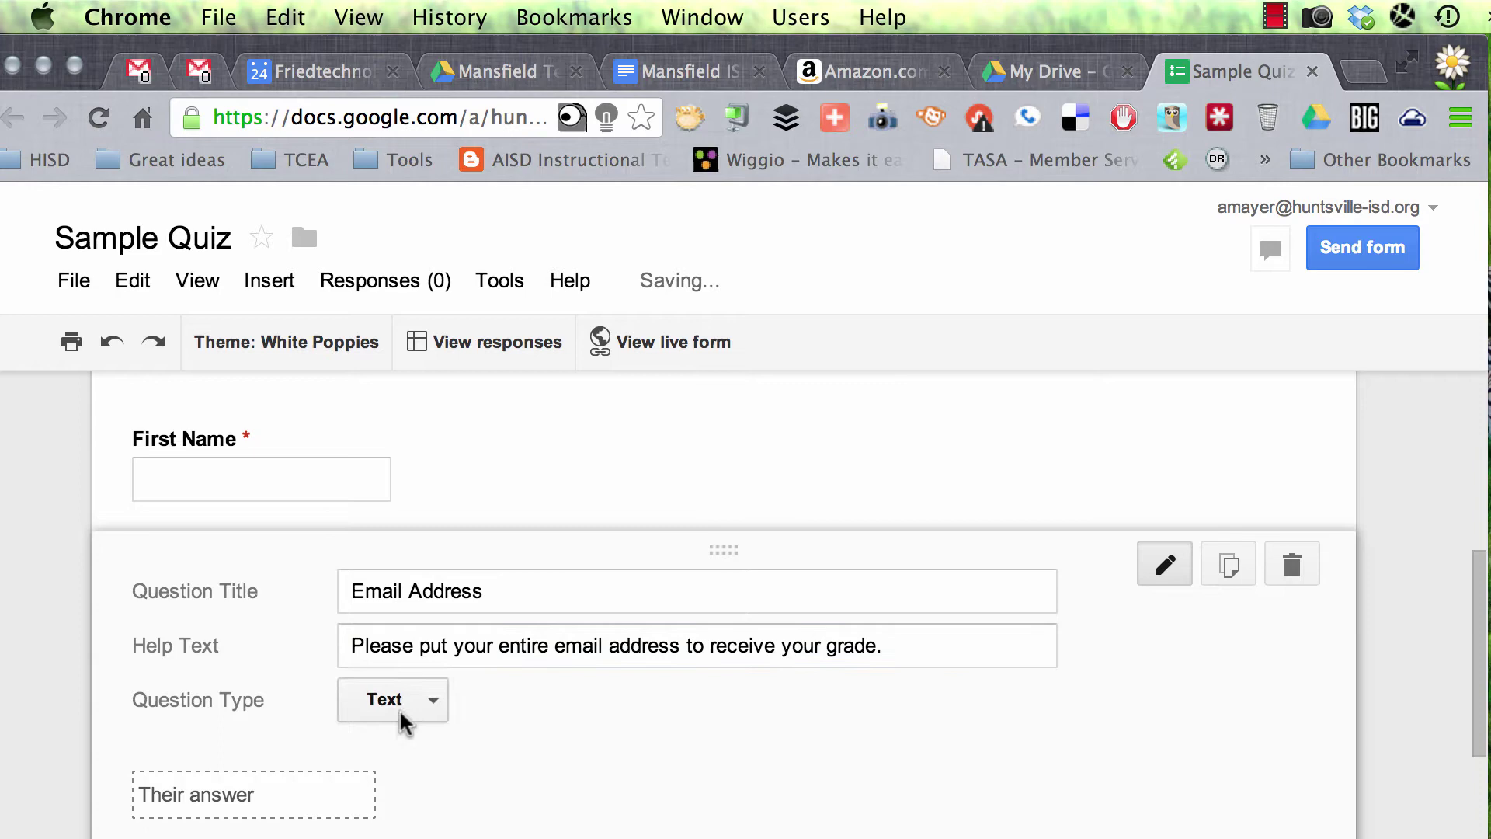
Step: Mark the Email Address question required and finish editing it
scroll(532, 729, "down", 4)
left_click(348, 609)
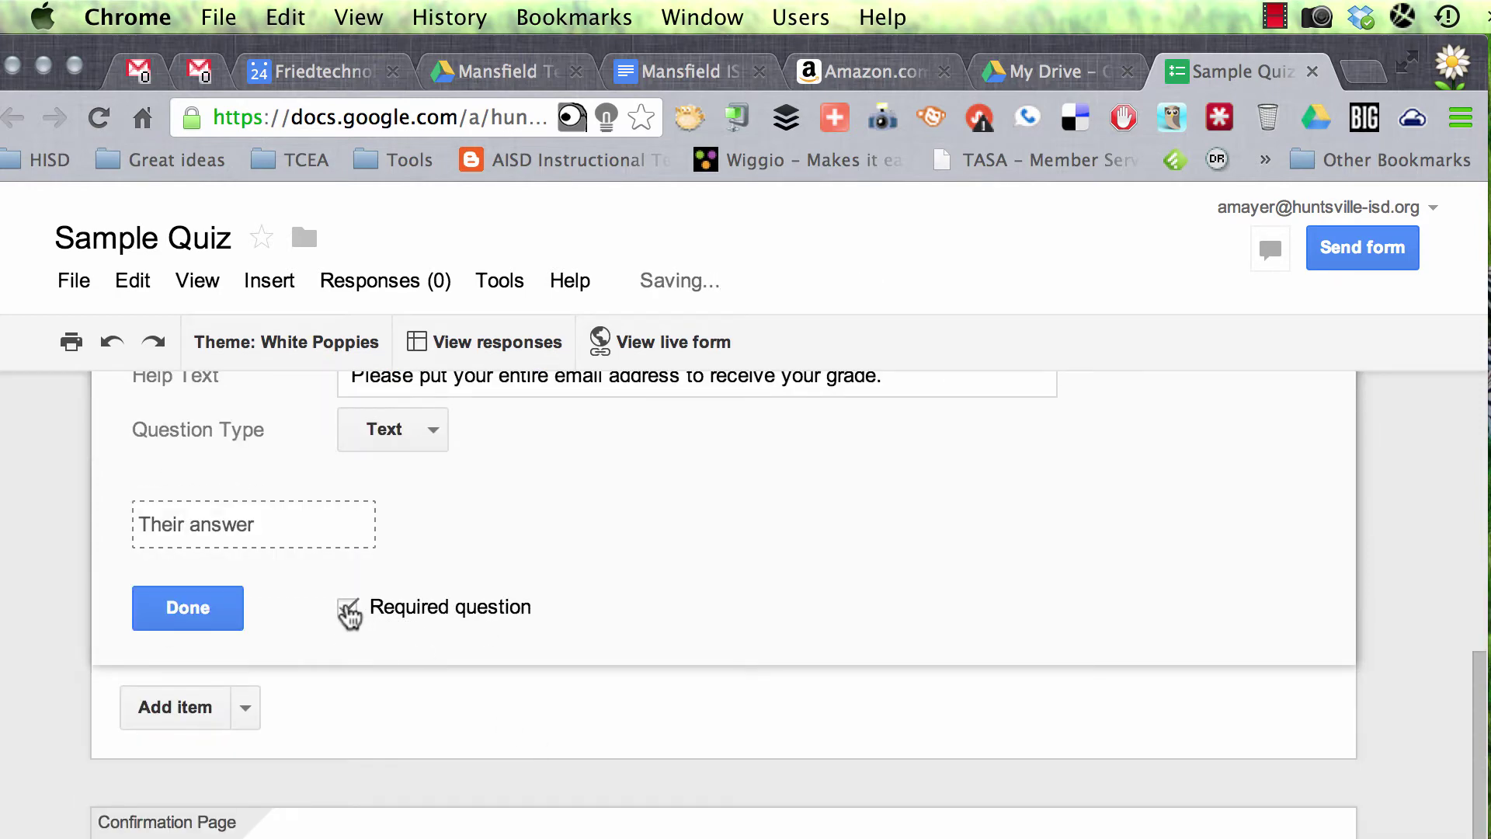
left_click(183, 606)
scroll(899, 646, "down", 2)
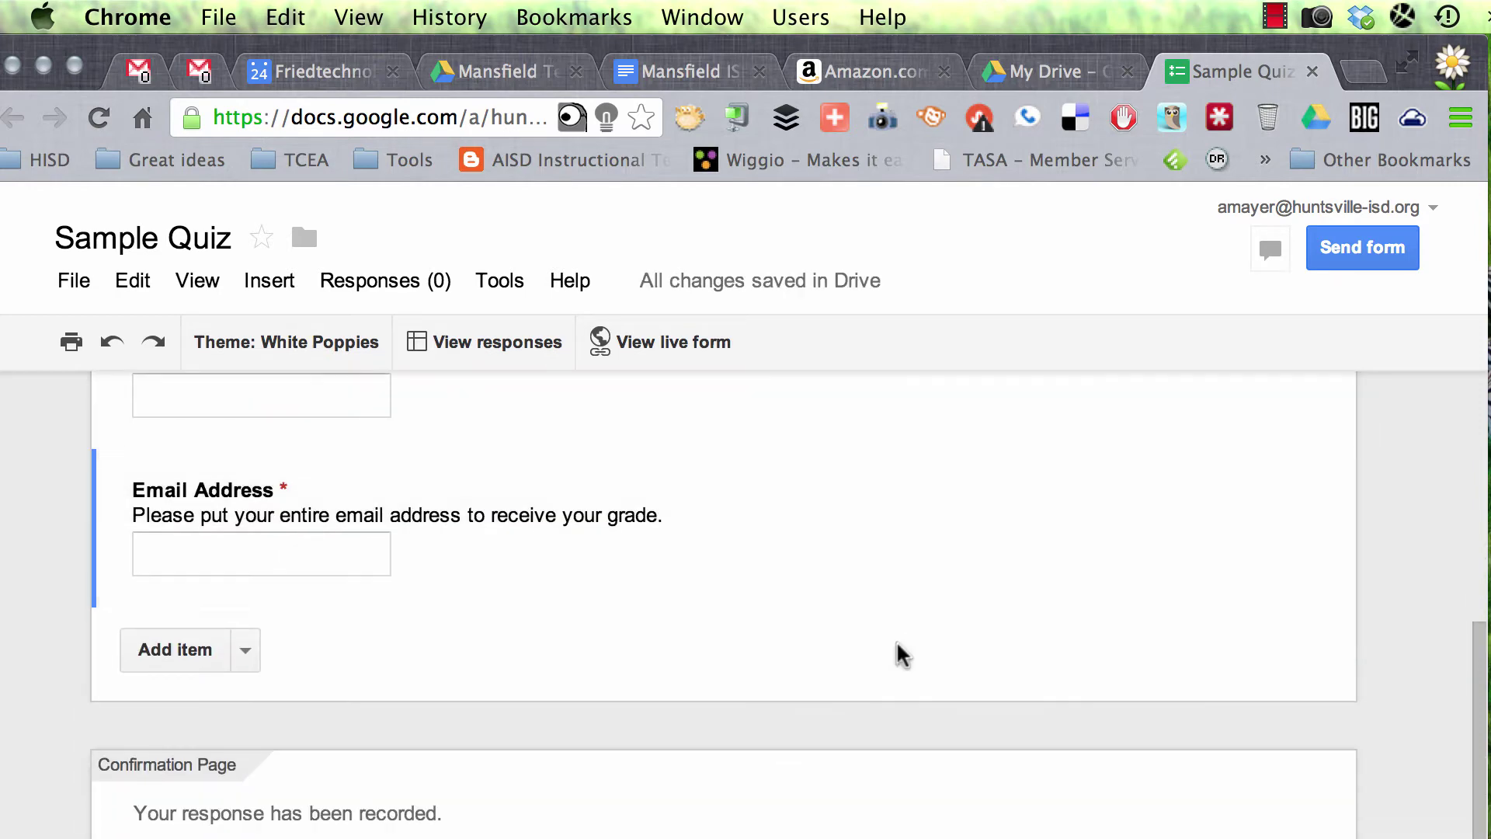
Step: Add the required multiple-choice question 'What is your favorite feature of Google forms?' with three choices
left_click(245, 655)
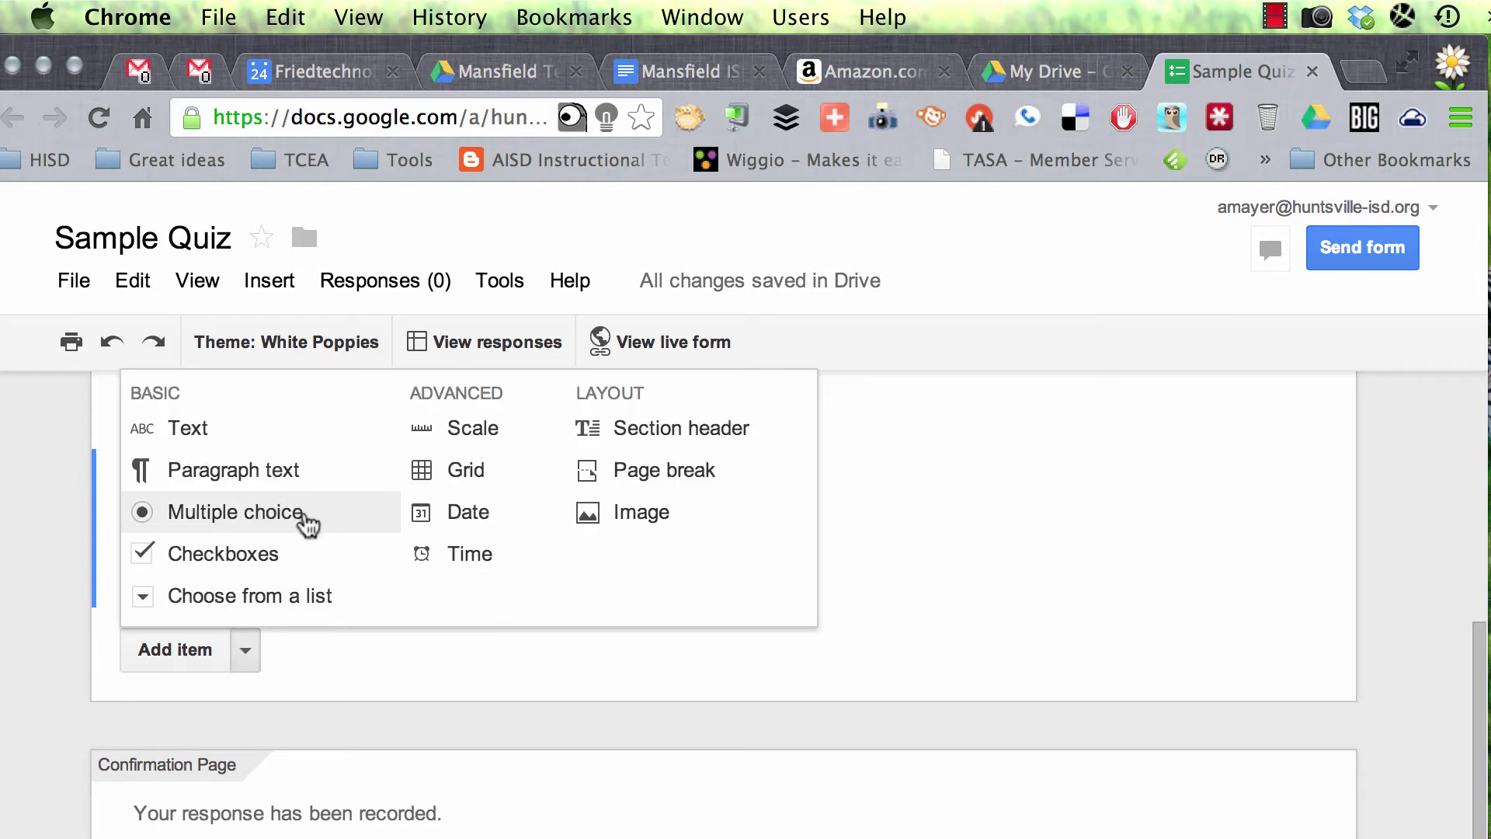
left_click(305, 517)
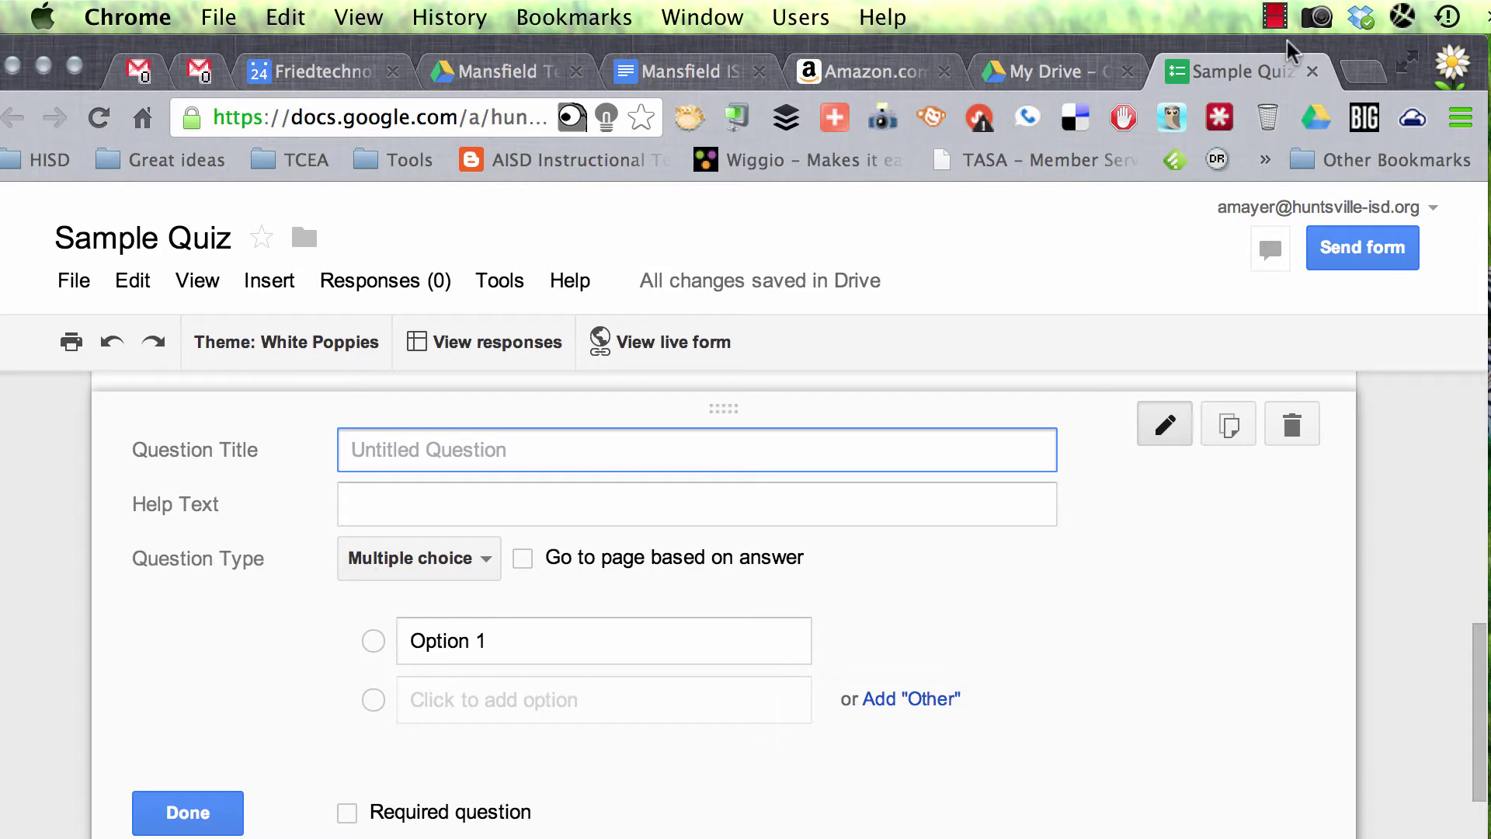
left_click(1274, 15)
left_click(1341, 85)
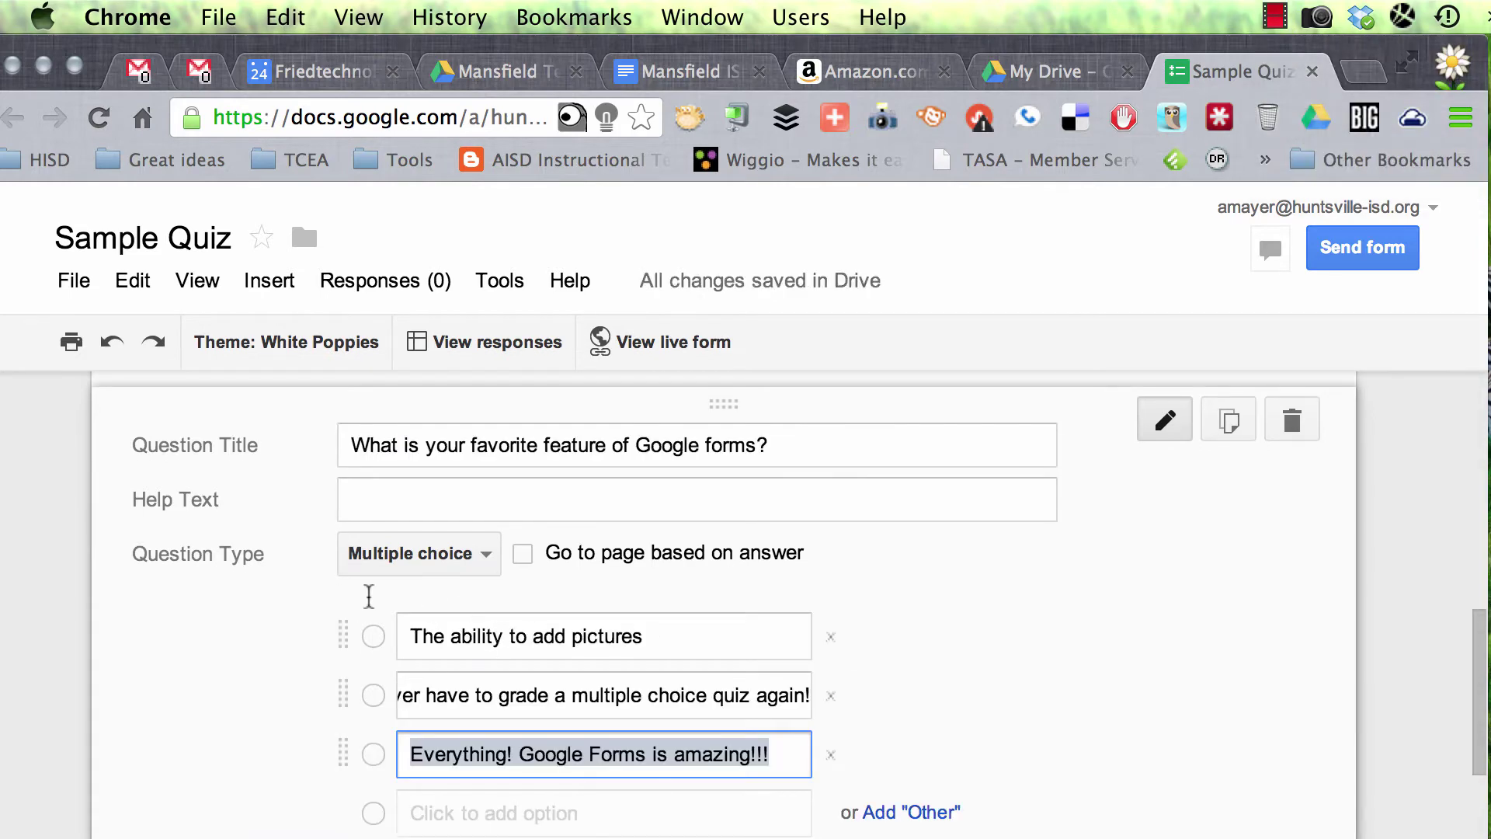
scroll(543, 653, "down", 5)
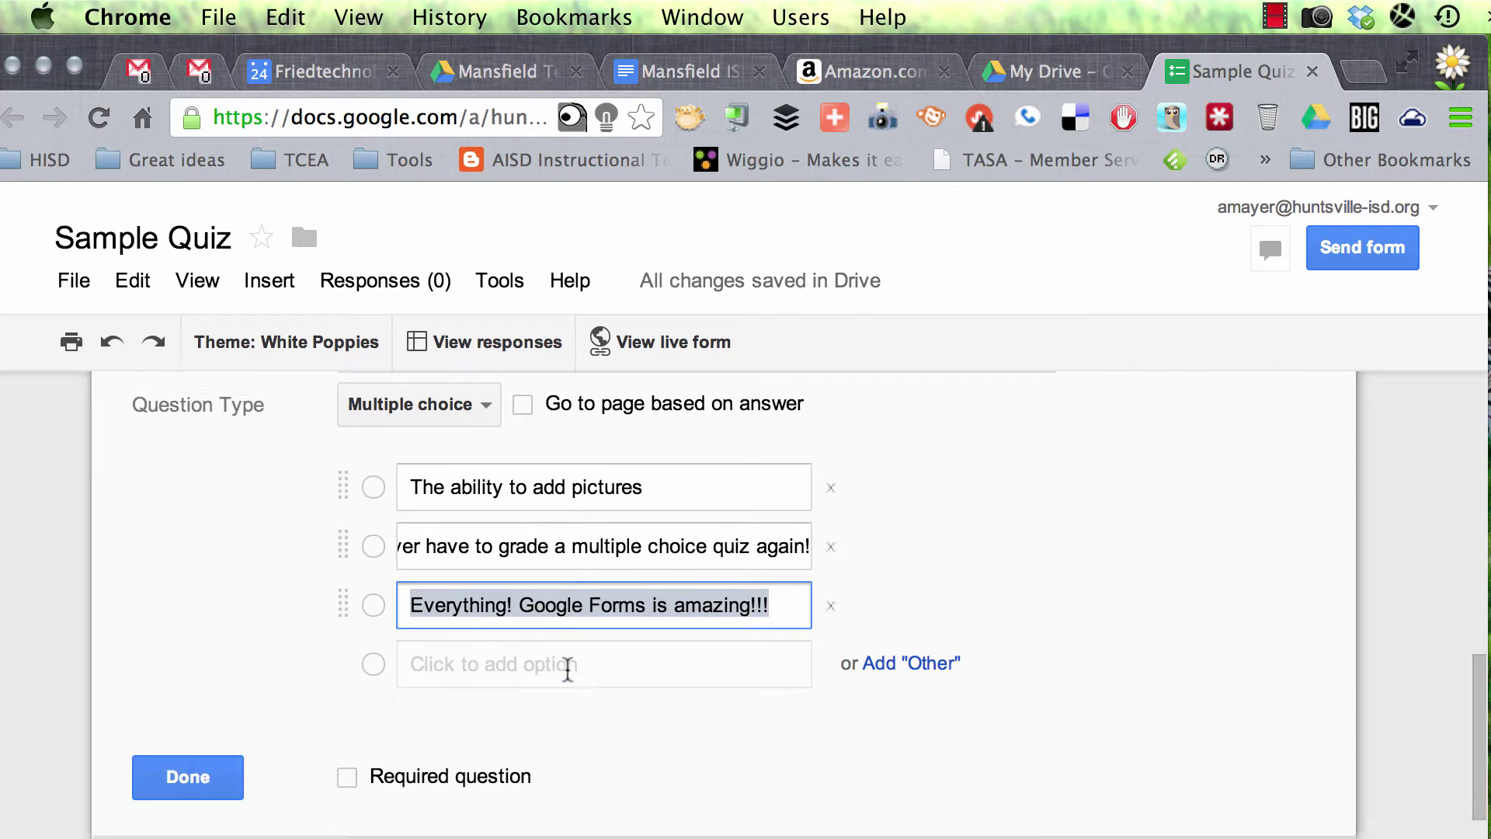
left_click(347, 703)
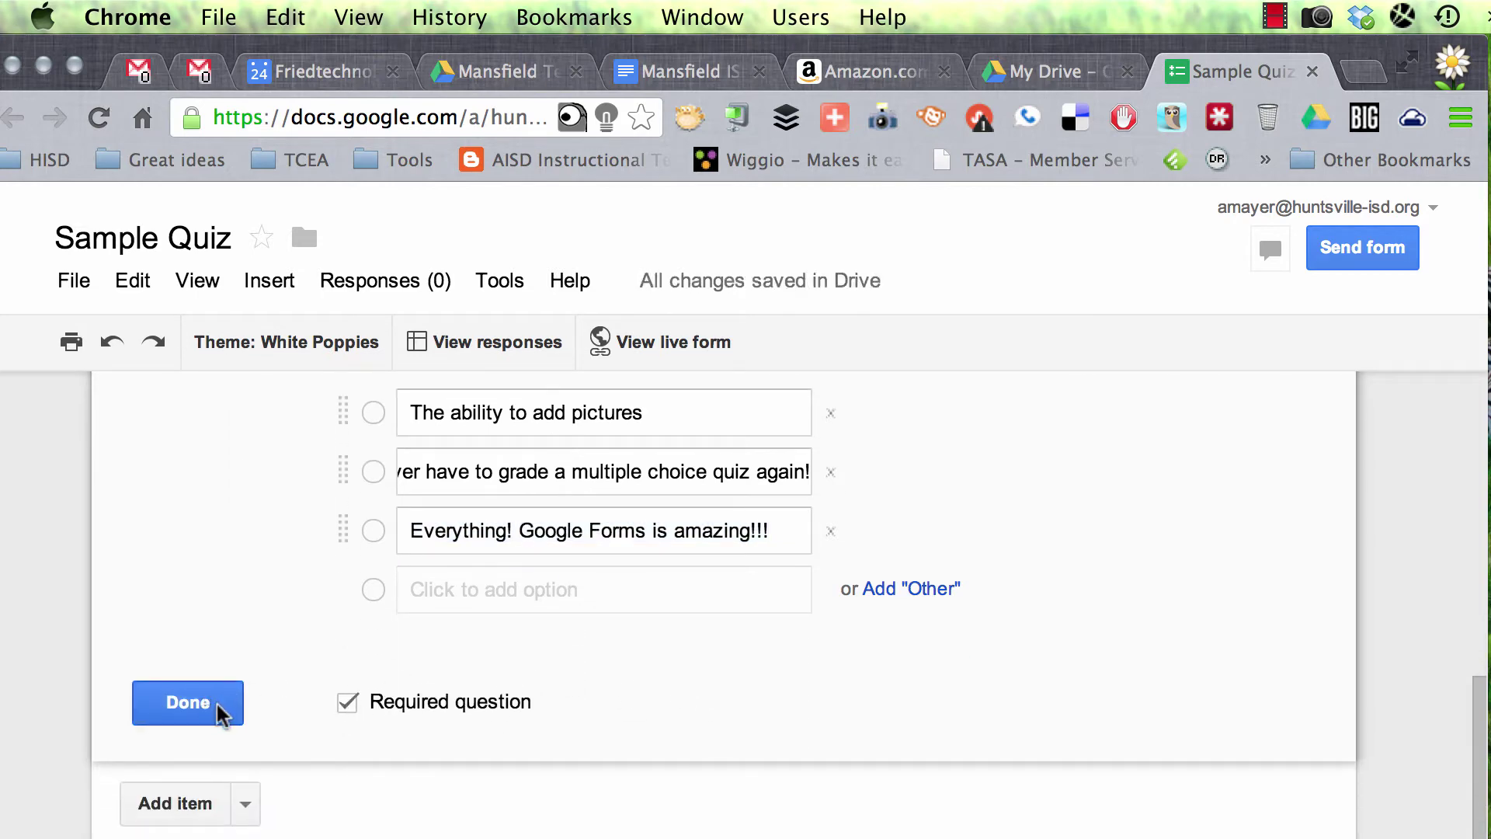
scroll(456, 643, "up", 3)
scroll(456, 643, "down", 4)
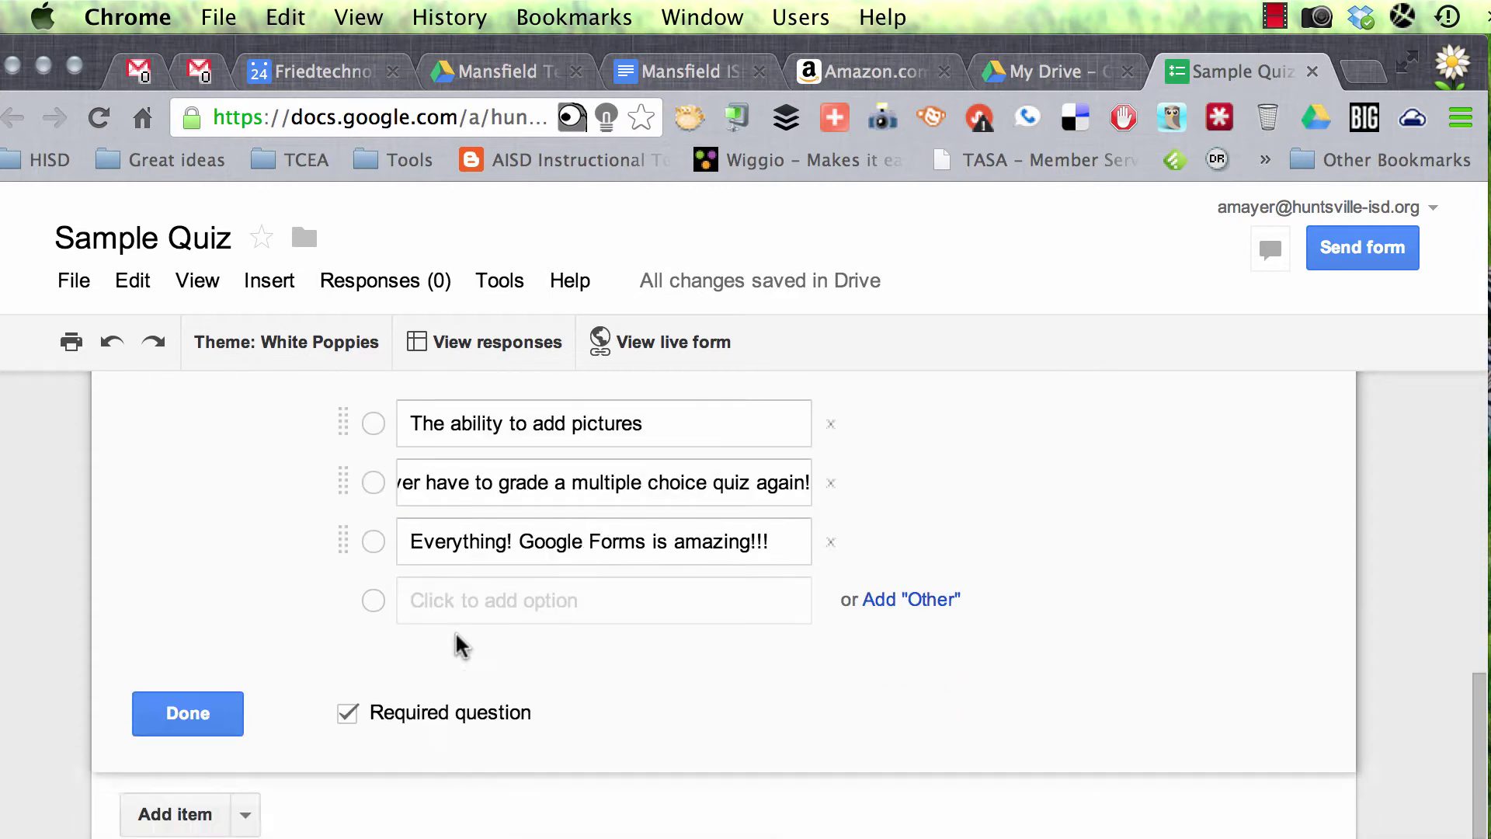
scroll(458, 640, "up", 3)
scroll(457, 640, "down", 3)
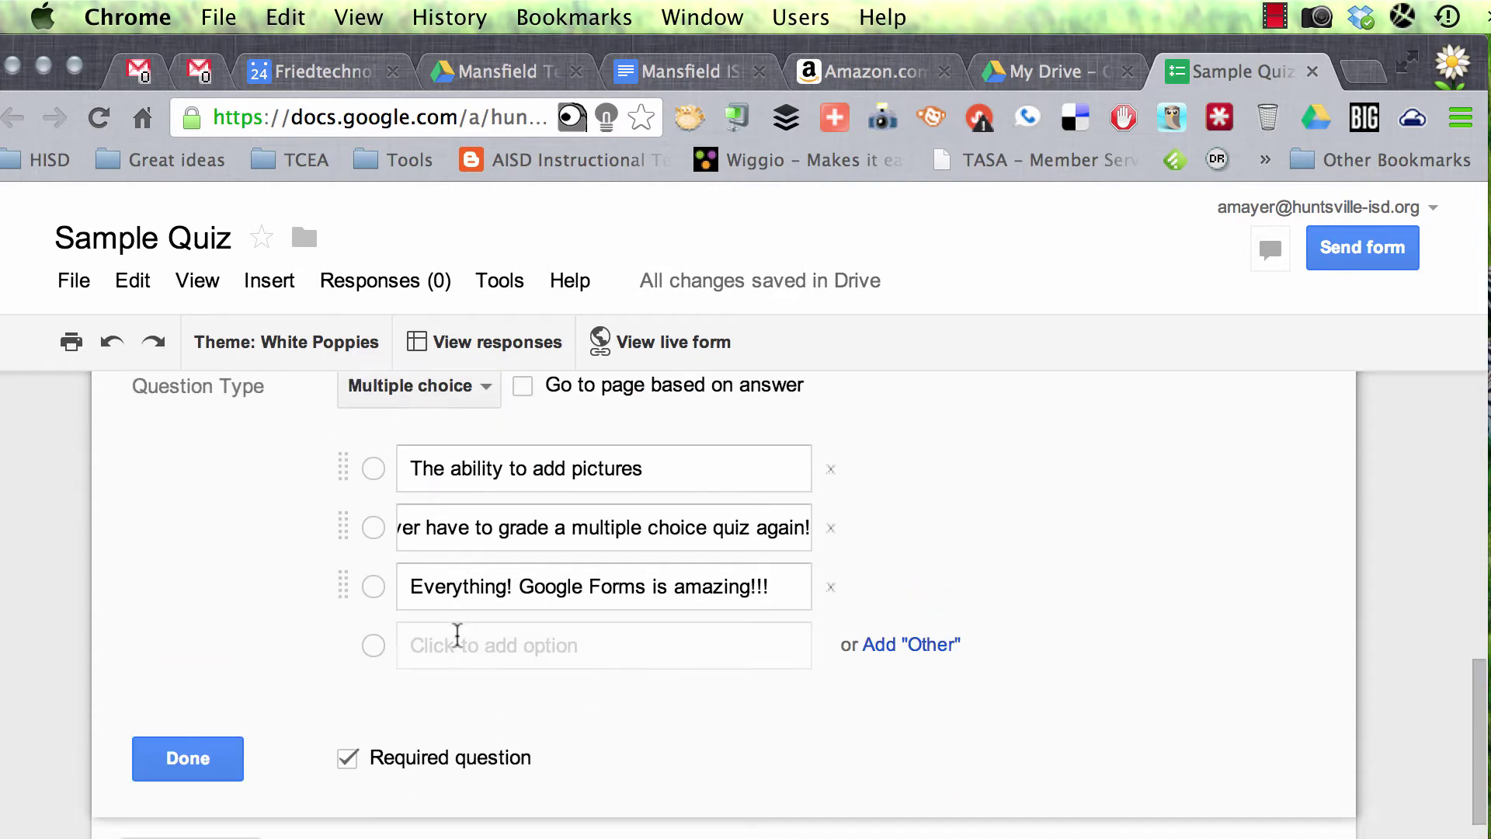
left_click(1278, 14)
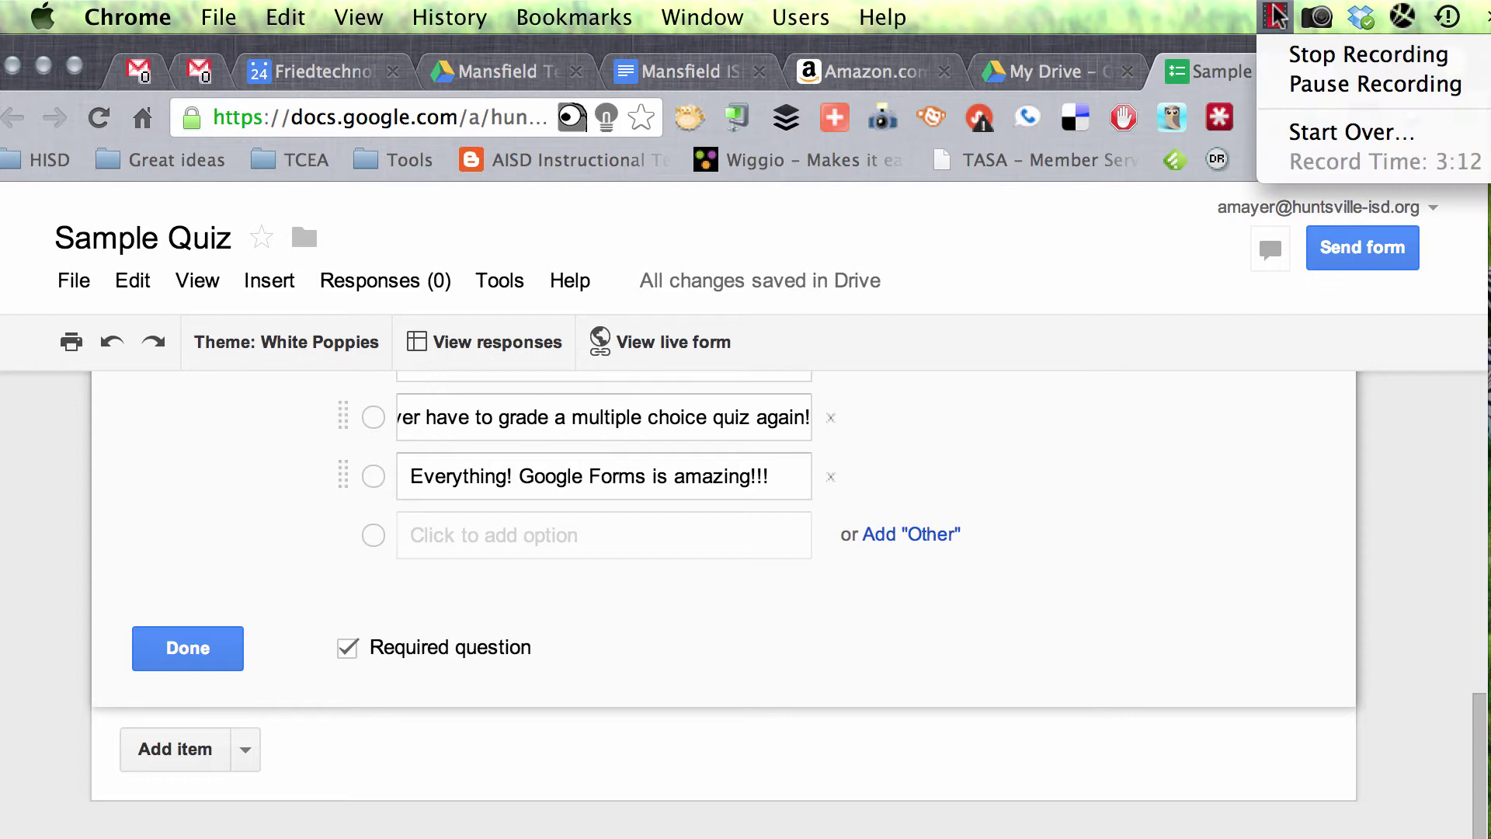
Step: Start adding an Image item to the quiz, reaching its upload file picker
left_click(1314, 85)
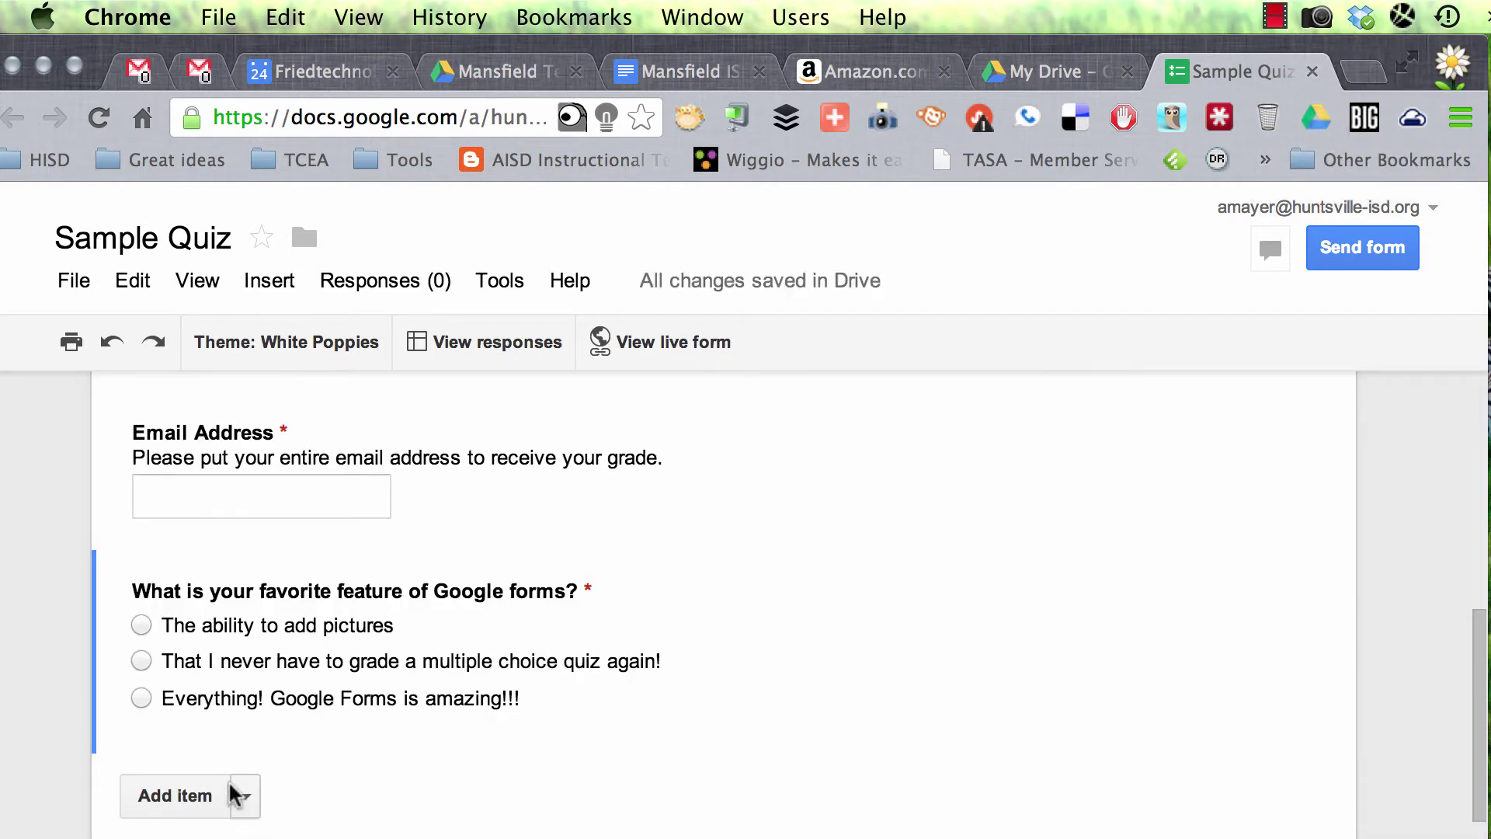
left_click(244, 798)
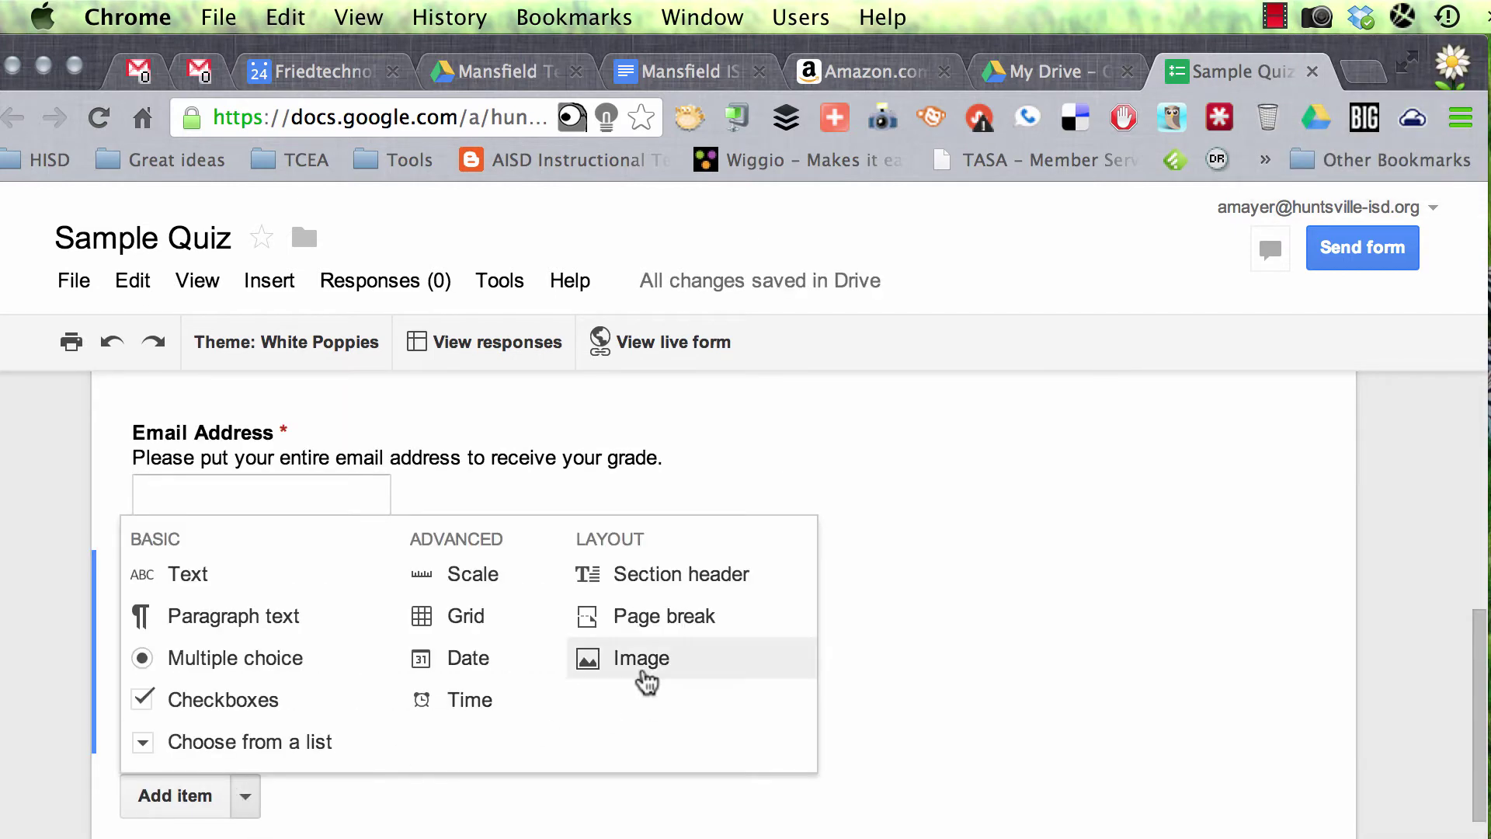
left_click(650, 677)
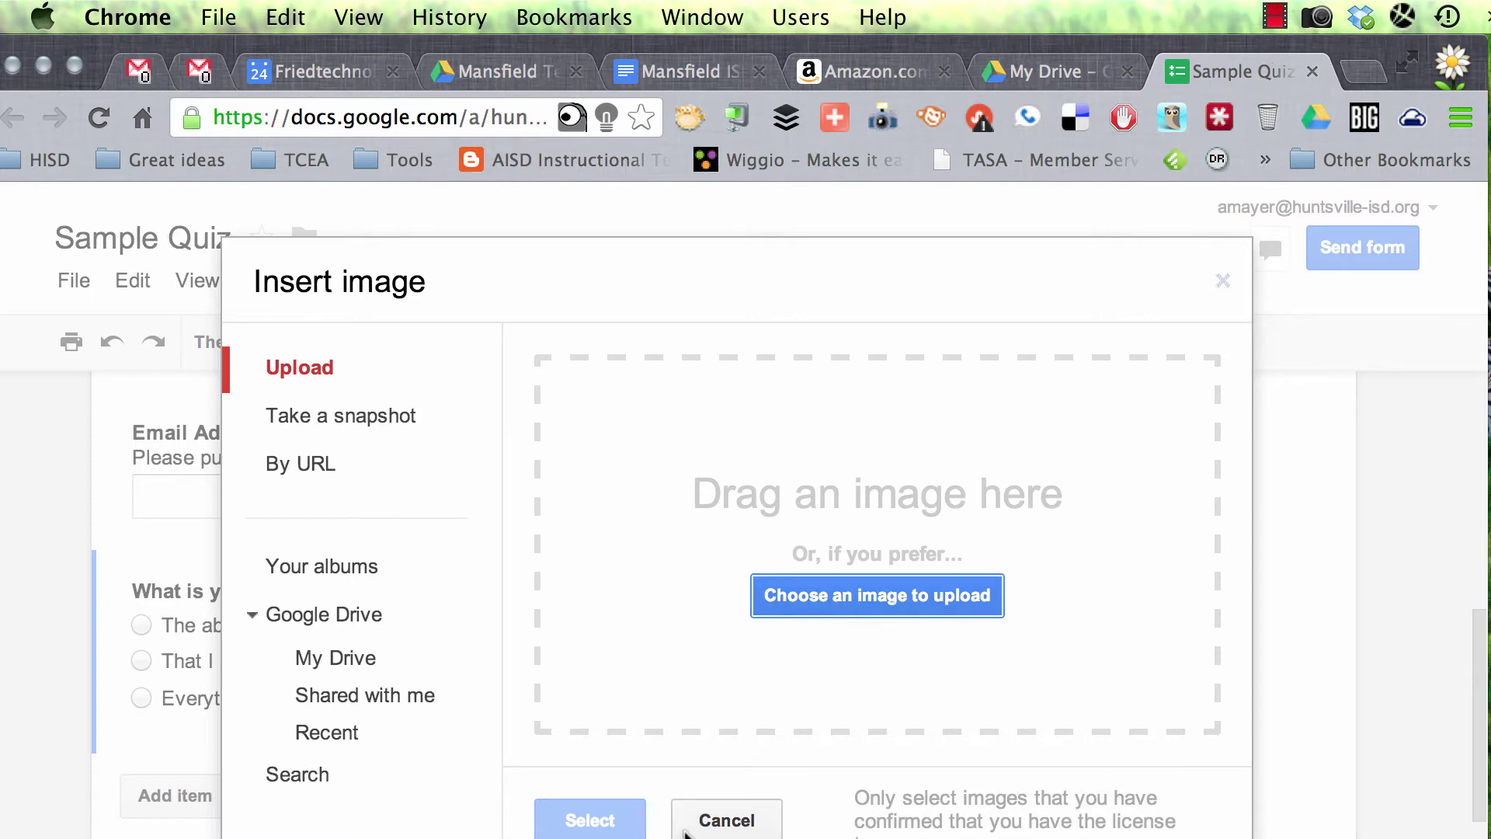
left_click(727, 822)
left_click(247, 799)
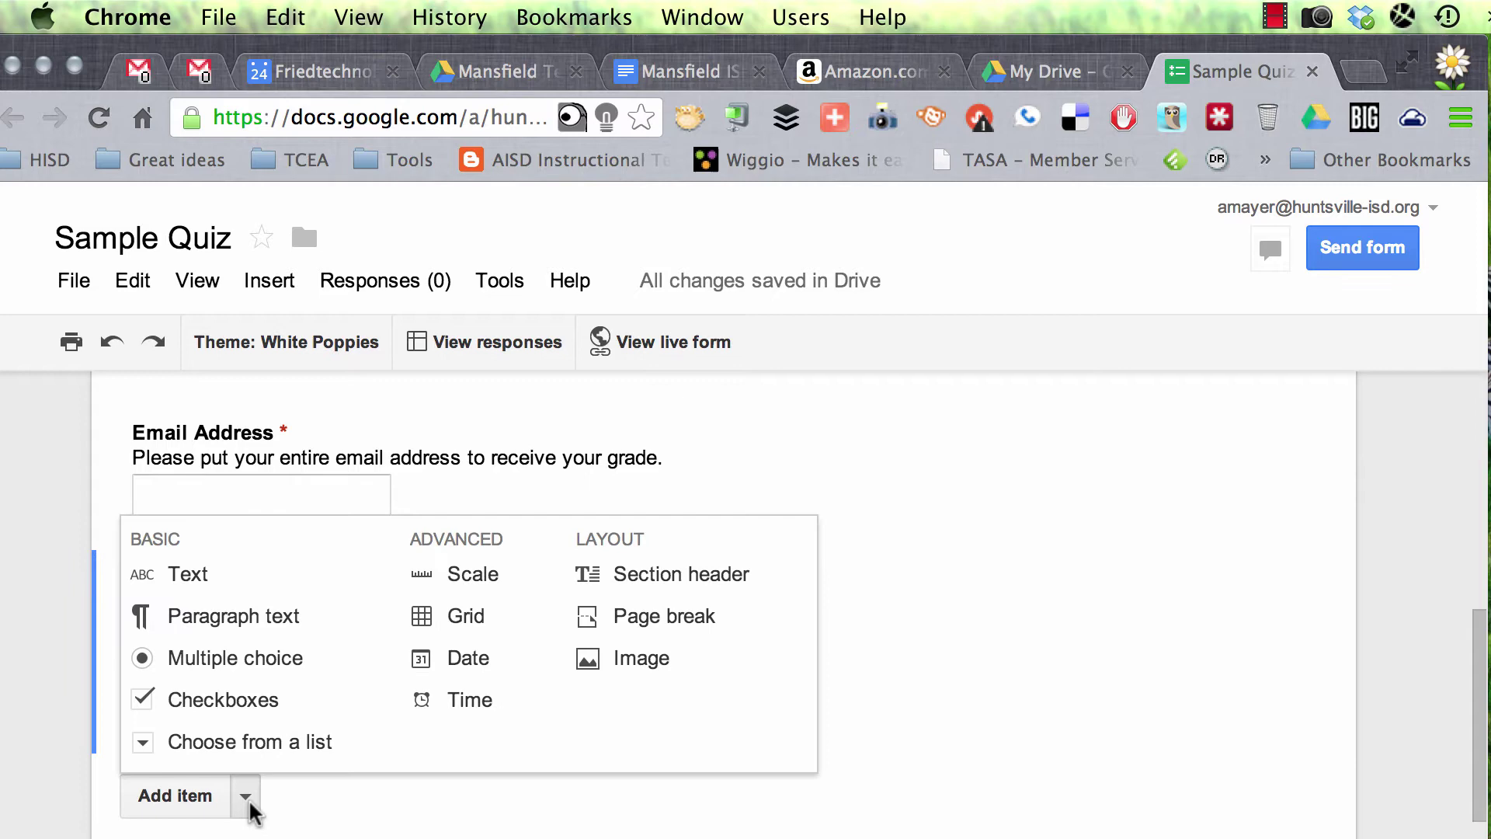
left_click(650, 660)
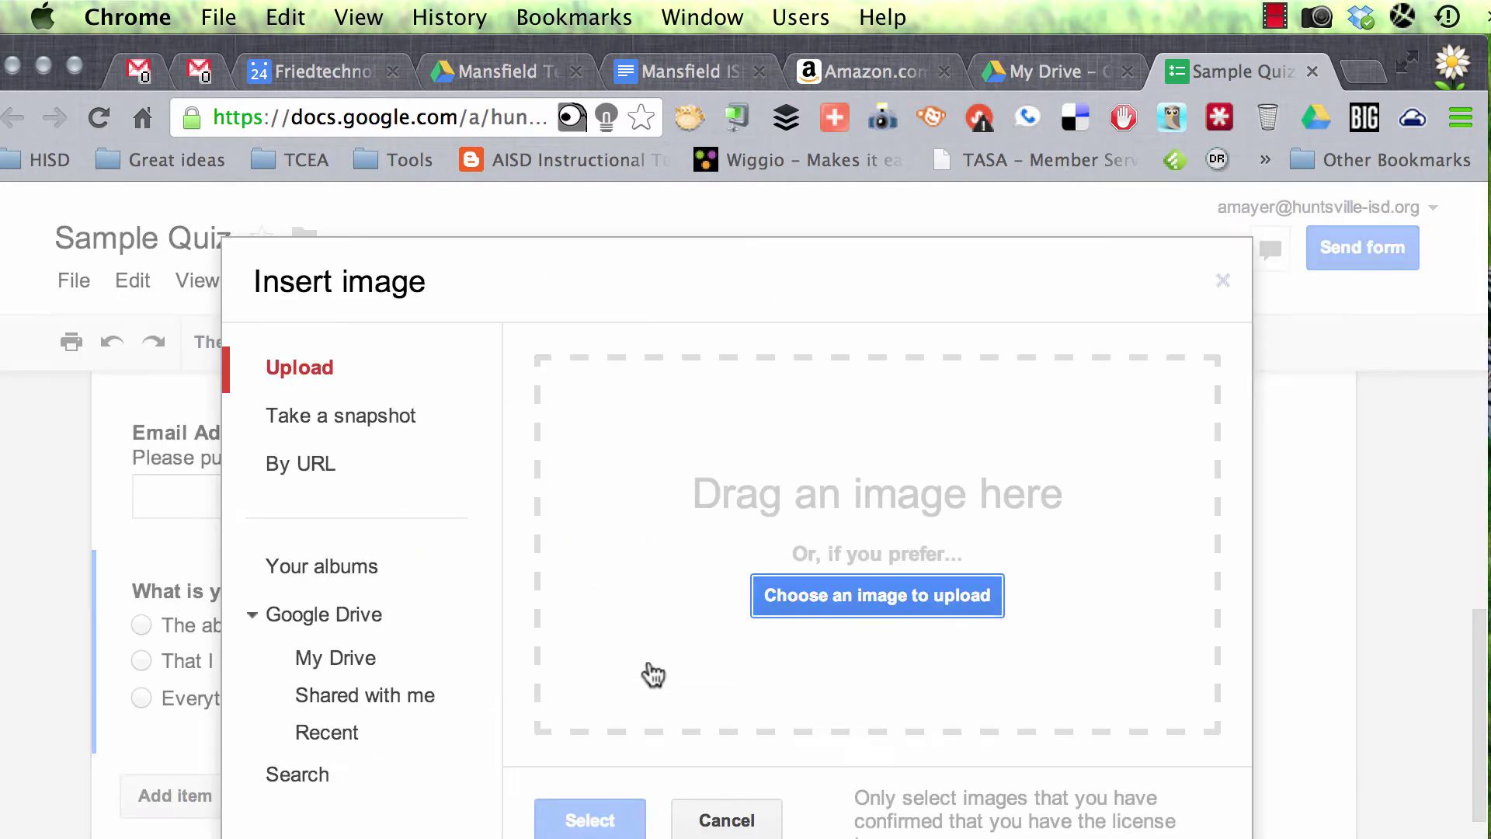
Step: Upload Grades-Impact-Learning-800px.png from the Desktop's Grades impact learning folder into the quiz
left_click(858, 600)
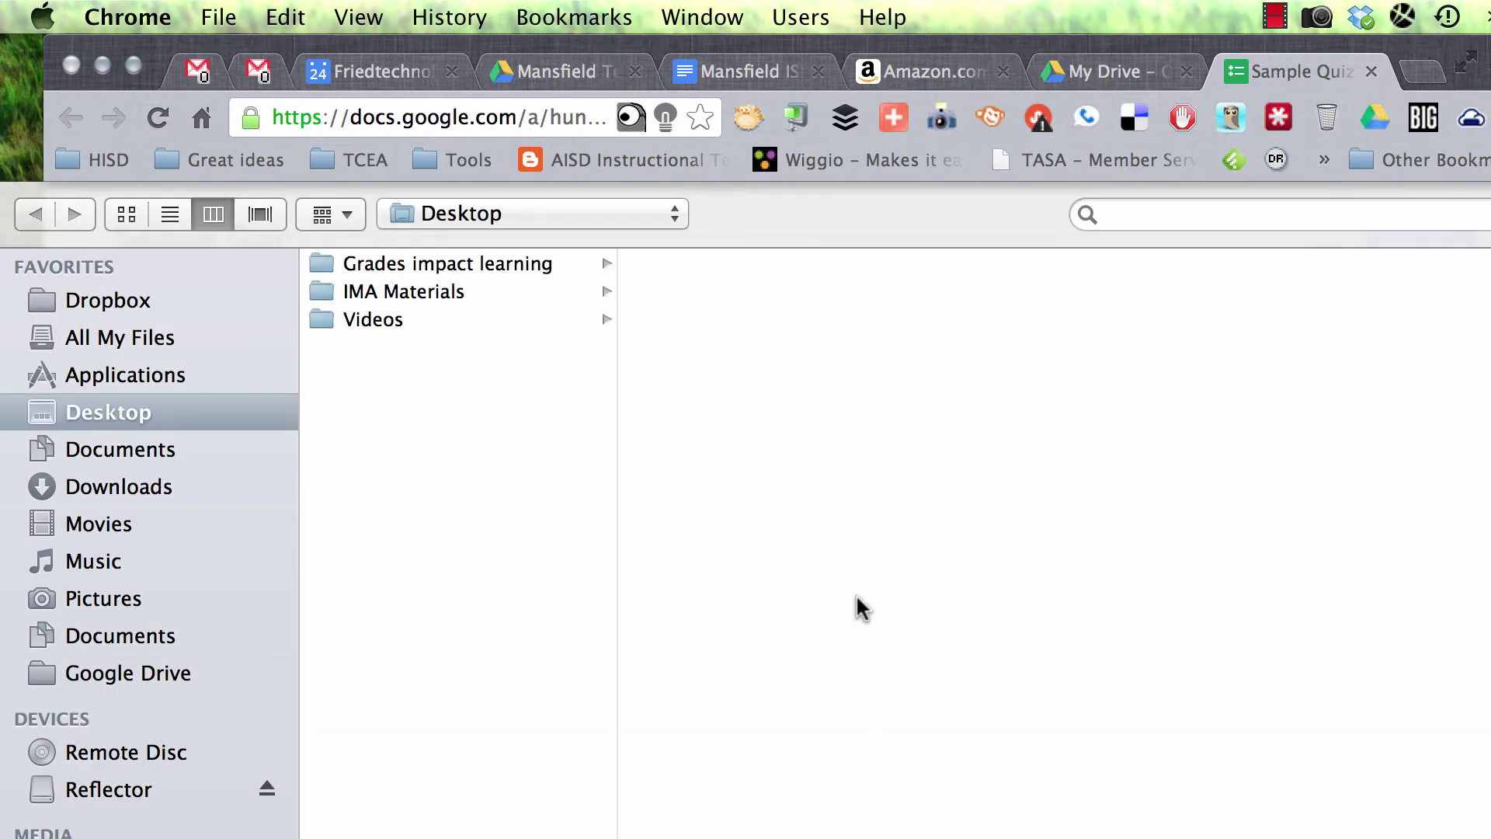
left_click(442, 290)
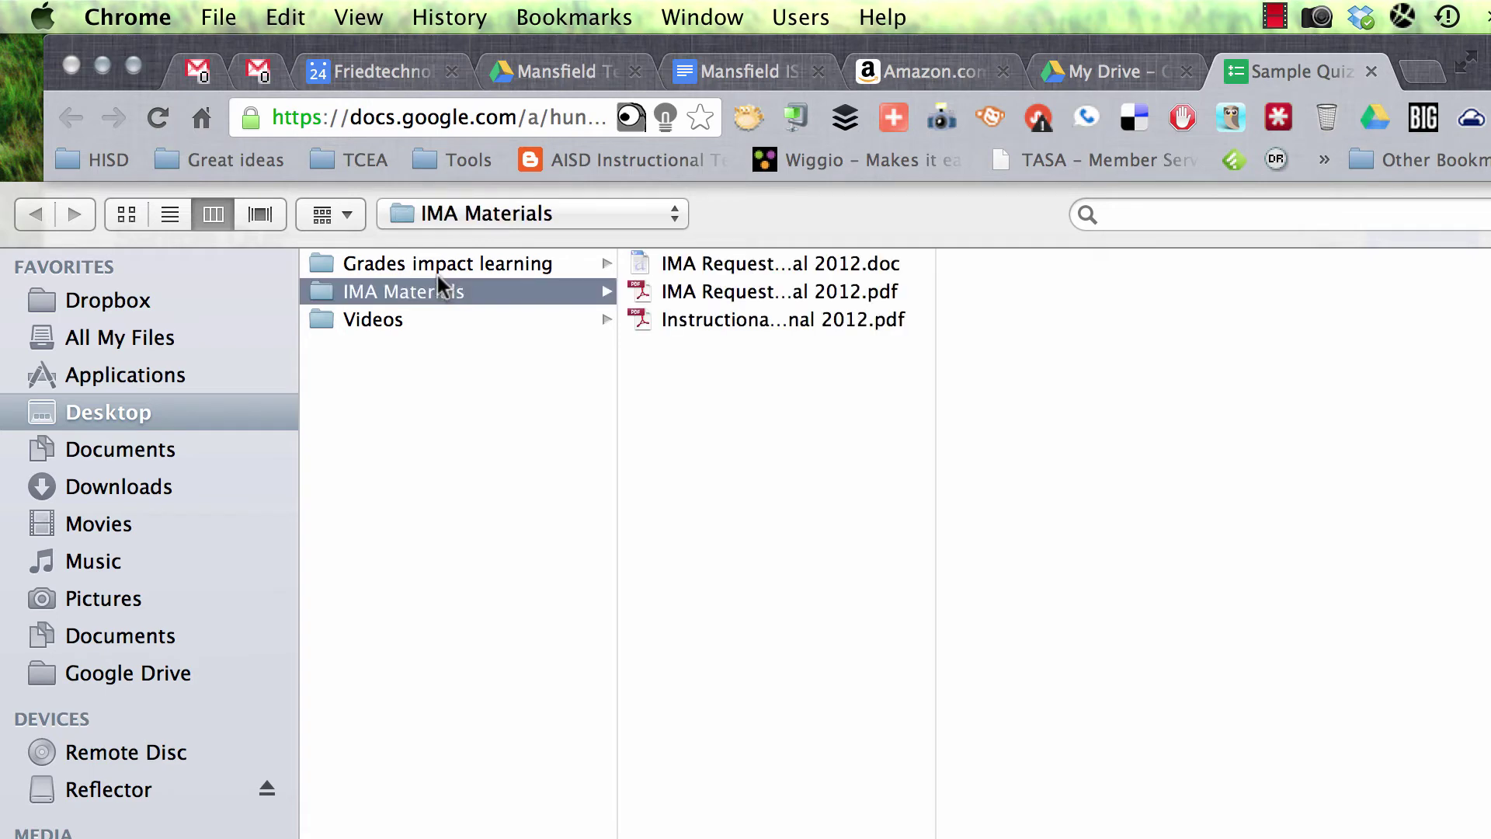
left_click(488, 268)
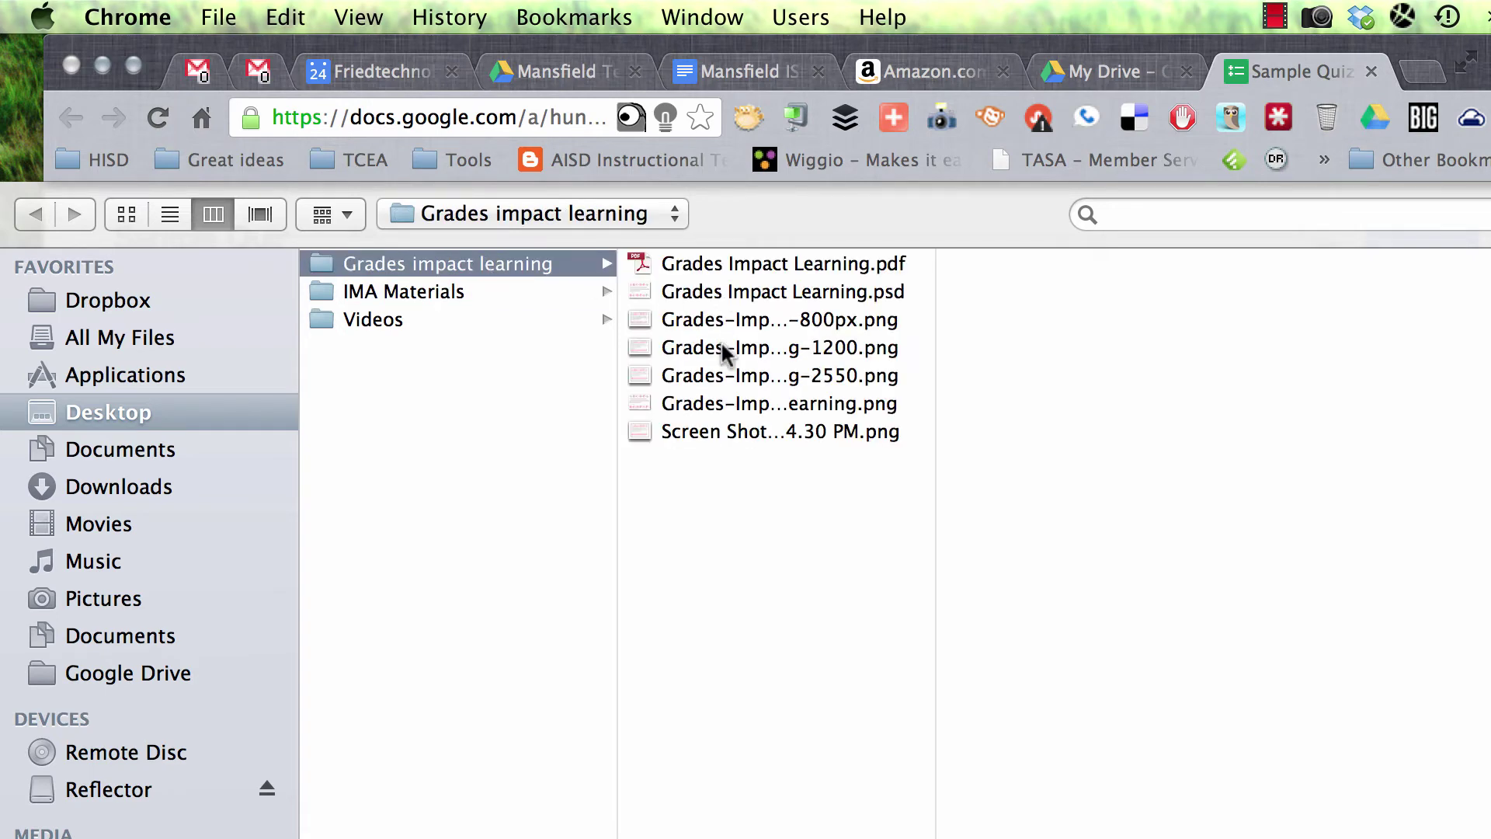
left_click(722, 350)
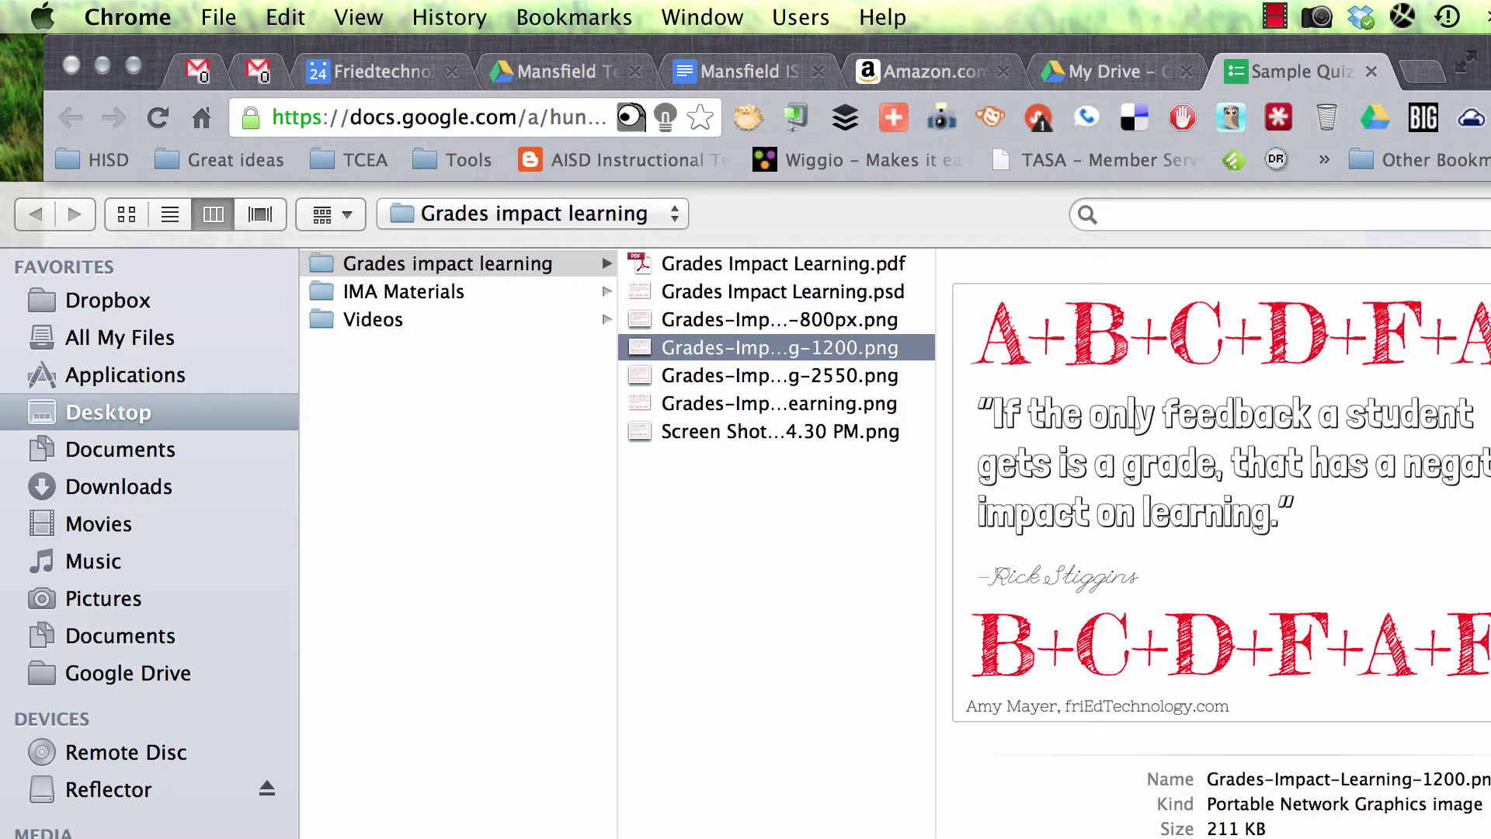
left_click(839, 320)
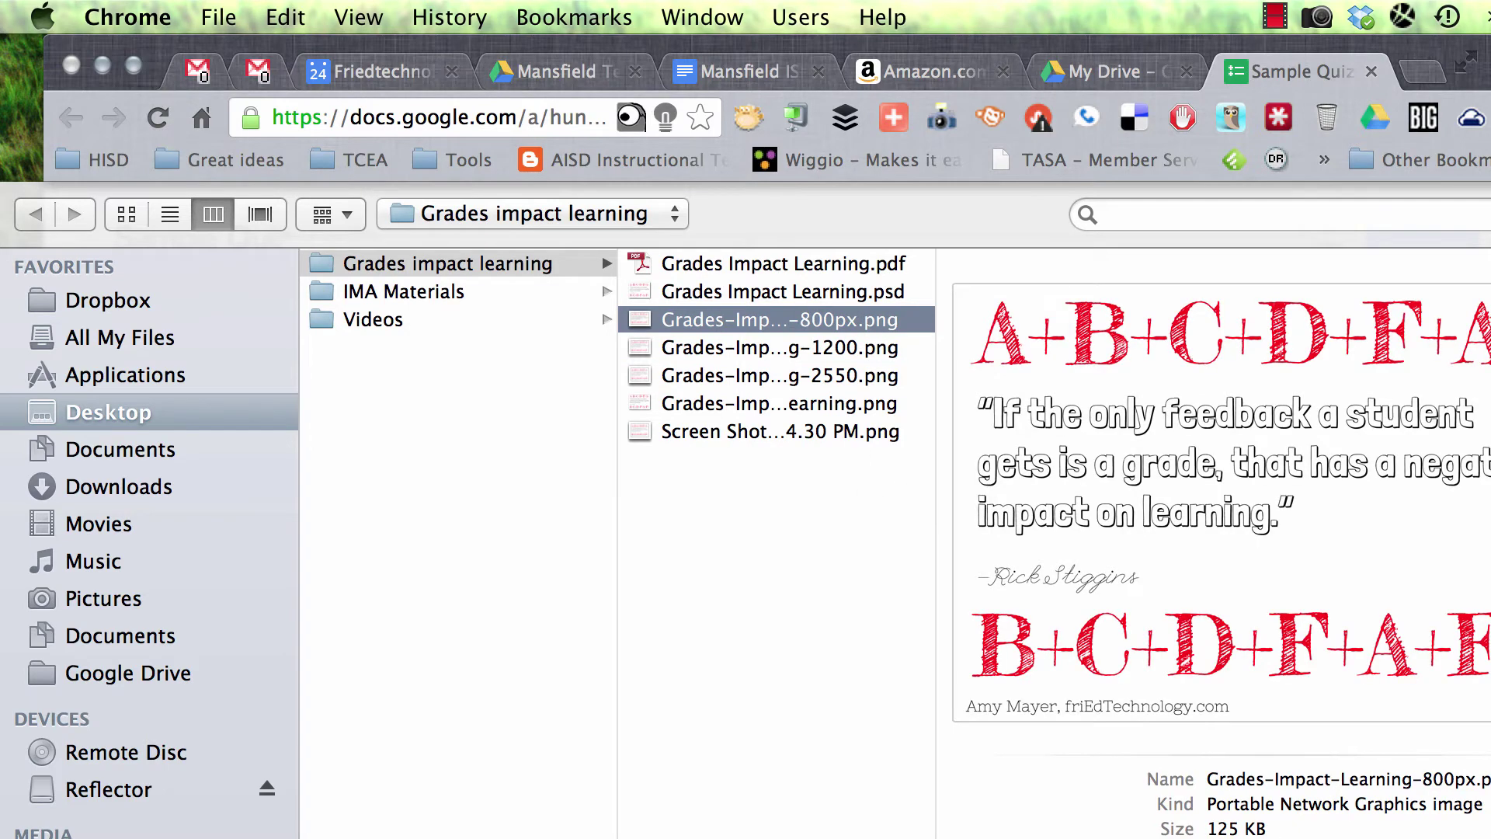
key("Return")
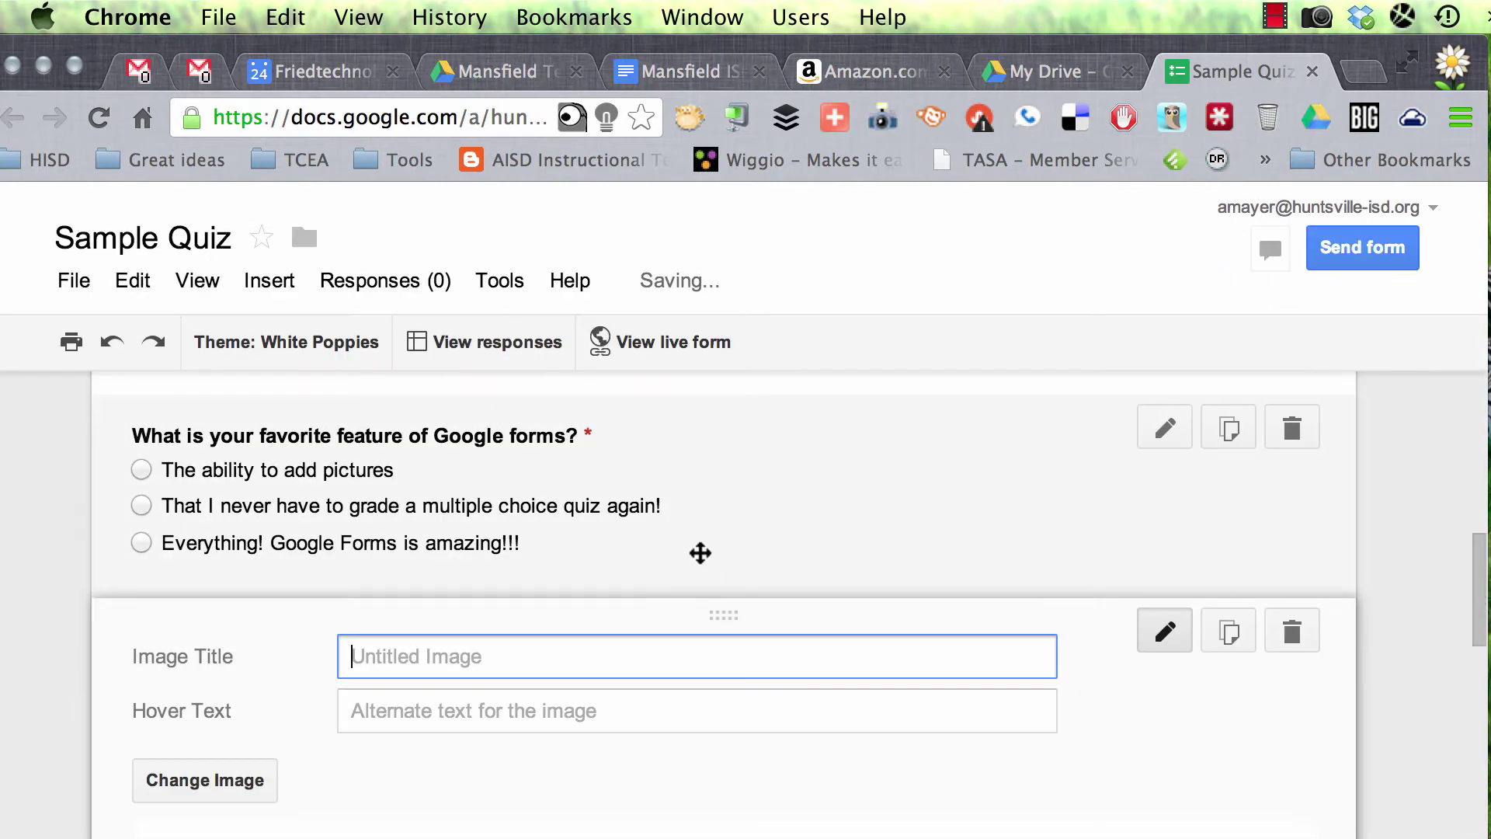
Step: Set both the image title and hover text to 'Grades and Learning', then finish the image item
scroll(544, 789, "down", 5)
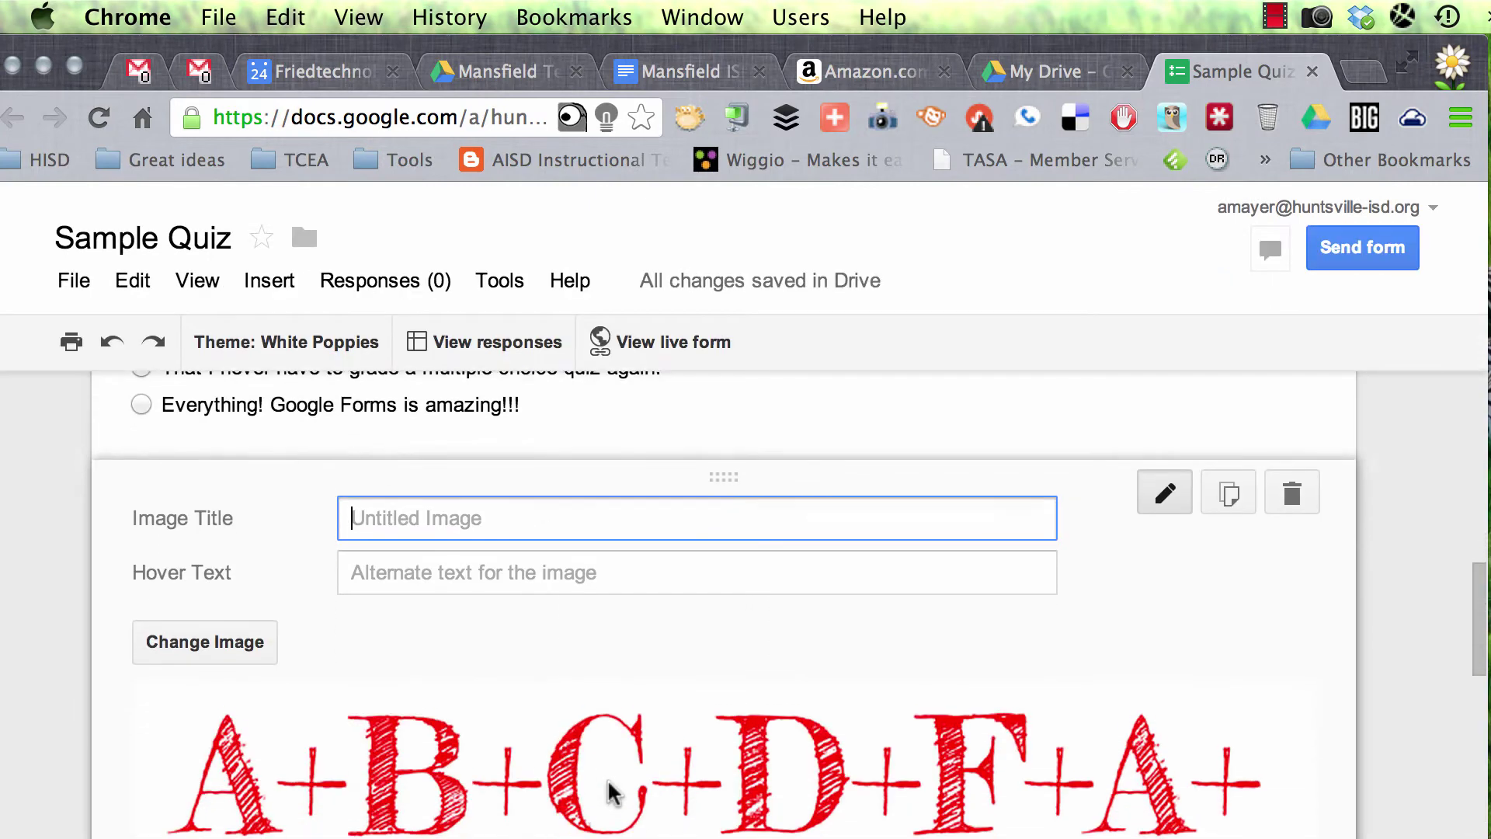
type("Gr")
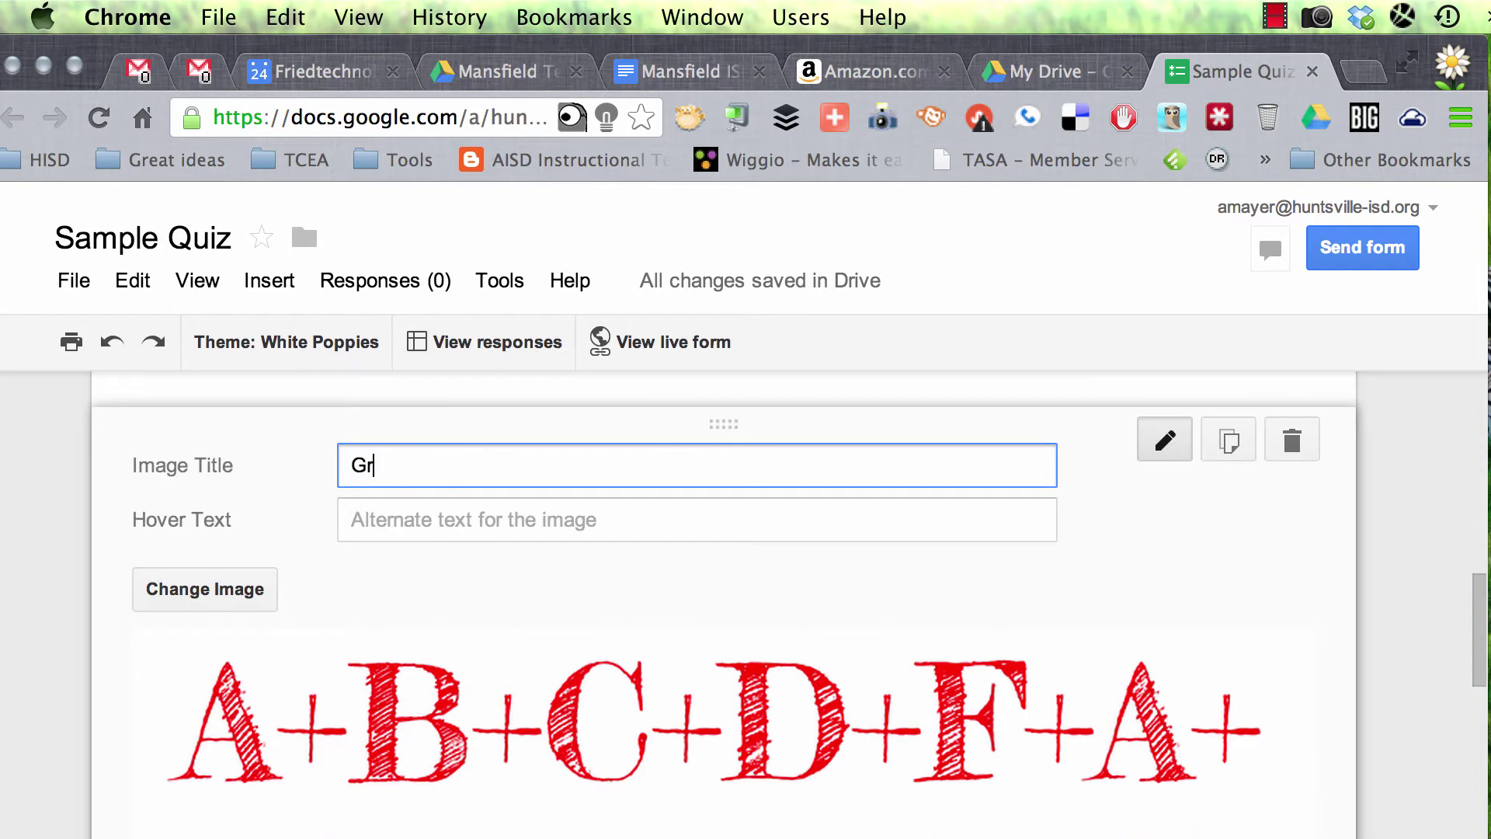
type("ades and Learning")
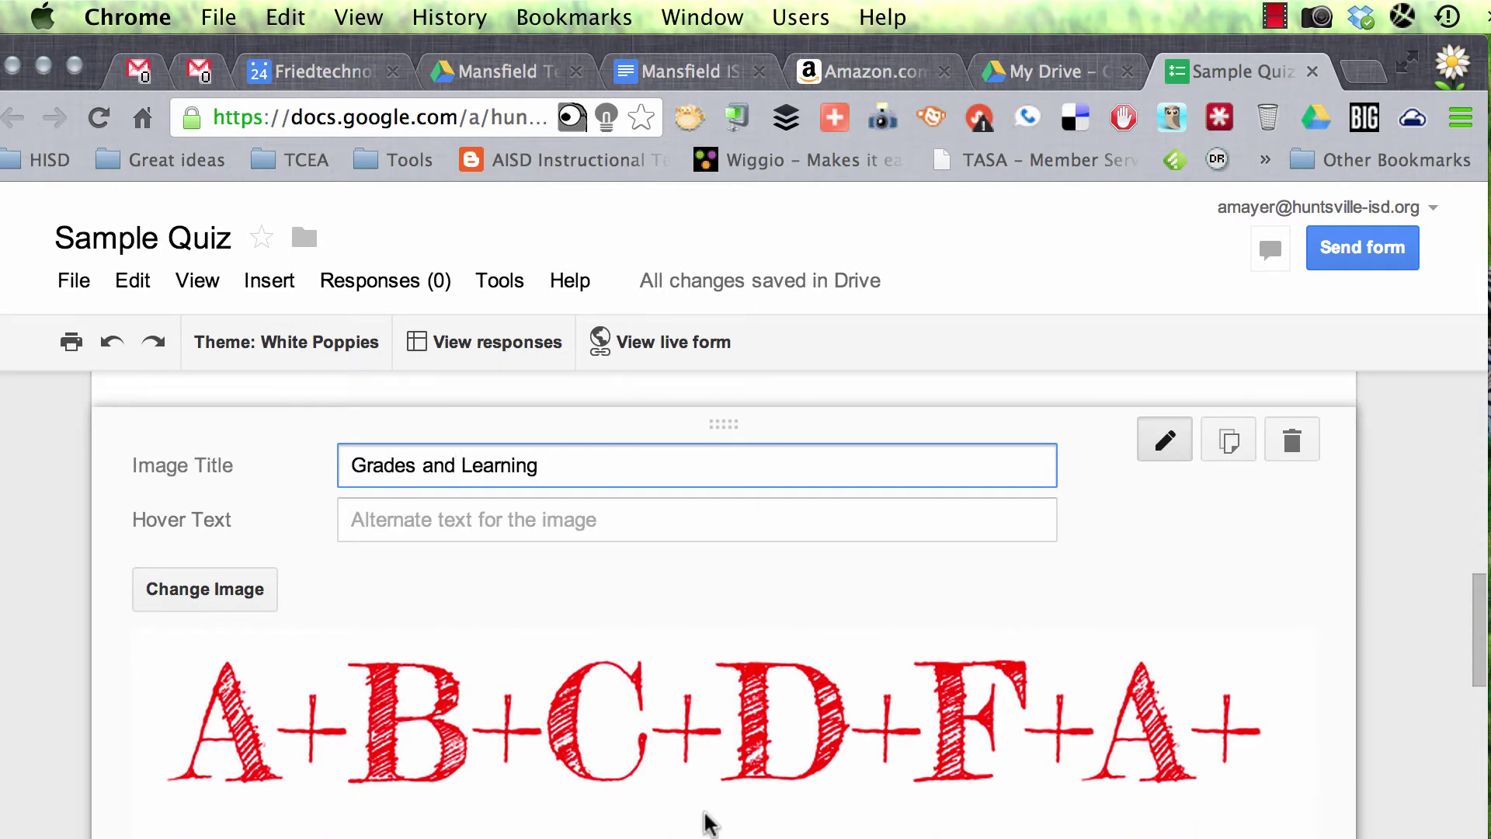
triple_click(453, 446)
key("super+c")
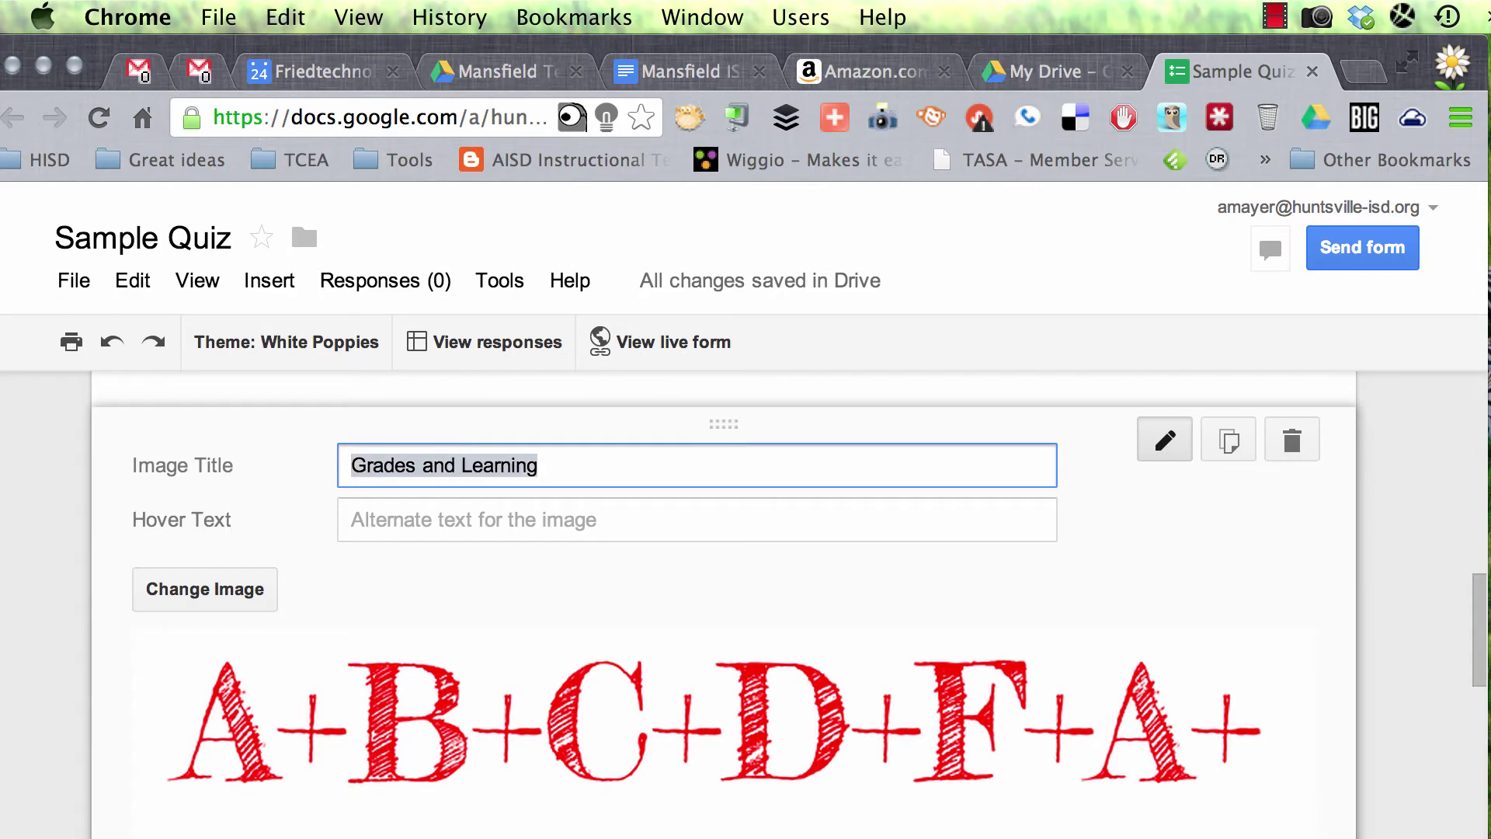
left_click(456, 520)
key("super+v")
scroll(579, 605, "down", 6)
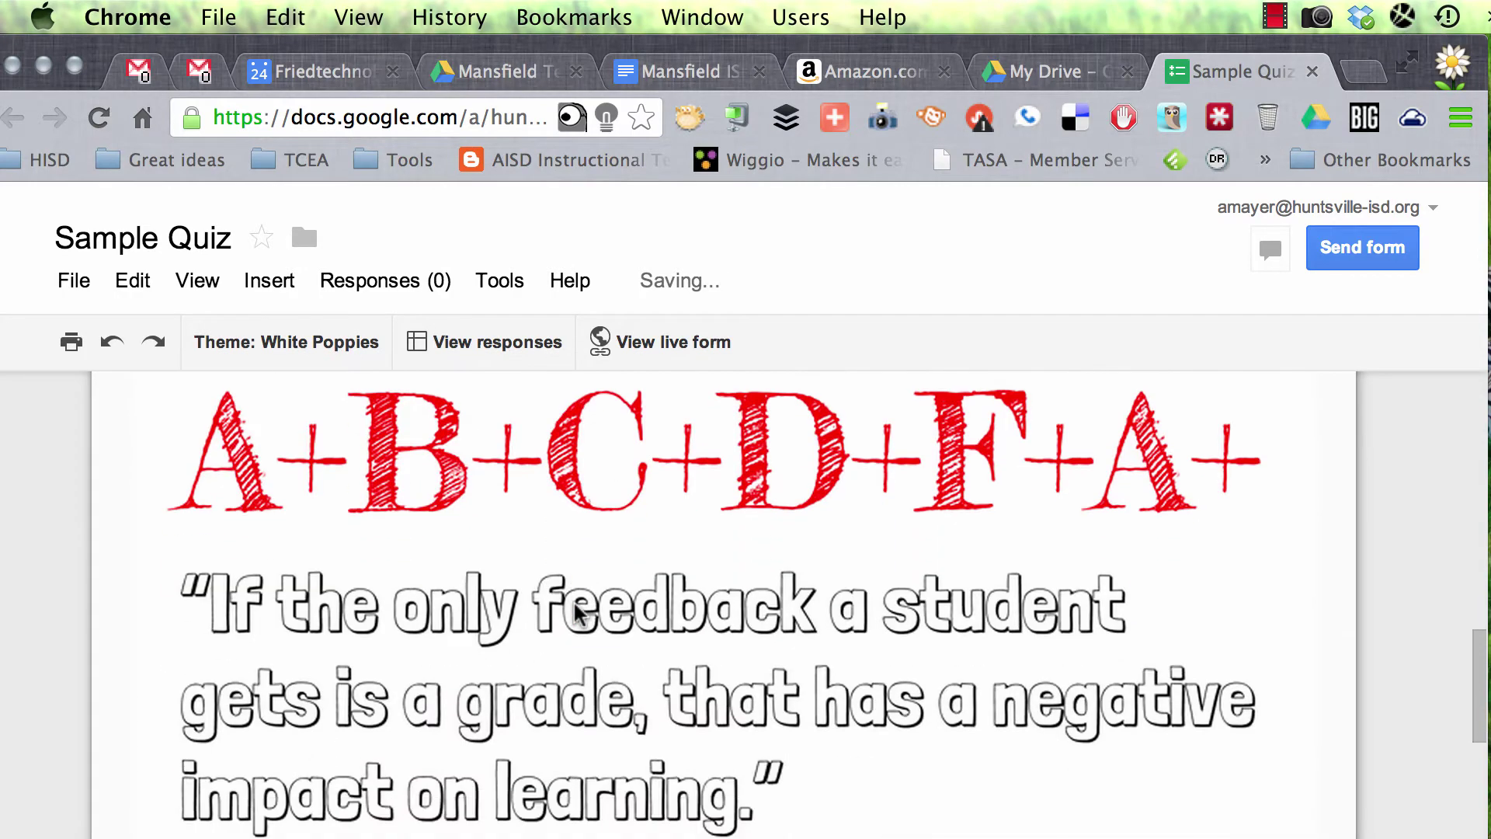
scroll(581, 613, "up", 5)
scroll(581, 613, "down", 10)
scroll(578, 613, "down", 3)
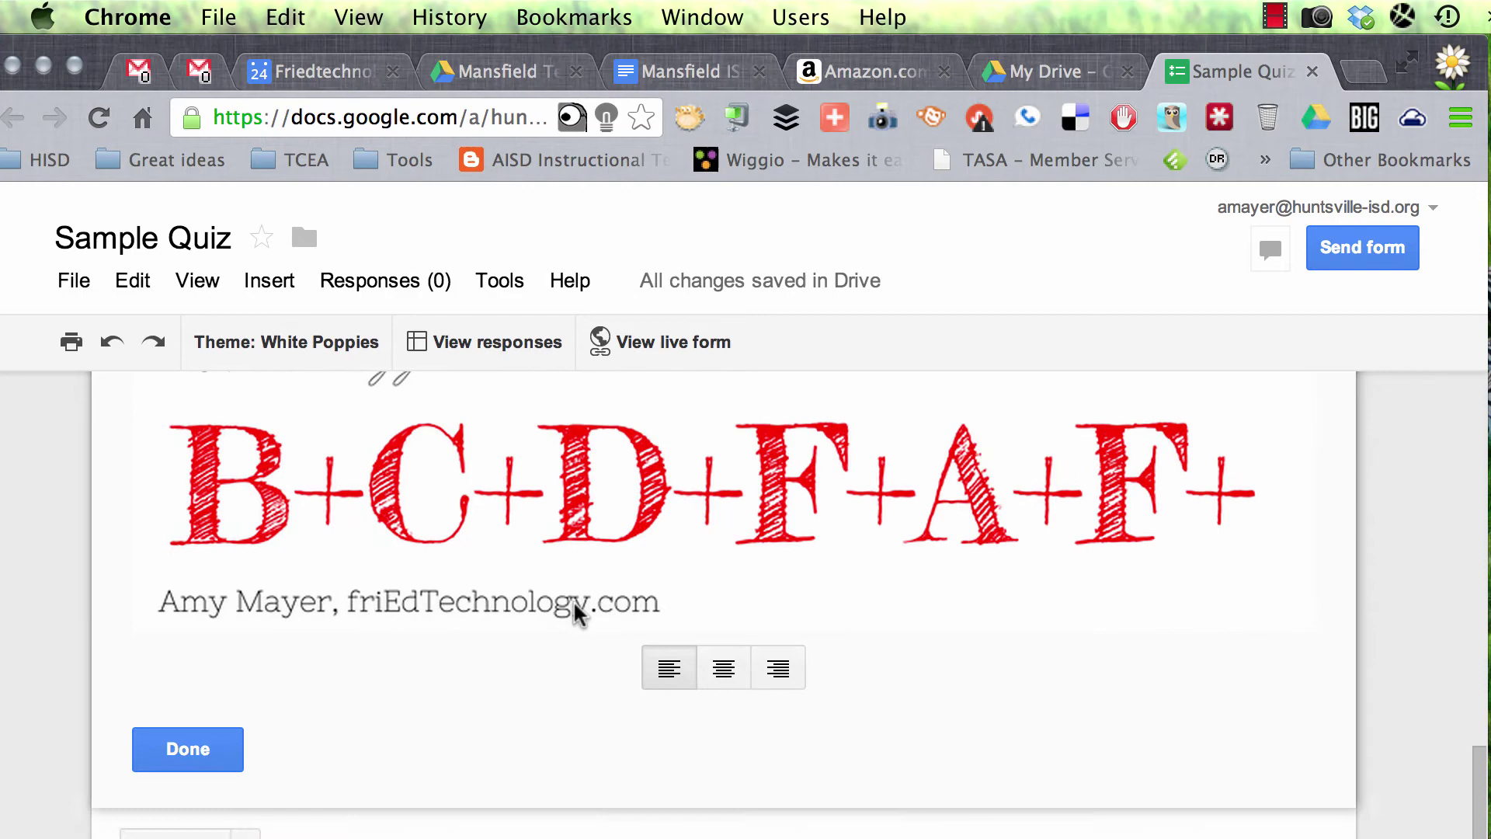
left_click(188, 702)
scroll(494, 637, "down", 10)
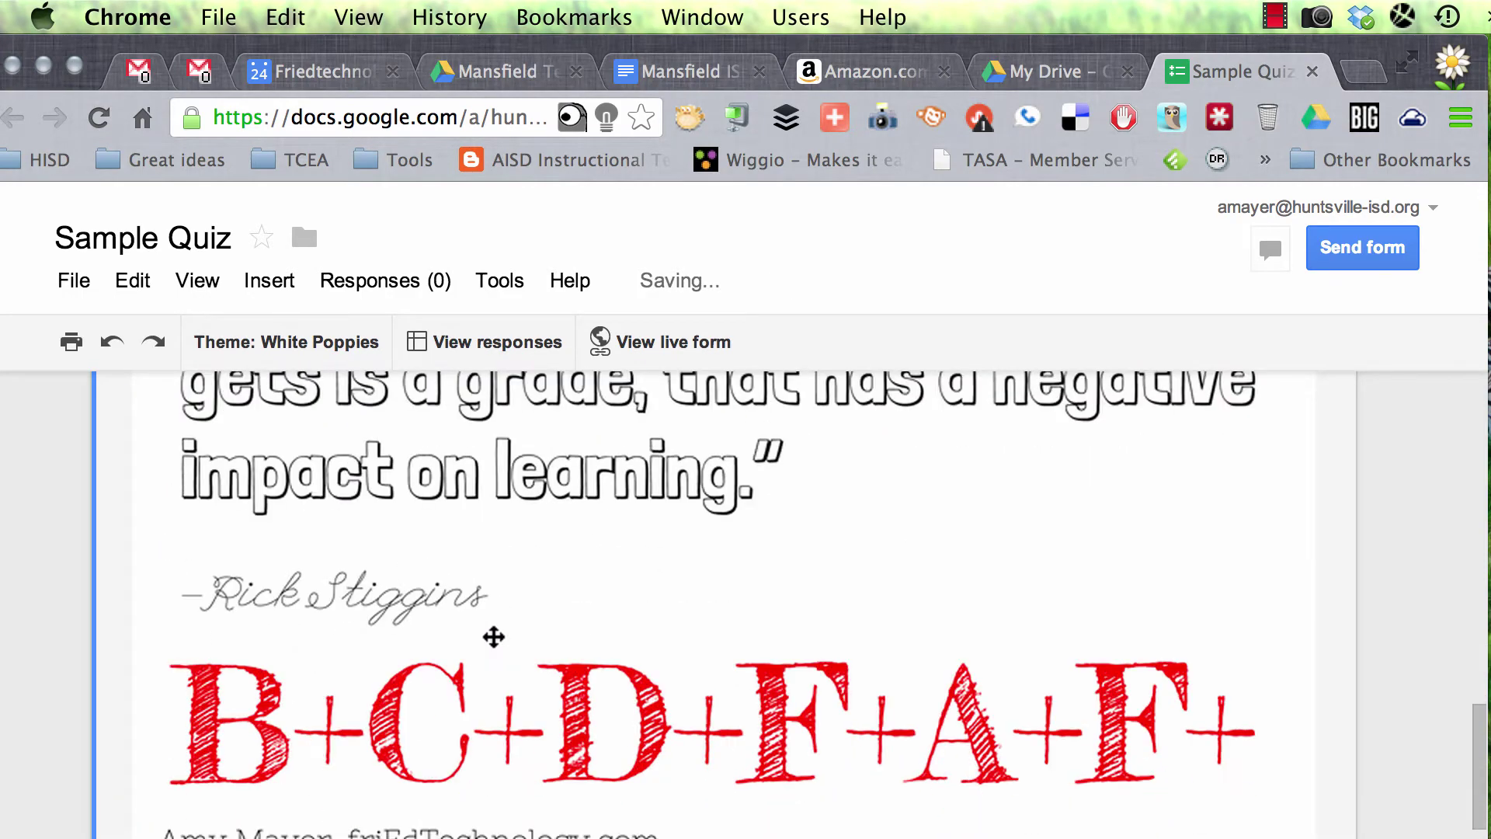
Step: Add a required three-option multiple-choice question on the best paraphrase of the image text
left_click(246, 632)
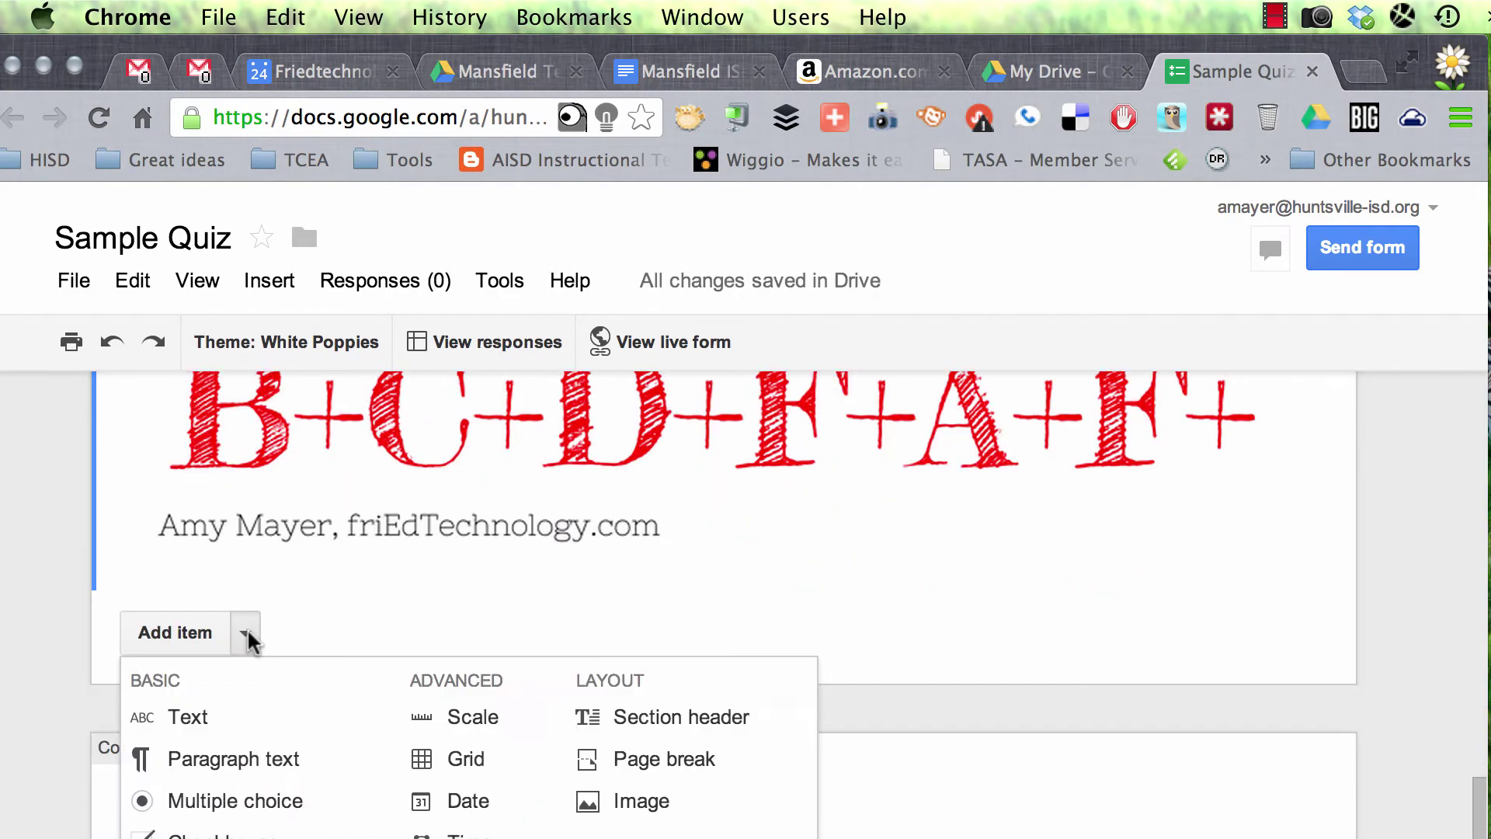
left_click(272, 797)
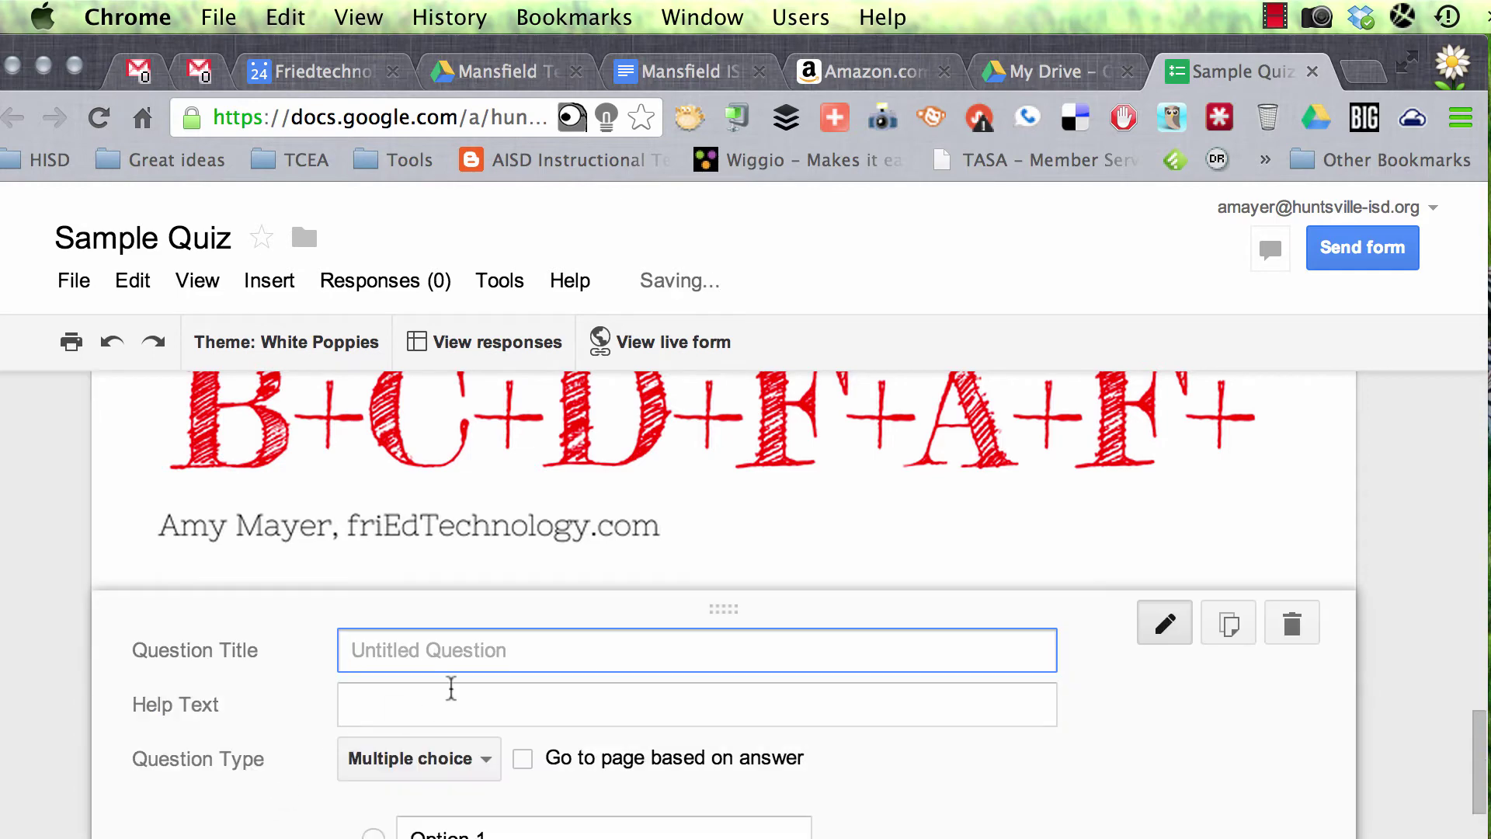
scroll(852, 729, "down", 2)
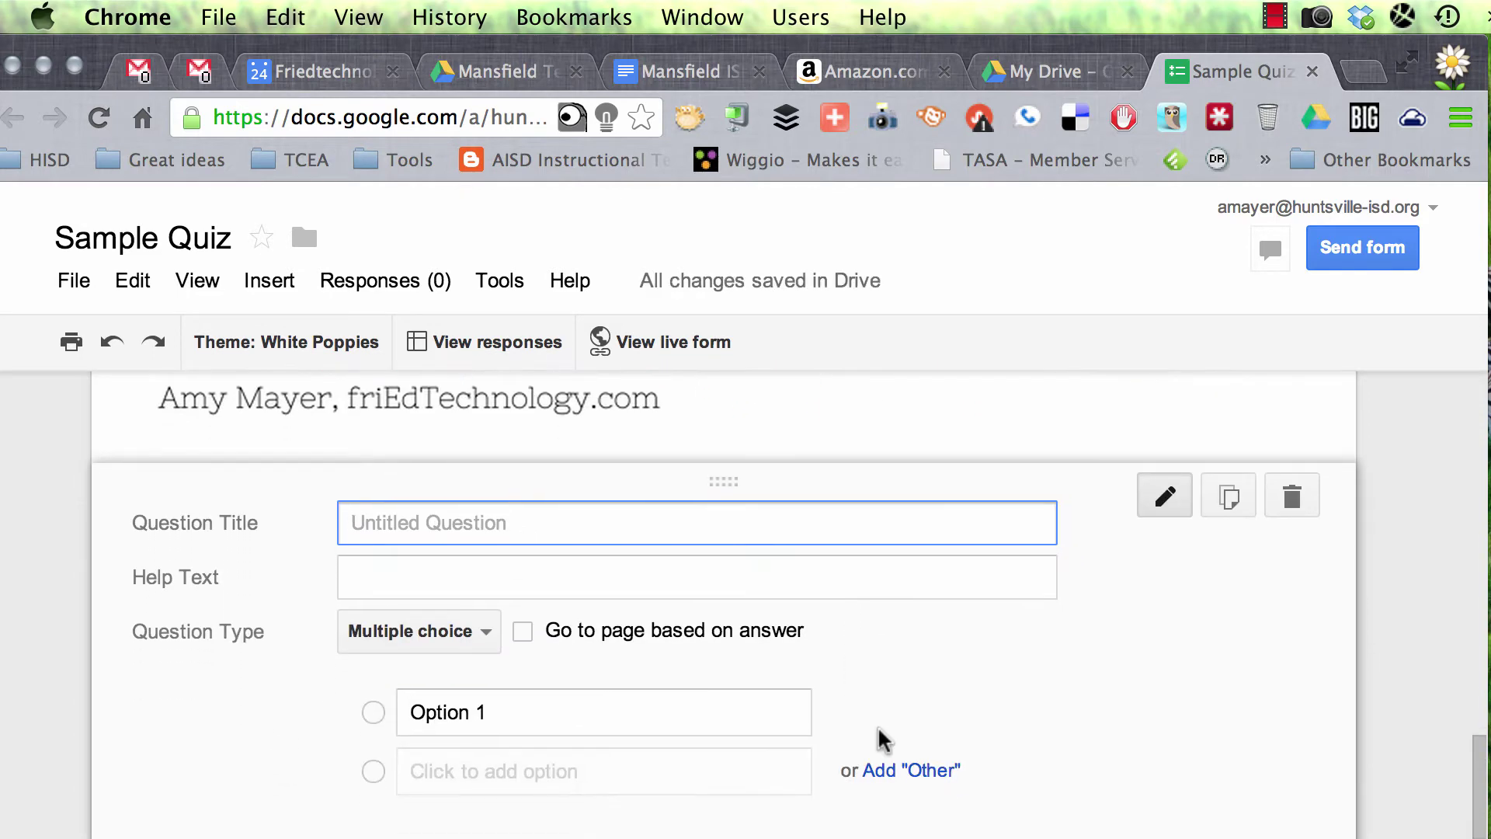
left_click(1276, 17)
left_click(1305, 85)
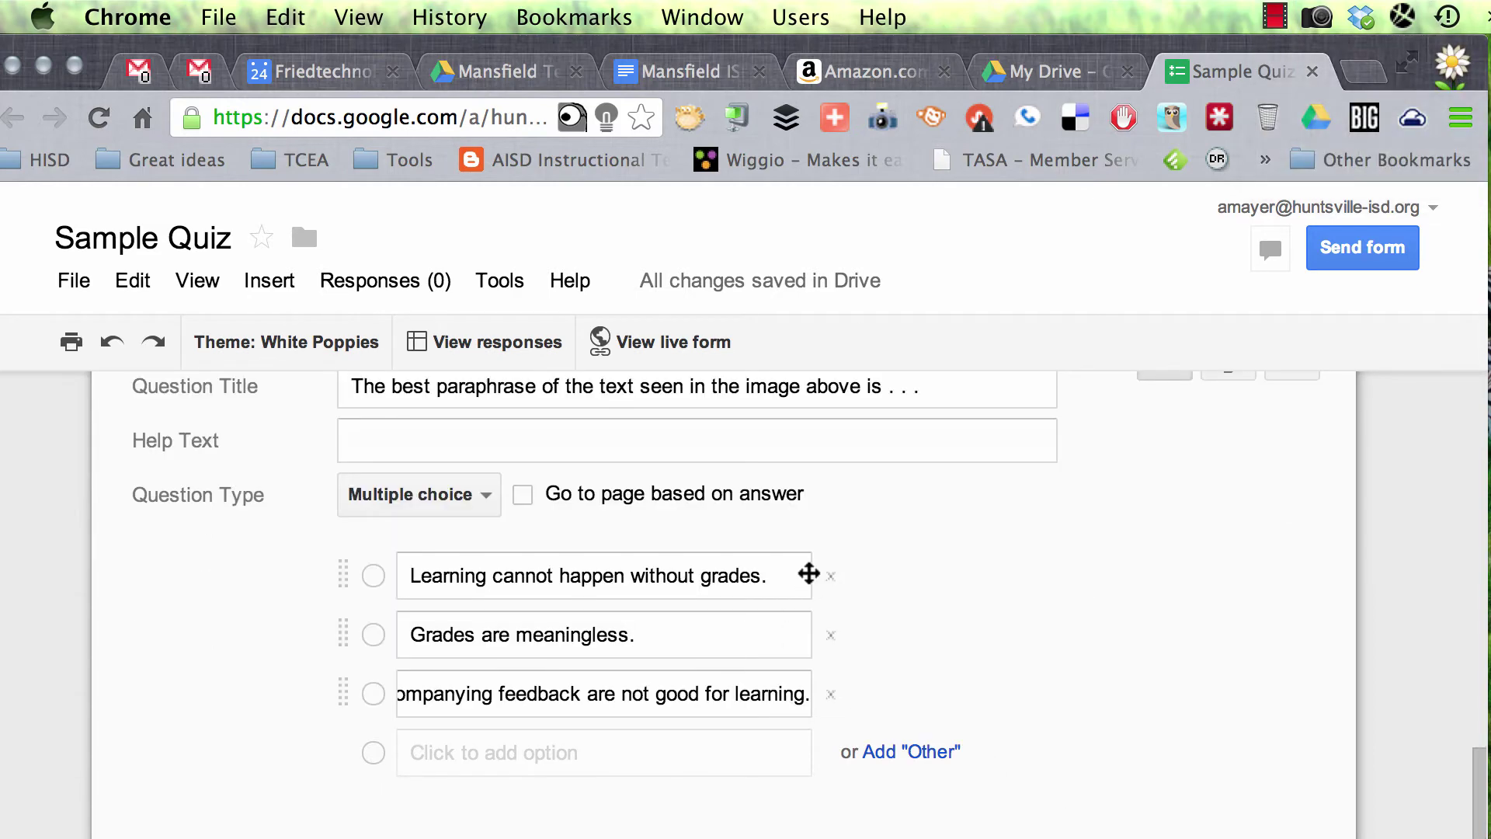
scroll(544, 494, "up", 1)
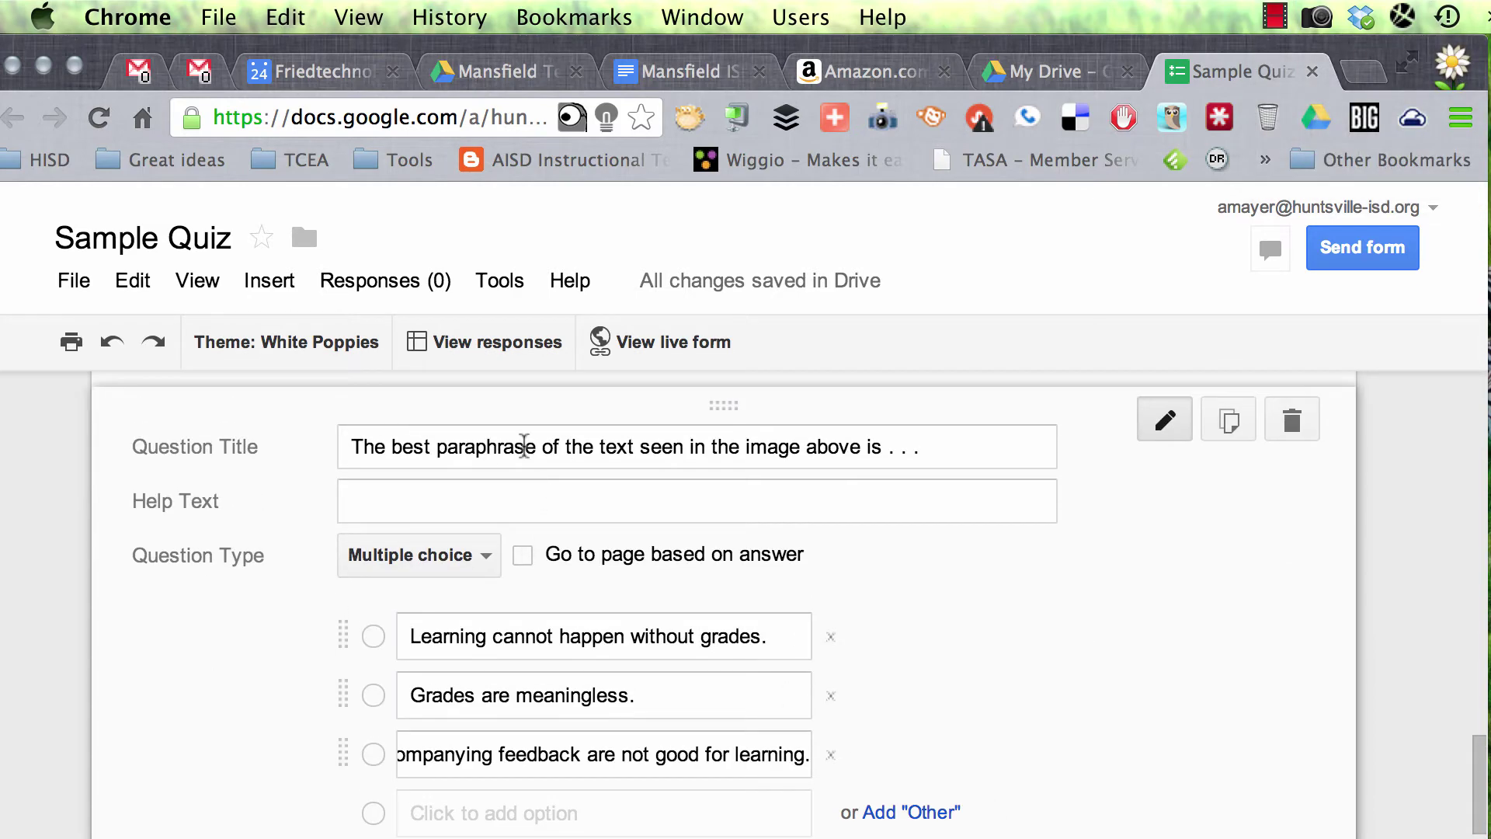
scroll(925, 652, "down", 3)
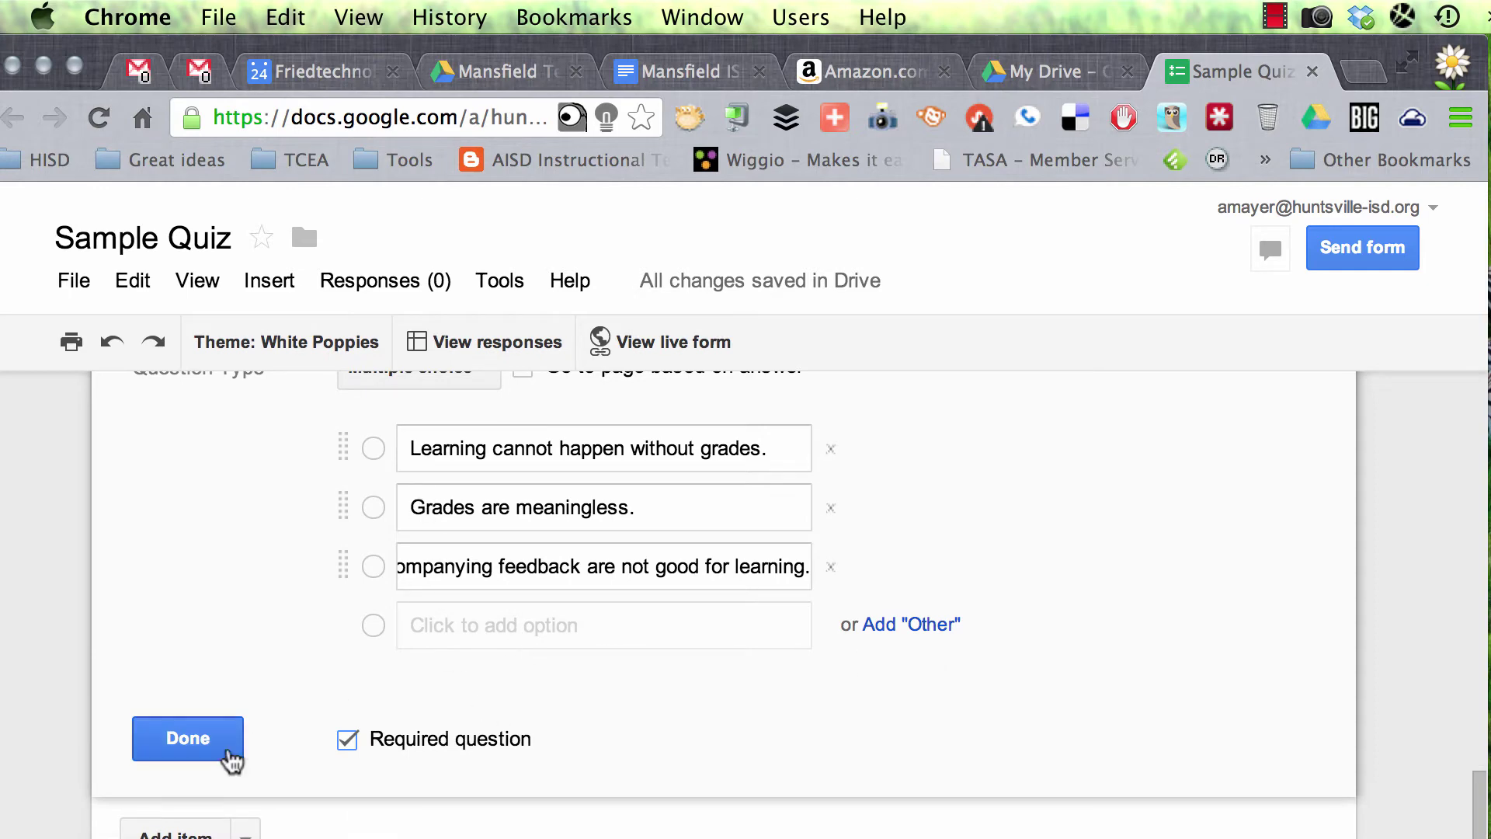
left_click(227, 752)
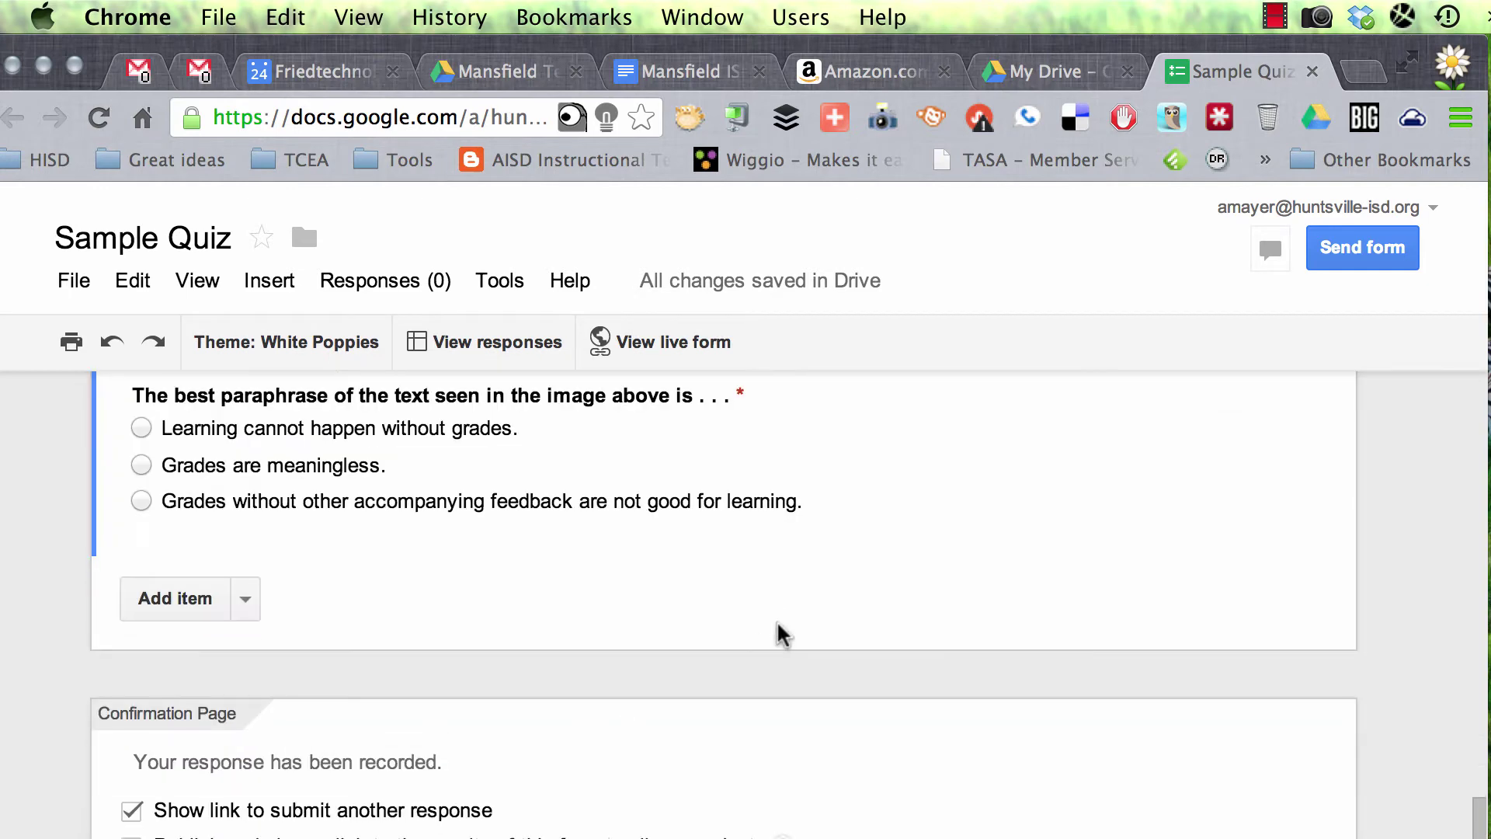
Step: Uncheck 'Show link to submit another response' in the Confirmation Page settings
scroll(781, 633, "down", 1)
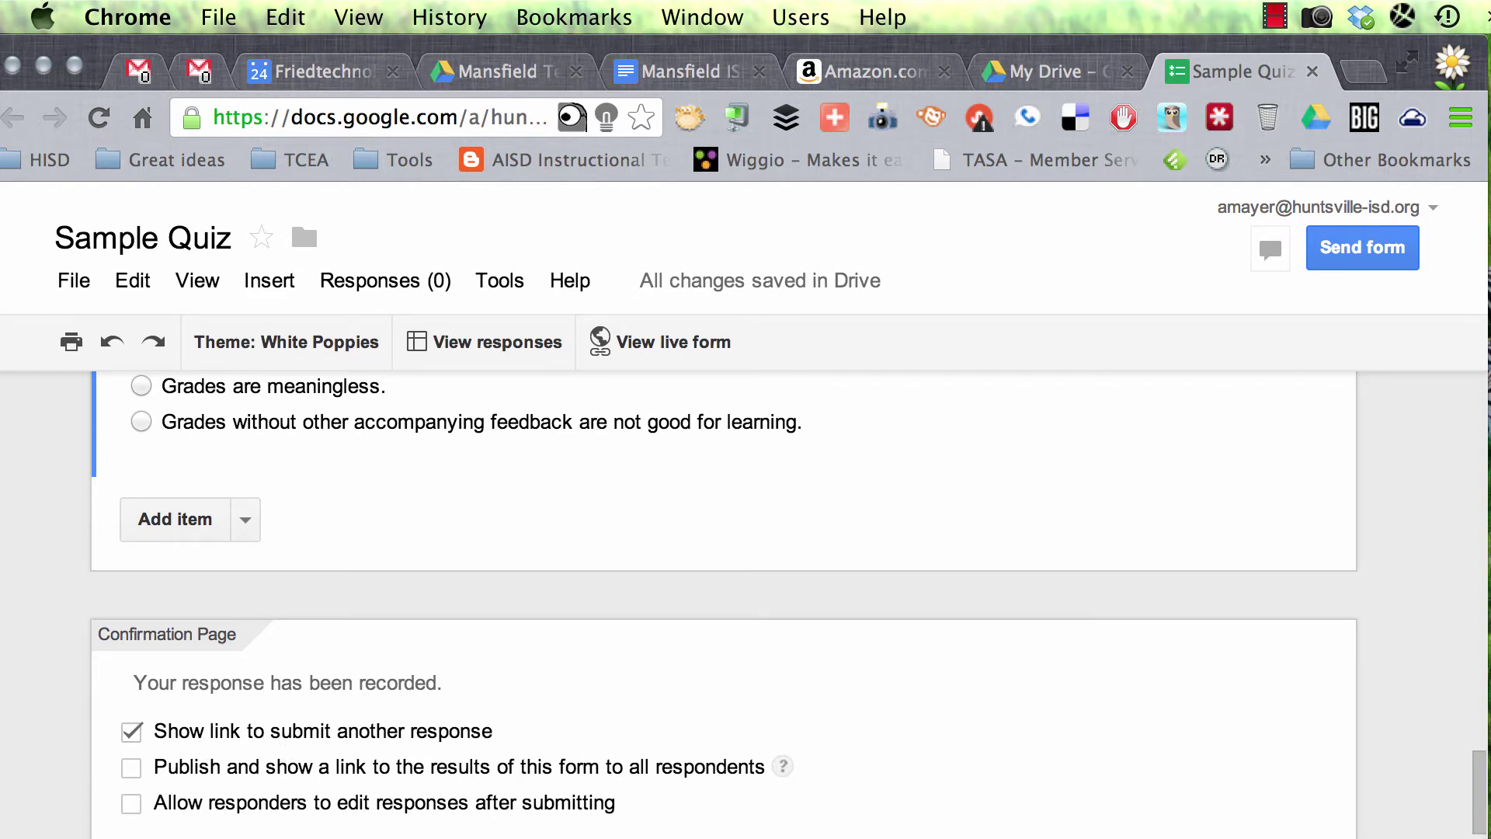
scroll(599, 789, "up", 1)
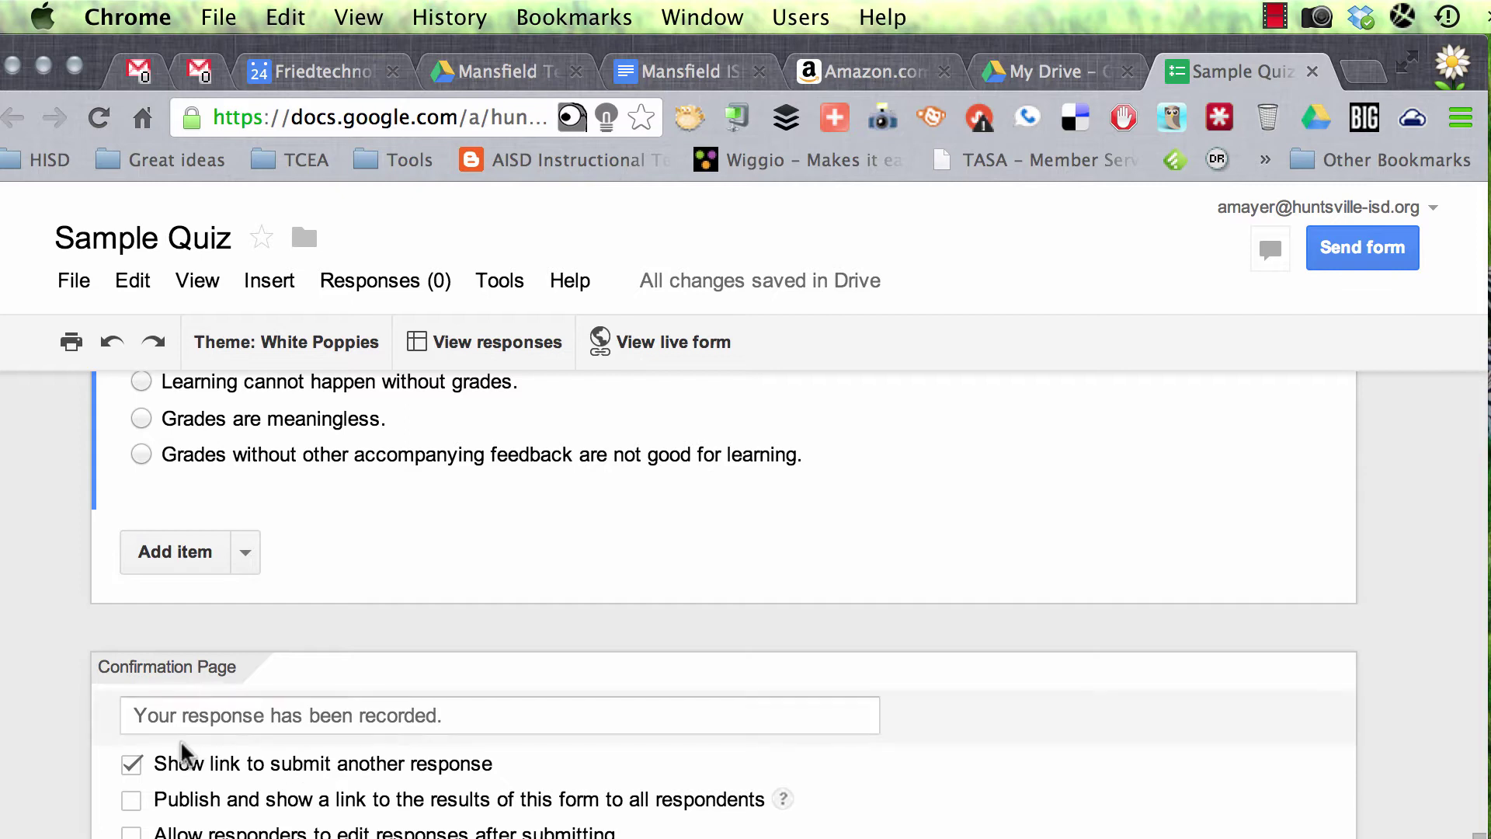
left_click(131, 765)
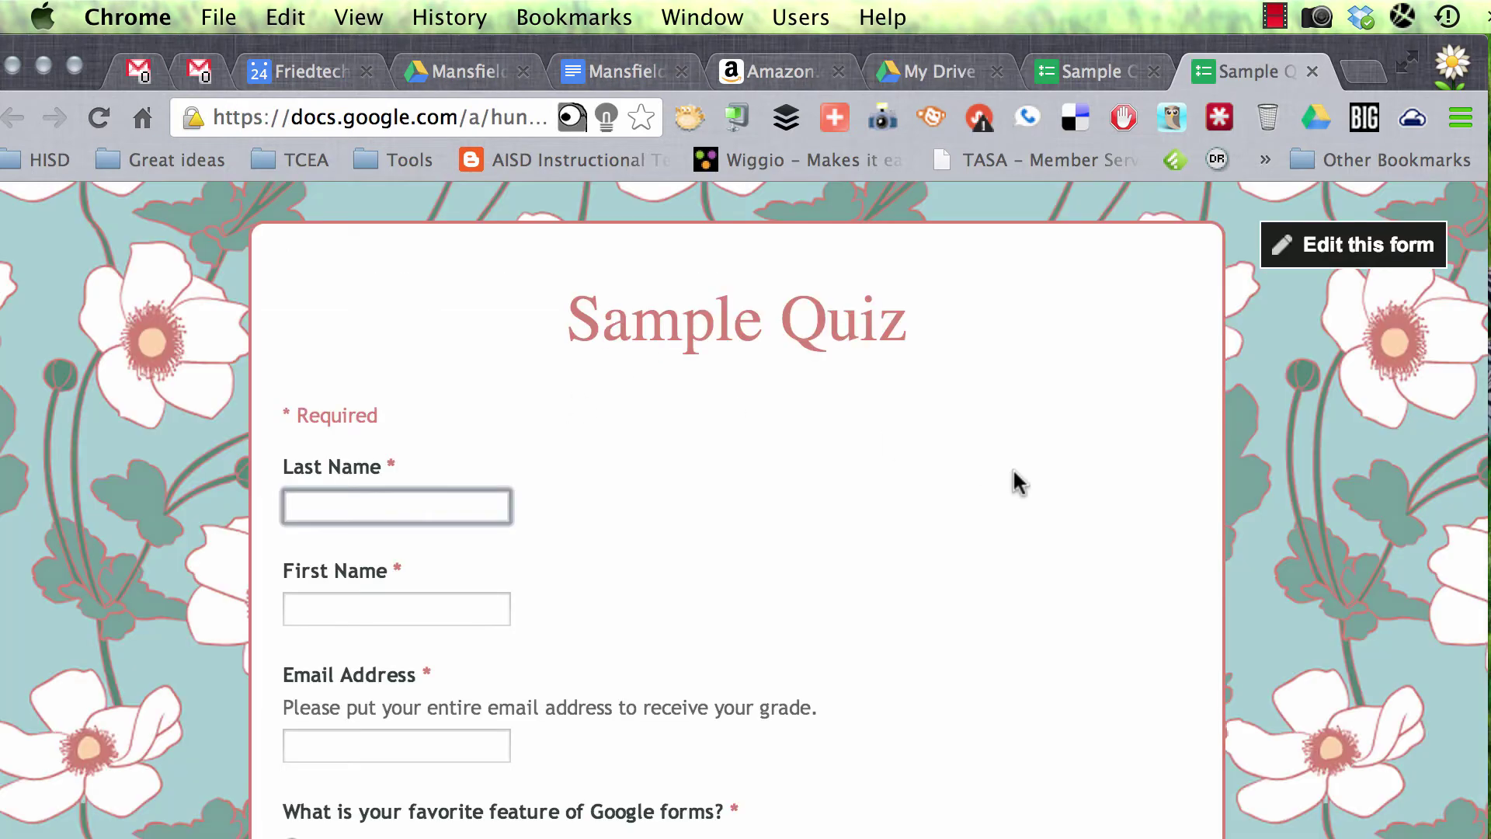
Step: Scroll through the live Sample Quiz form and back to the top, then open a new browser tab
scroll(642, 519, "down", 10)
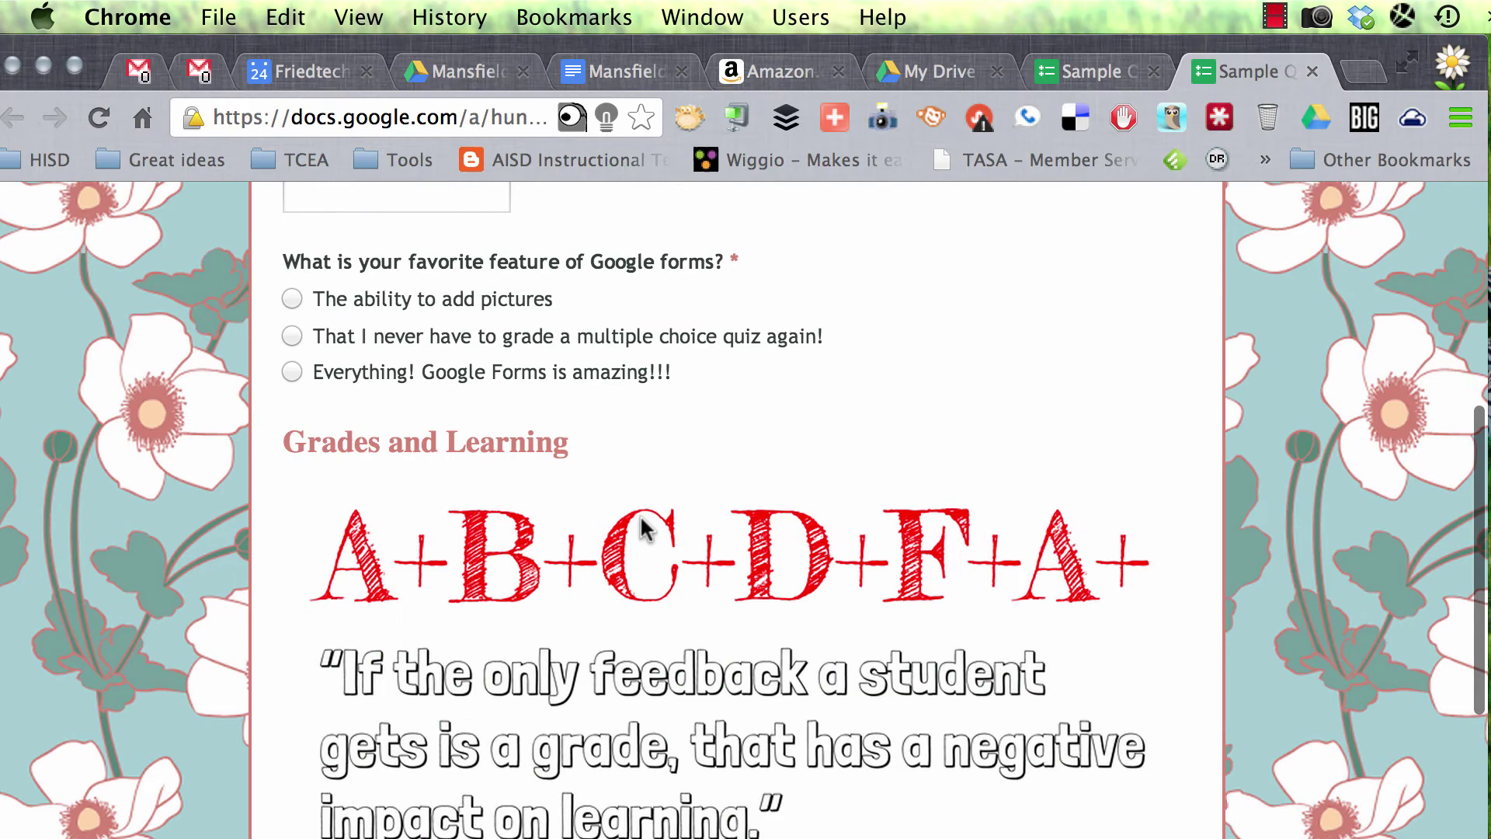
scroll(641, 518, "down", 5)
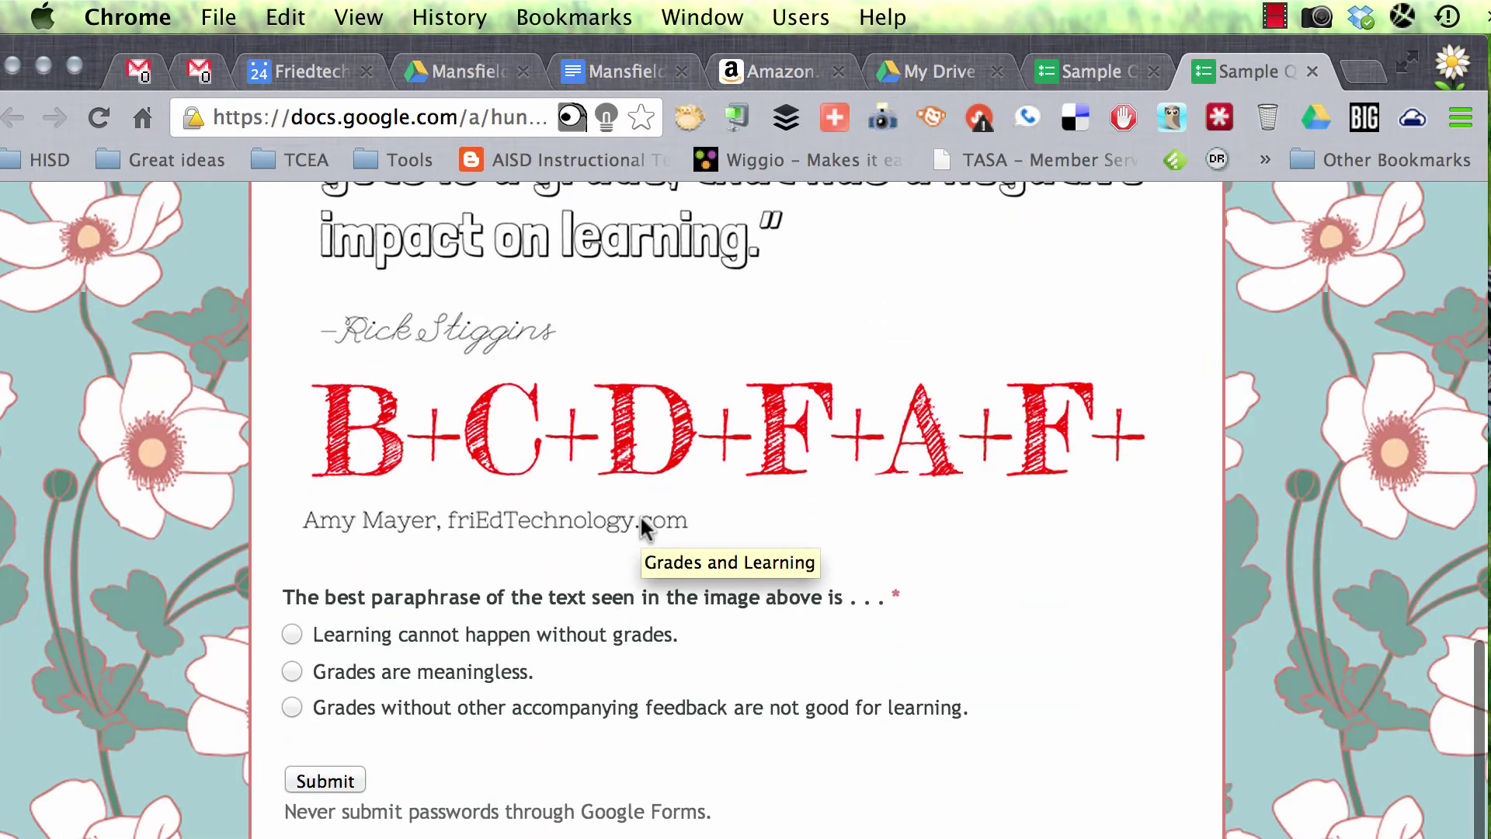
scroll(641, 519, "up", 15)
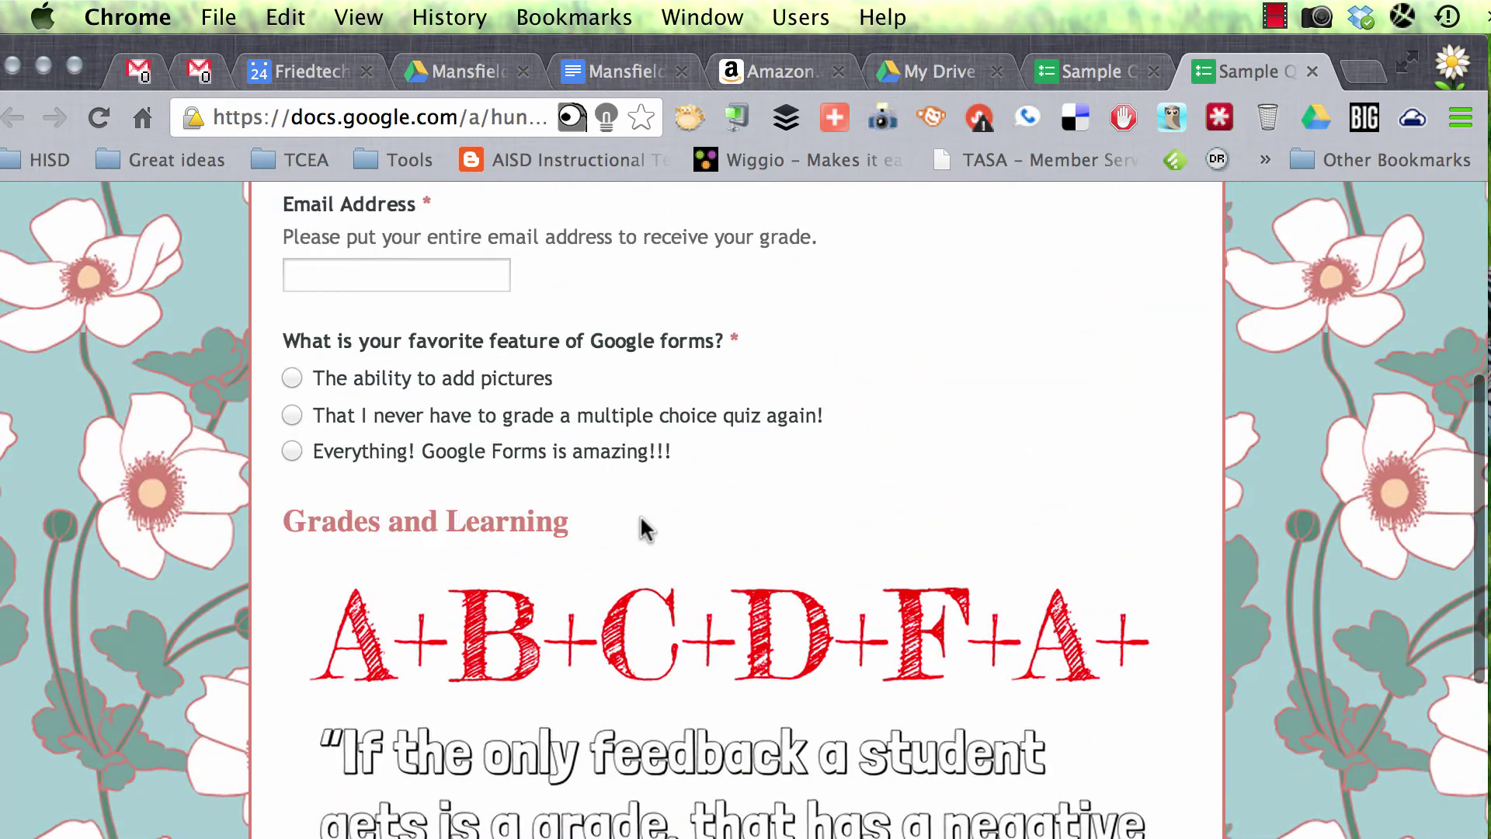
scroll(640, 514, "up", 2)
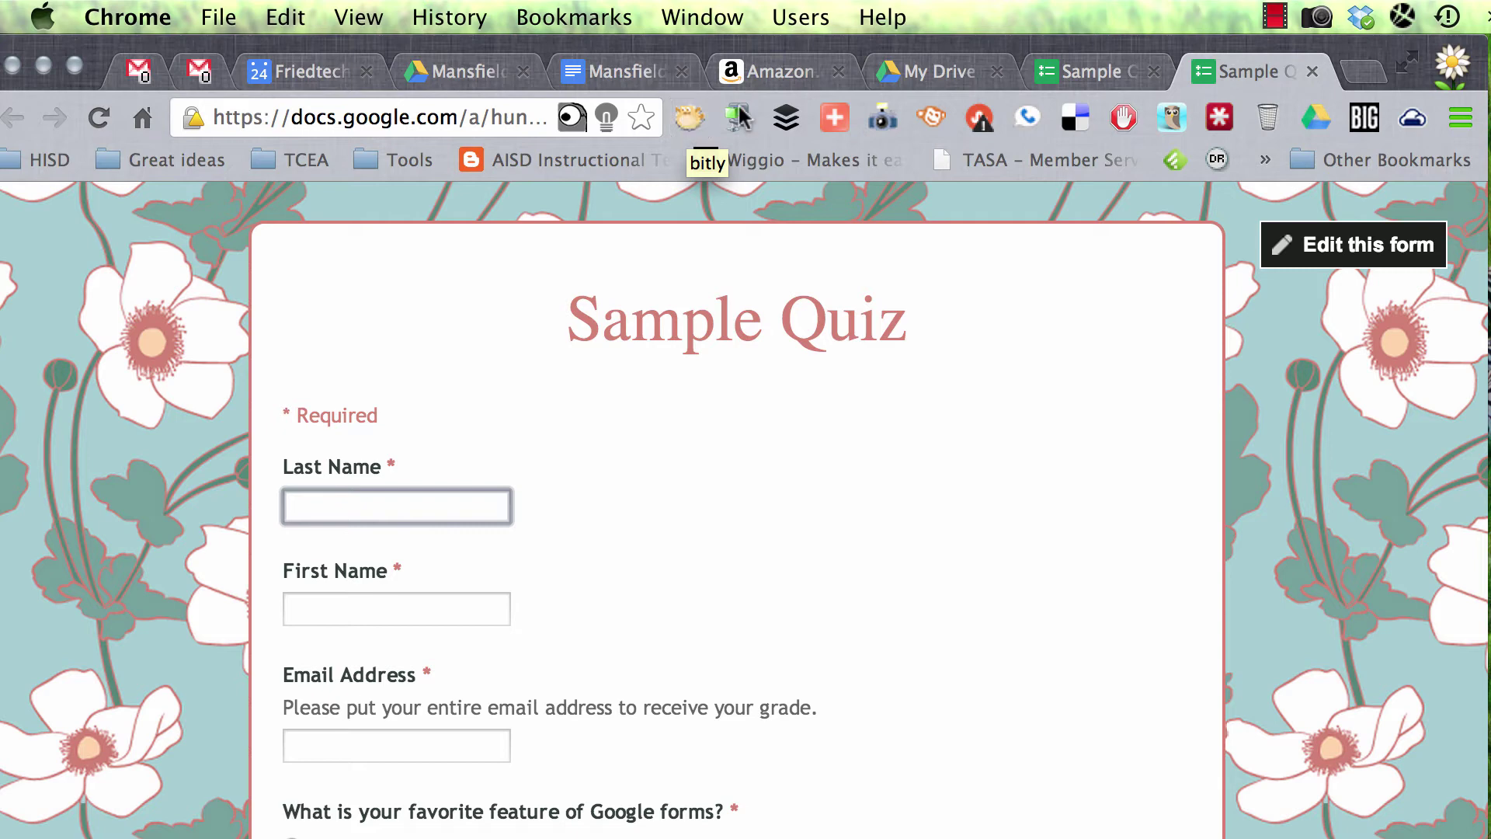
left_click(1364, 71)
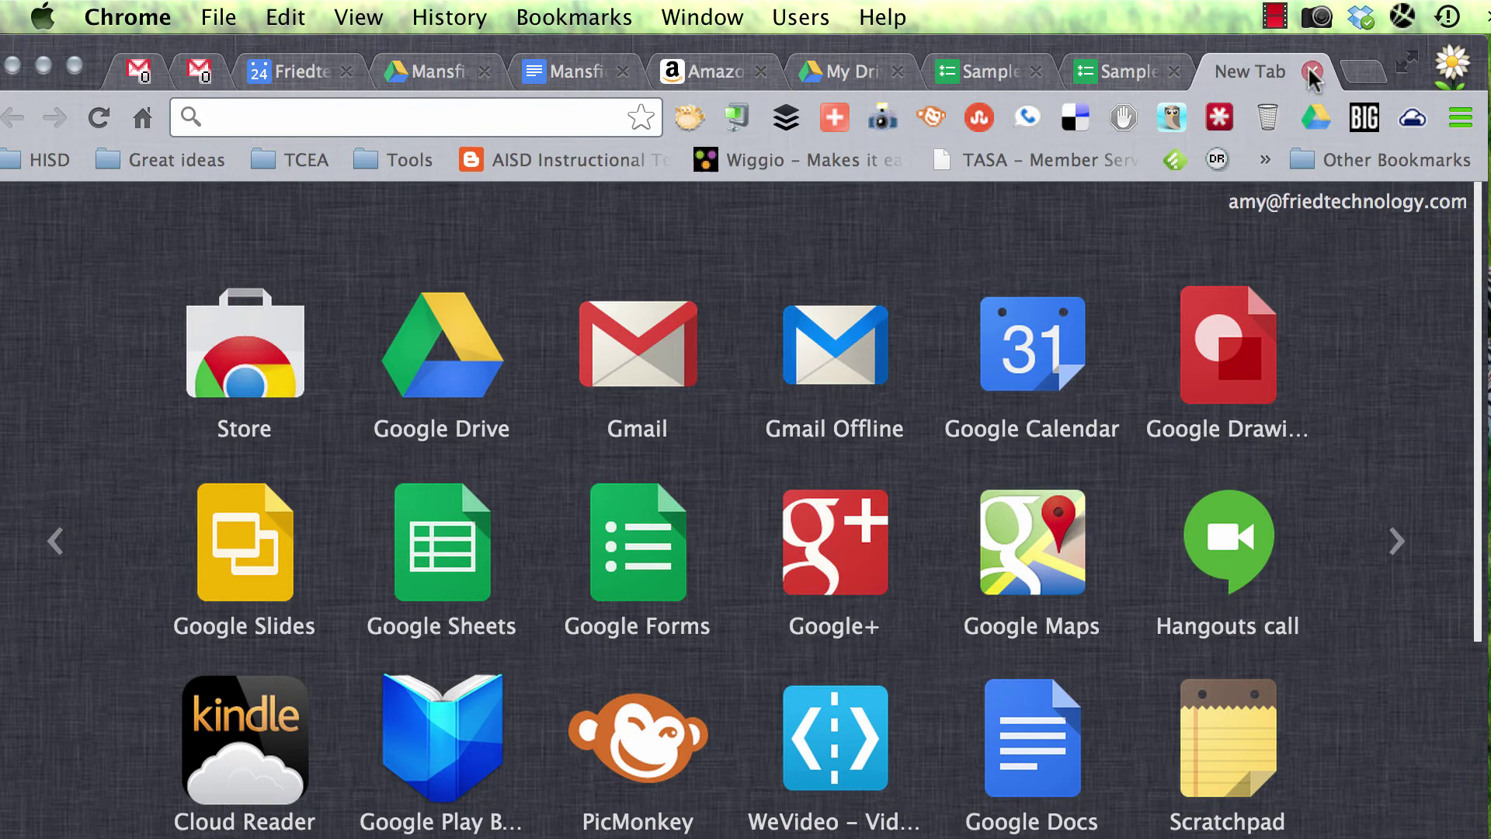
left_click(1312, 71)
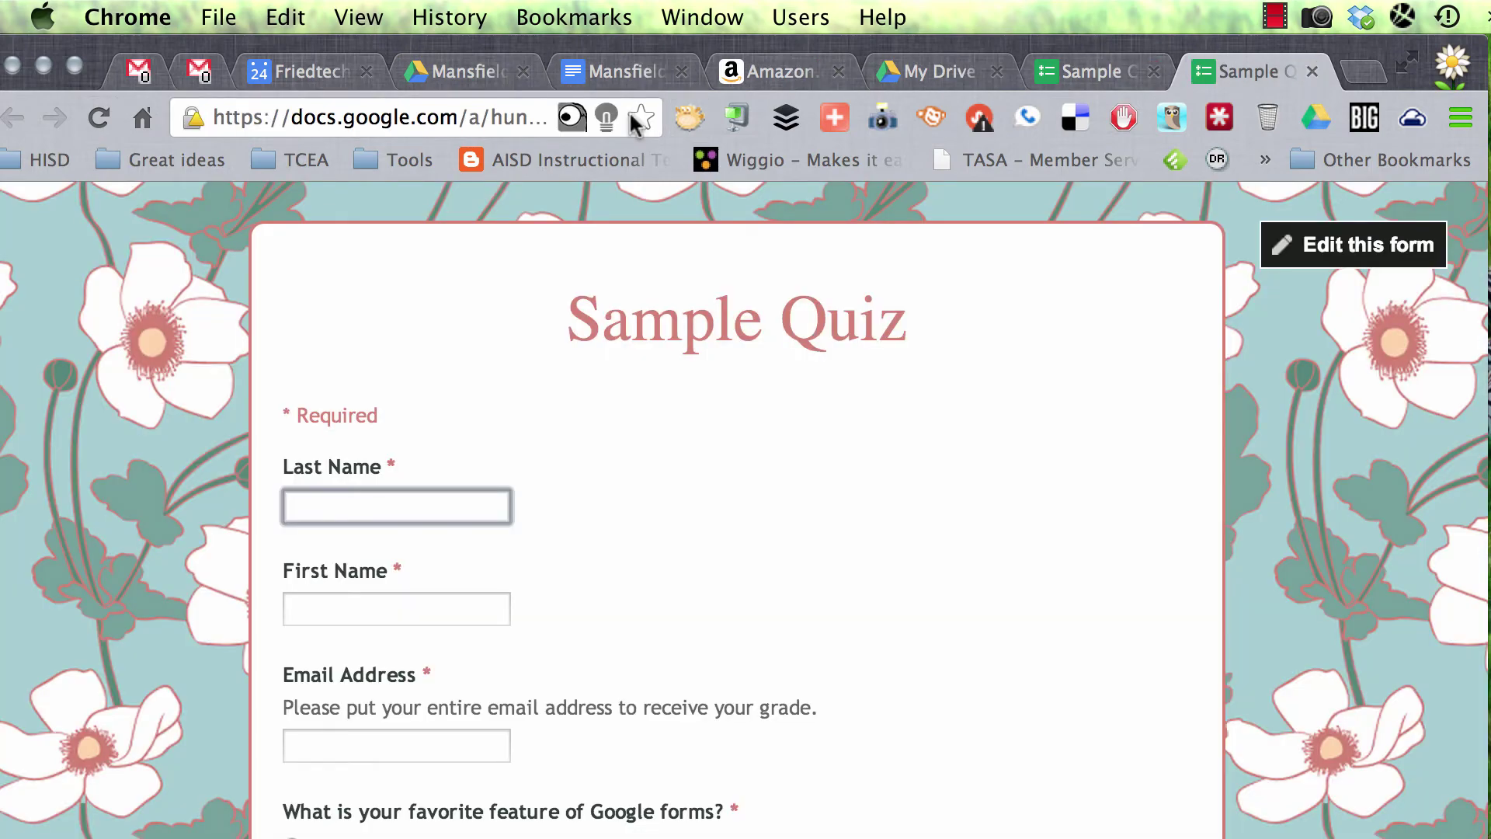
Step: Save the live form's link in Bitly, trying 'gooquiz' as the custom short-link ending
left_click(695, 114)
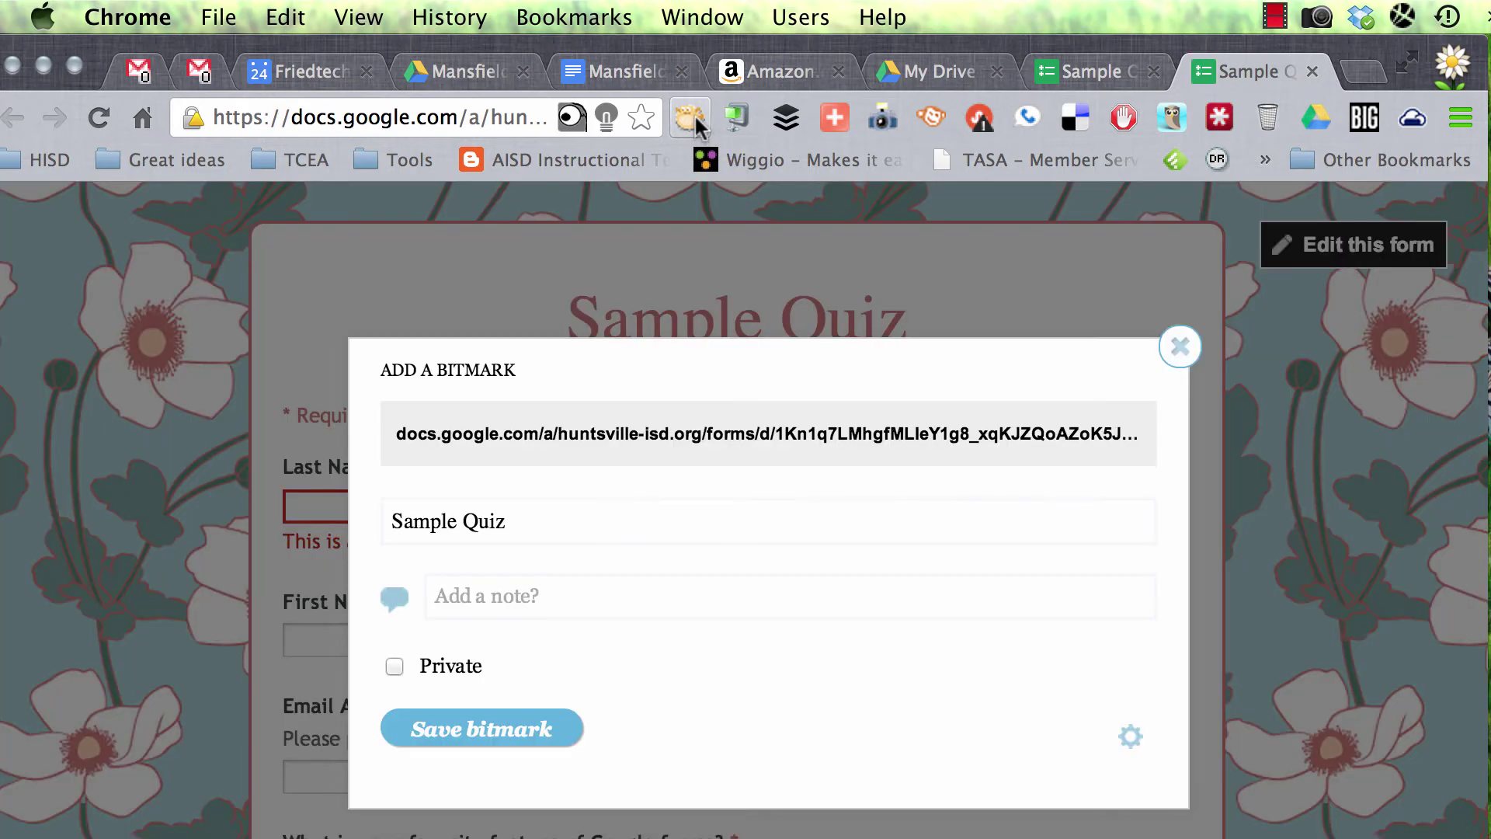
left_click(525, 742)
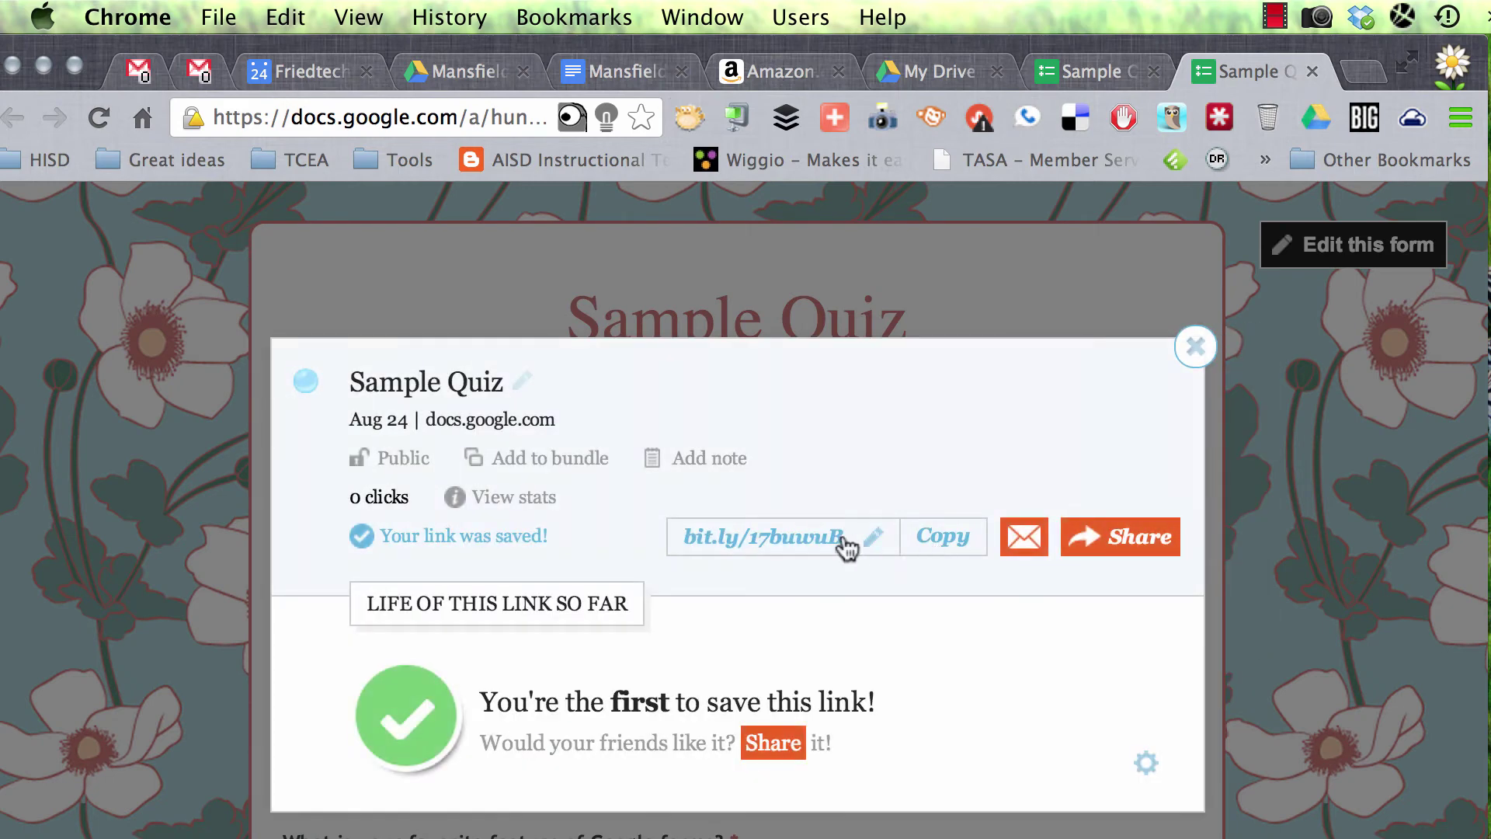
left_click(876, 537)
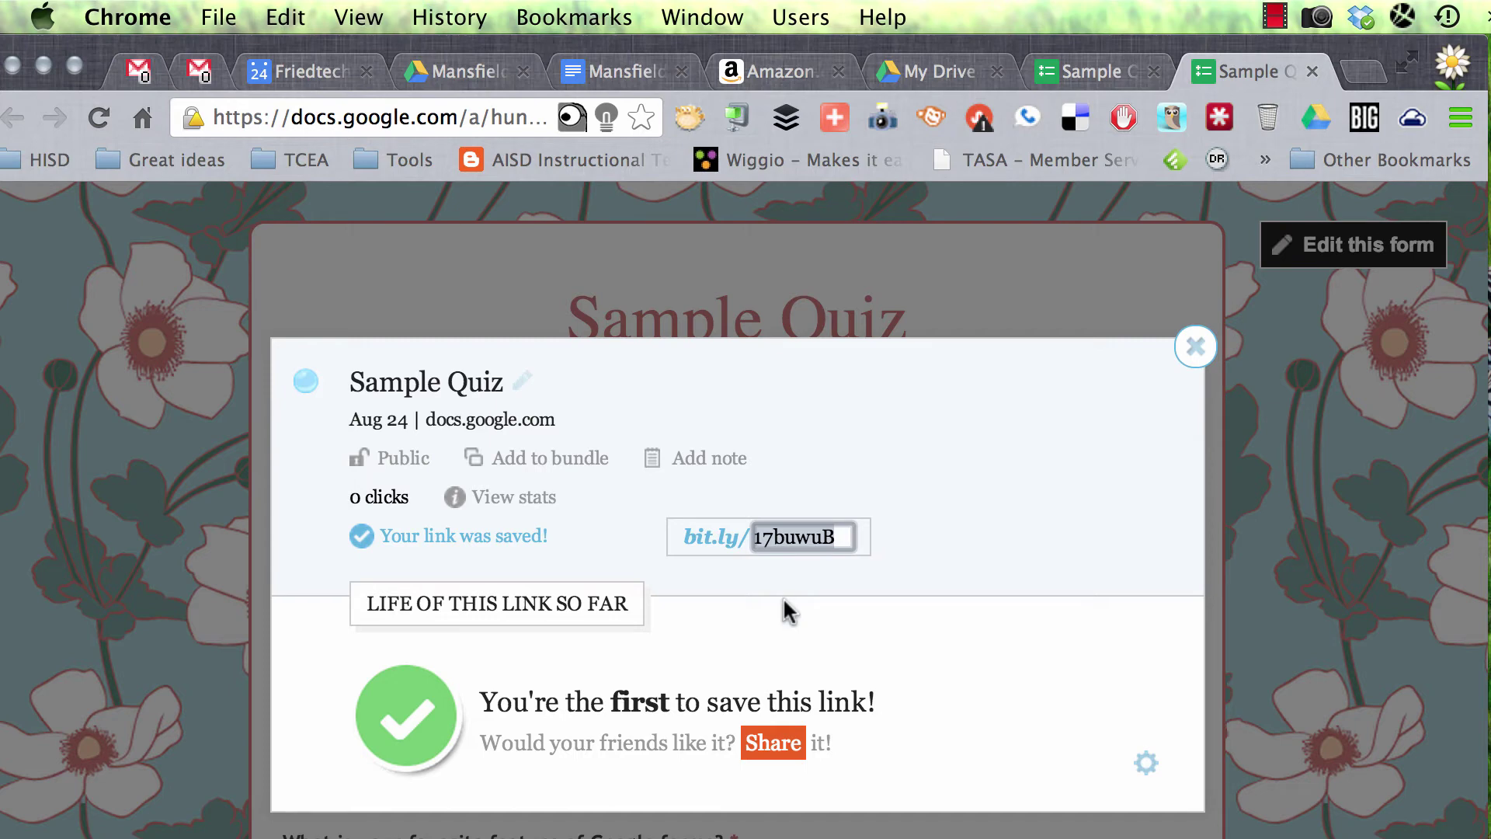
type("gooquiz")
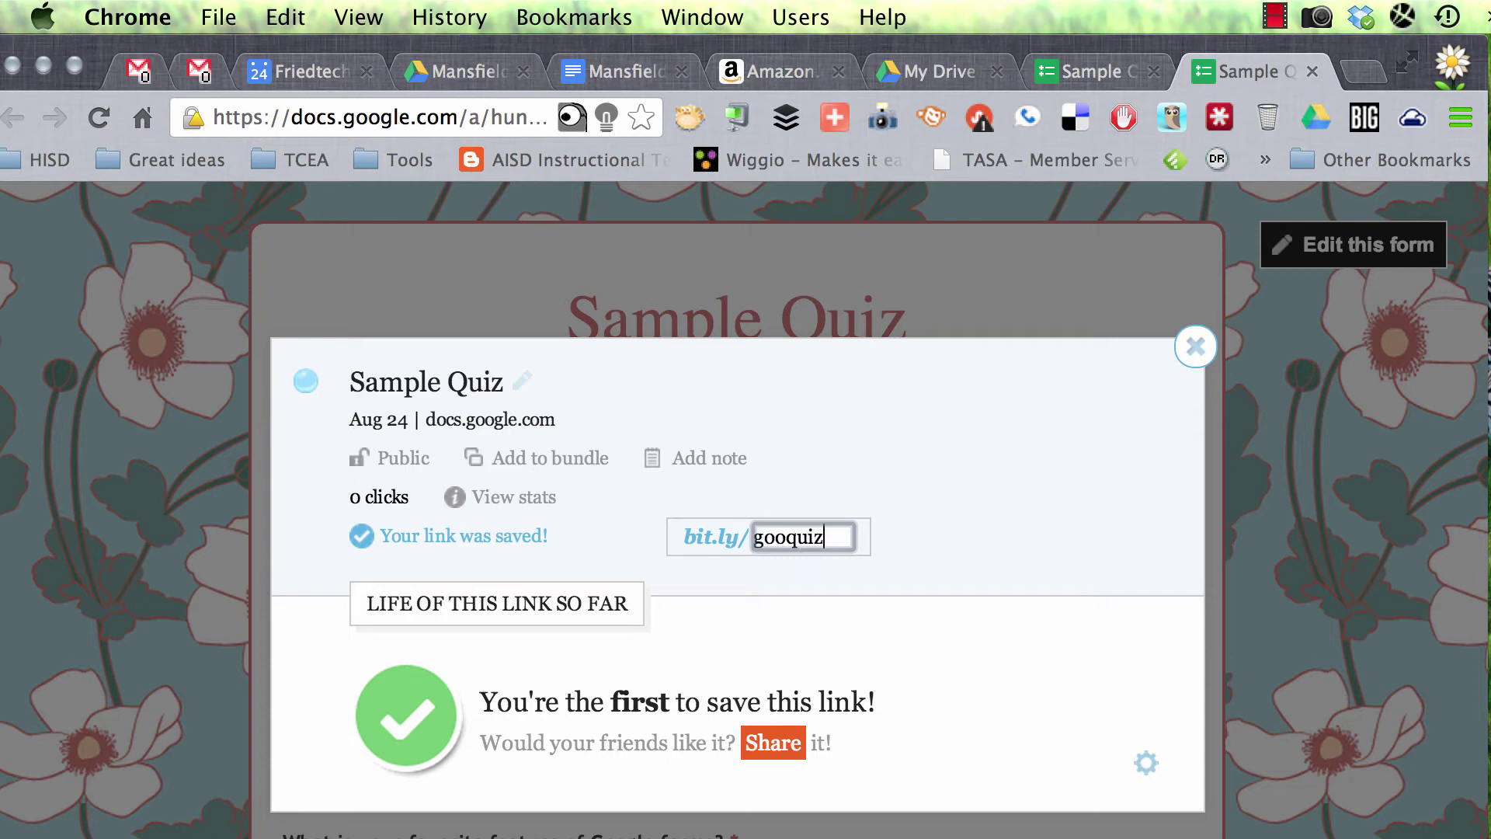
key("Return")
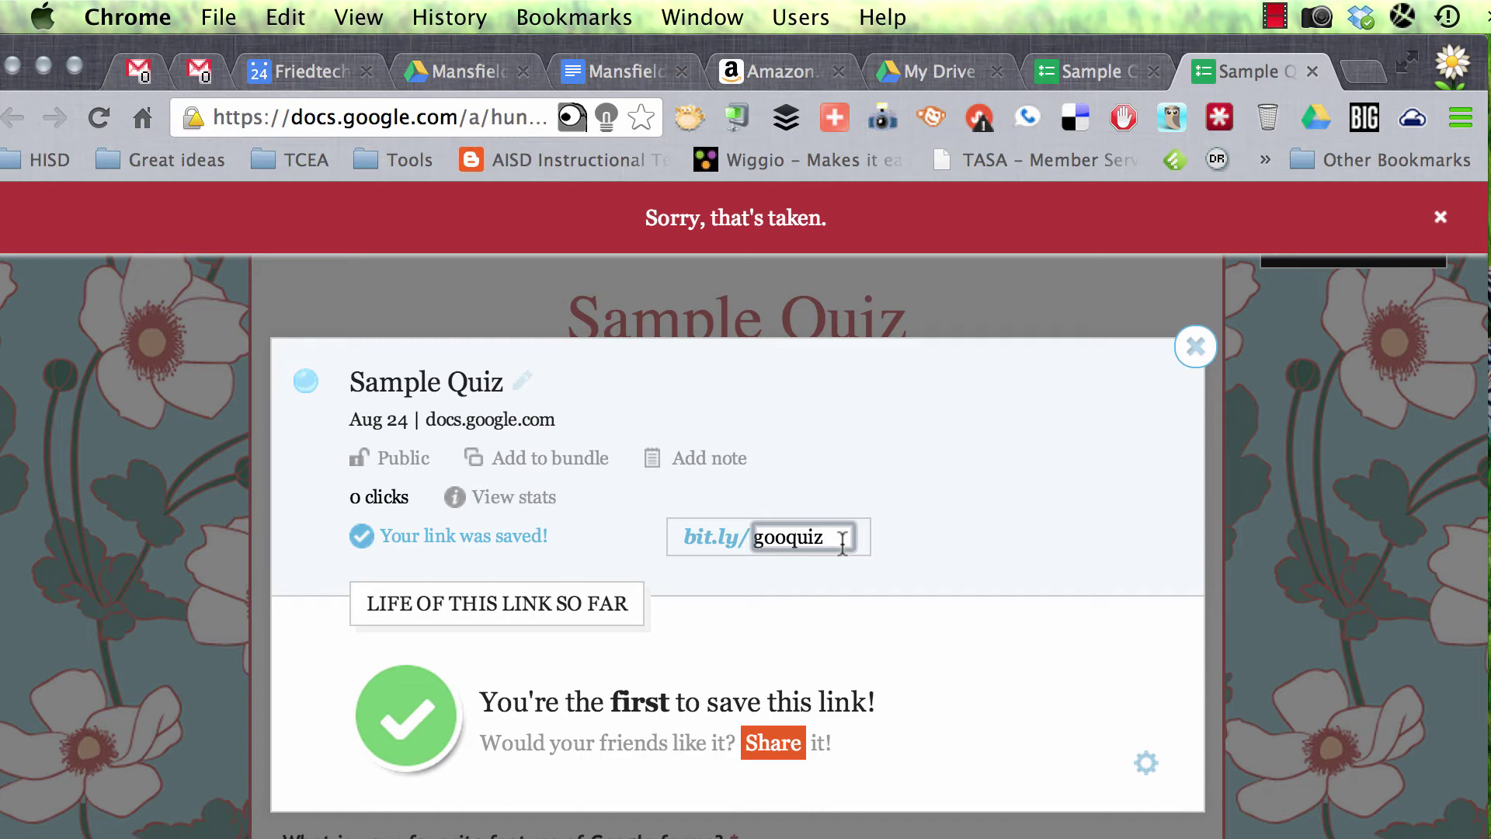
Step: Personalise the already-taken ending with the respondent's surname and save the short link
type("am")
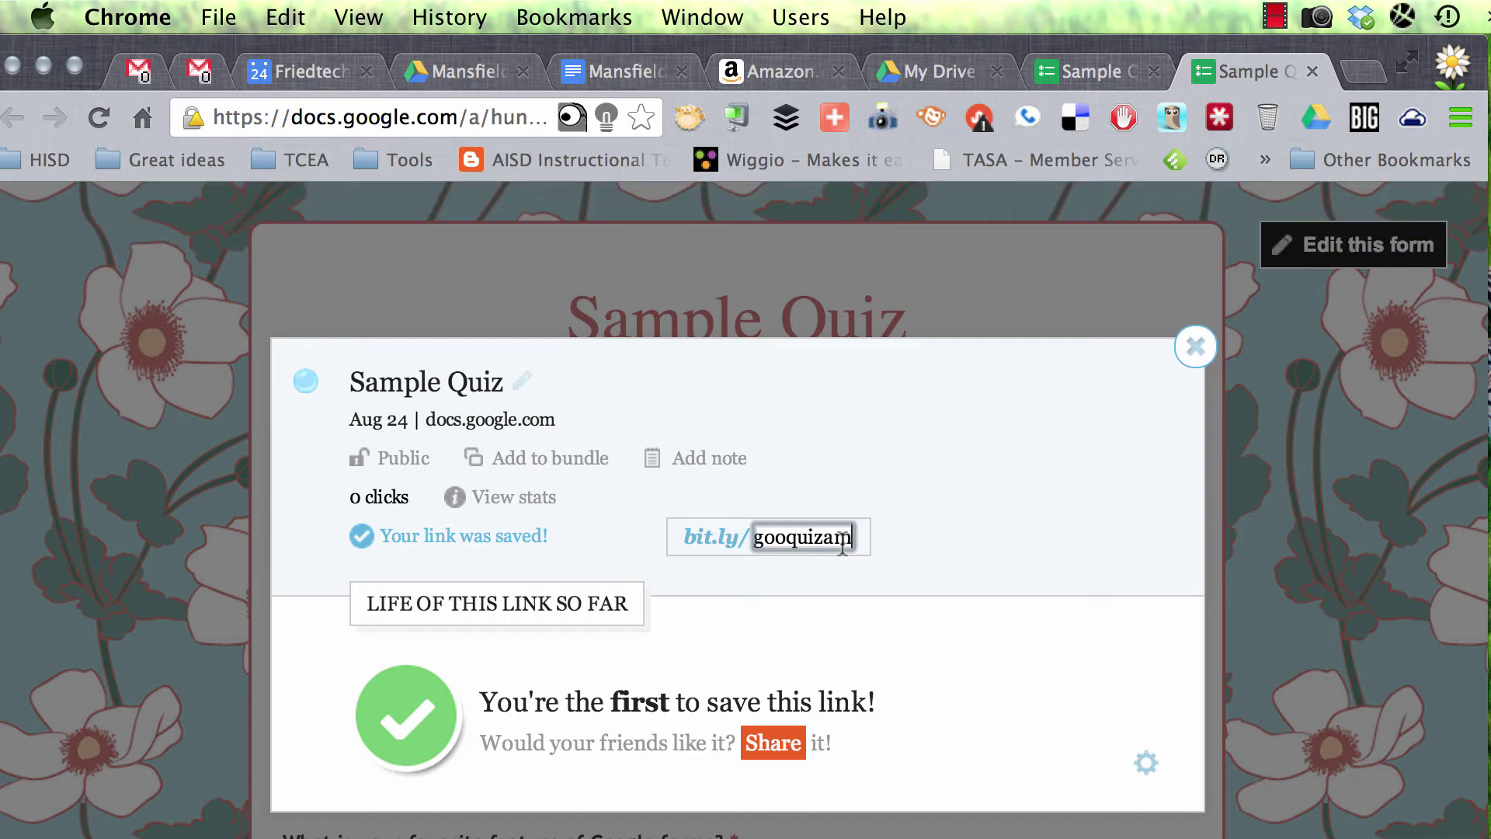
key("BackSpace")
key("BackSpace")
type("mayer")
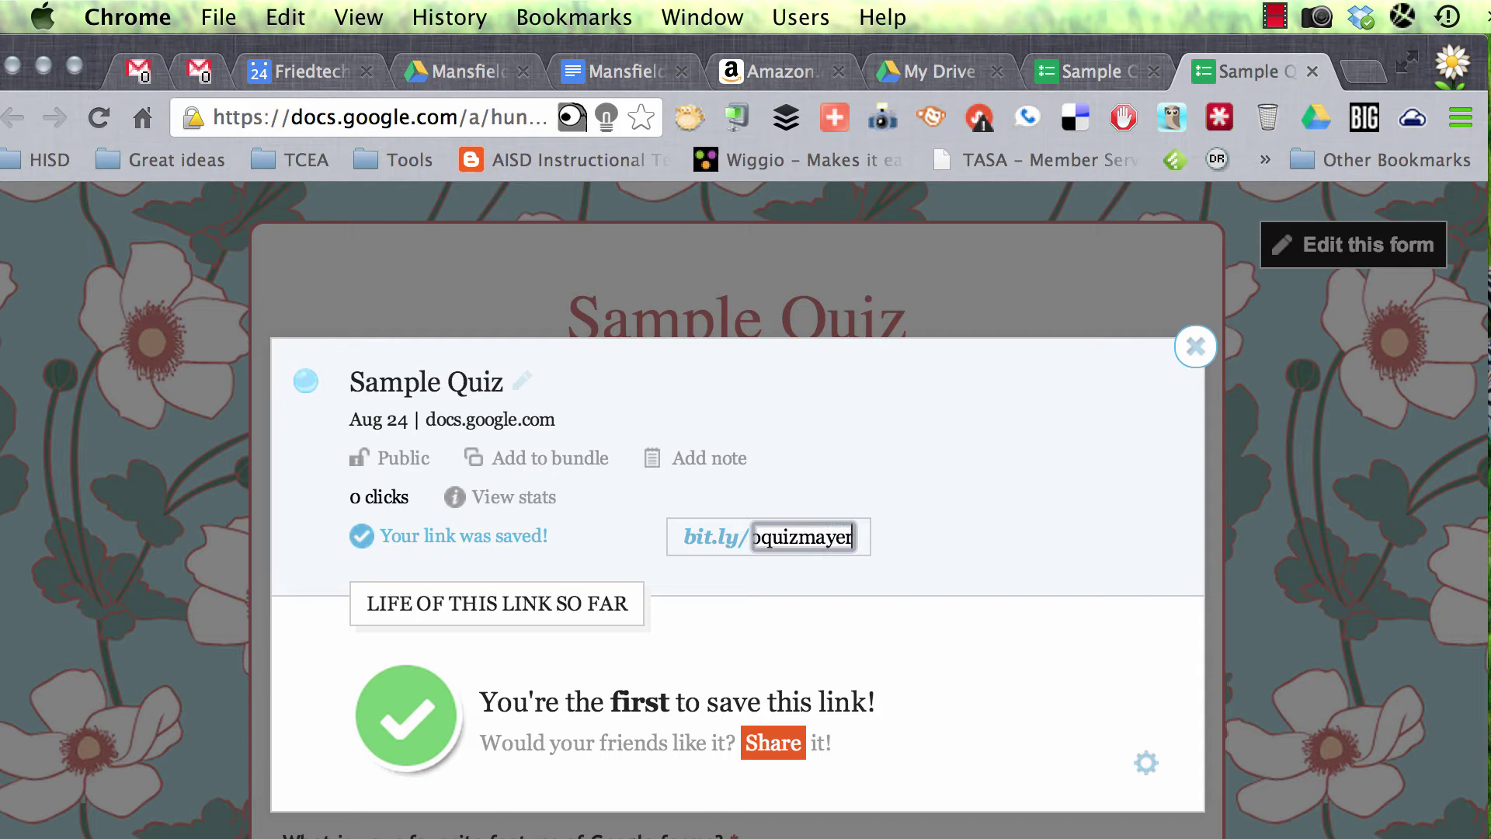
key("Return")
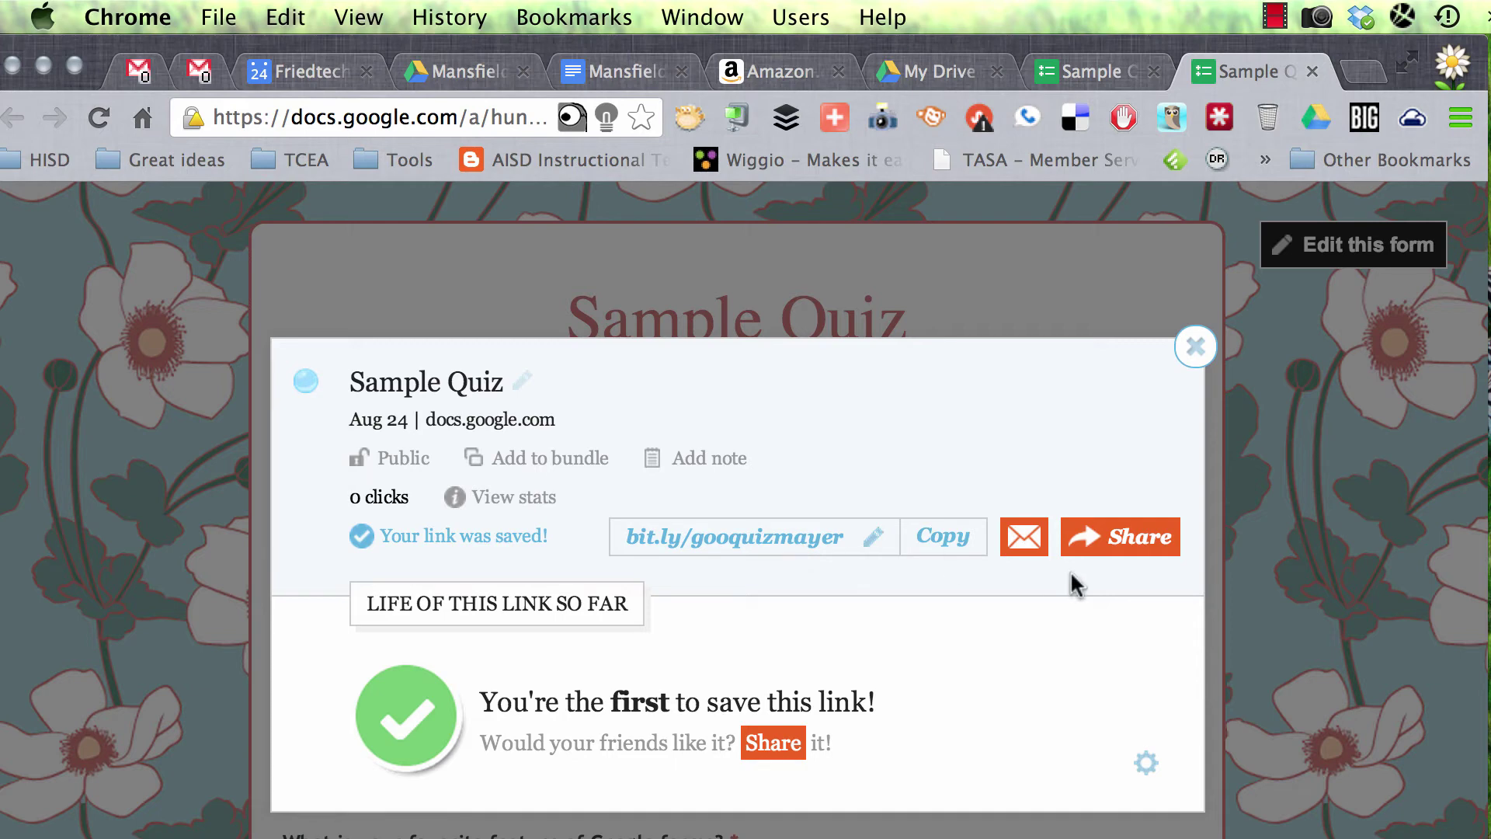
Step: Enter the respondent's last and first names and pick the suggested full email address
left_click(1197, 346)
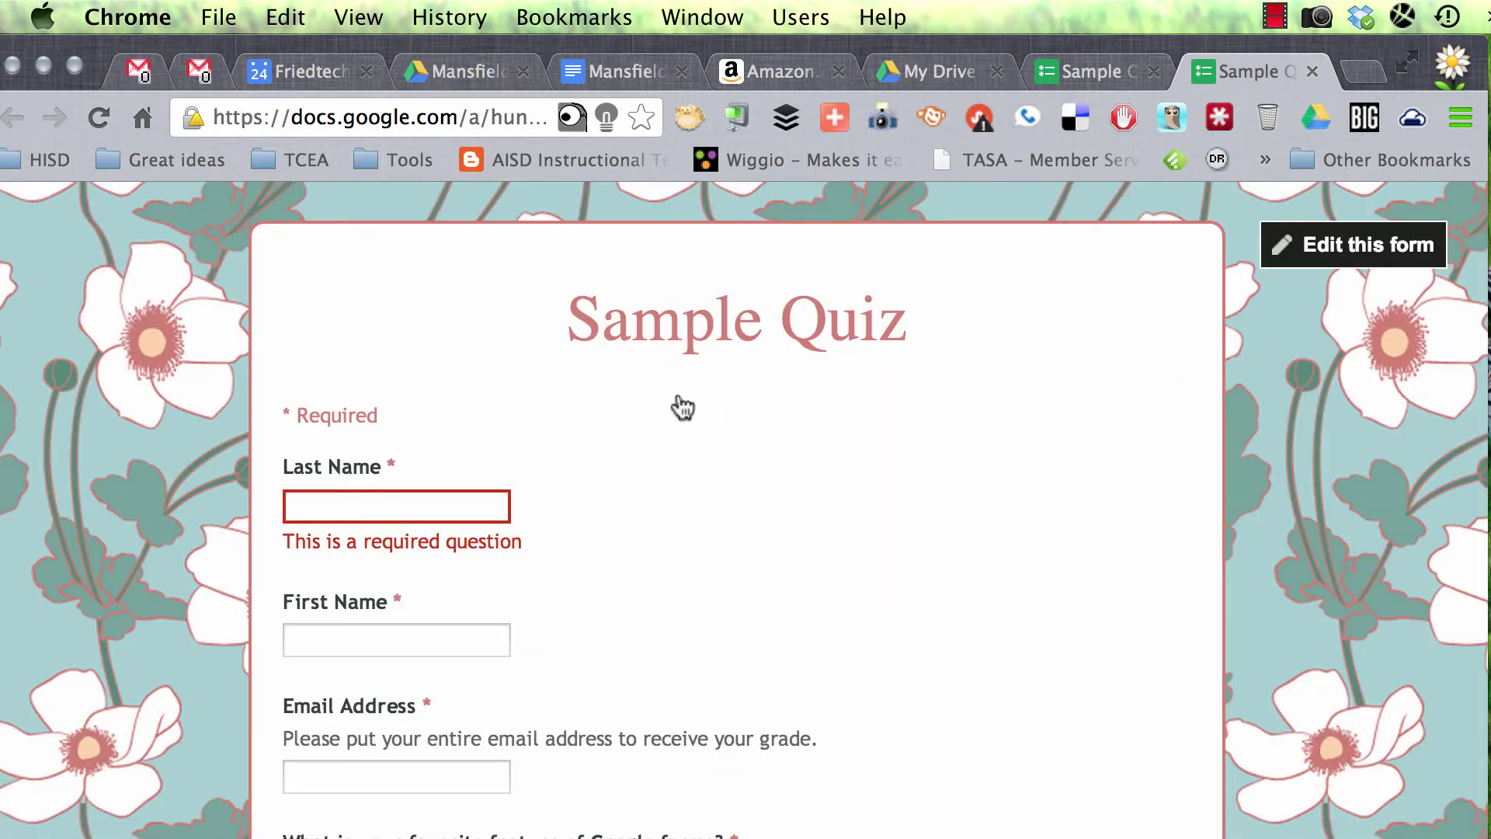
left_click(388, 516)
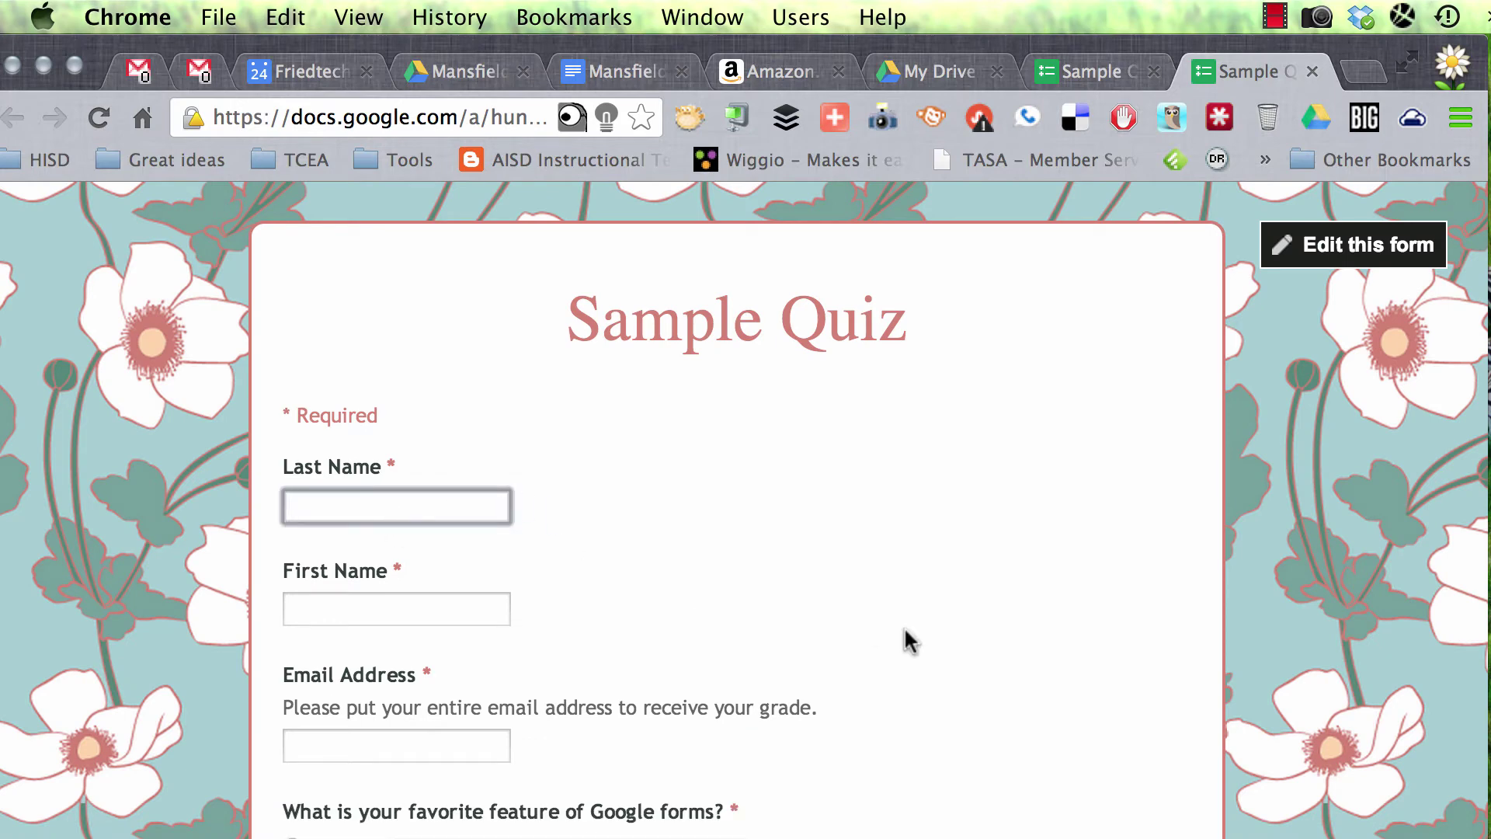
key("Tab")
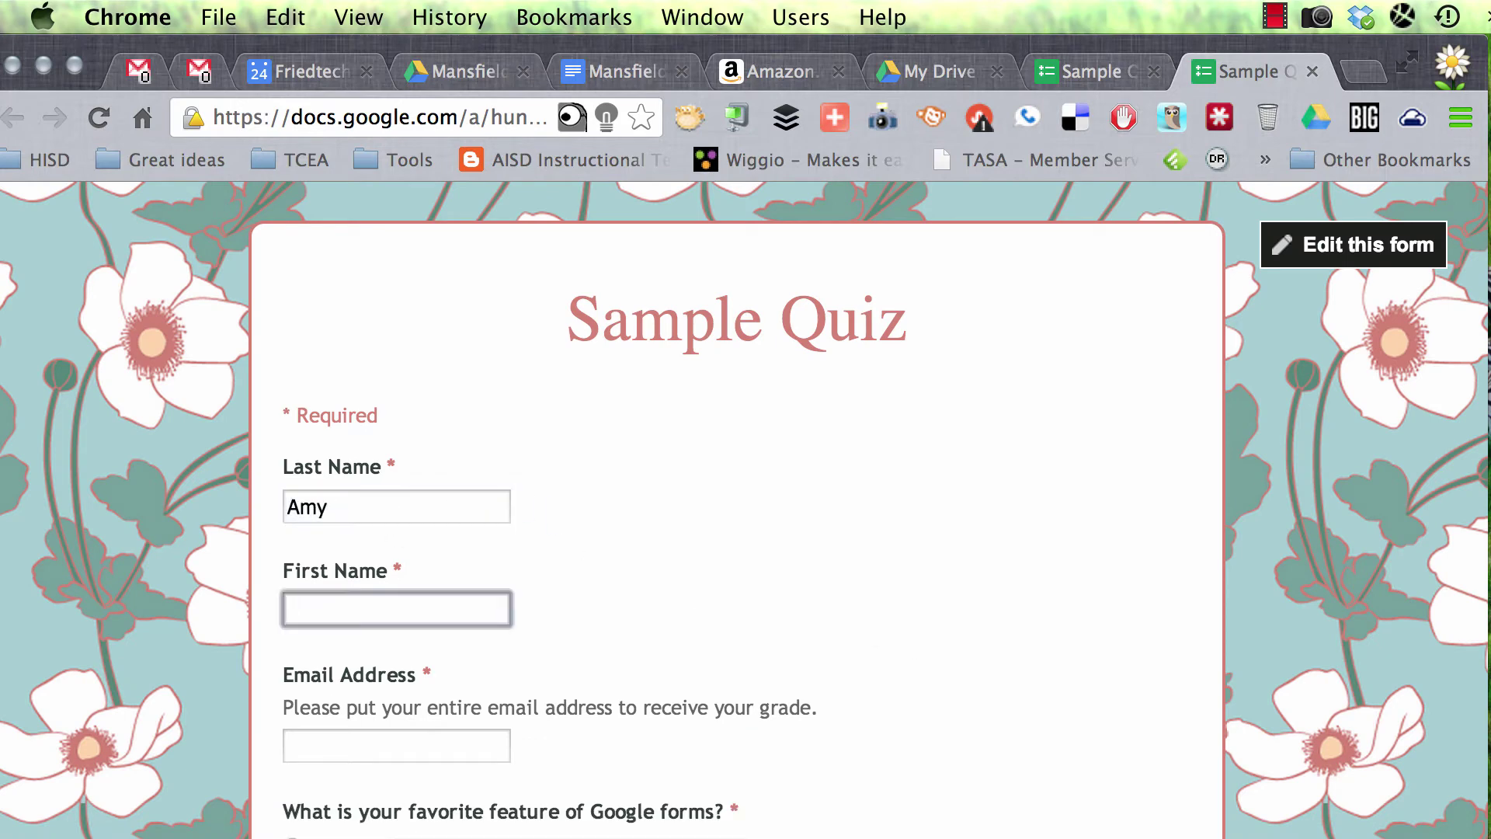
scroll(911, 697, "down", 5)
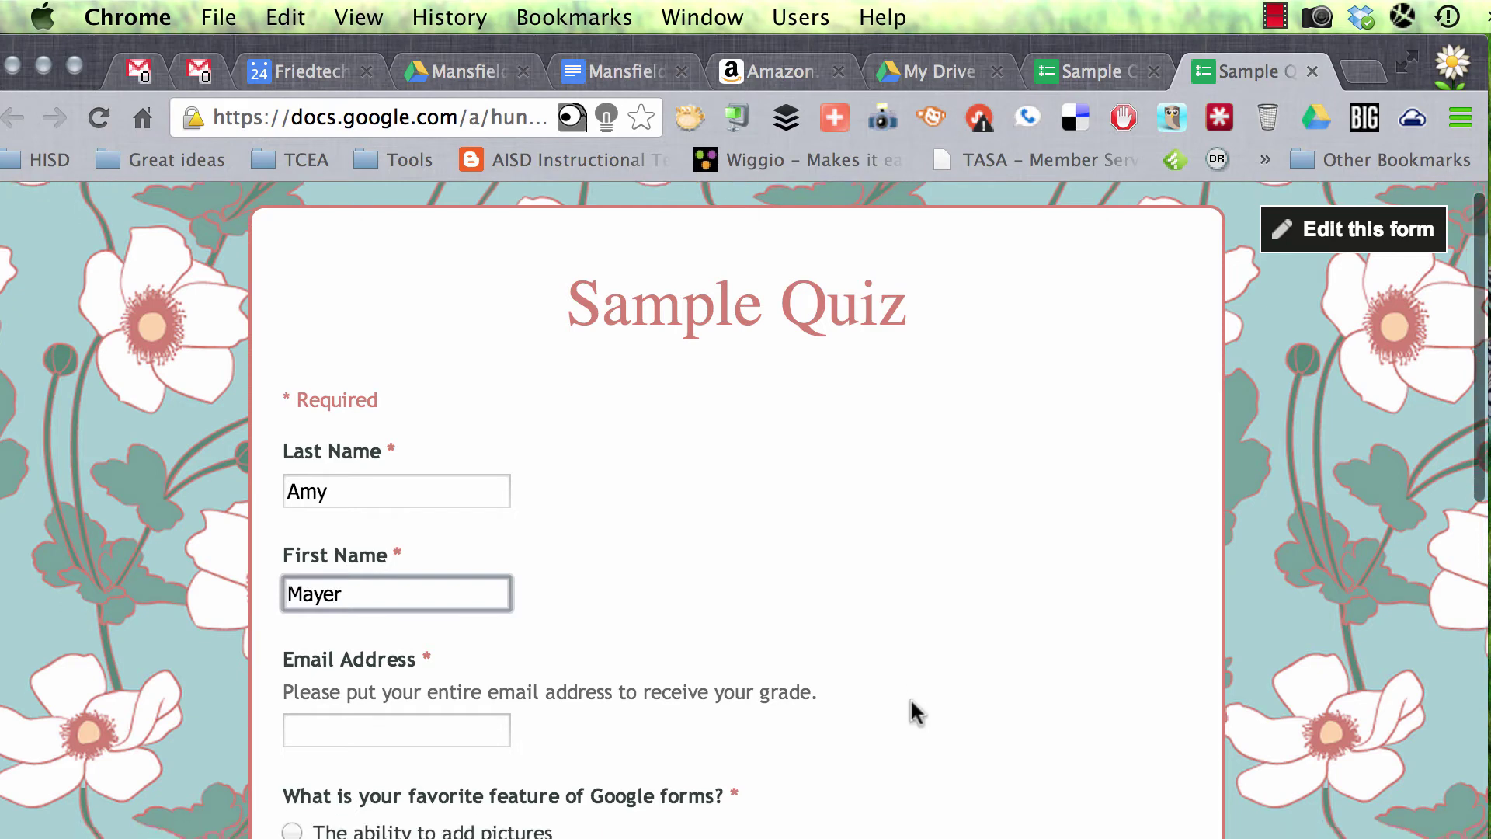
left_click(483, 549)
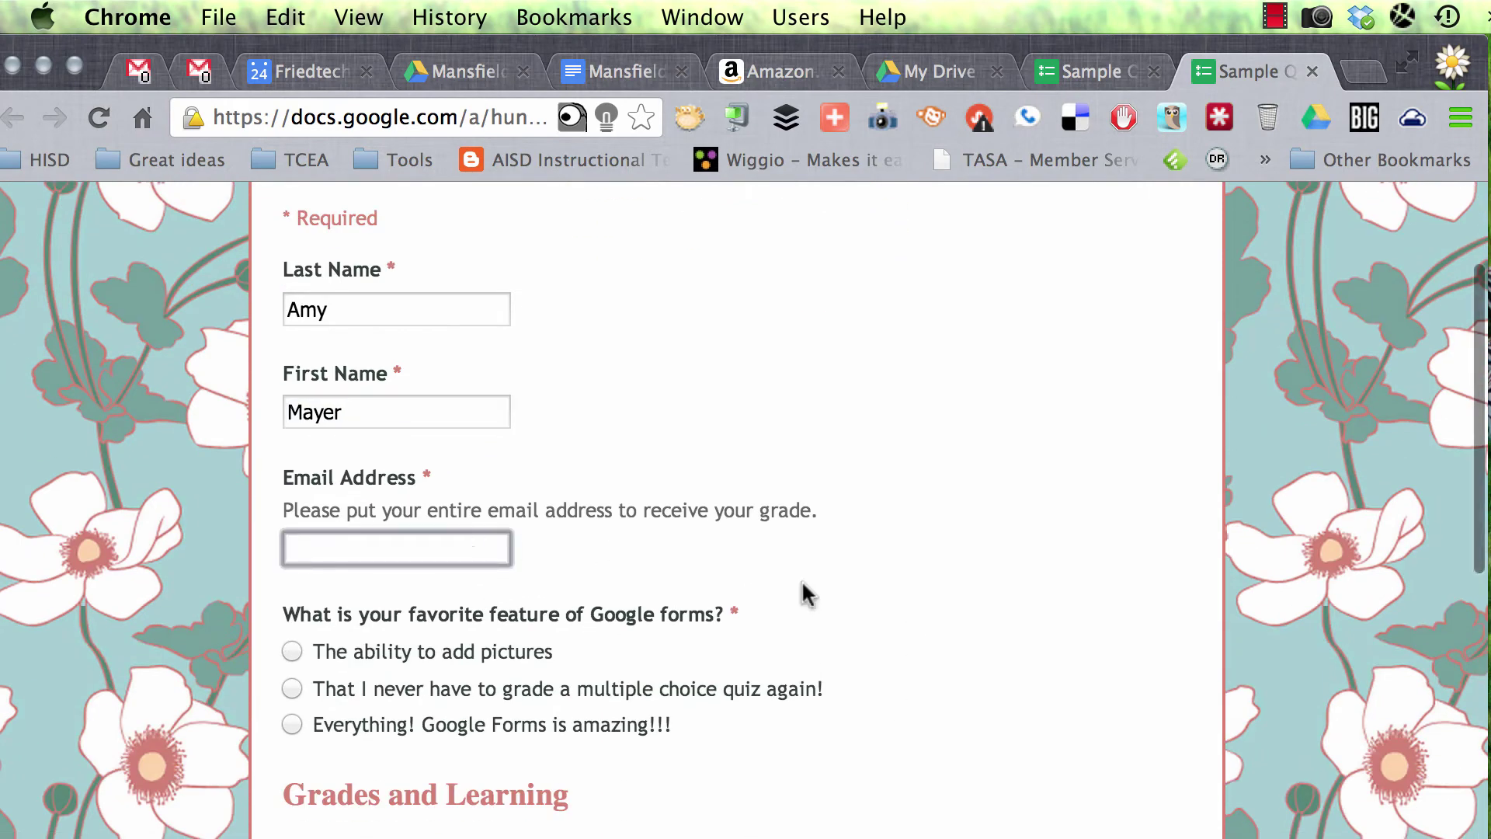
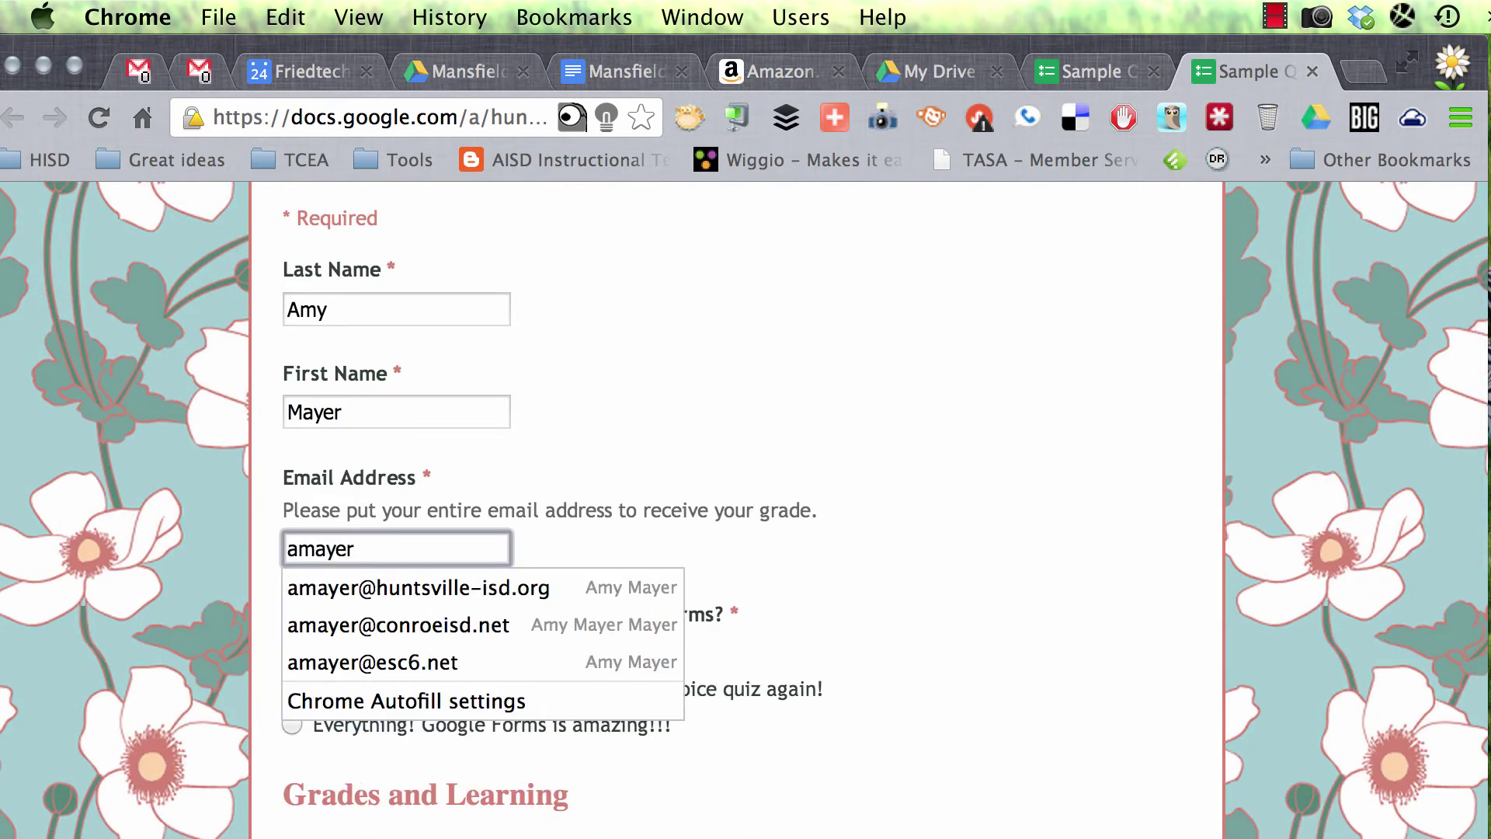
left_click(621, 592)
Step: Answer 'Everything! Google Forms is amazing!!!' and the grades-need-feedback option, then submit the response
scroll(828, 598, "down", 4)
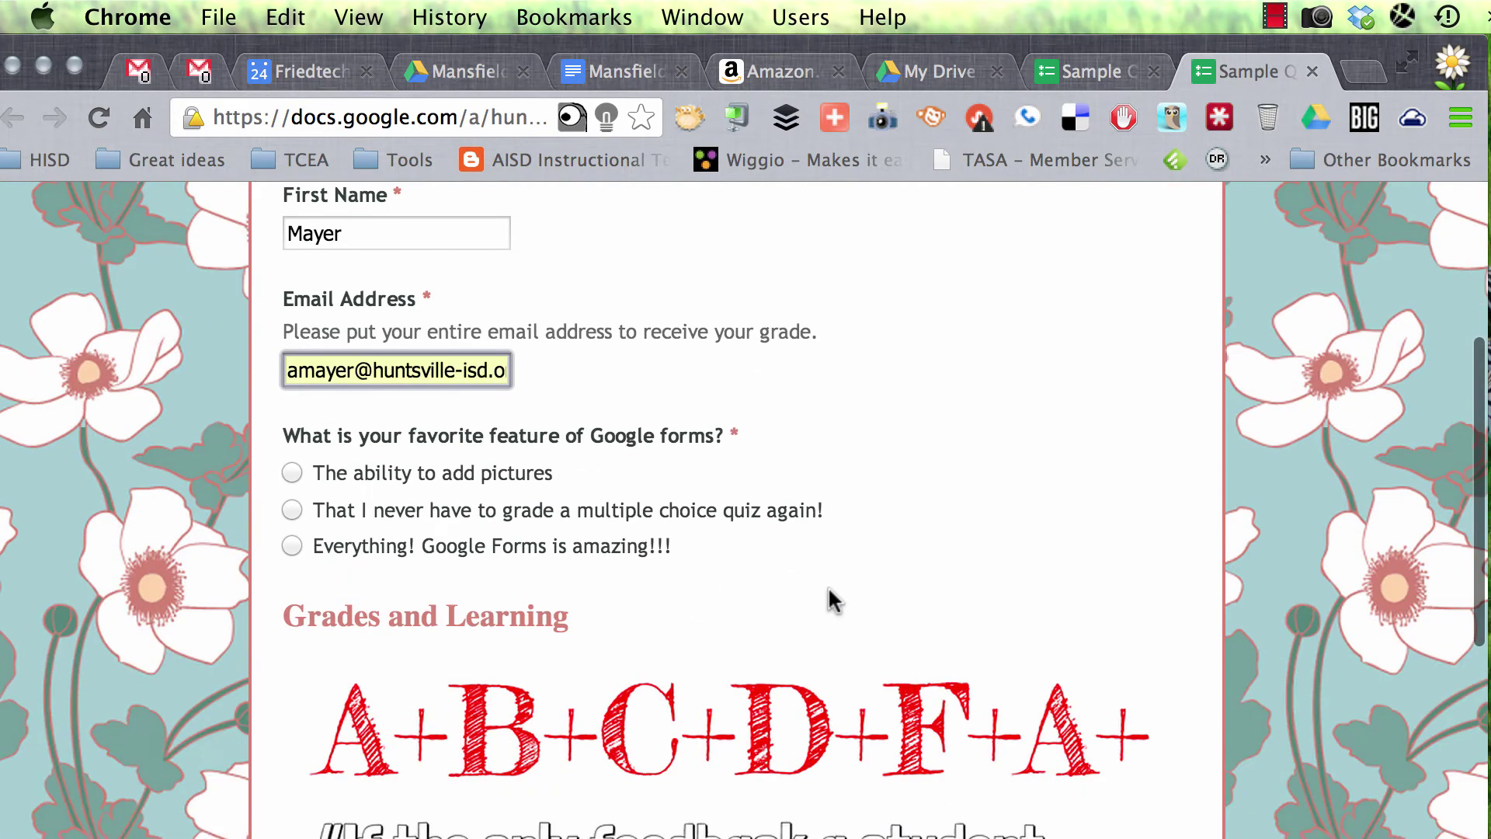
scroll(829, 589, "down", 2)
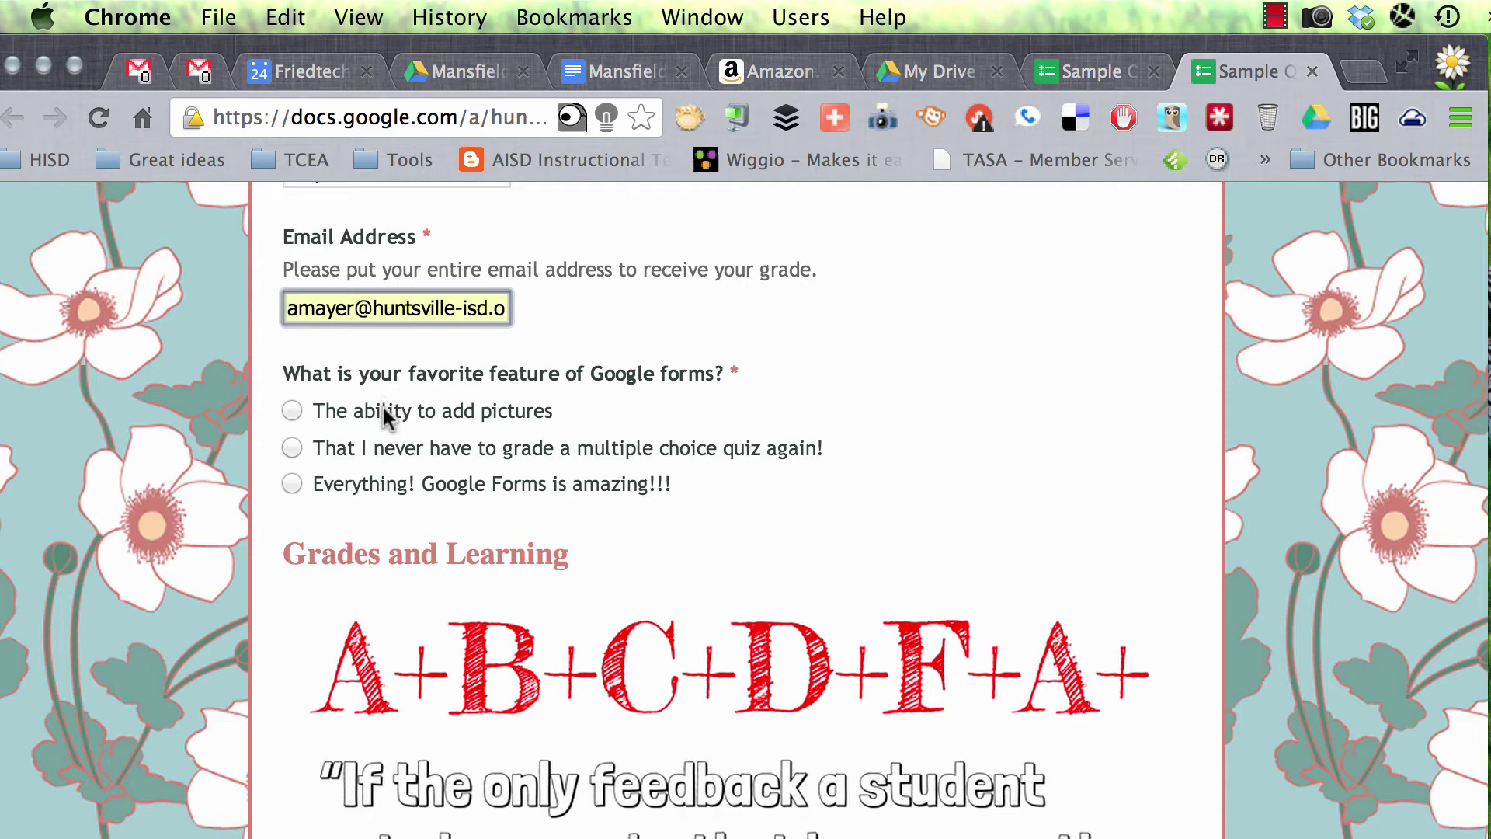
left_click(397, 488)
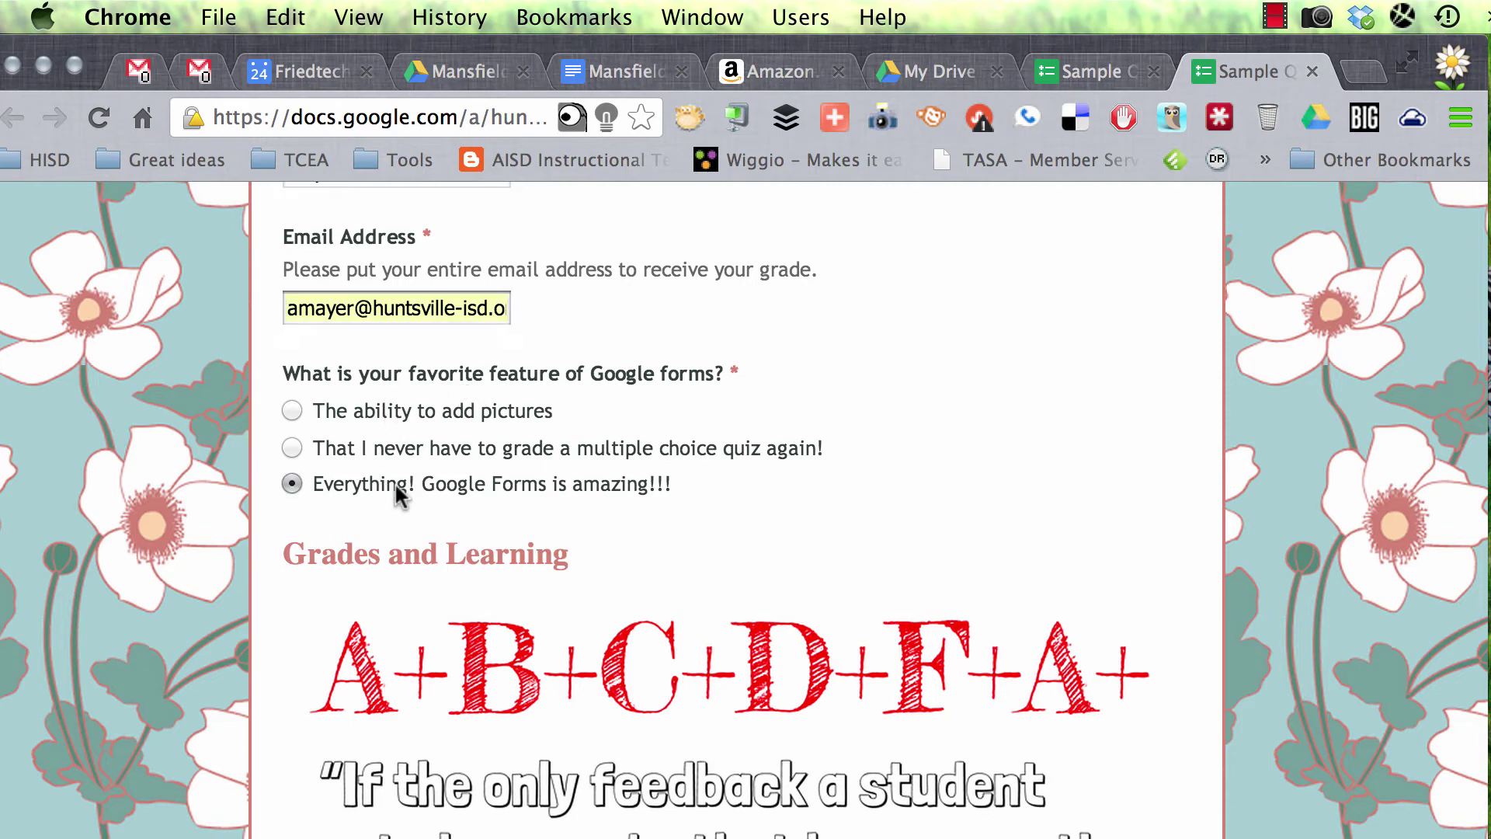
scroll(856, 497, "down", 5)
scroll(857, 494, "down", 4)
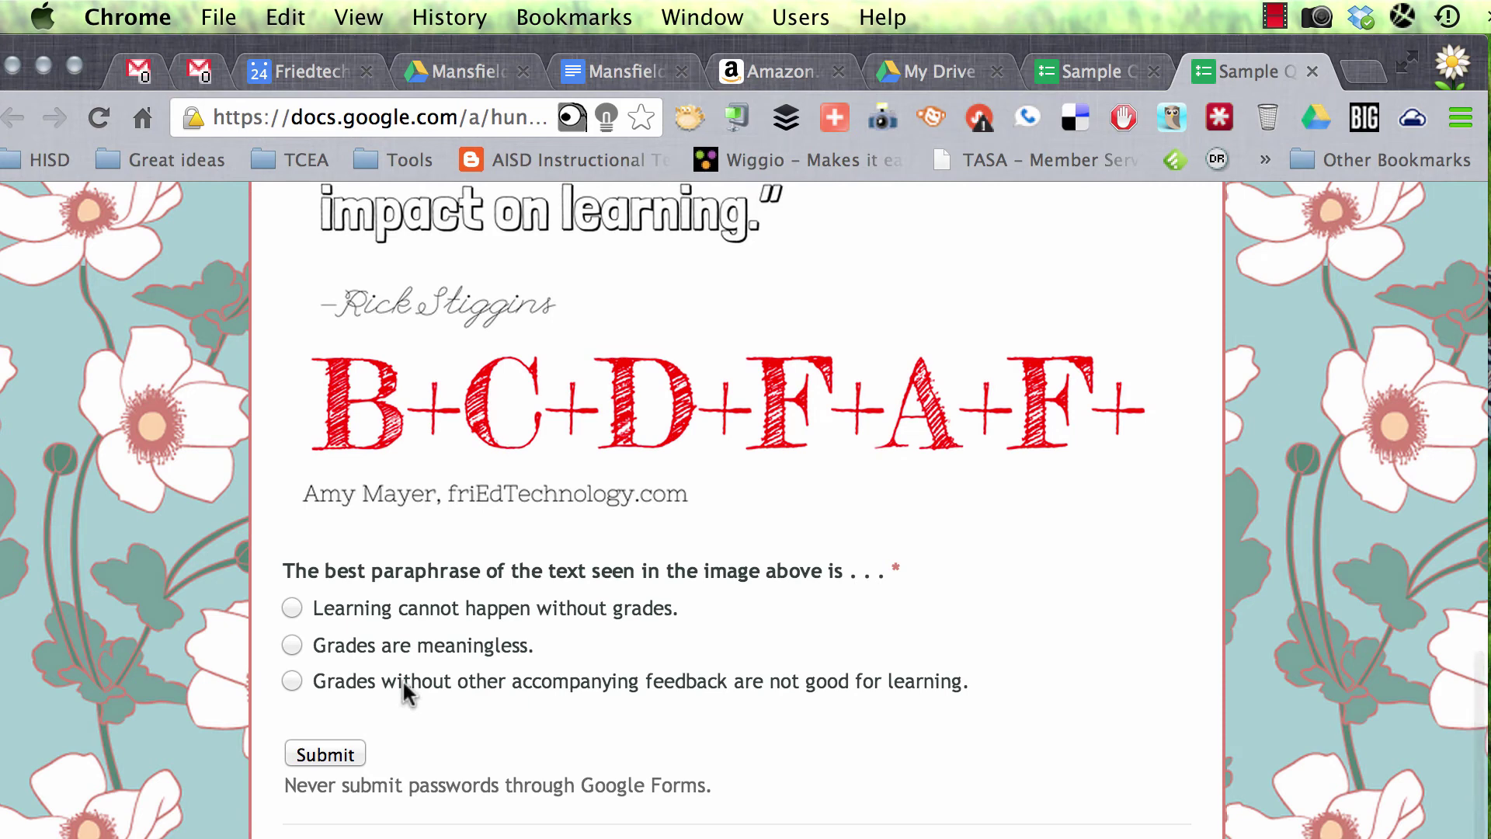
left_click(403, 679)
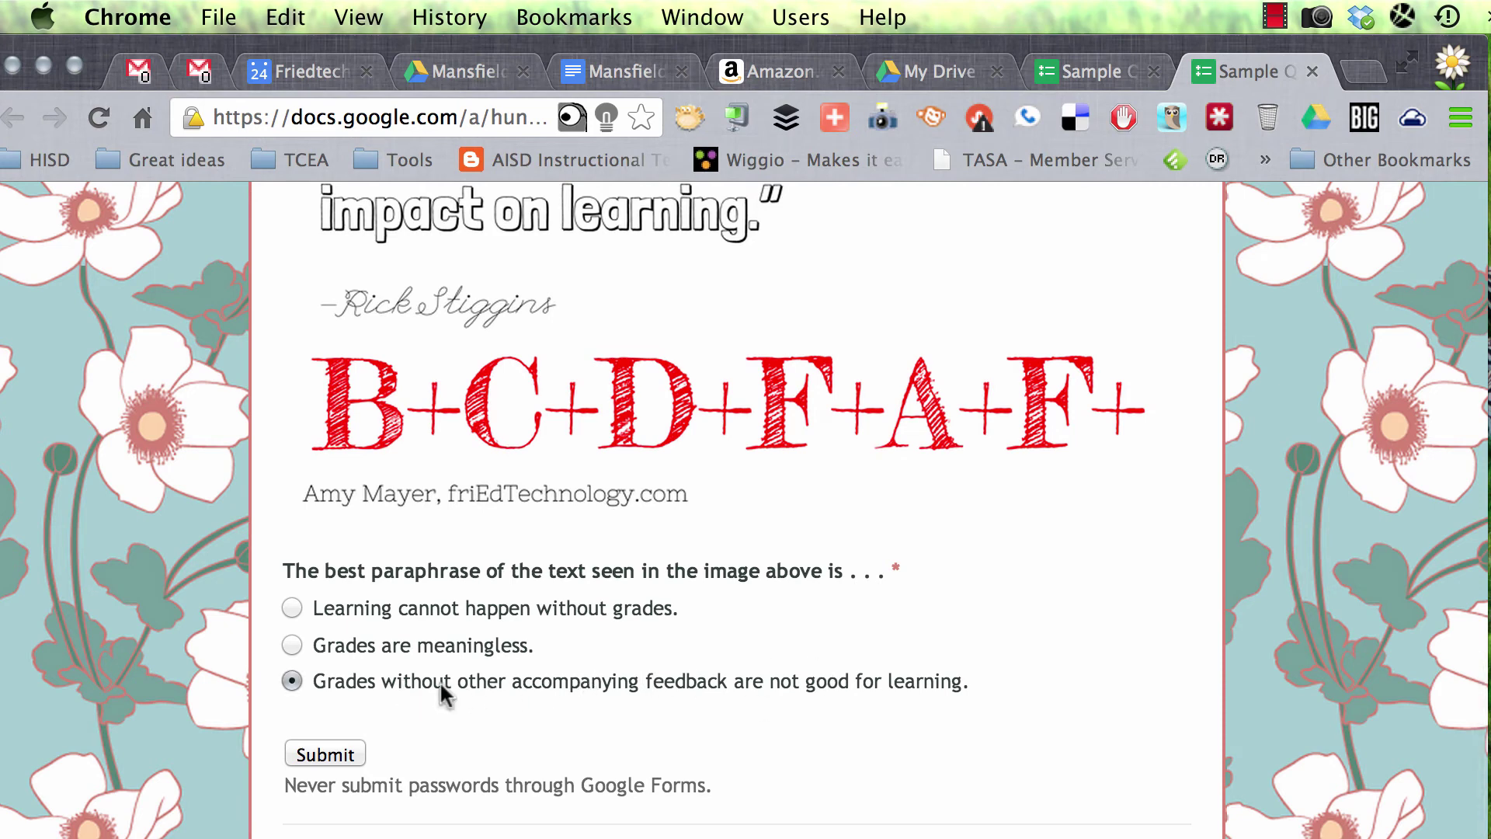
left_click(335, 753)
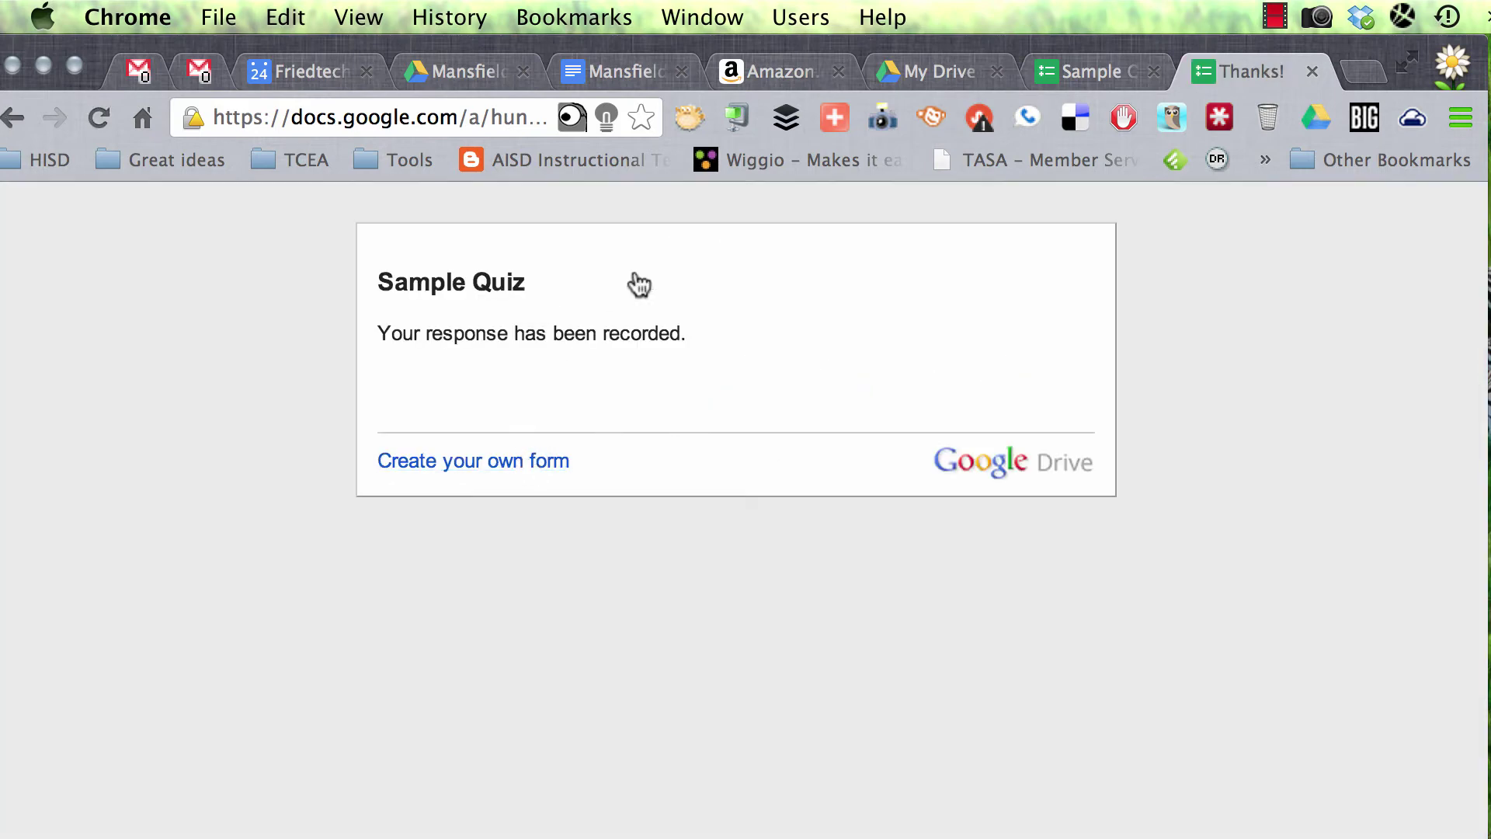
Step: Close the Thanks! page and return to the top of the Sample Quiz editor showing 3 responses
left_click(1312, 70)
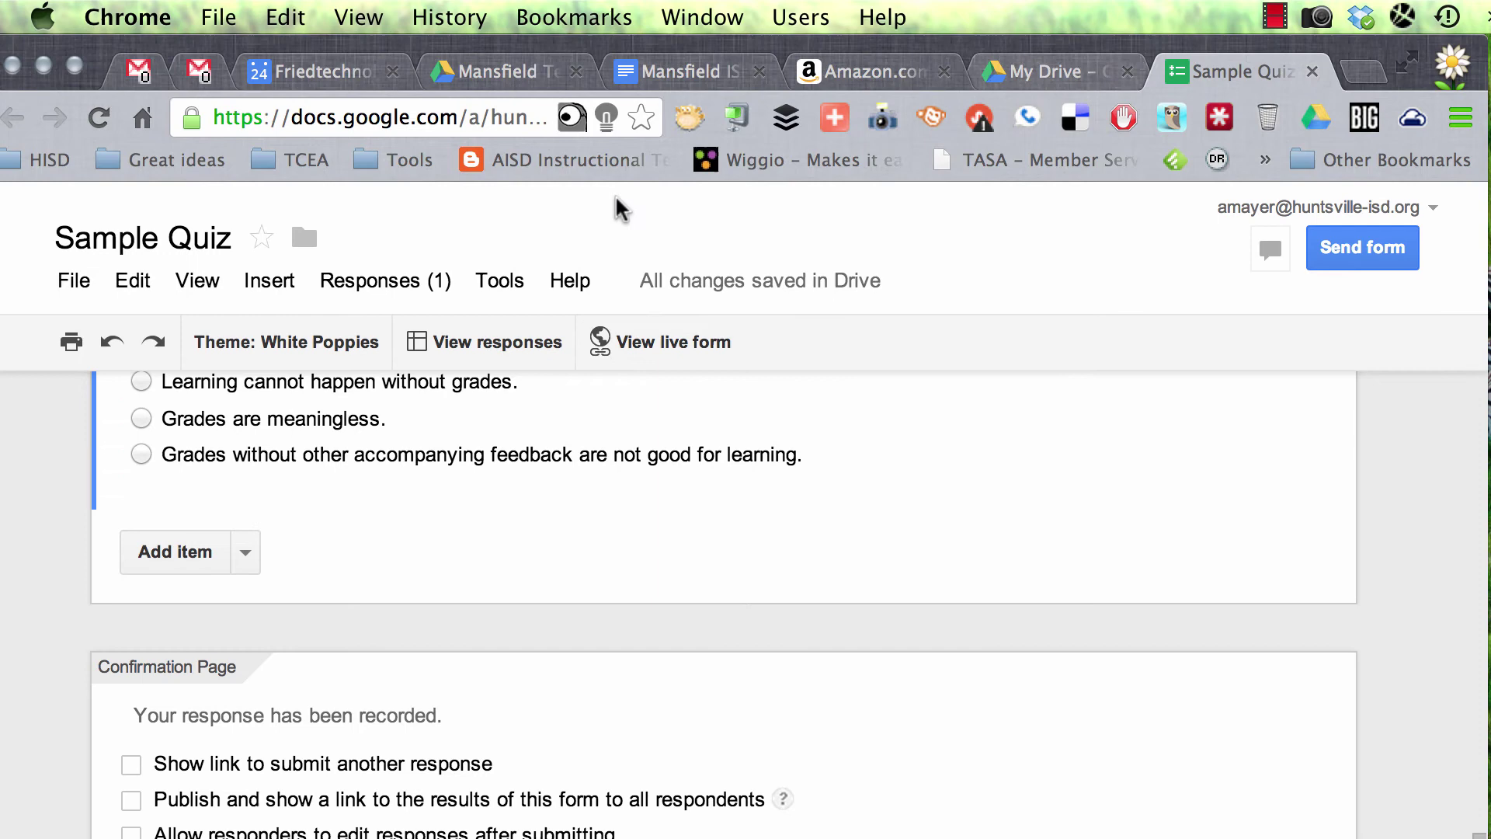
left_click(653, 352)
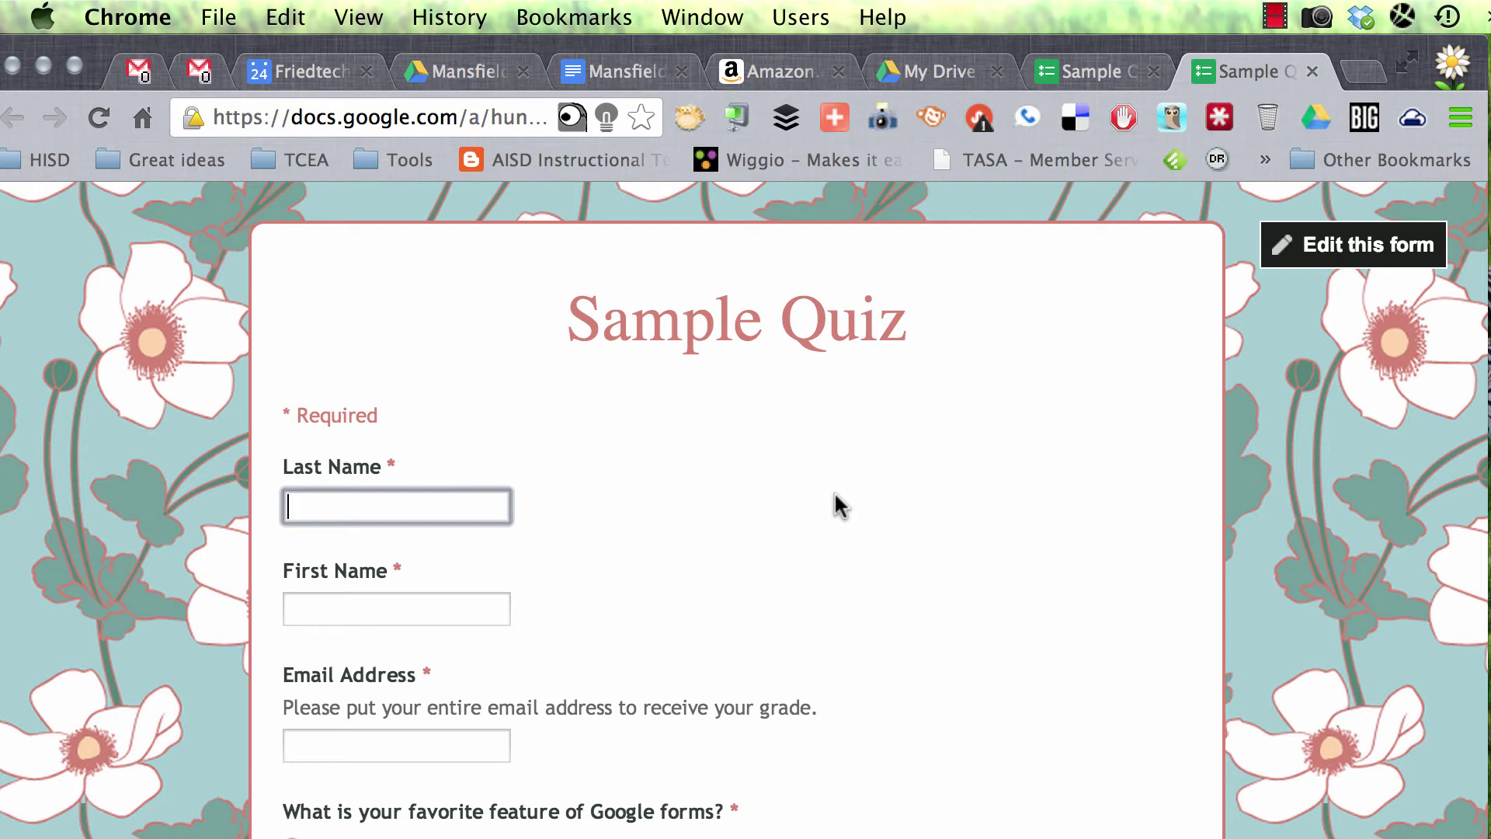
left_click(1275, 16)
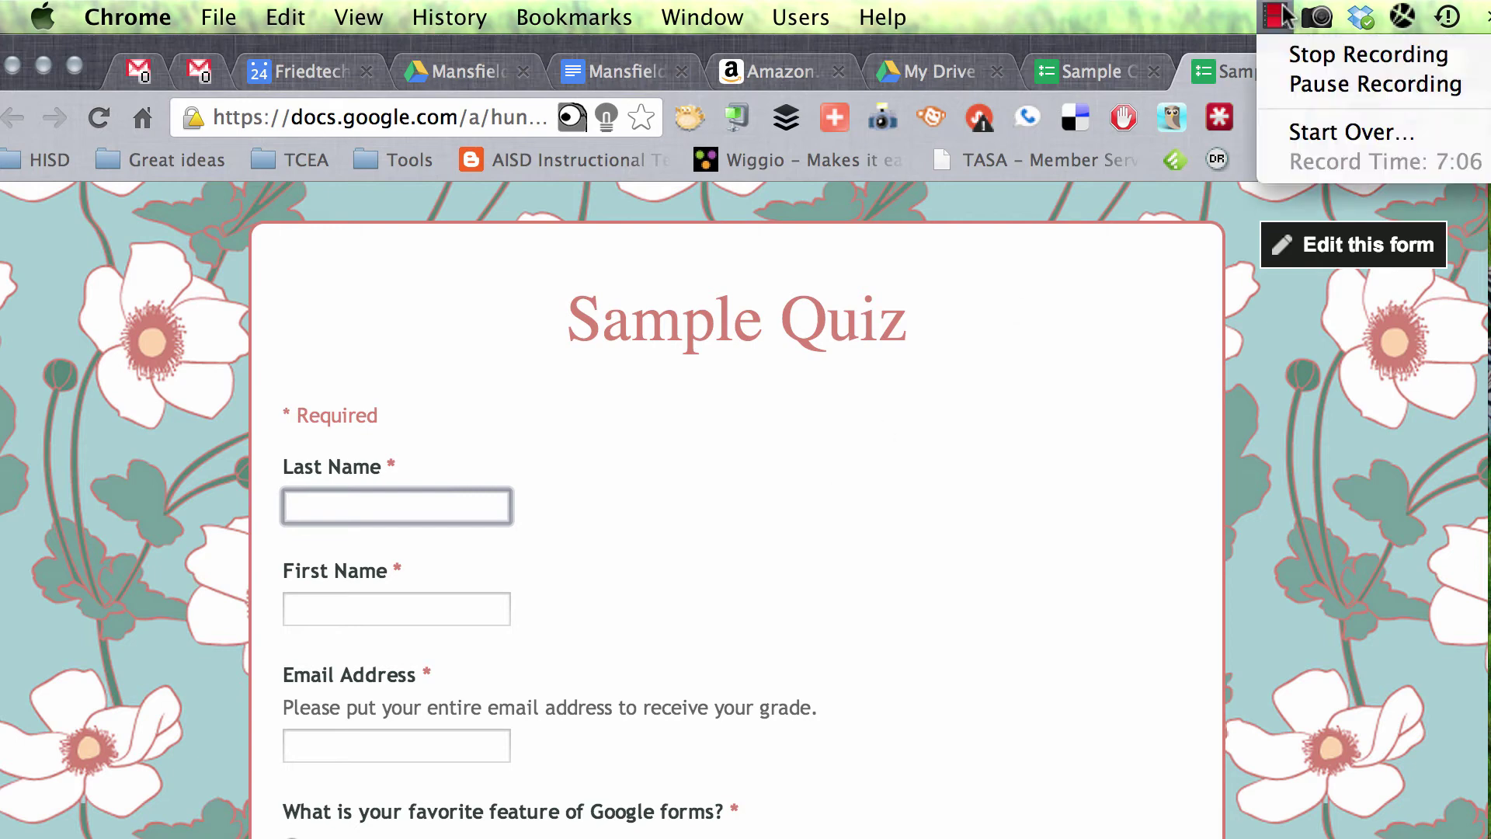
left_click(1332, 90)
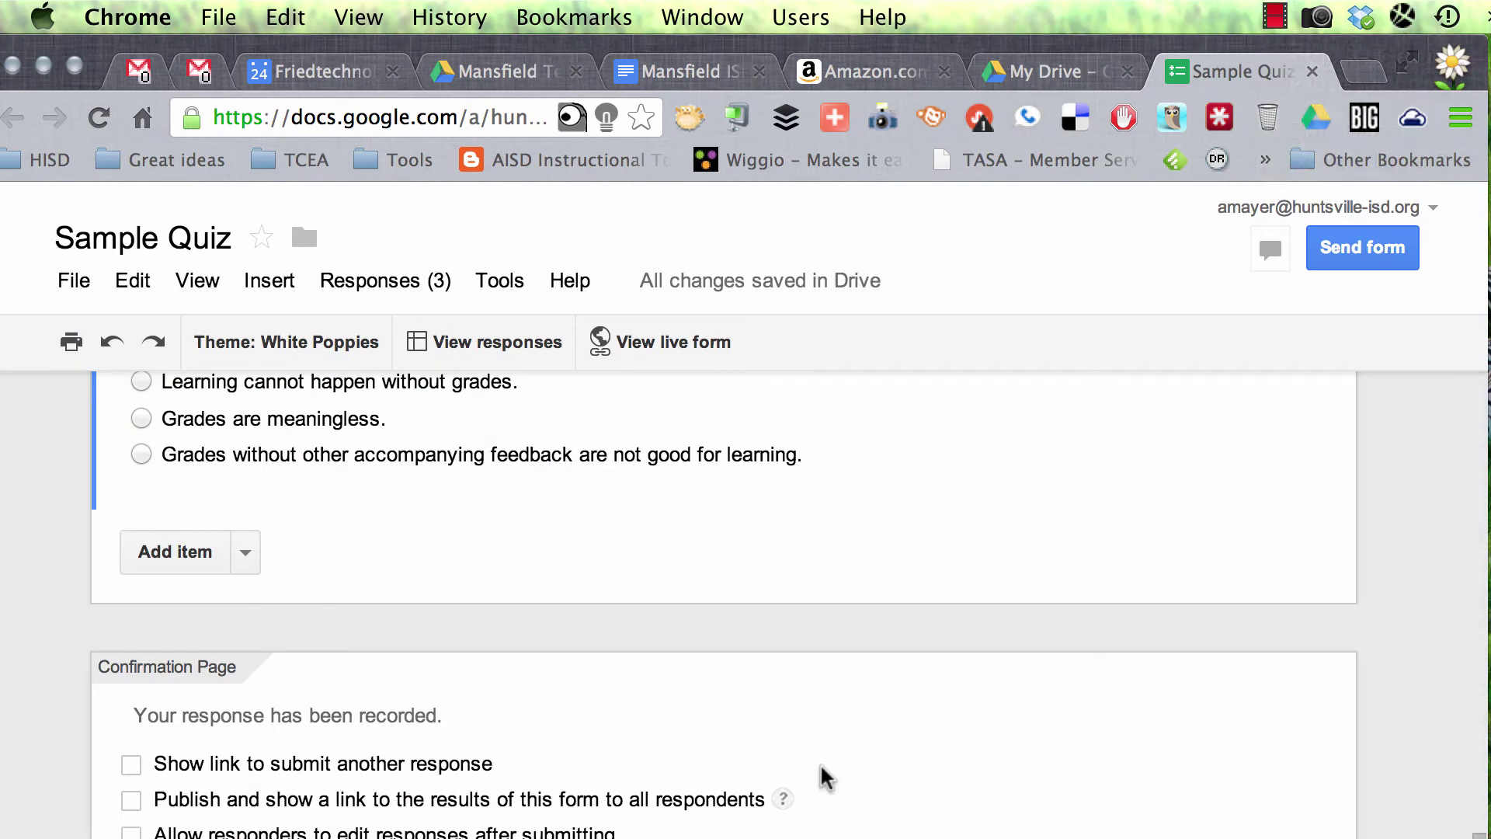
scroll(543, 632, "up", 10)
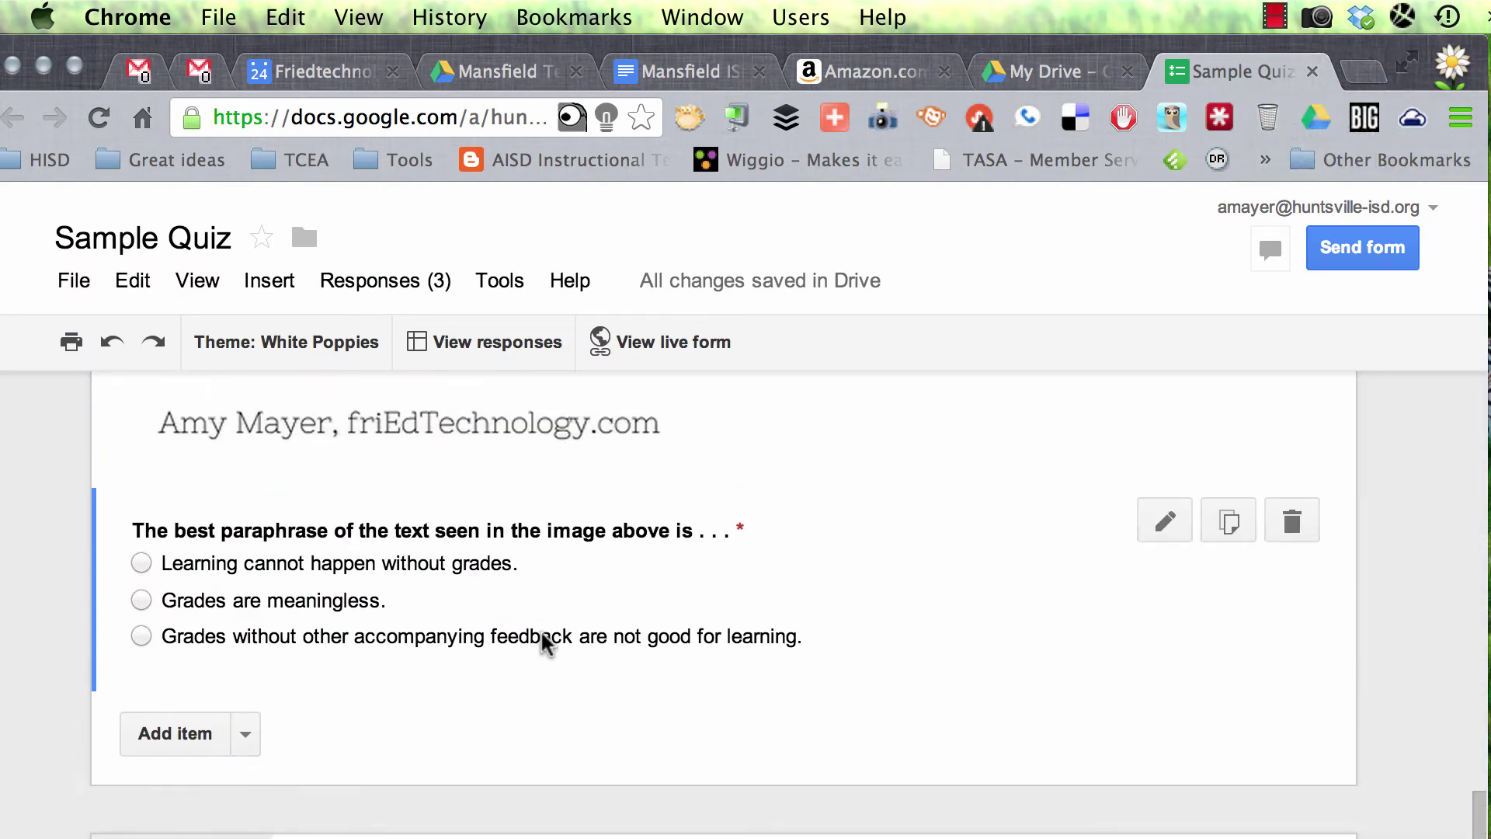
scroll(543, 643, "up", 15)
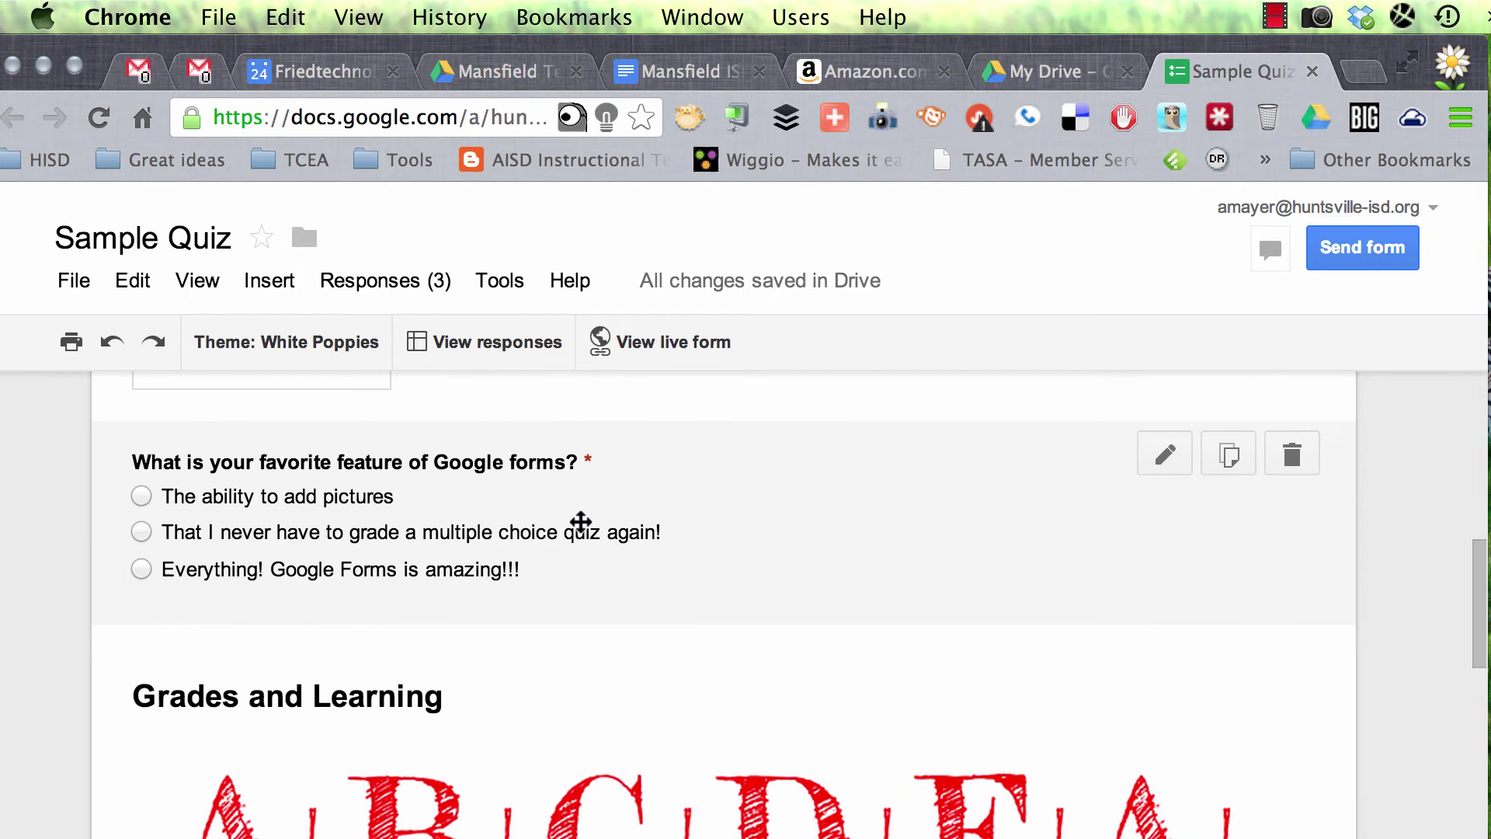
scroll(582, 530, "up", 8)
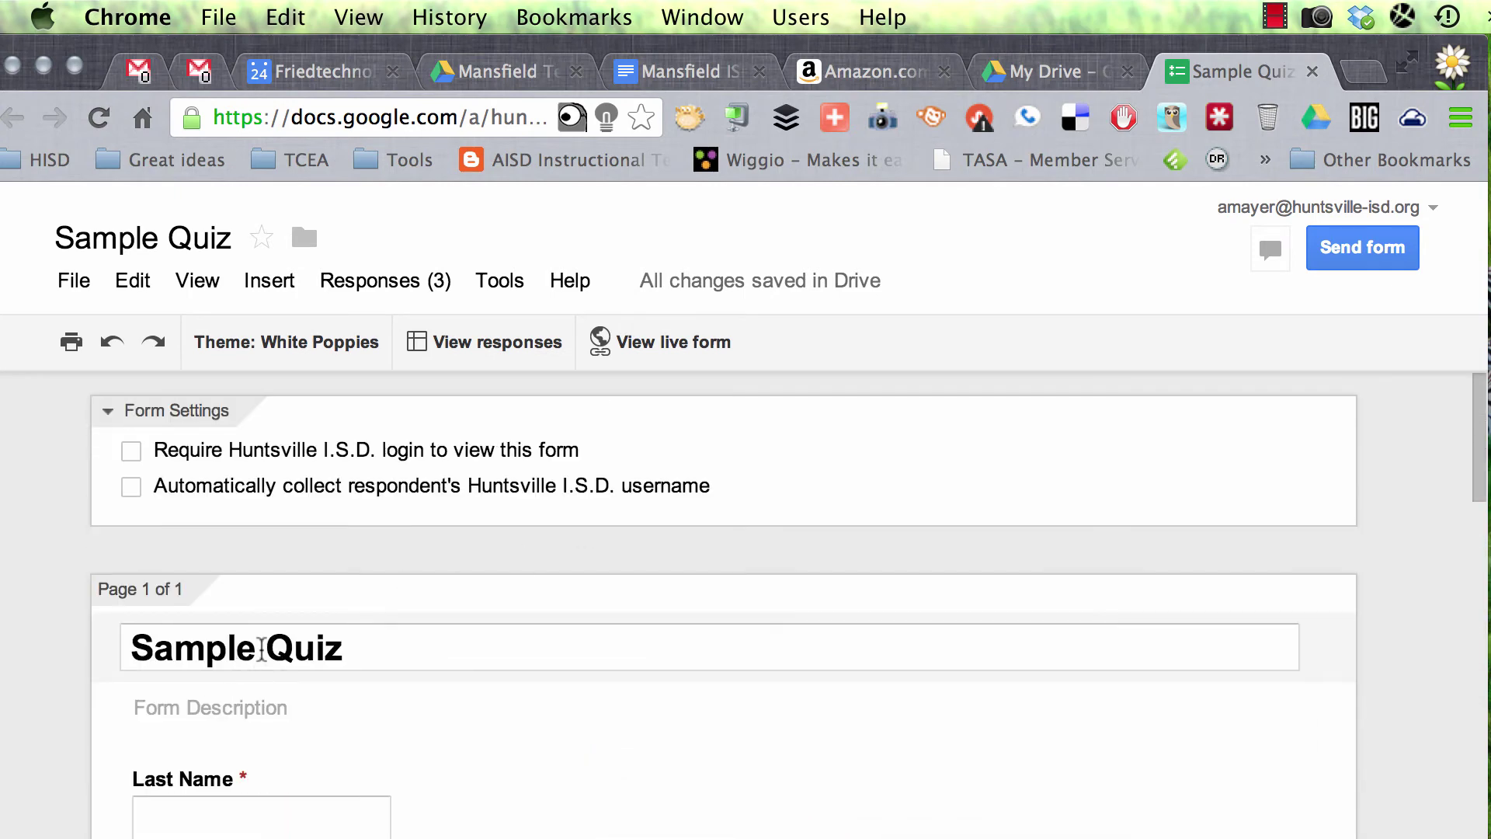
Step: Open the responses spreadsheet and rename 'Untitled form' to 'Sample Quiz' in its title
left_click(499, 346)
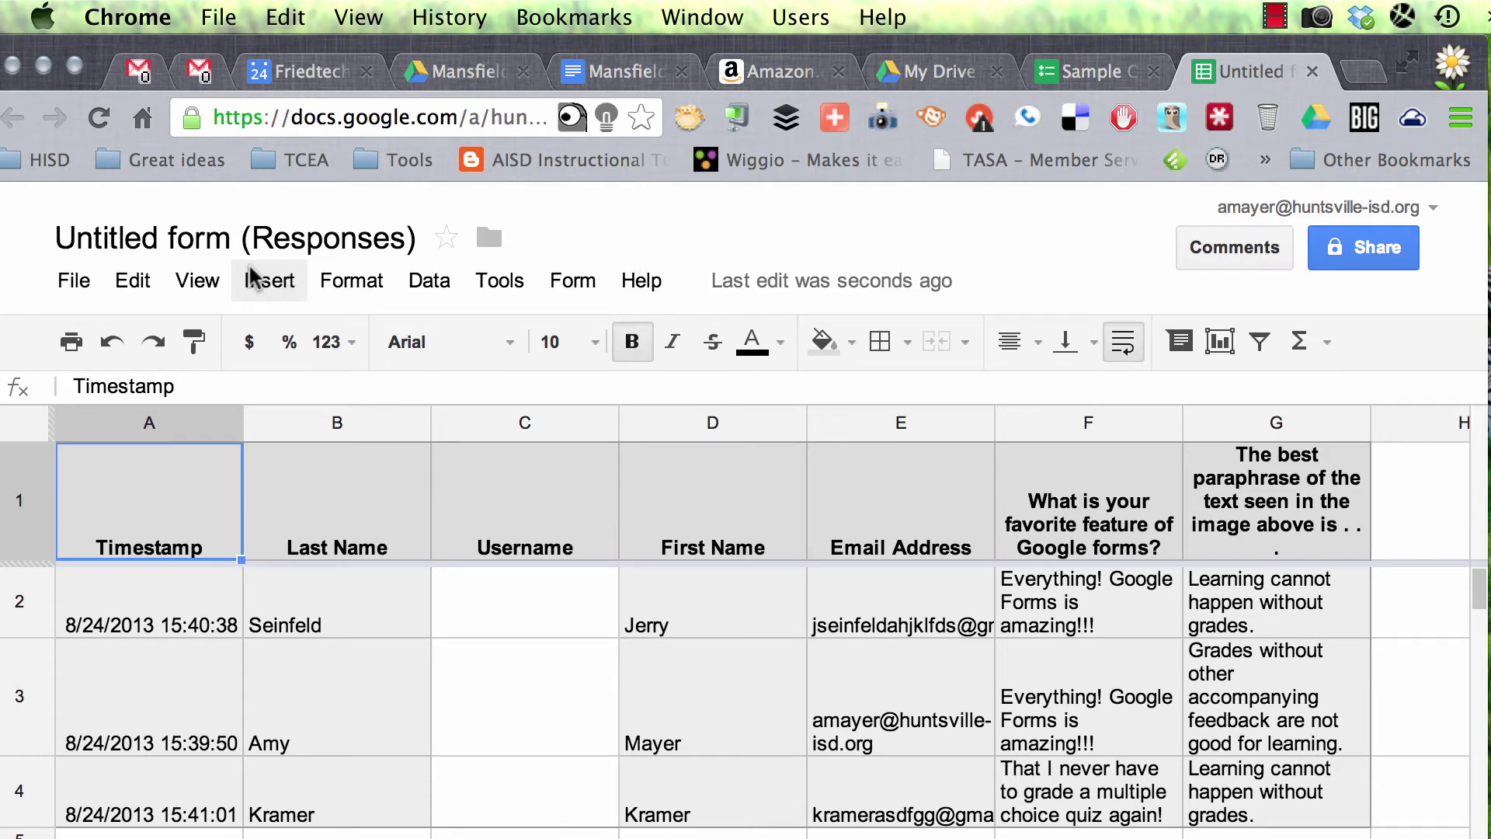
left_click(195, 243)
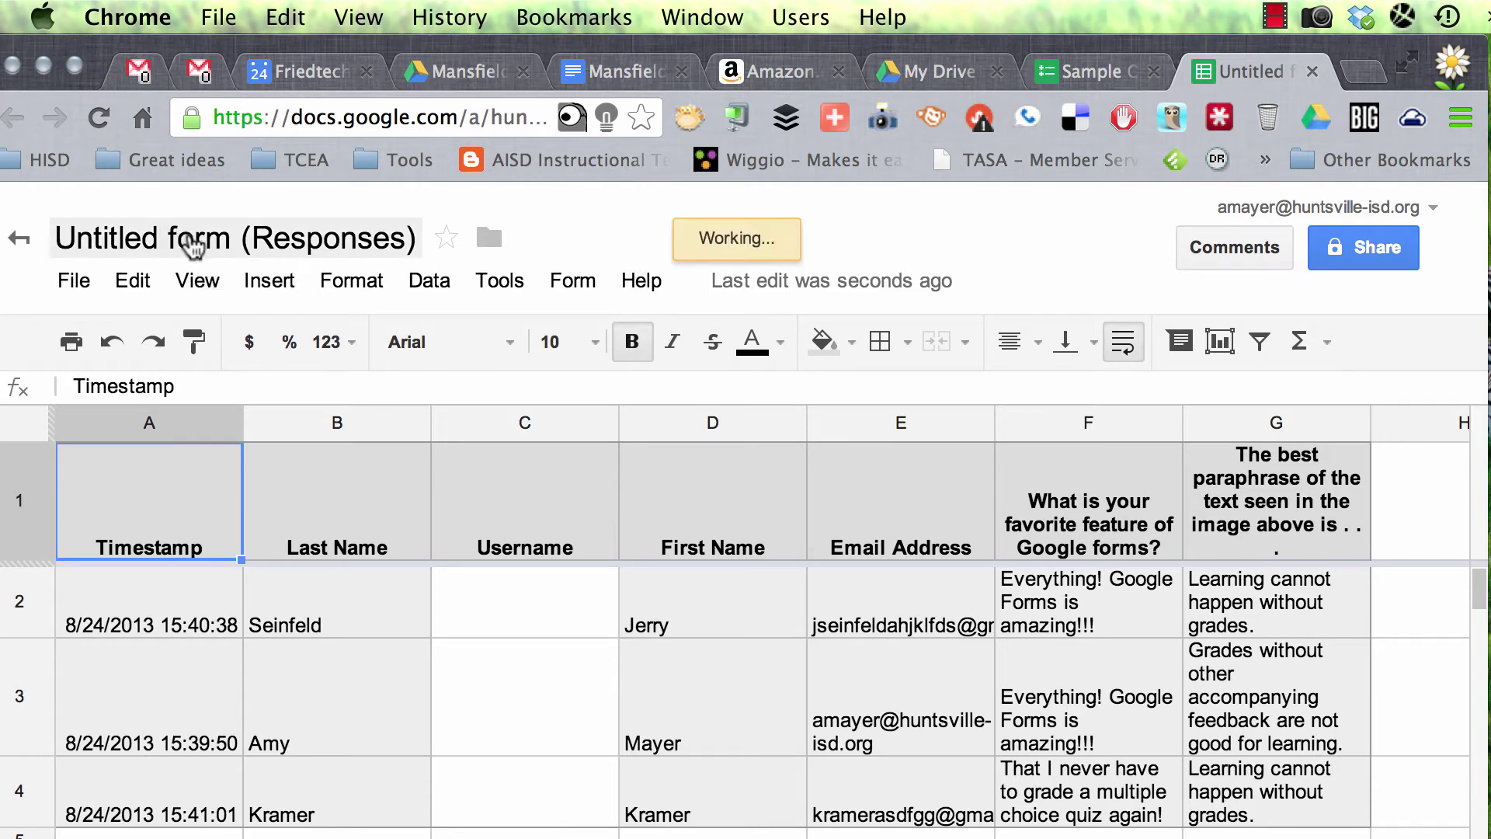
left_click(673, 606)
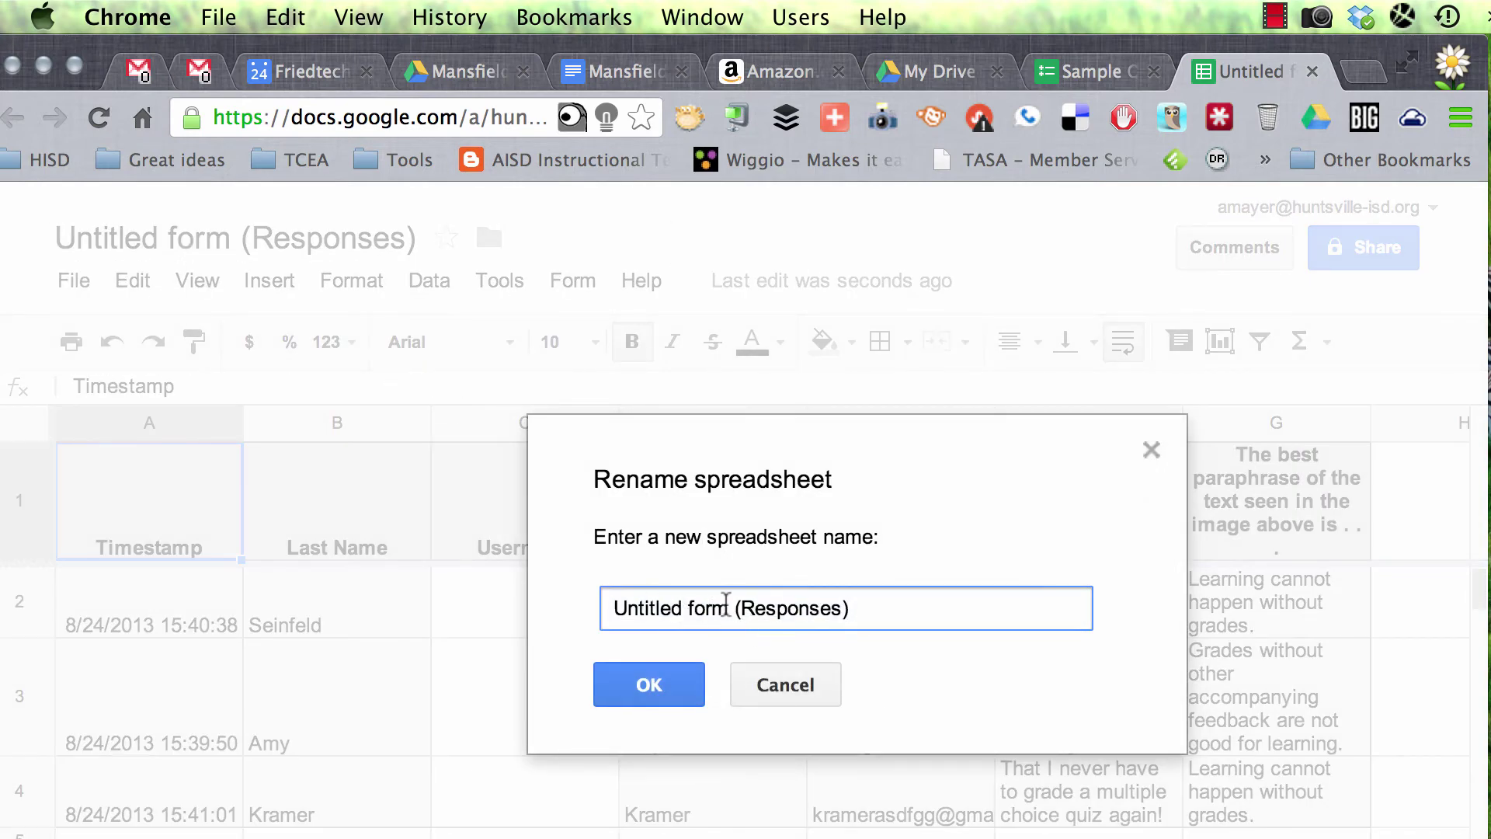
left_click_drag(728, 608, 74, 604)
type("Sample Quiz")
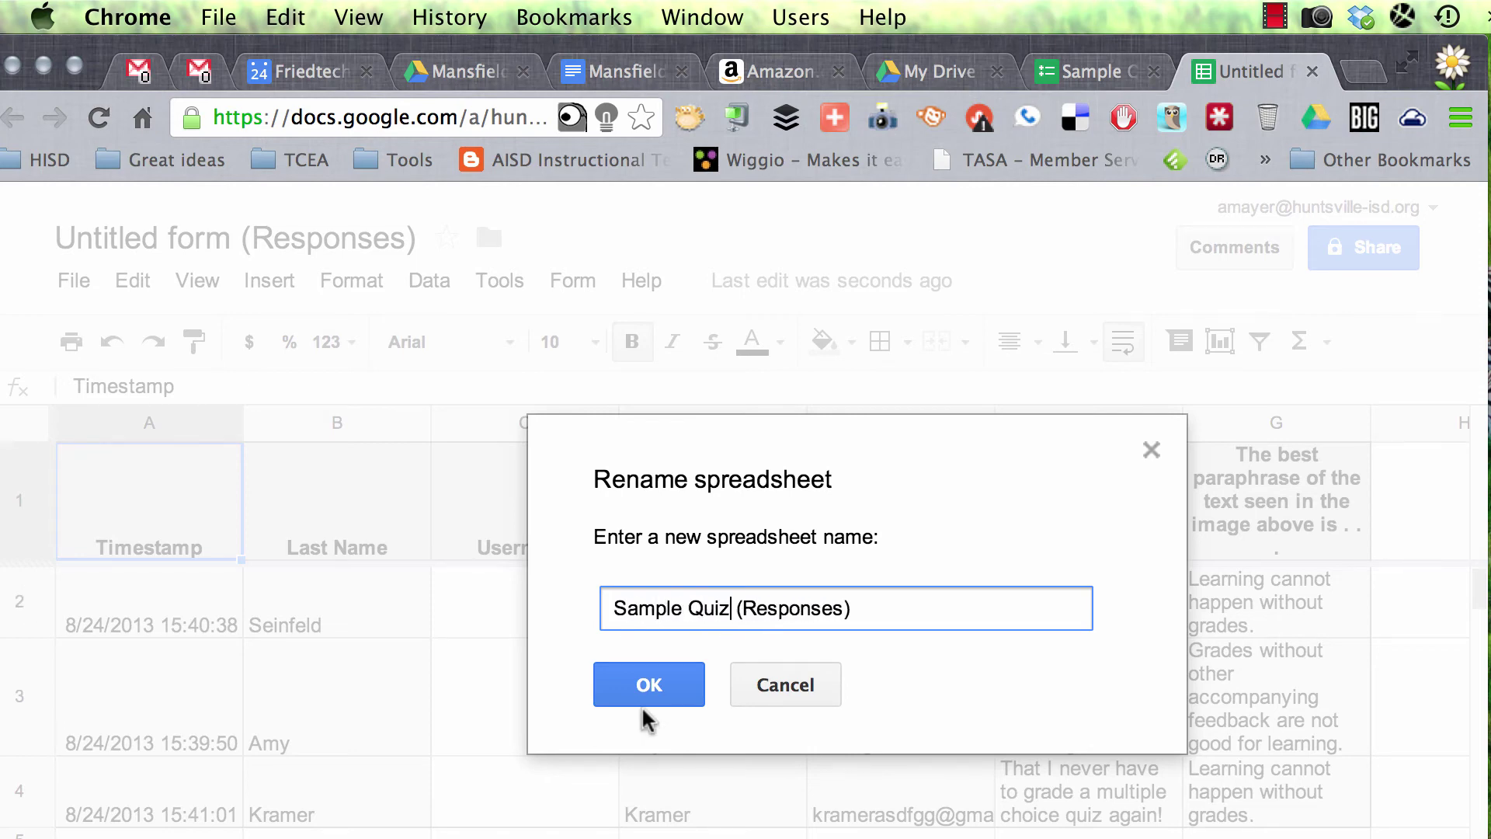
left_click(650, 686)
left_click(379, 288)
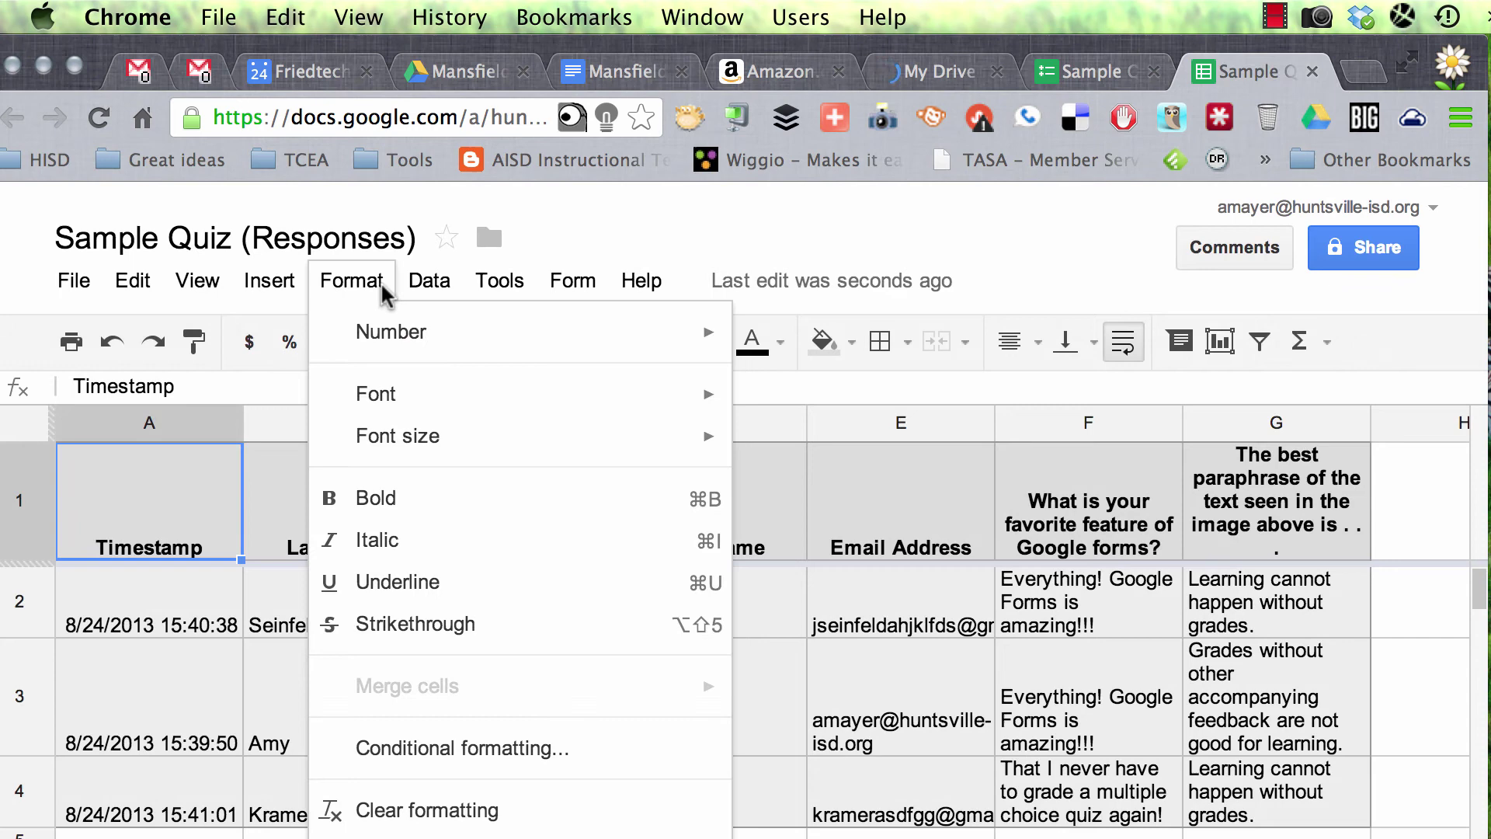
Step: Search the Insert > Script gallery for 'flubaroo' and install the Flubaroo script
left_click(257, 286)
left_click(282, 283)
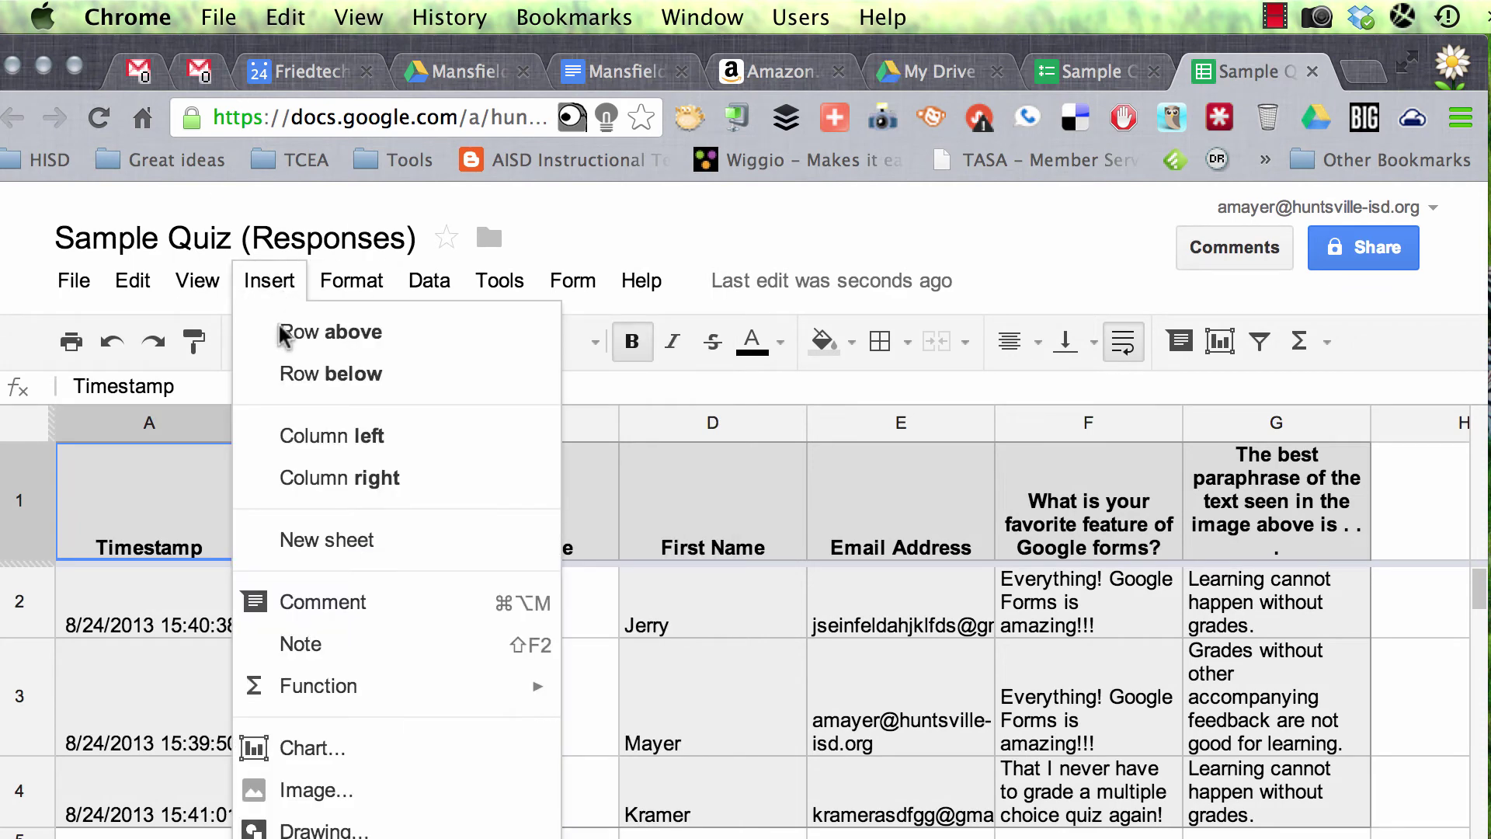
mouse_move(579, 280)
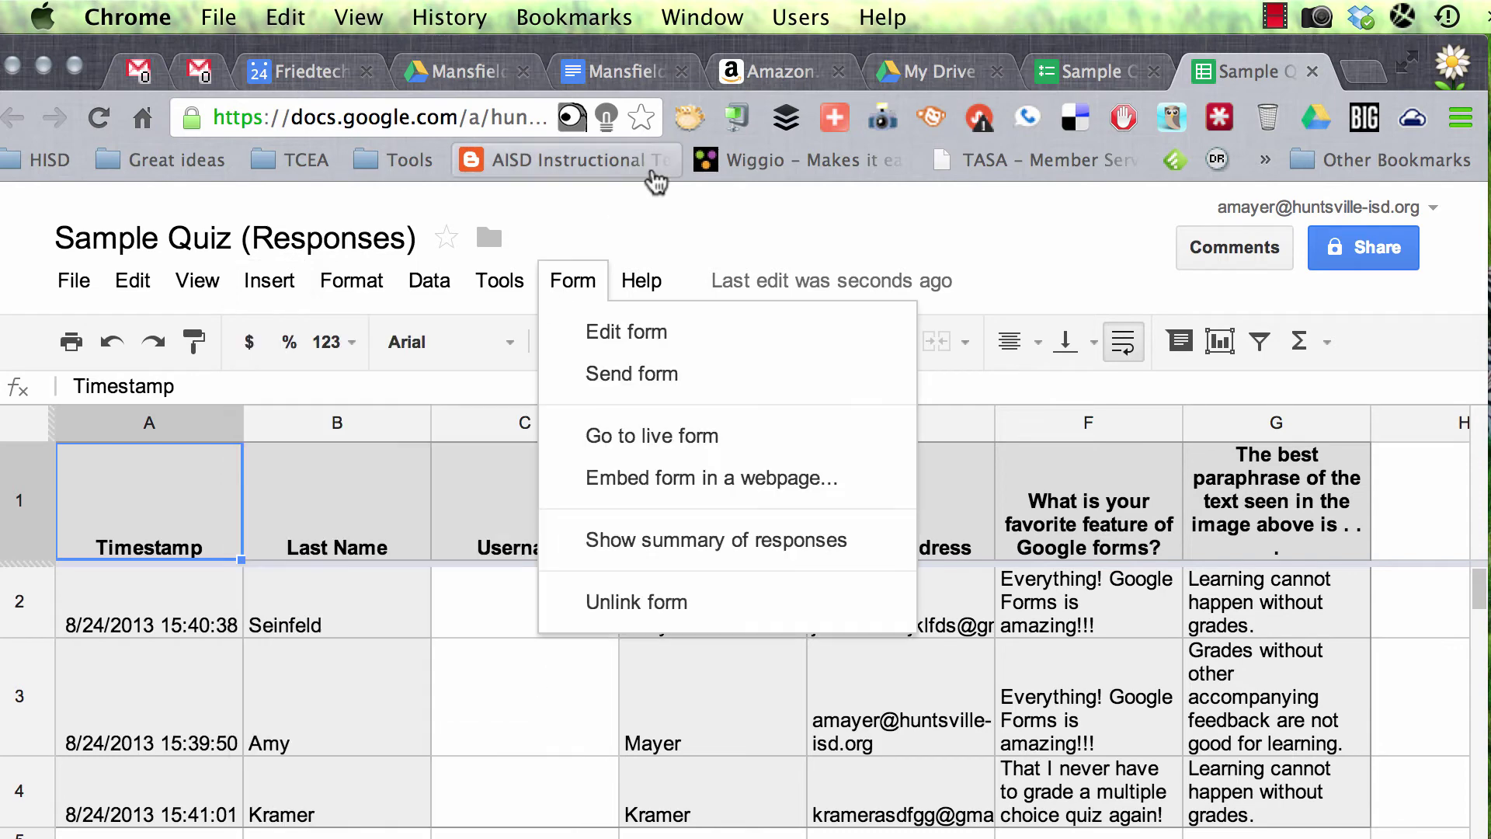
mouse_move(280, 284)
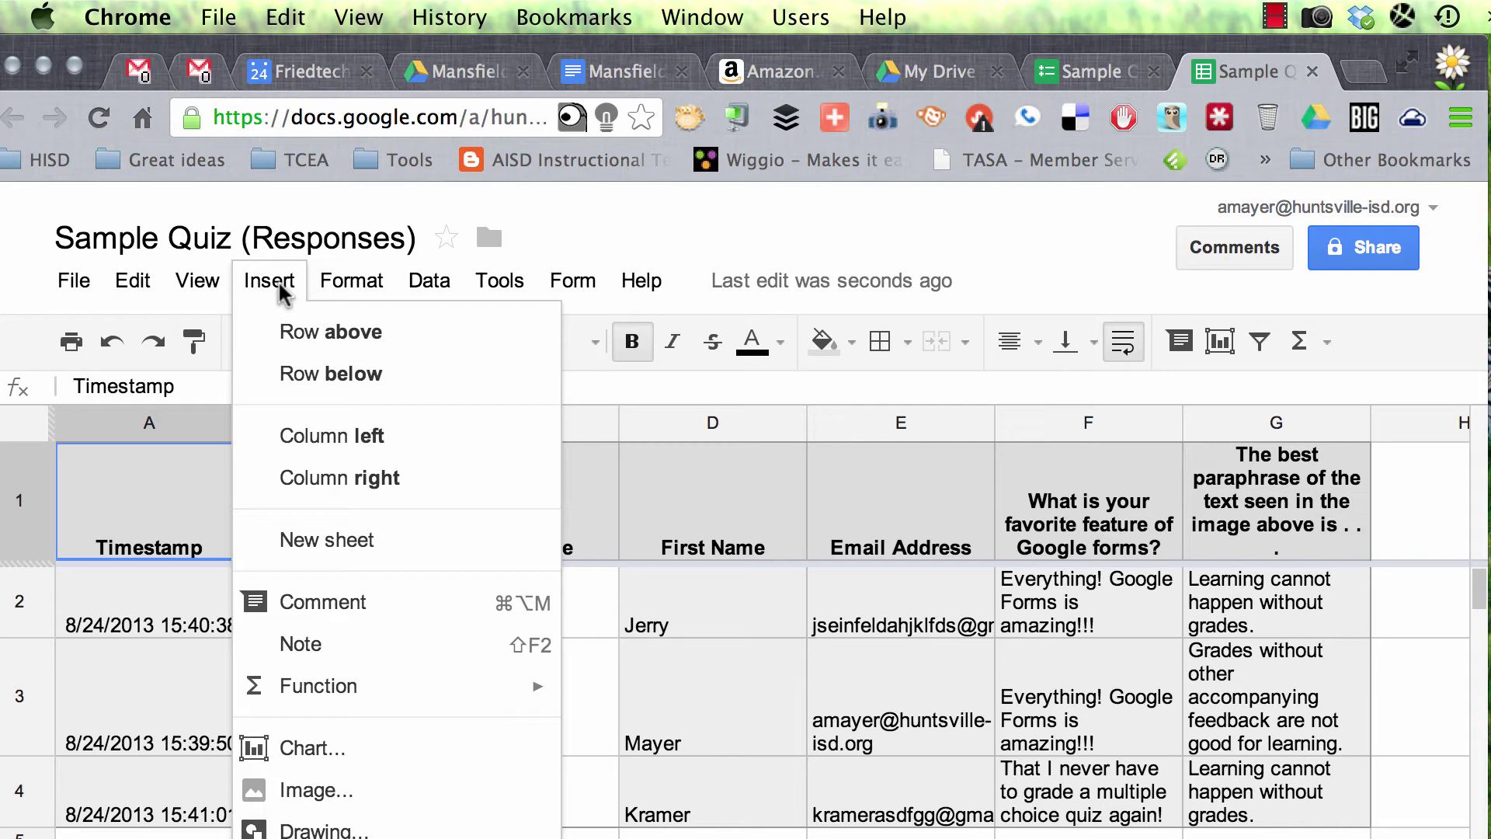
left_click(319, 836)
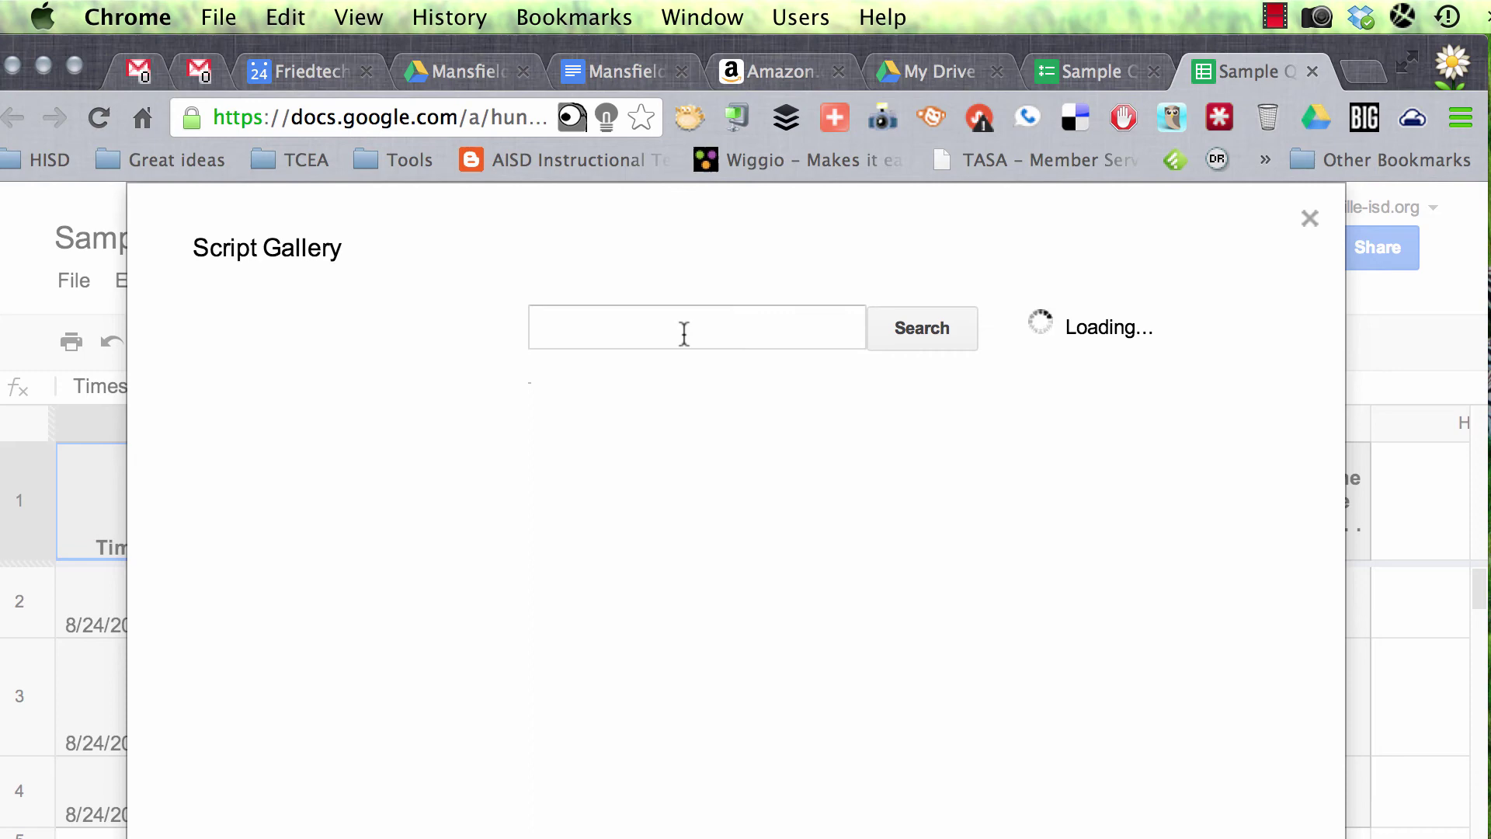
left_click(688, 338)
type("flub")
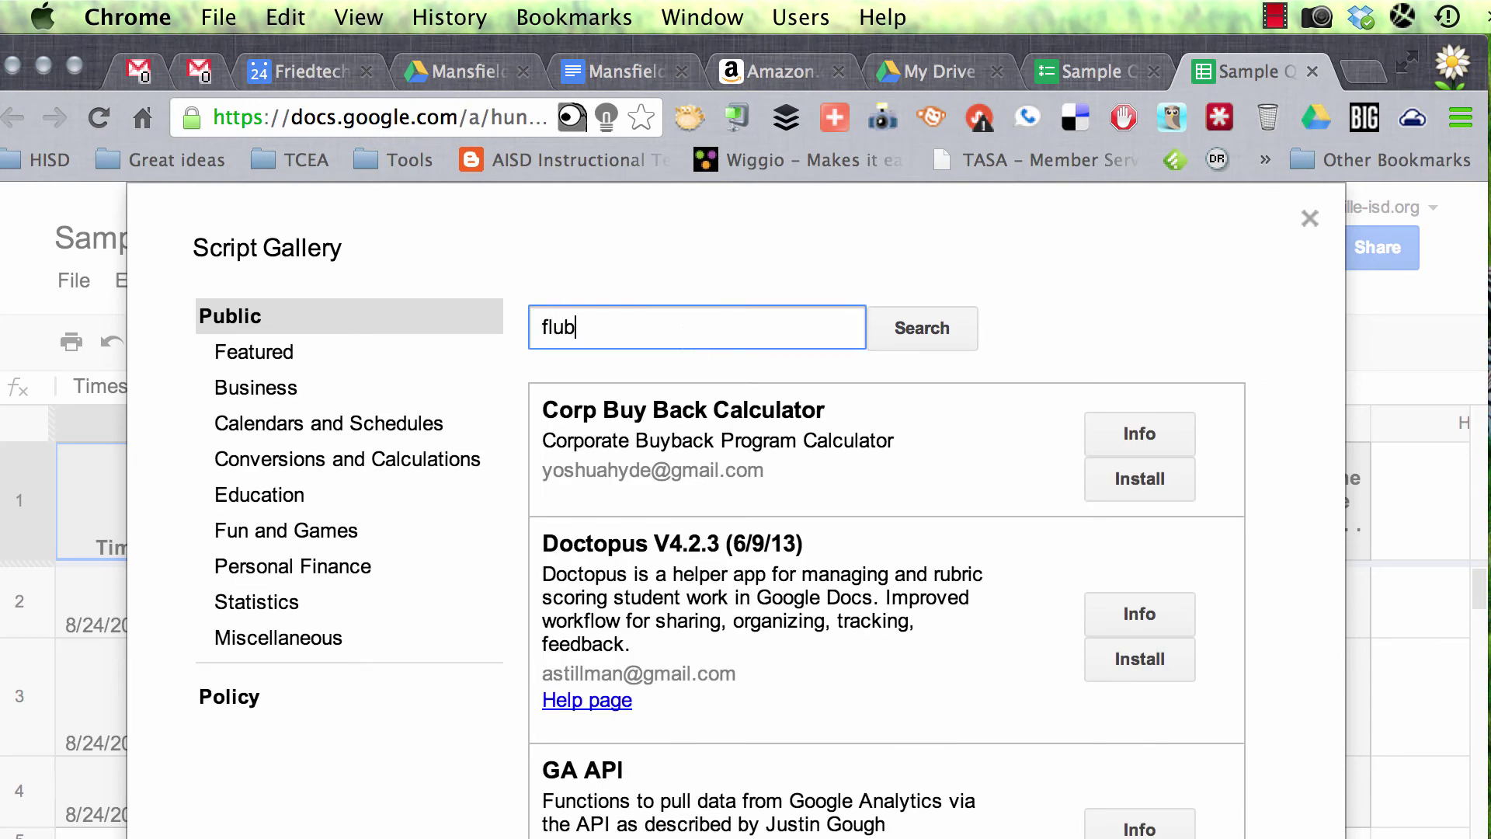
type("aroo")
key("Return")
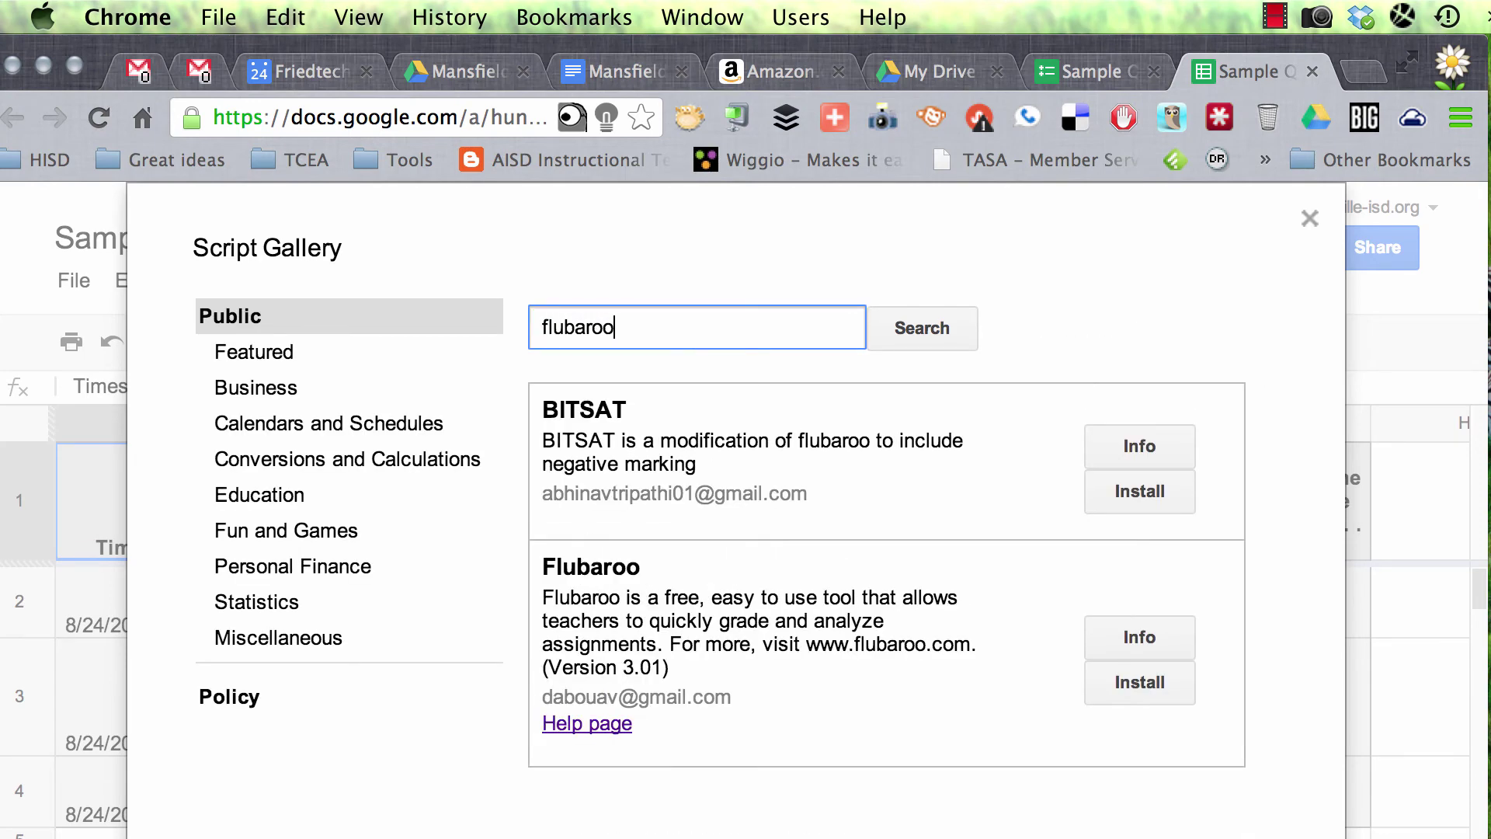
left_click(1143, 683)
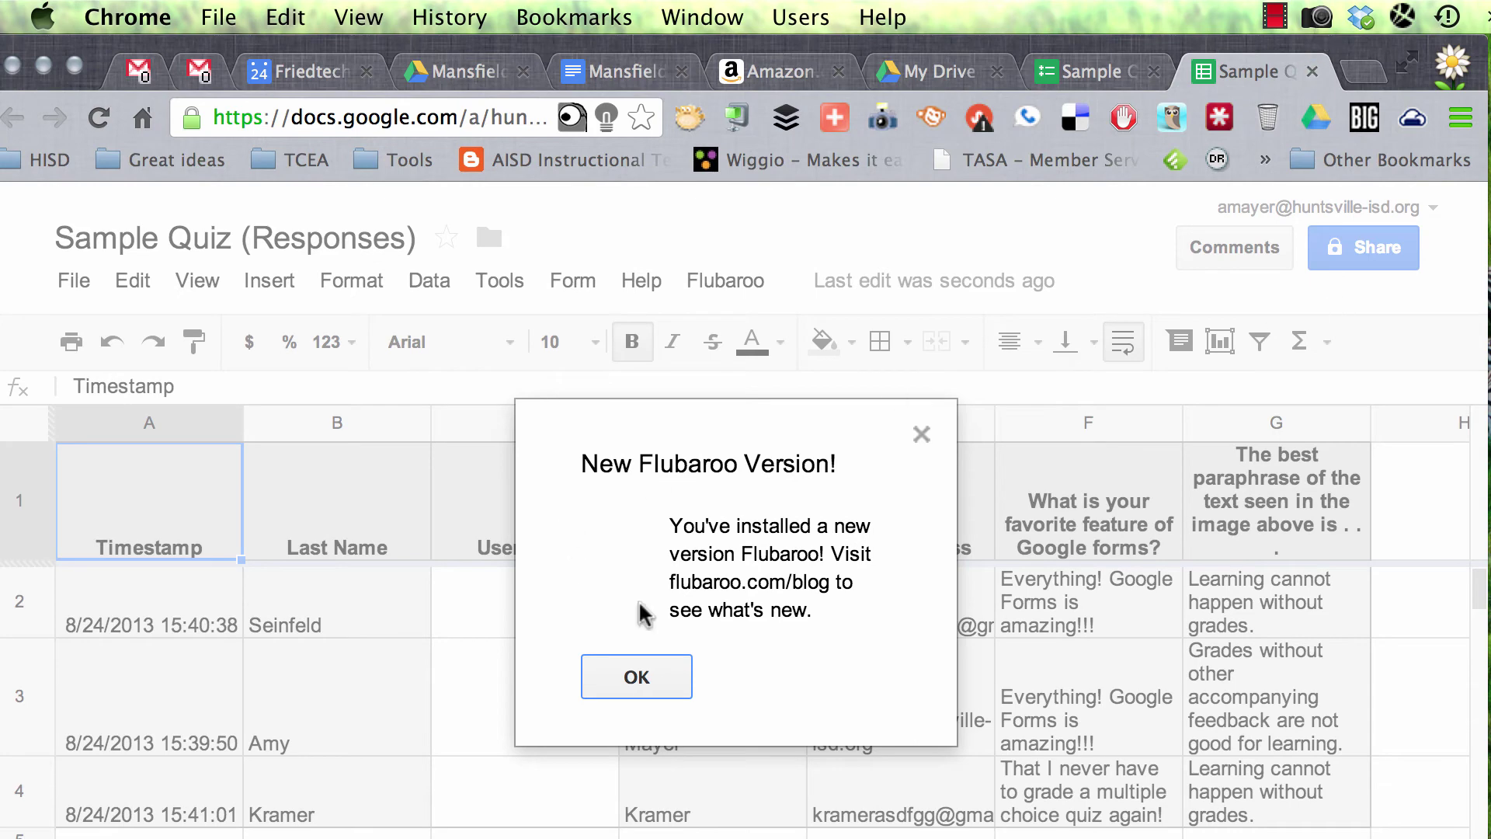
Step: Dismiss the new-version notice and authorize Flubaroo with the school account, accepting all permissions
left_click(640, 689)
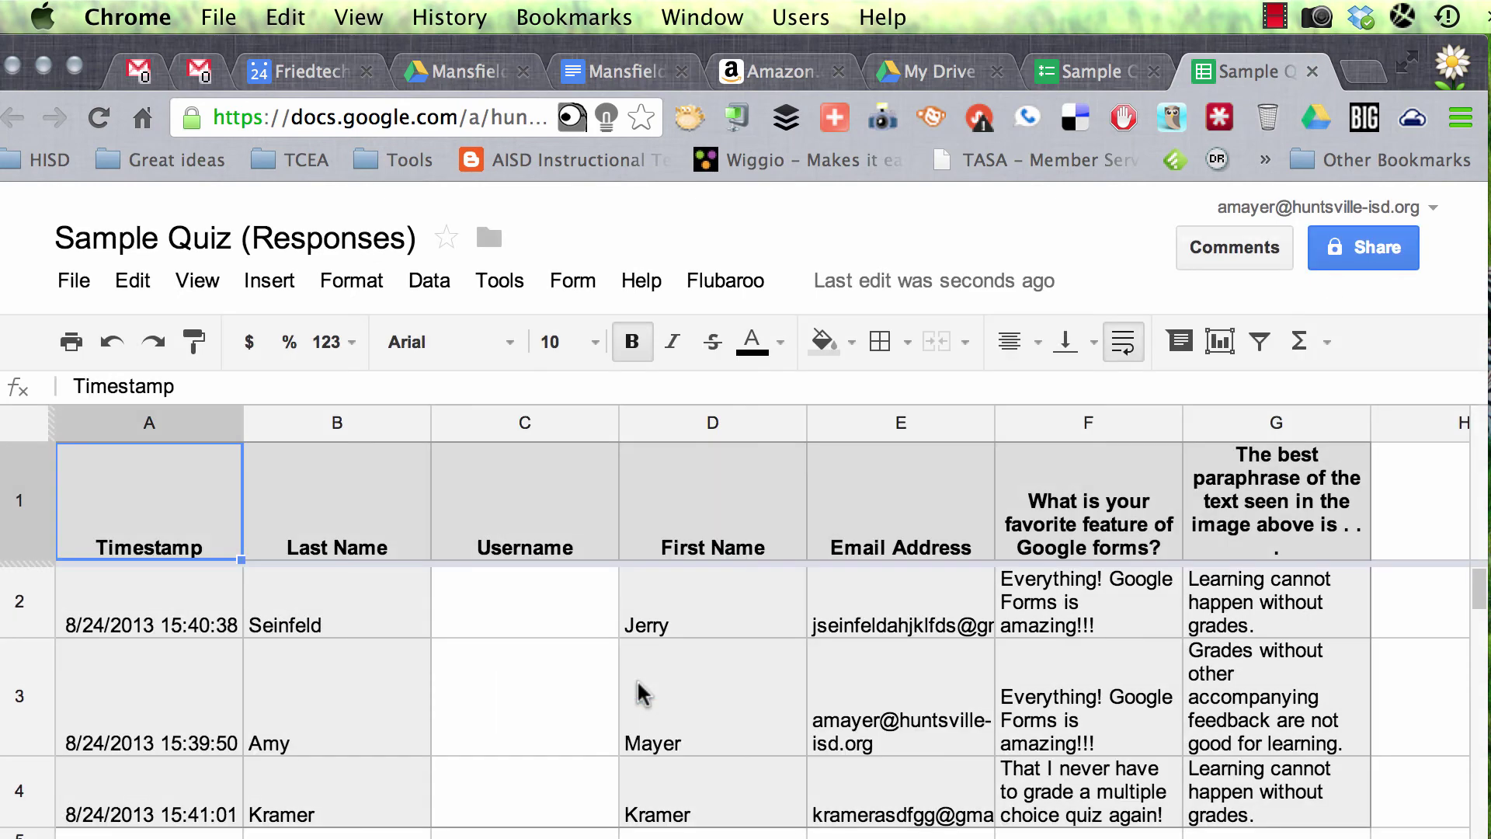
left_click(732, 281)
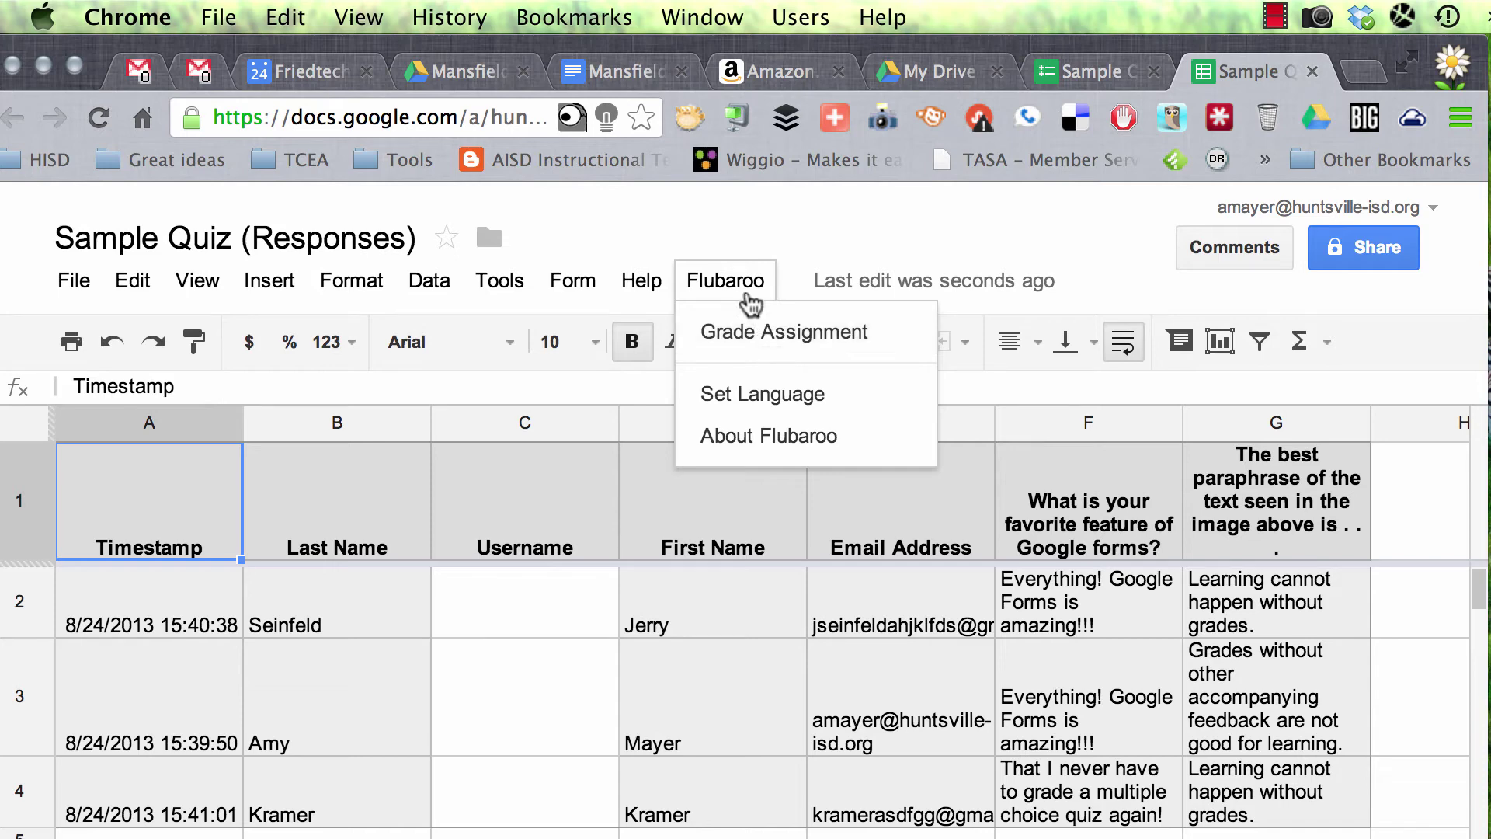
left_click(746, 332)
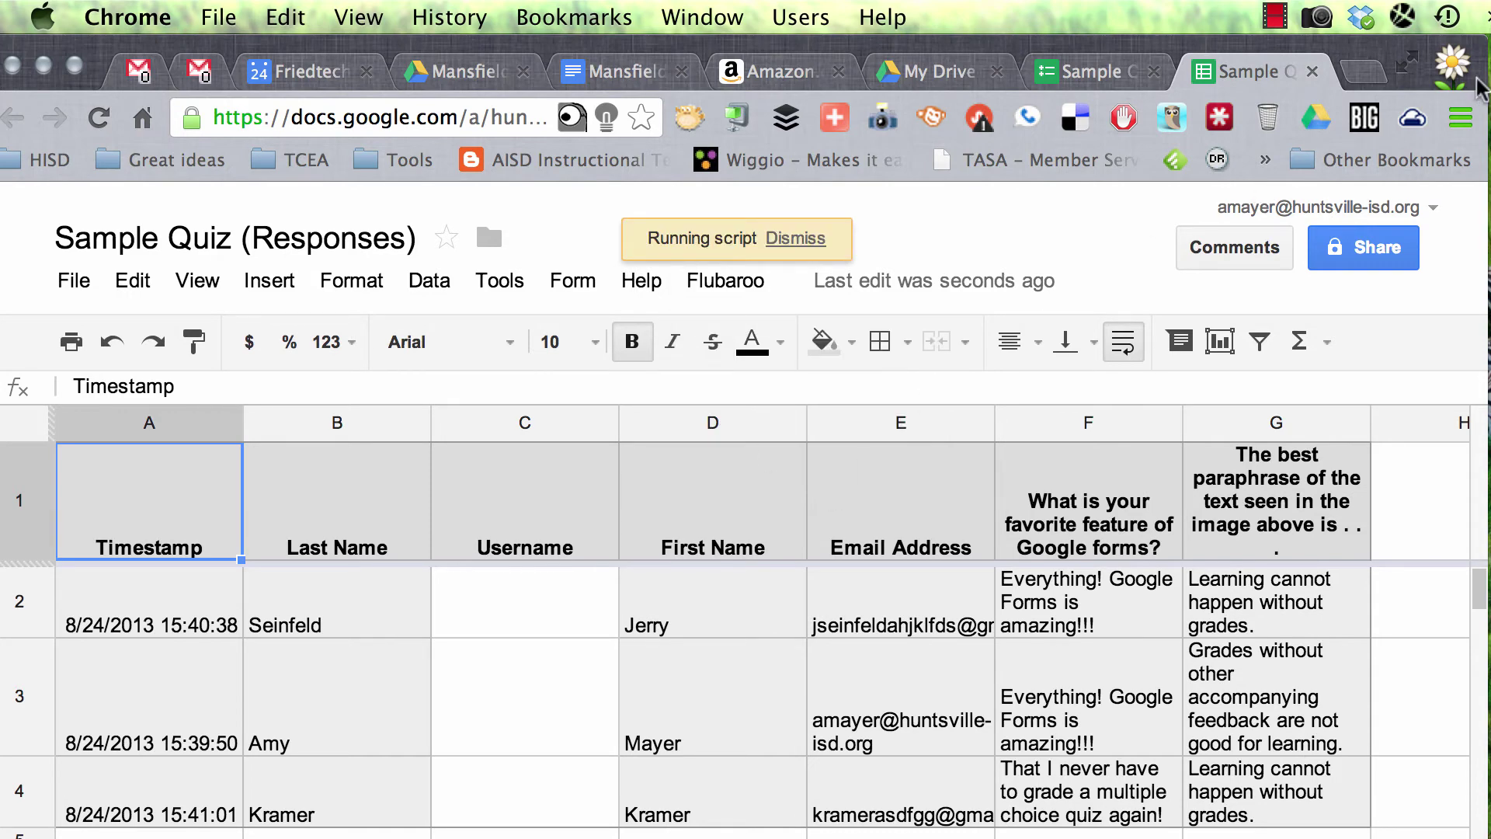
left_click(625, 640)
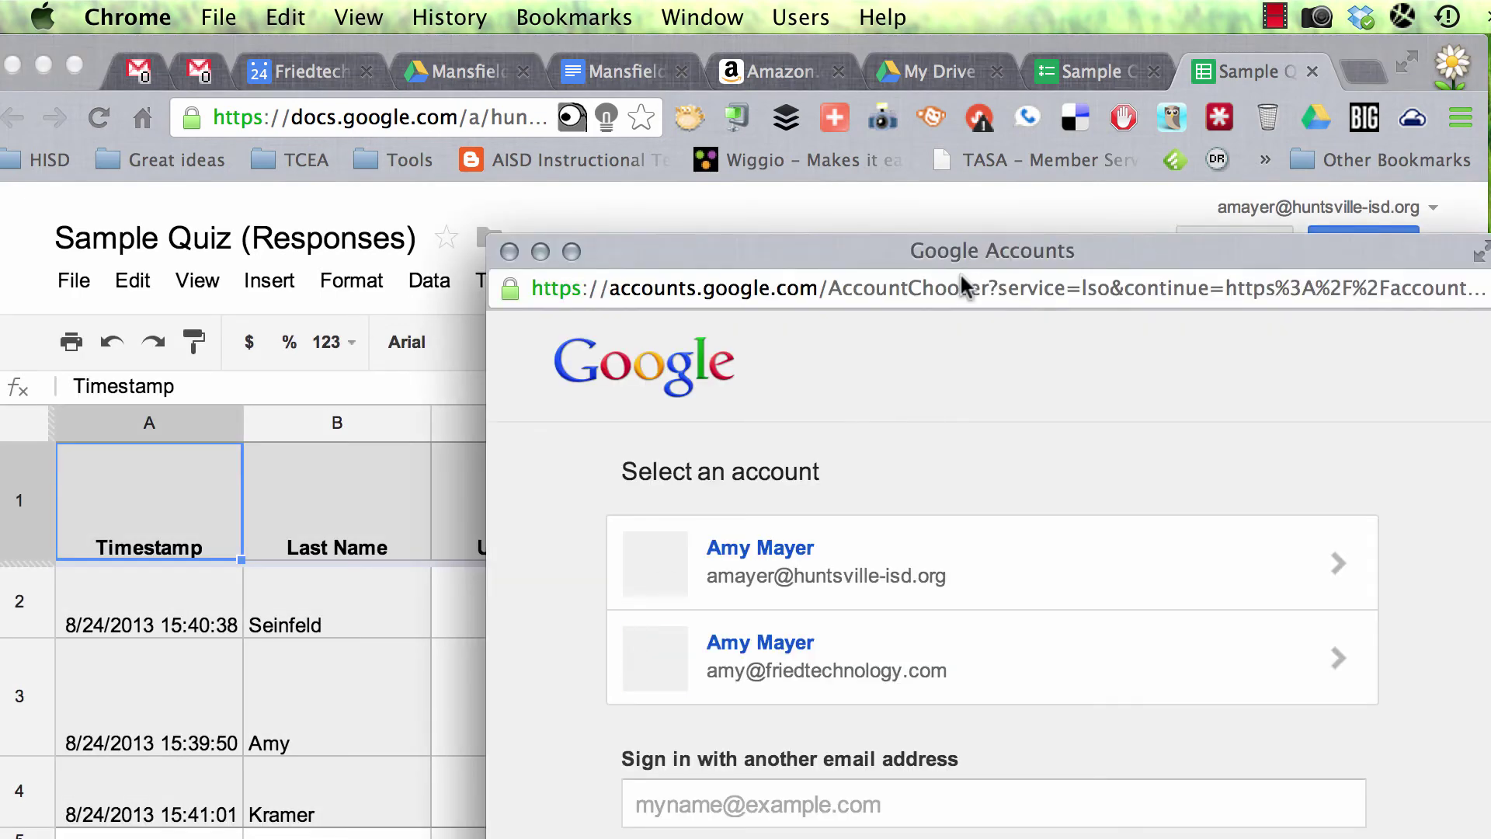
left_click_drag(960, 257, 669, 86)
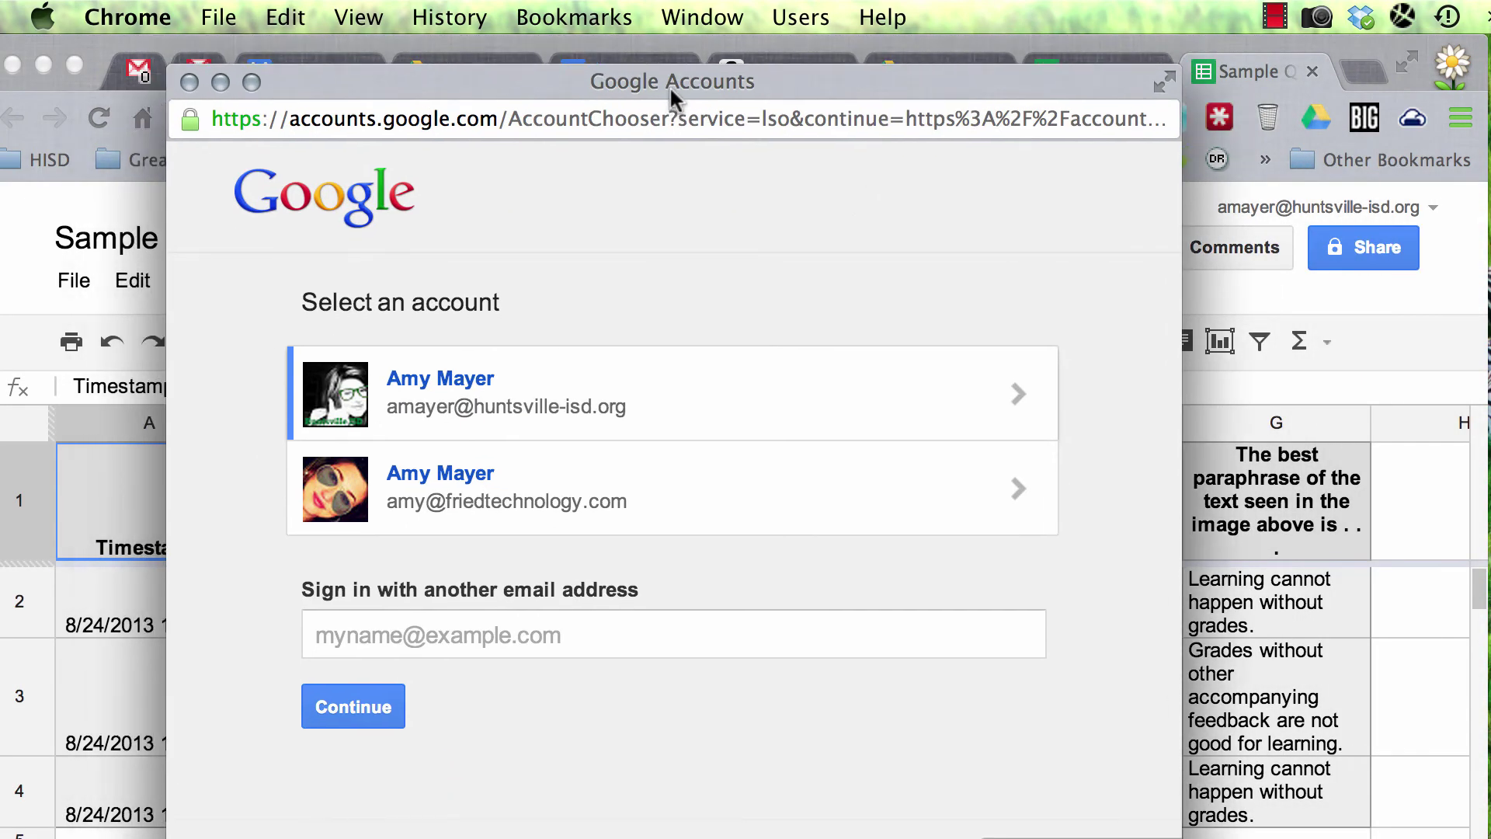
left_click(456, 417)
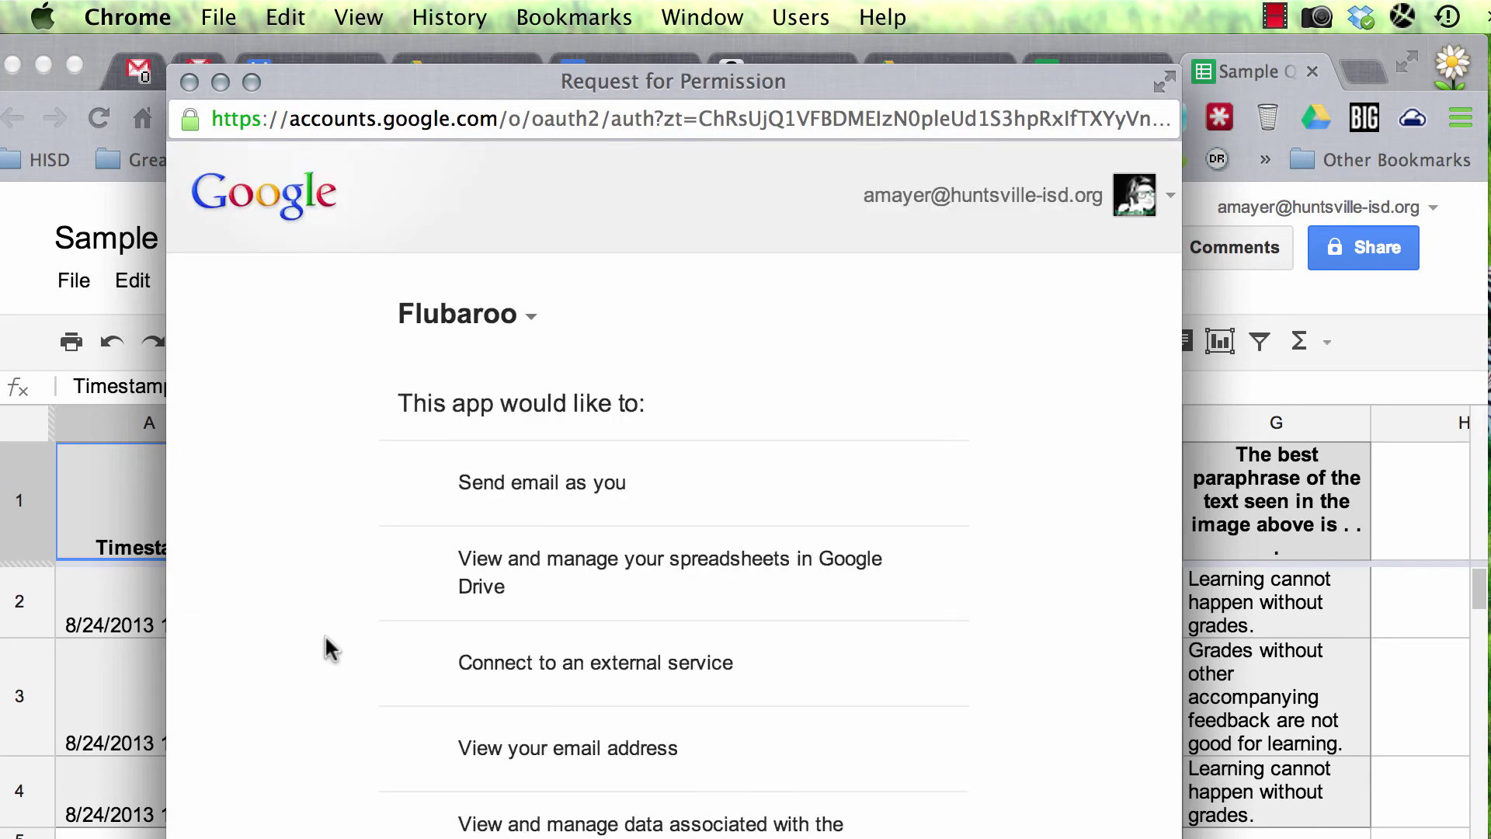
scroll(638, 522, "down", 5)
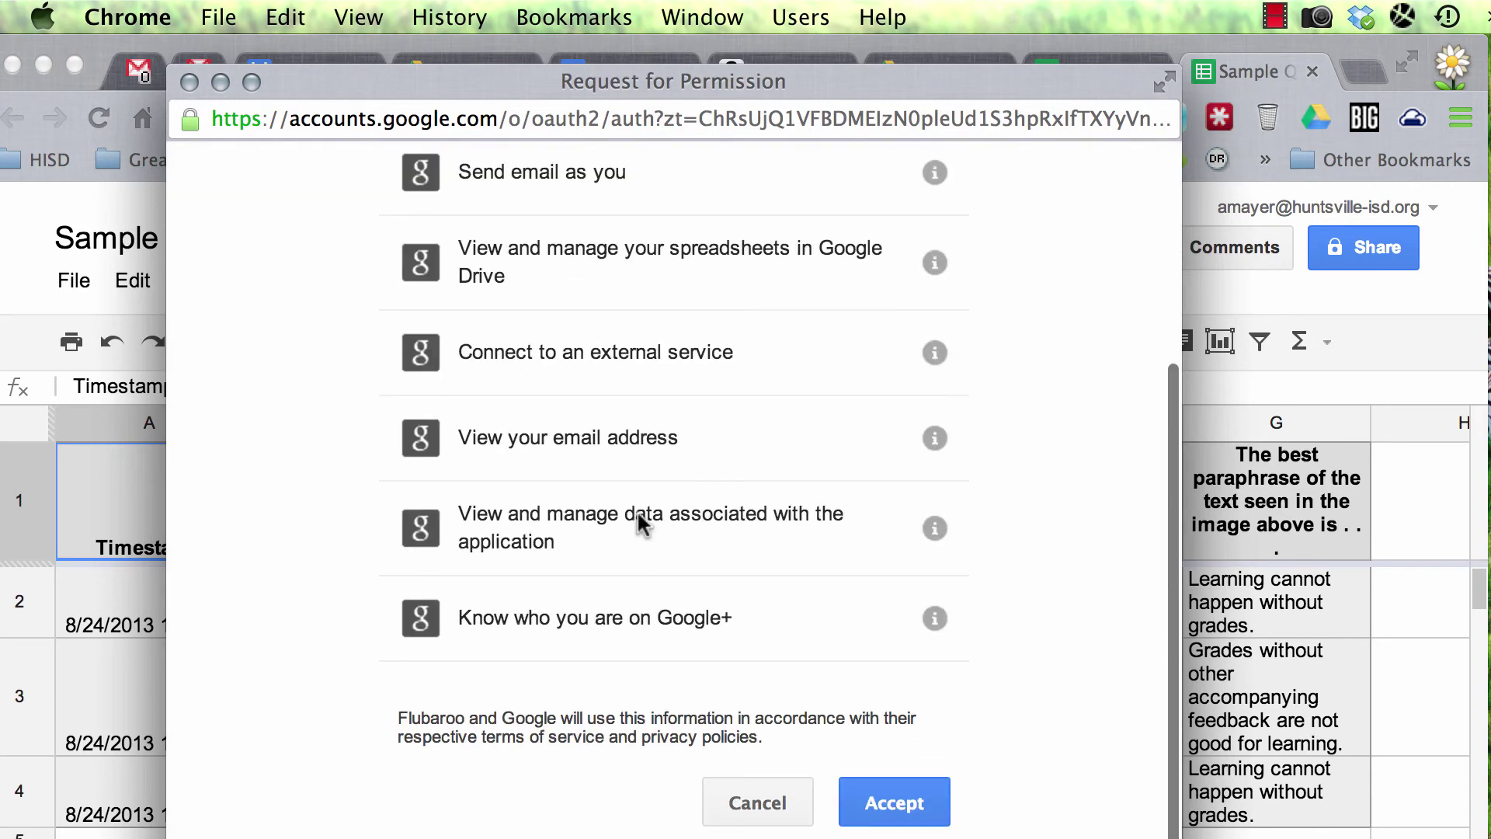
left_click(903, 805)
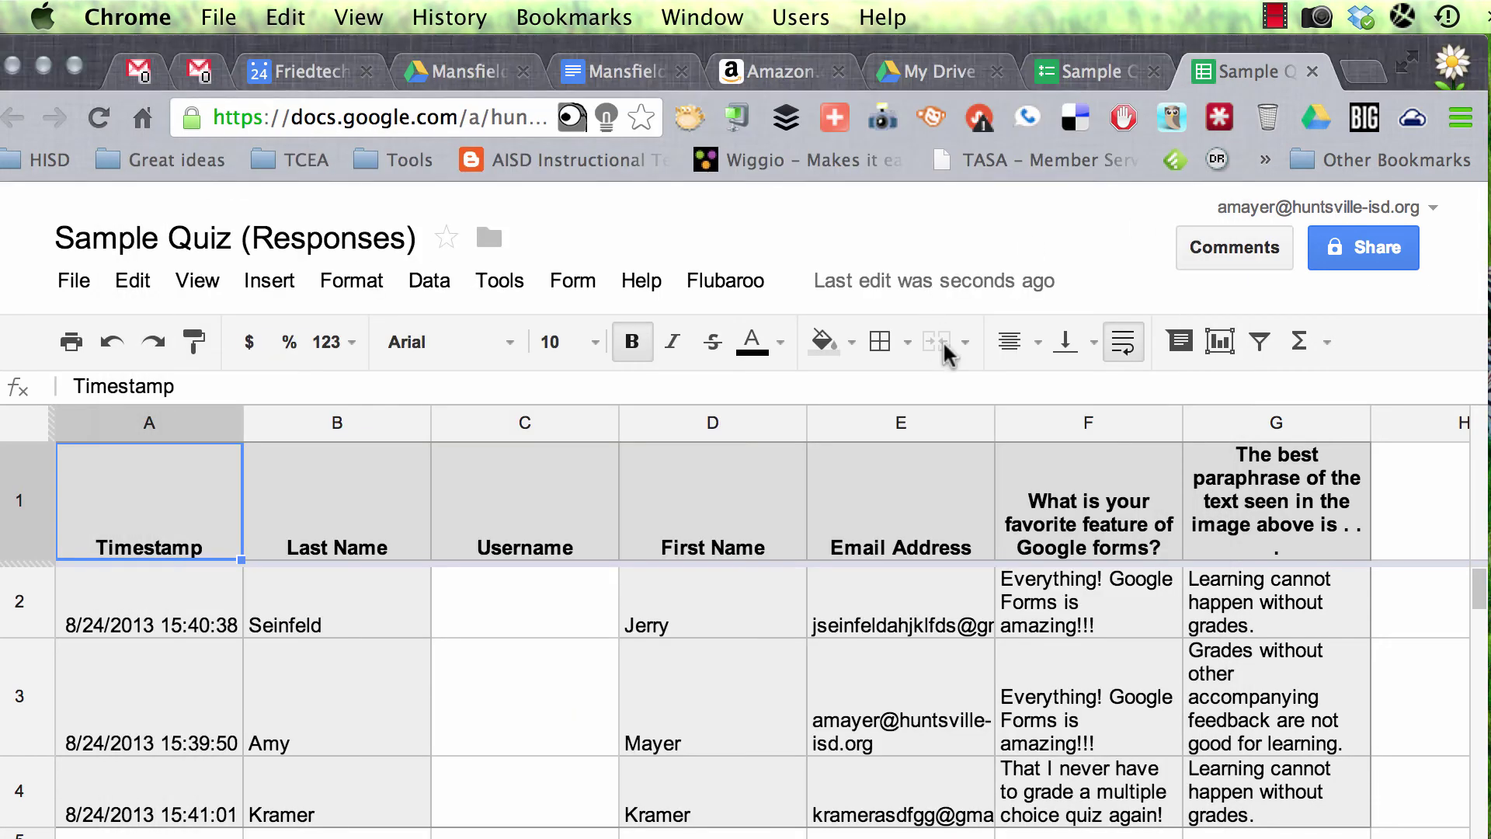
Step: Run Flubaroo Grade Assignment, keeping First Name and Email Address as identifiers and skipping Username
left_click(726, 280)
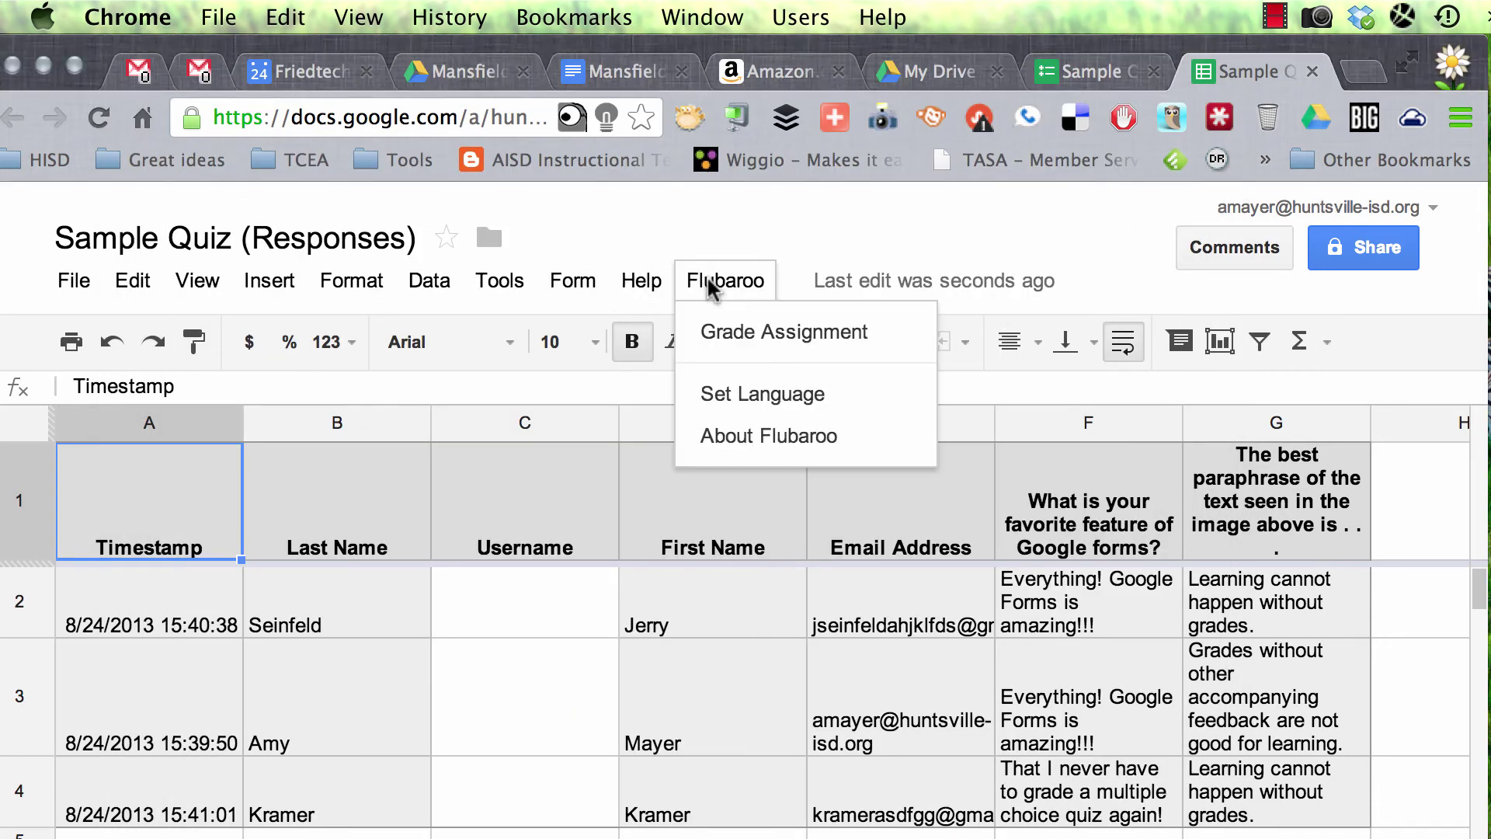
left_click(766, 345)
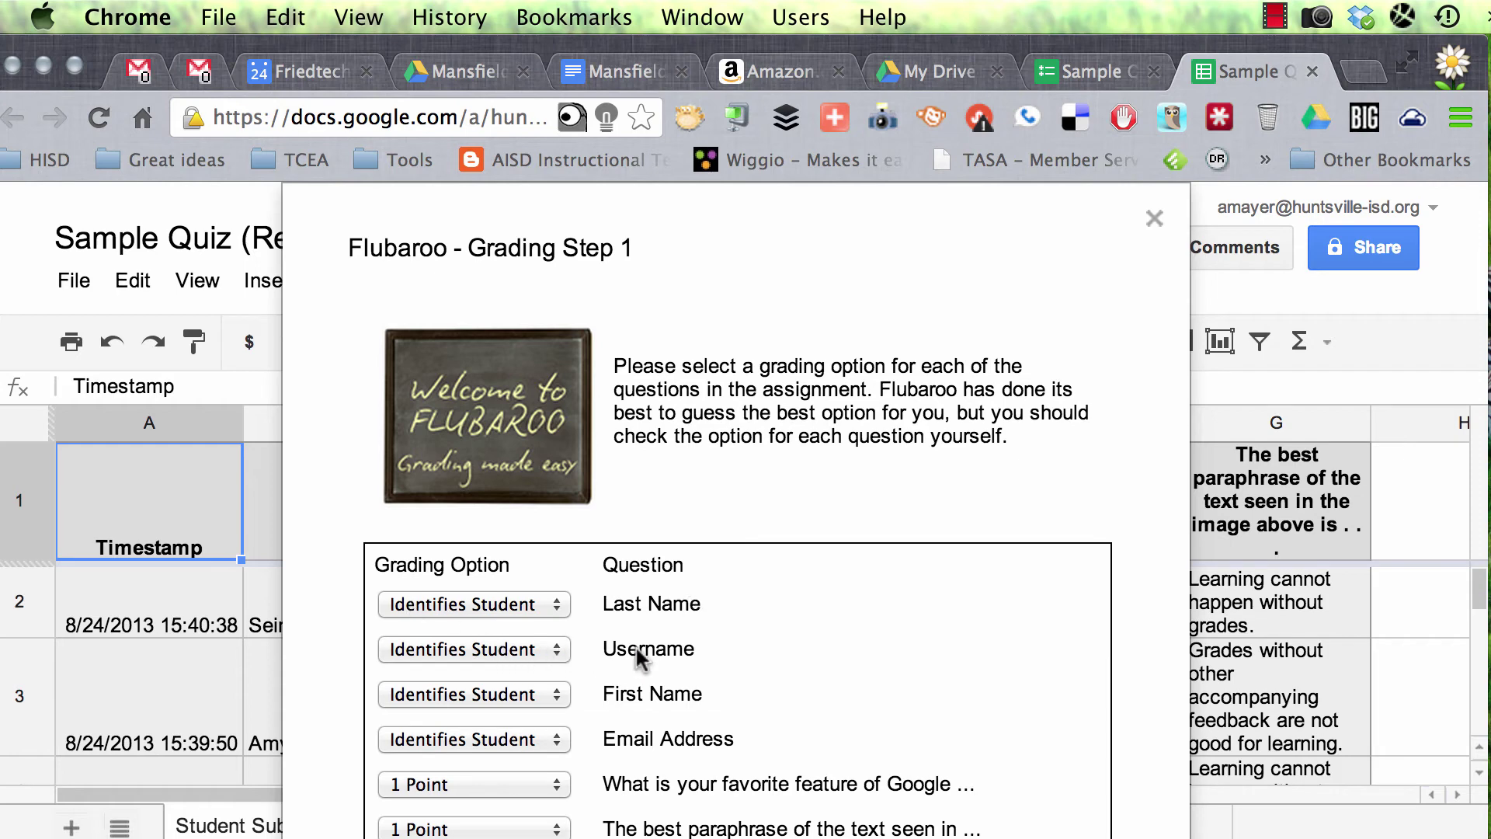
left_click(520, 692)
left_click(767, 626)
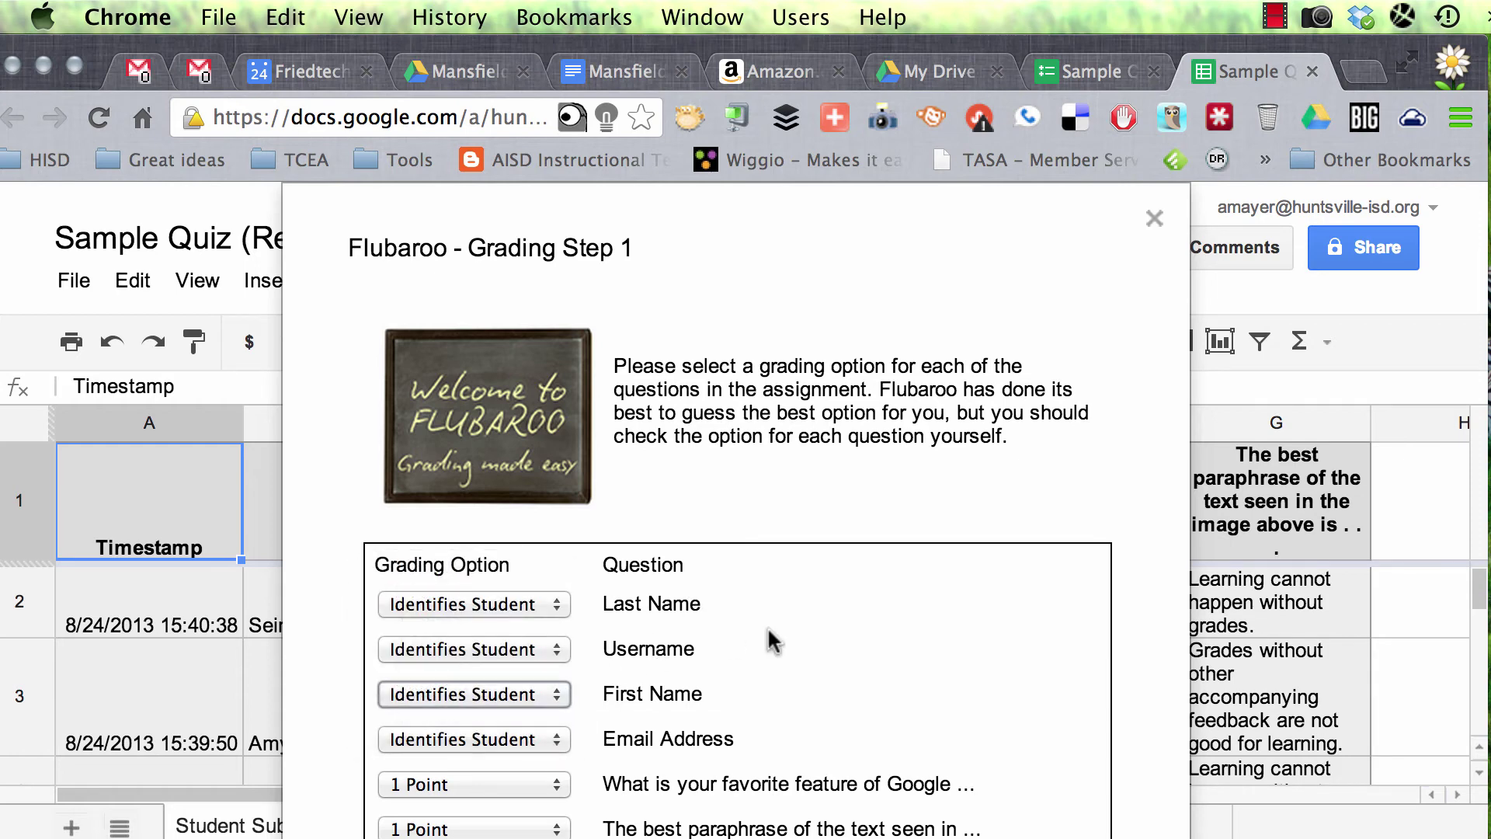
left_click(535, 658)
left_click(528, 678)
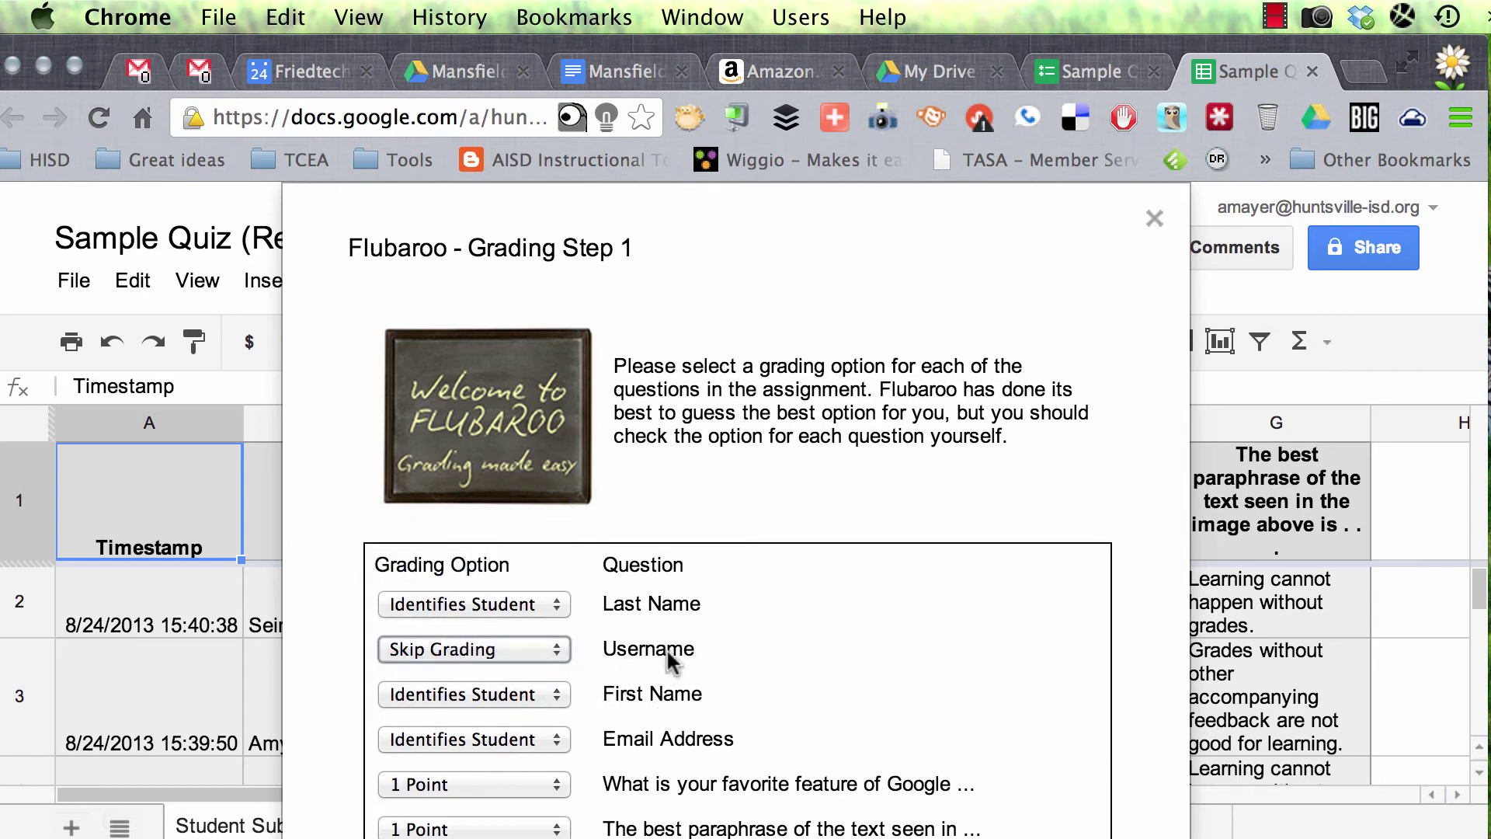
left_click(532, 738)
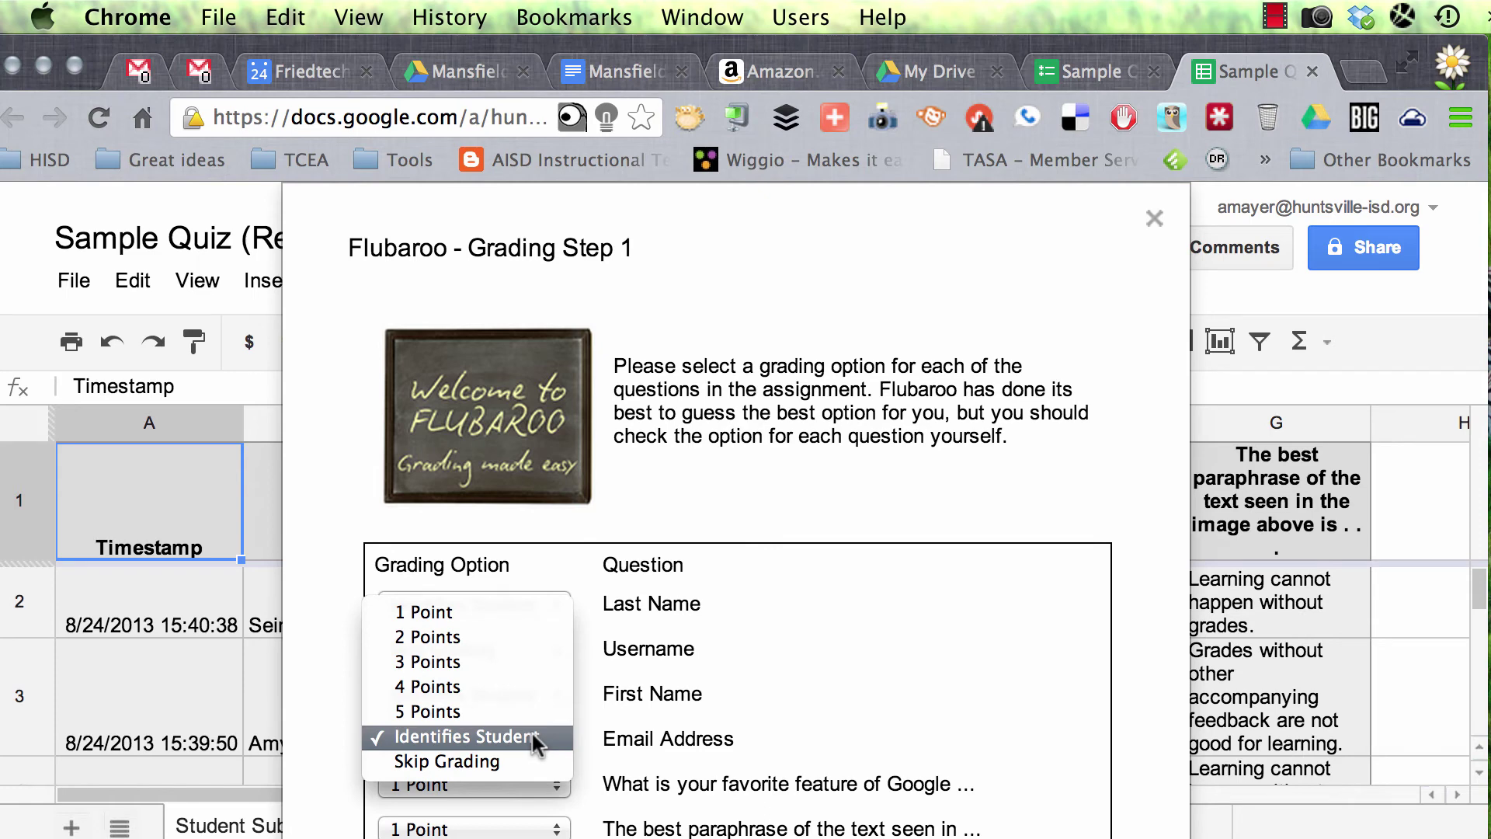
left_click(532, 739)
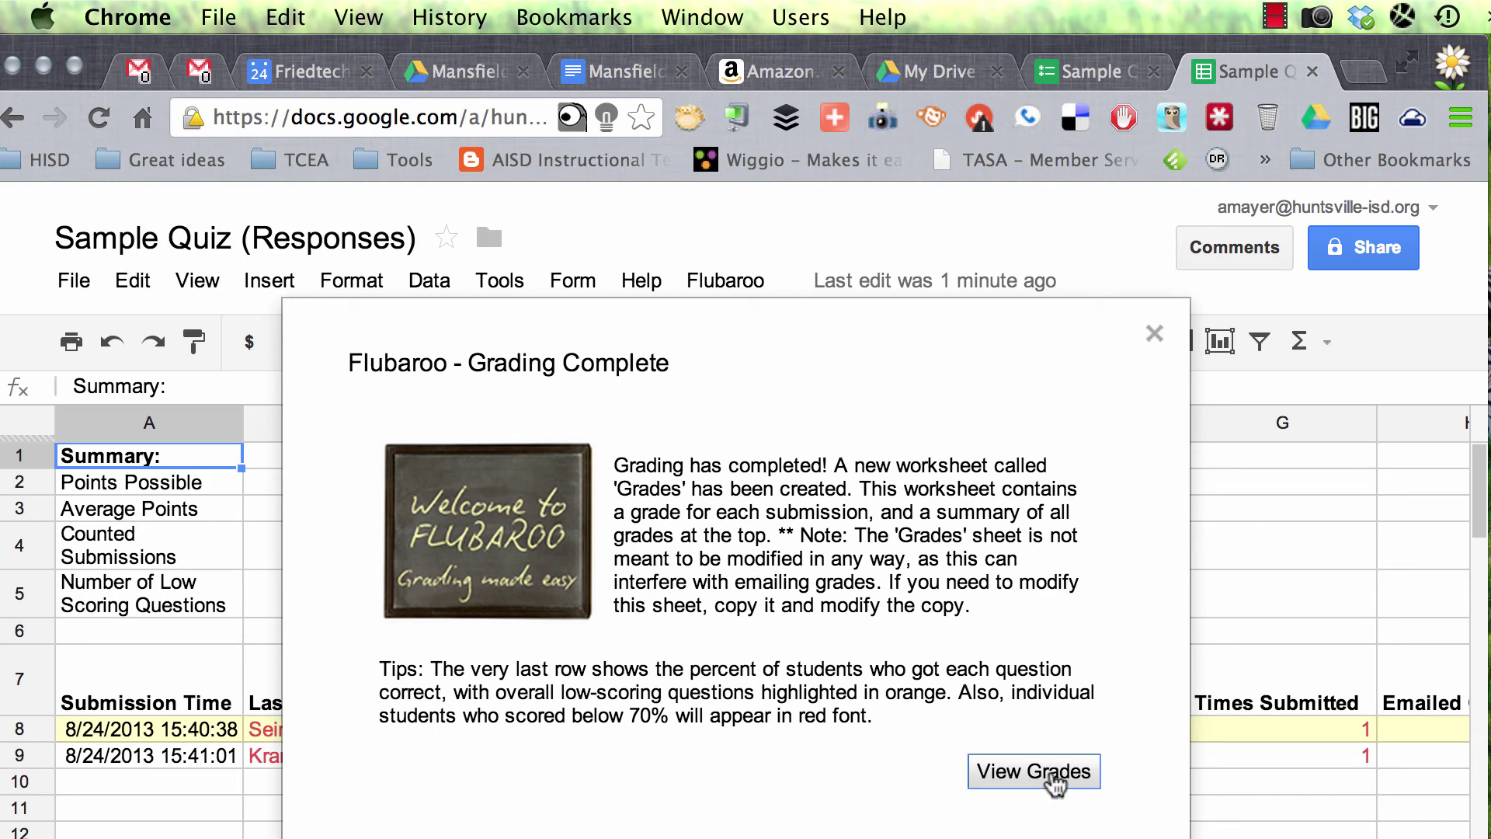
Step: View the Grades sheet with submissions at 50% and 0%, then open the Flubaroo menu
left_click(1055, 780)
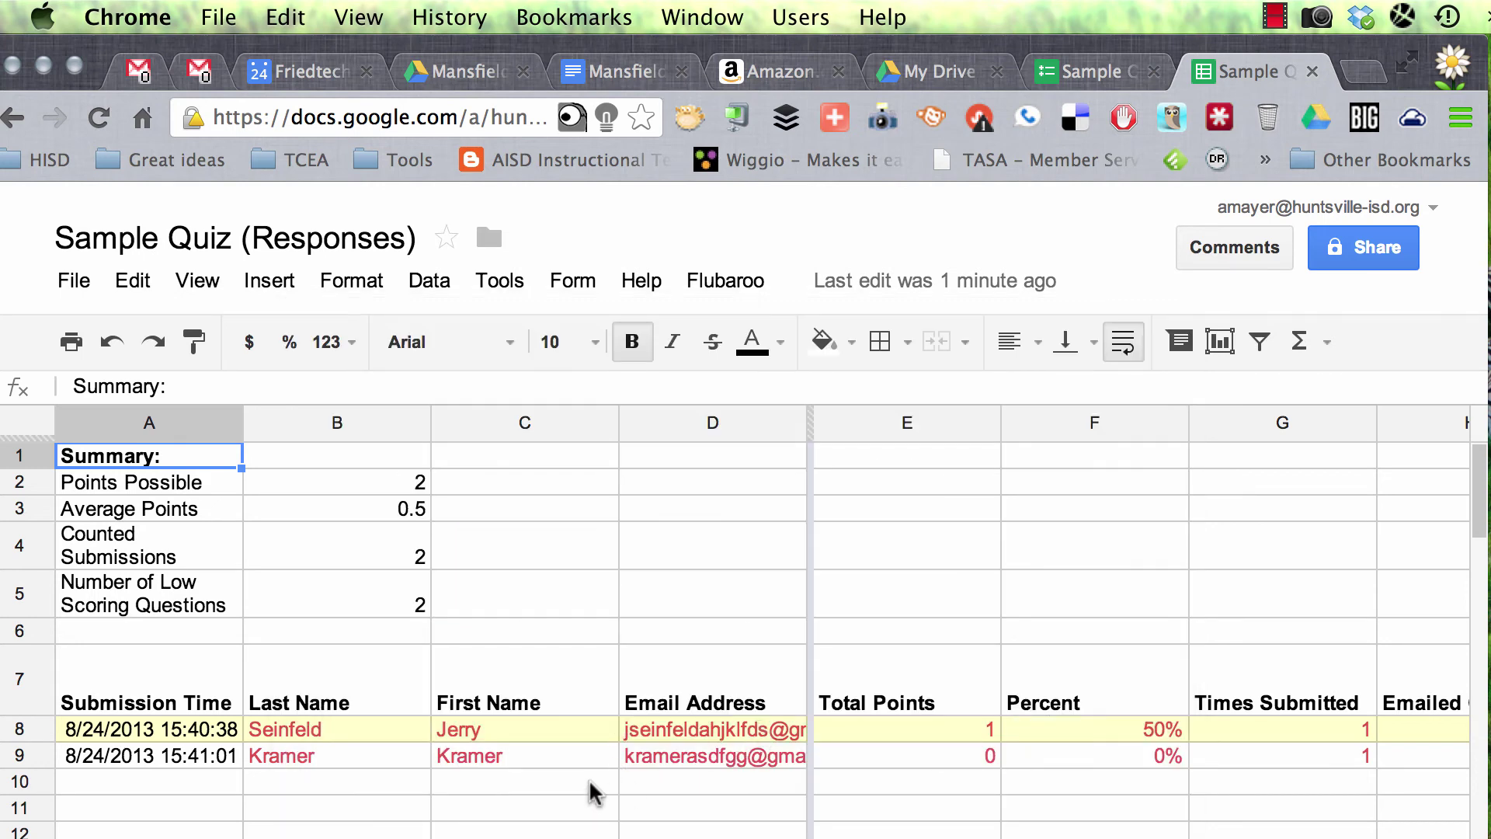
scroll(964, 742, "down", 3)
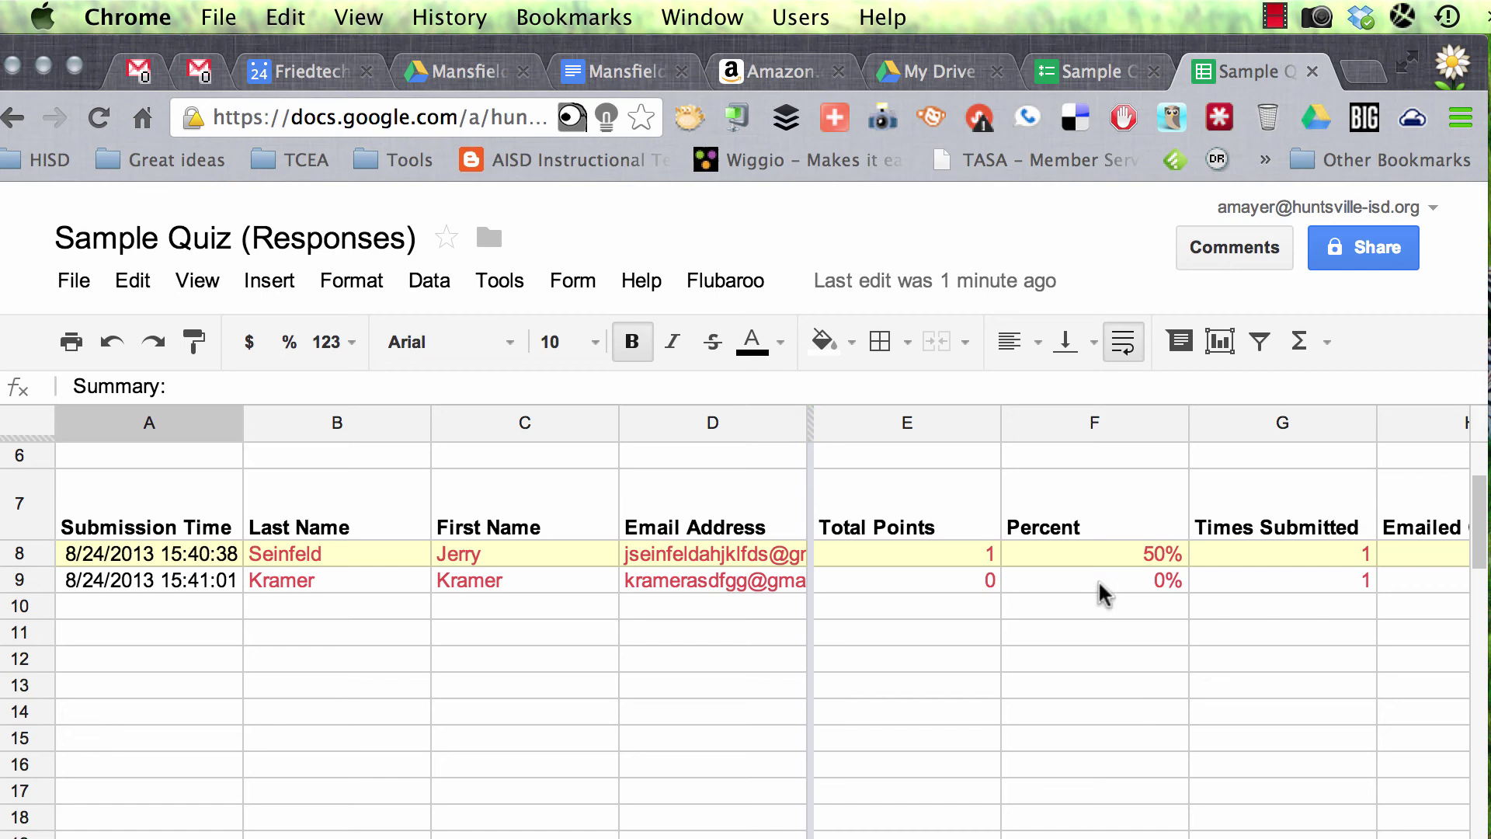
left_click(1276, 15)
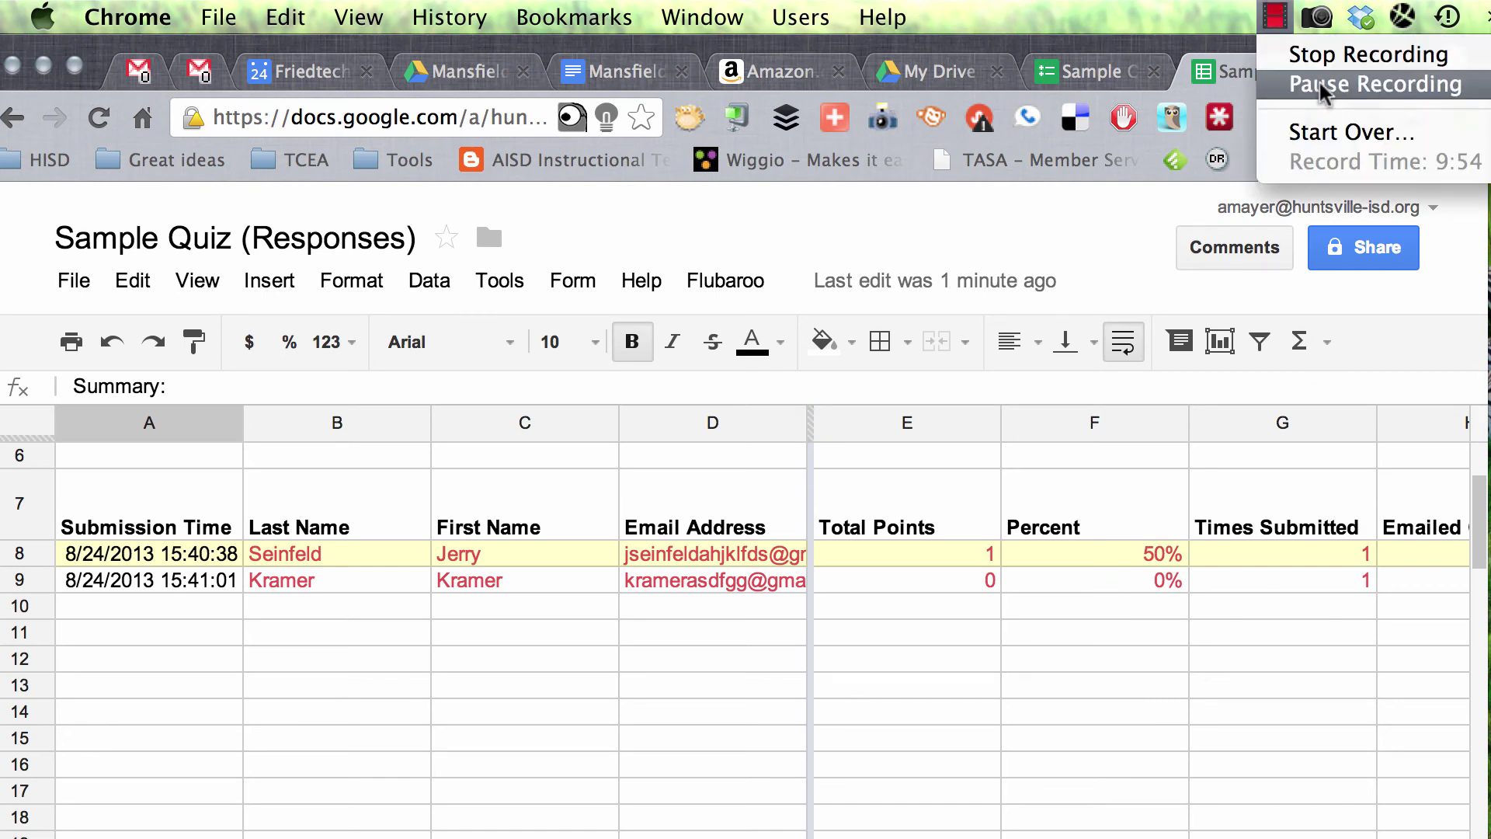
left_click(1015, 420)
left_click(739, 285)
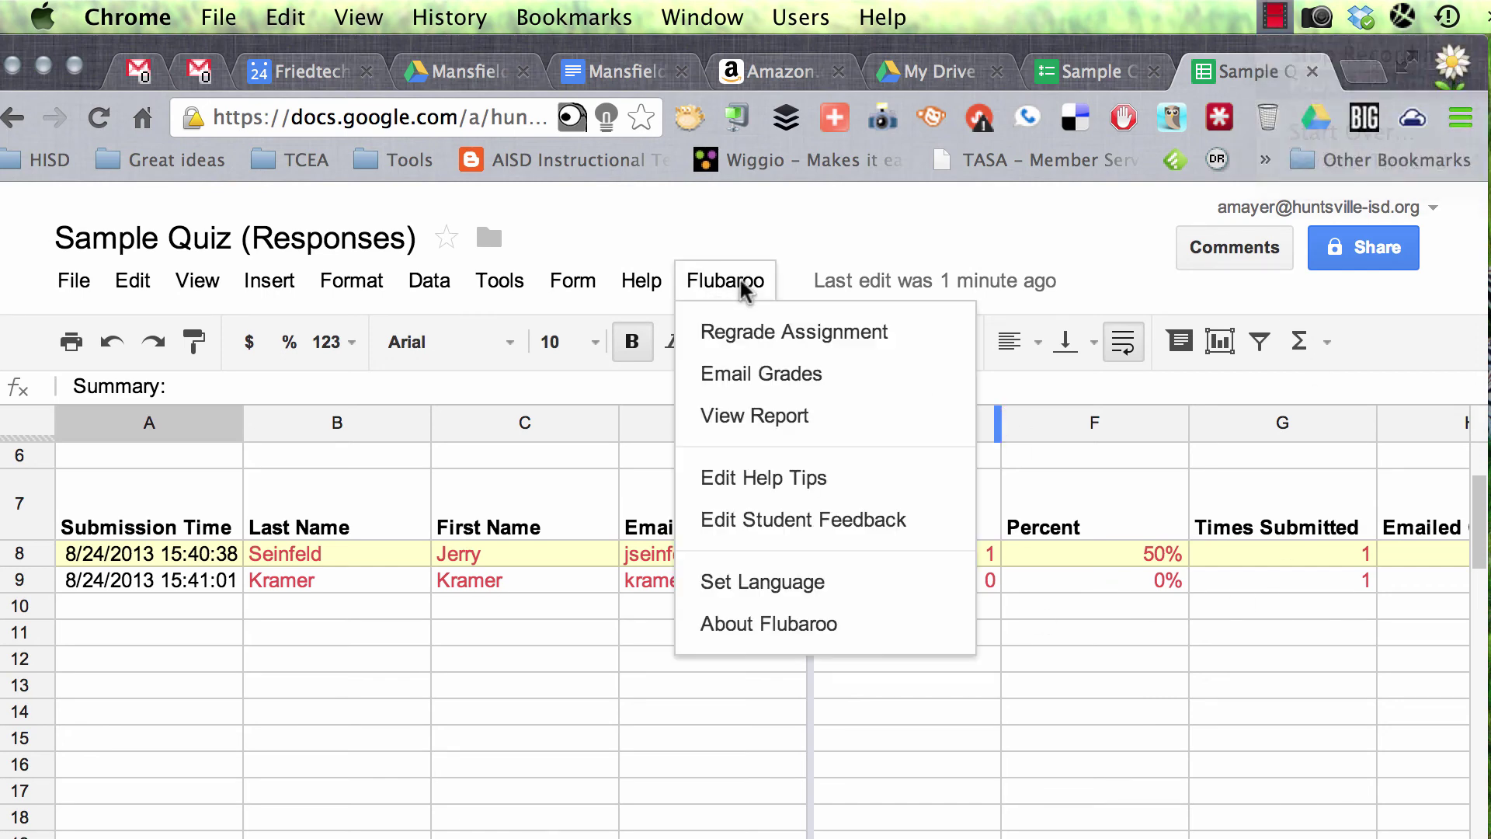
Step: Dismiss Flubaroo's Email Grades window so row 10 shows the third graded submission
left_click(783, 383)
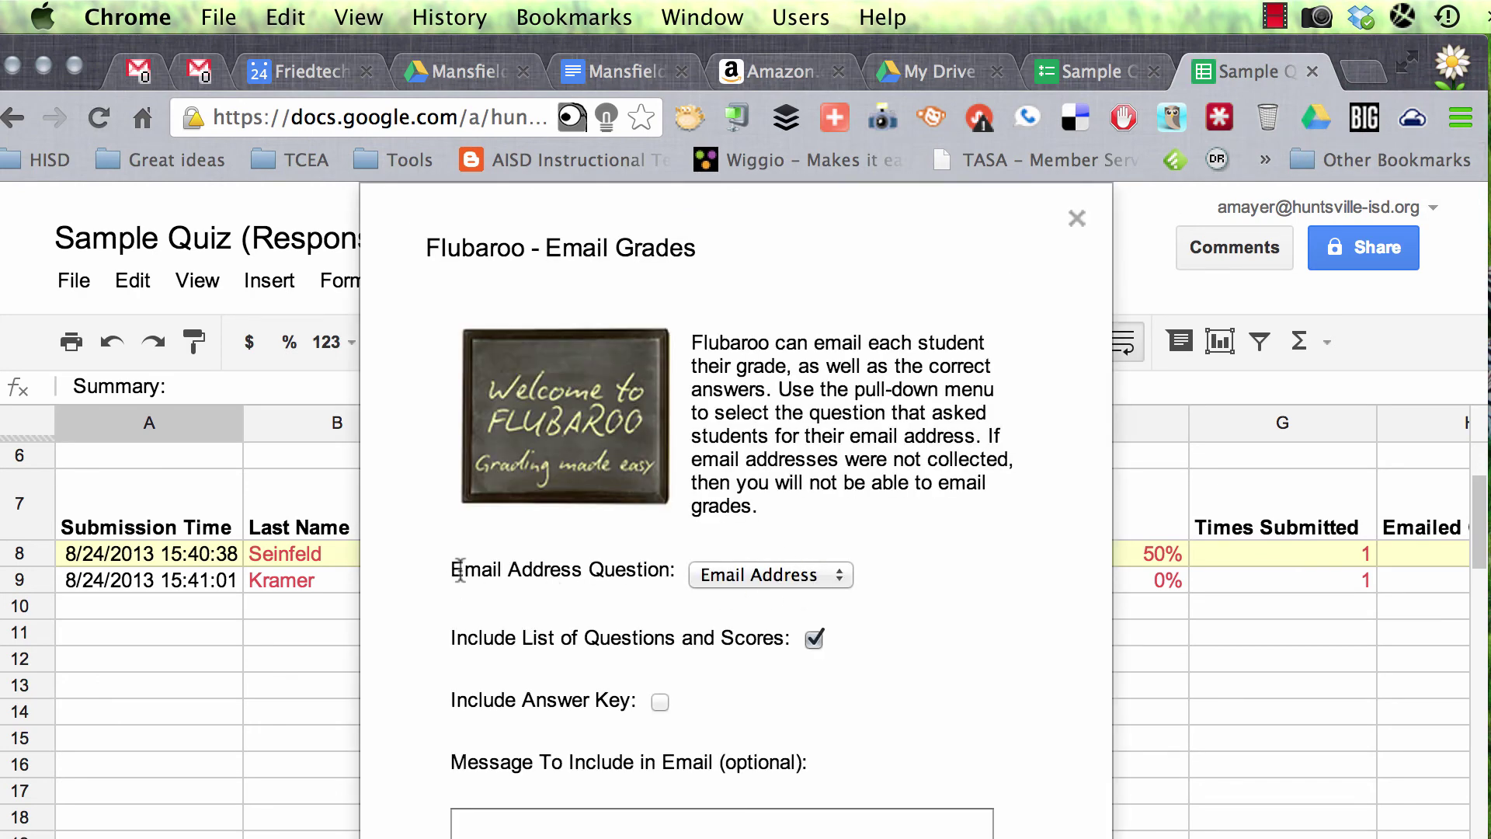
left_click_drag(460, 570, 621, 570)
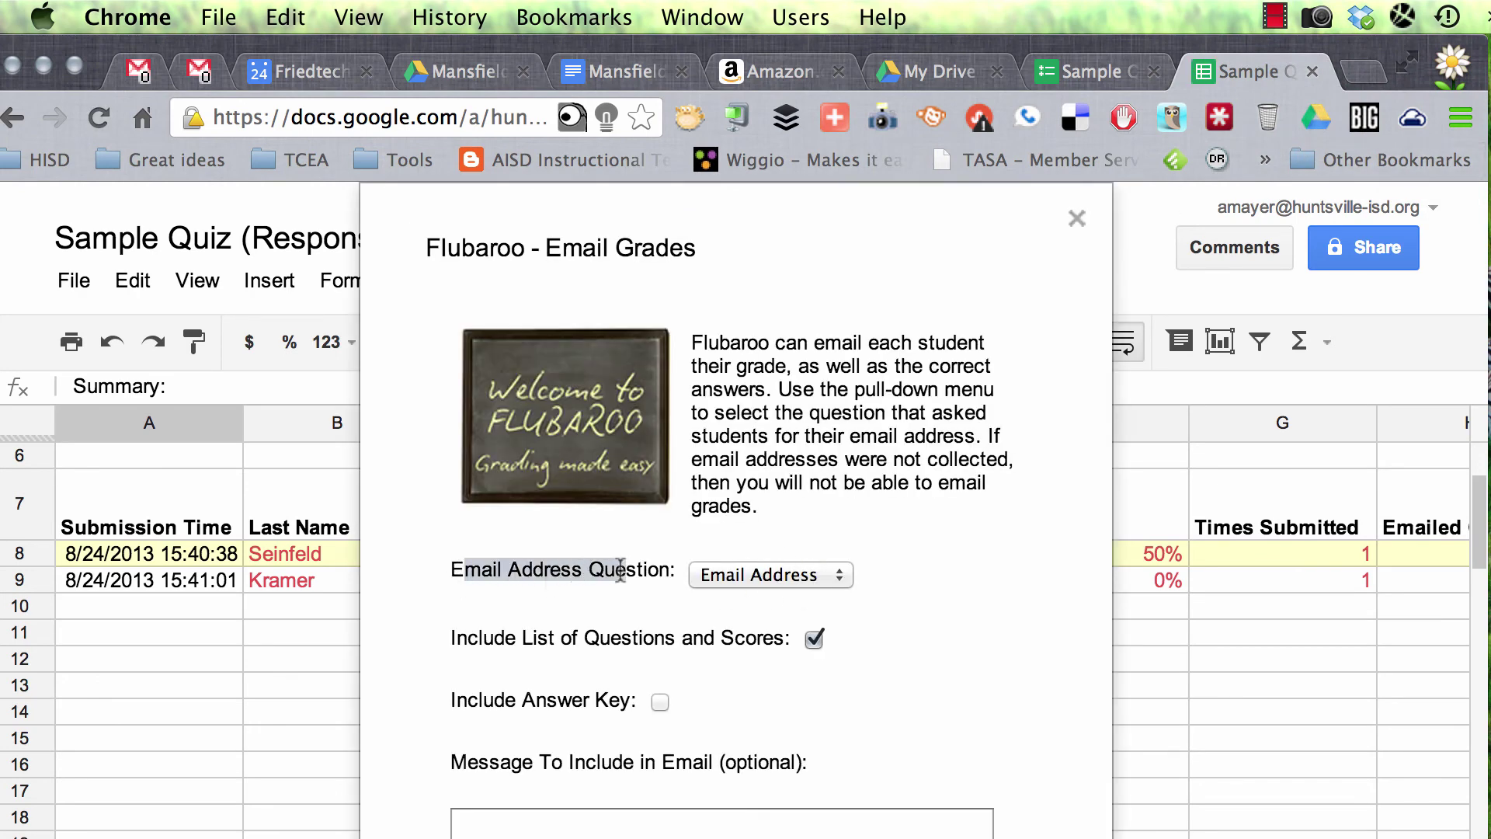
left_click(686, 616)
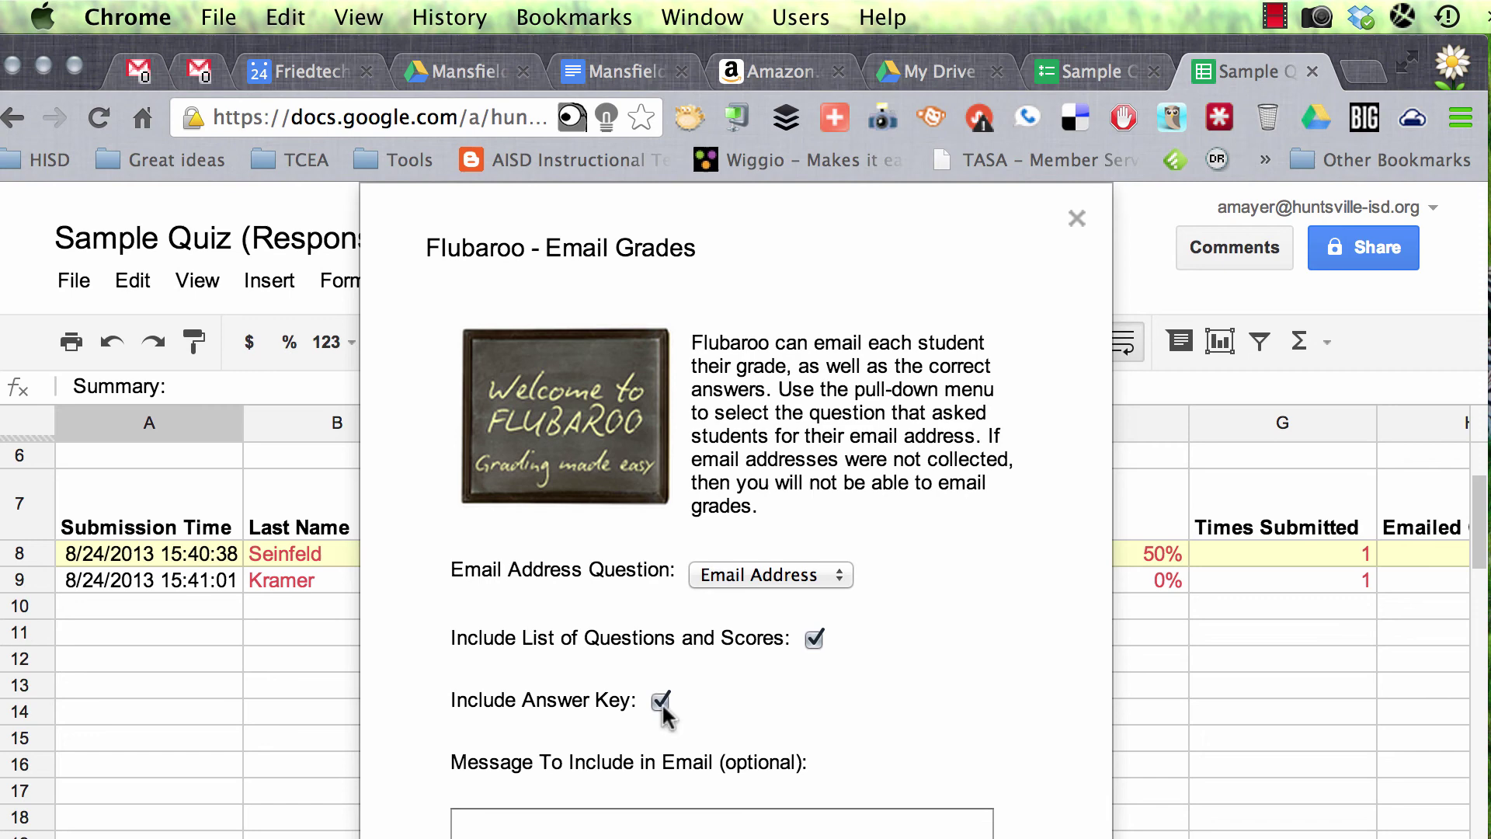
left_click(849, 829)
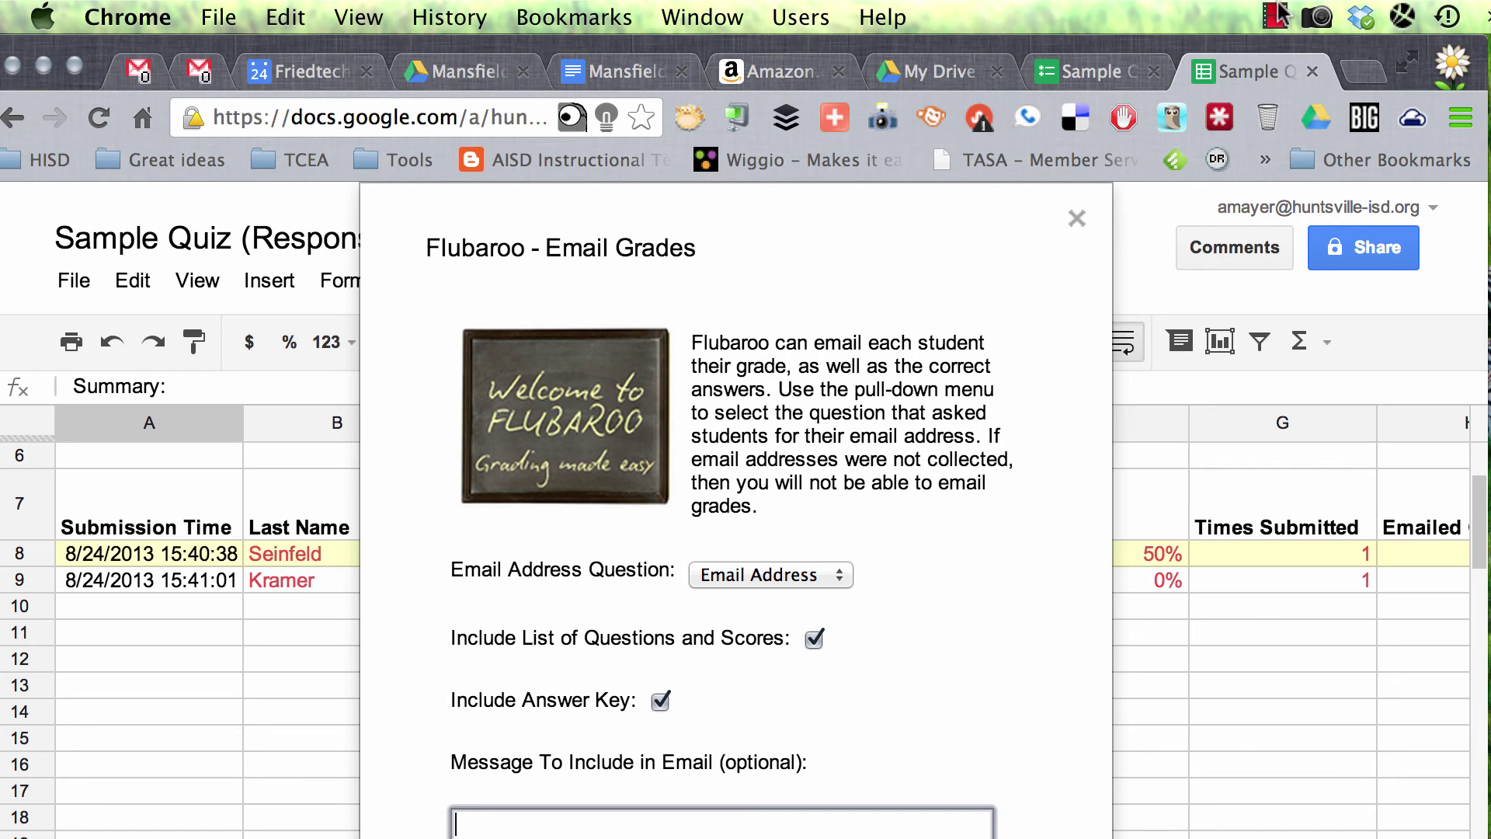
left_click(1274, 15)
left_click(1348, 93)
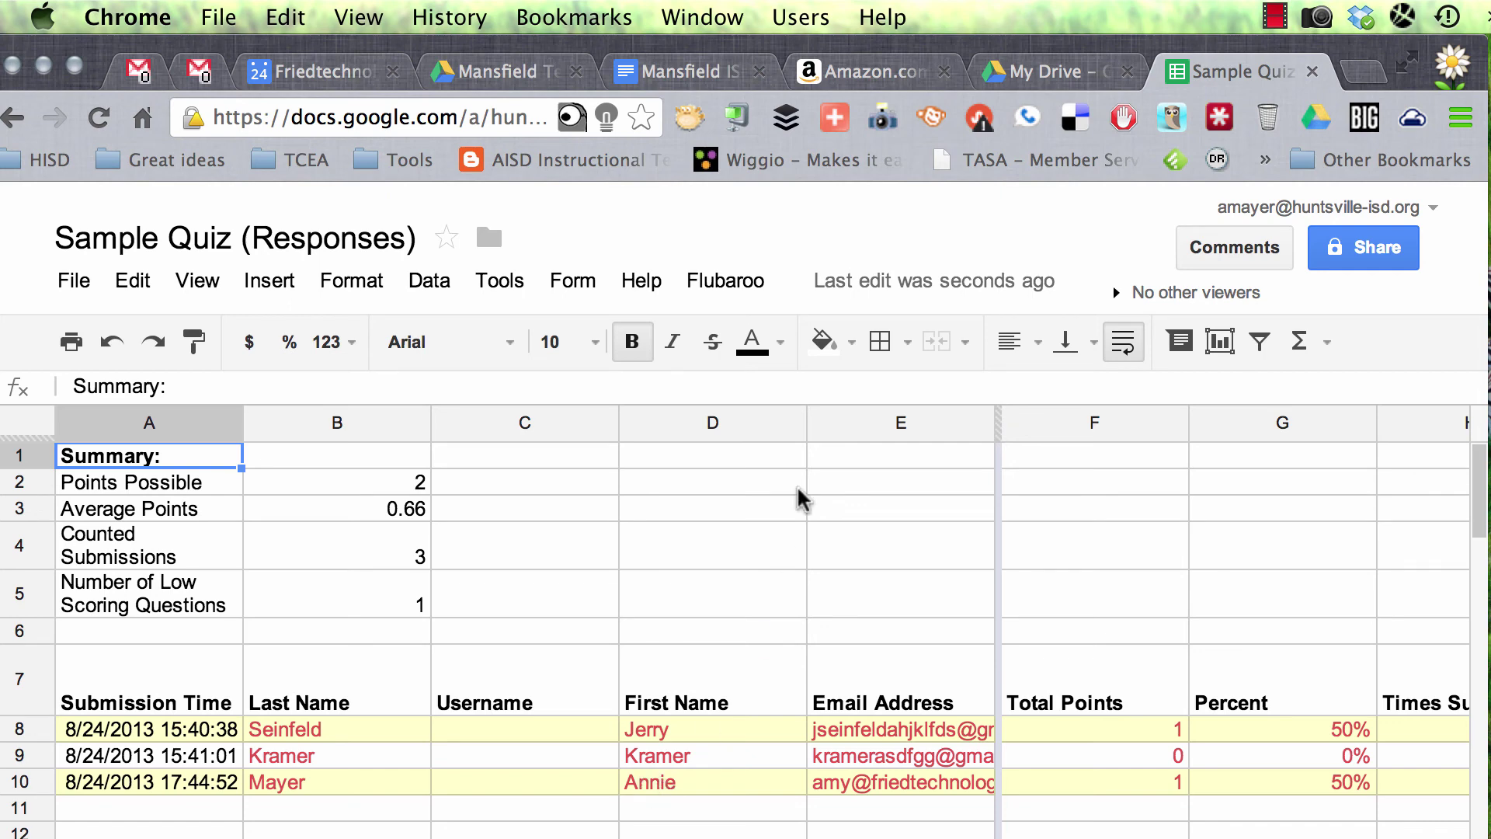
Step: Choose Email Grades from the Flubaroo menu in the responses sheet
left_click(752, 283)
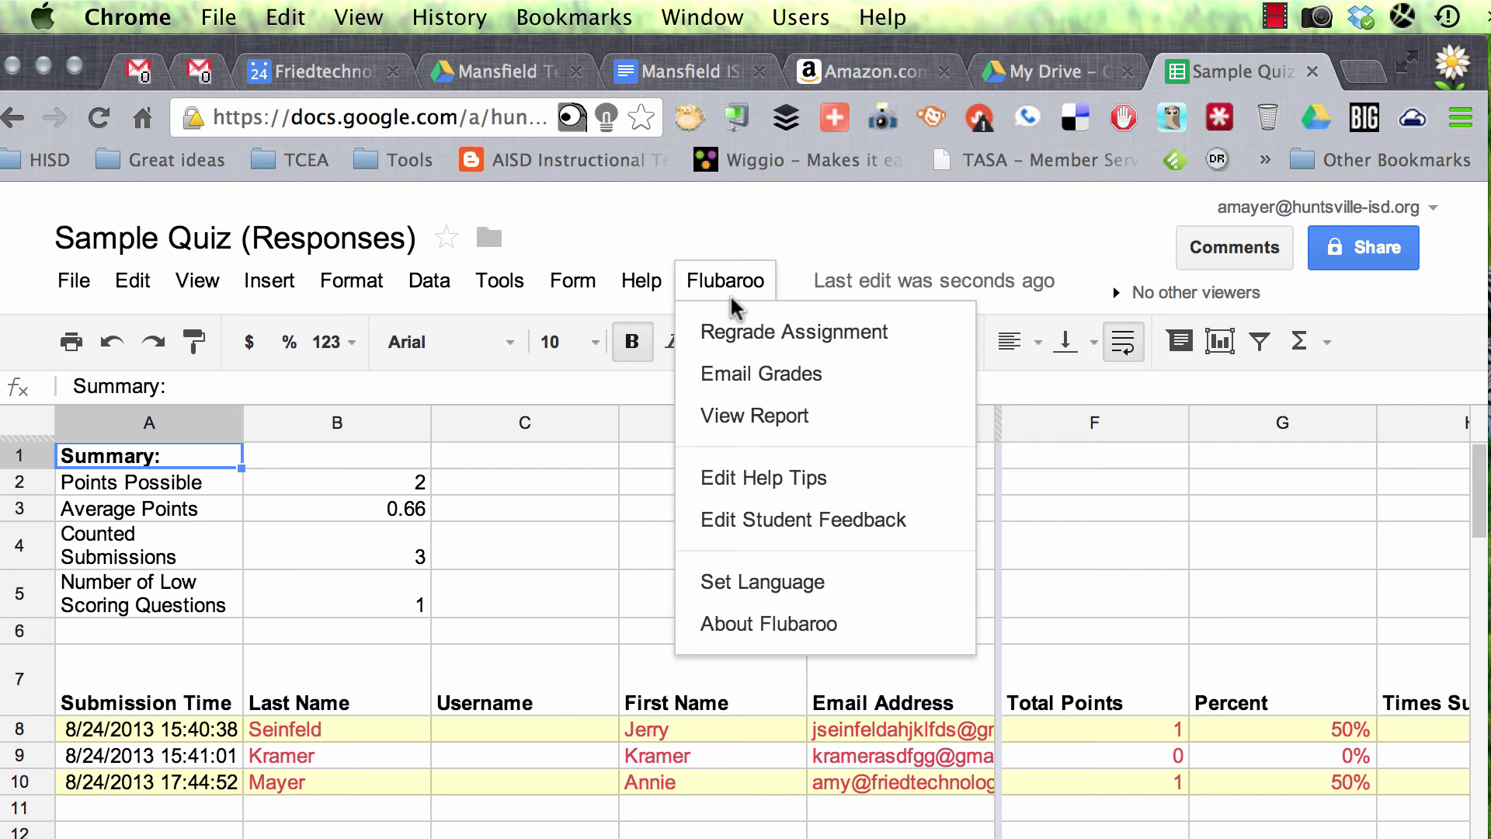
left_click(752, 376)
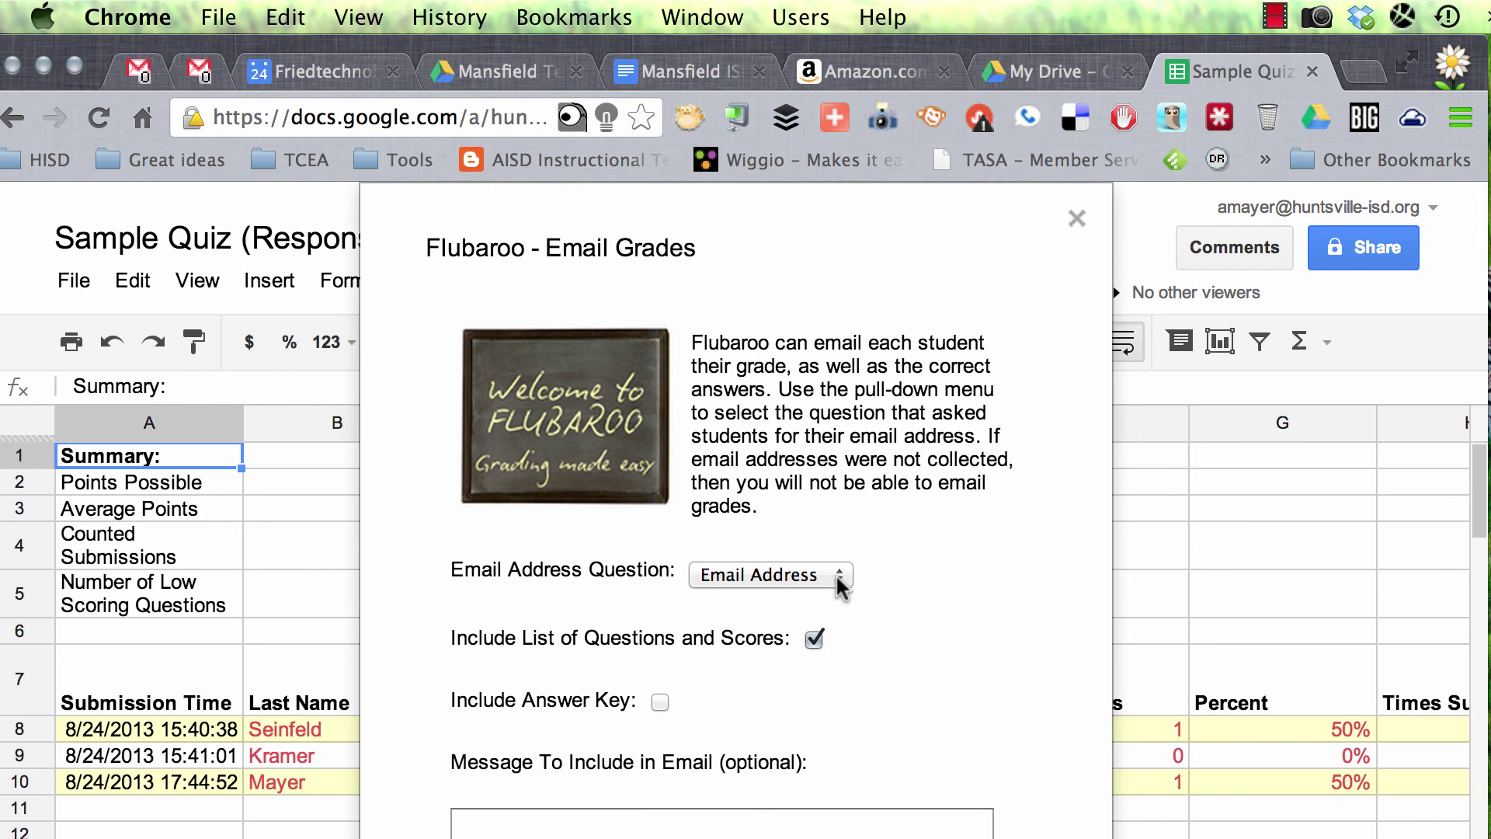
Step: Email all 3 grades with the answer key and a note that retakes are tomorrow at 3:30
left_click_drag(462, 561, 636, 576)
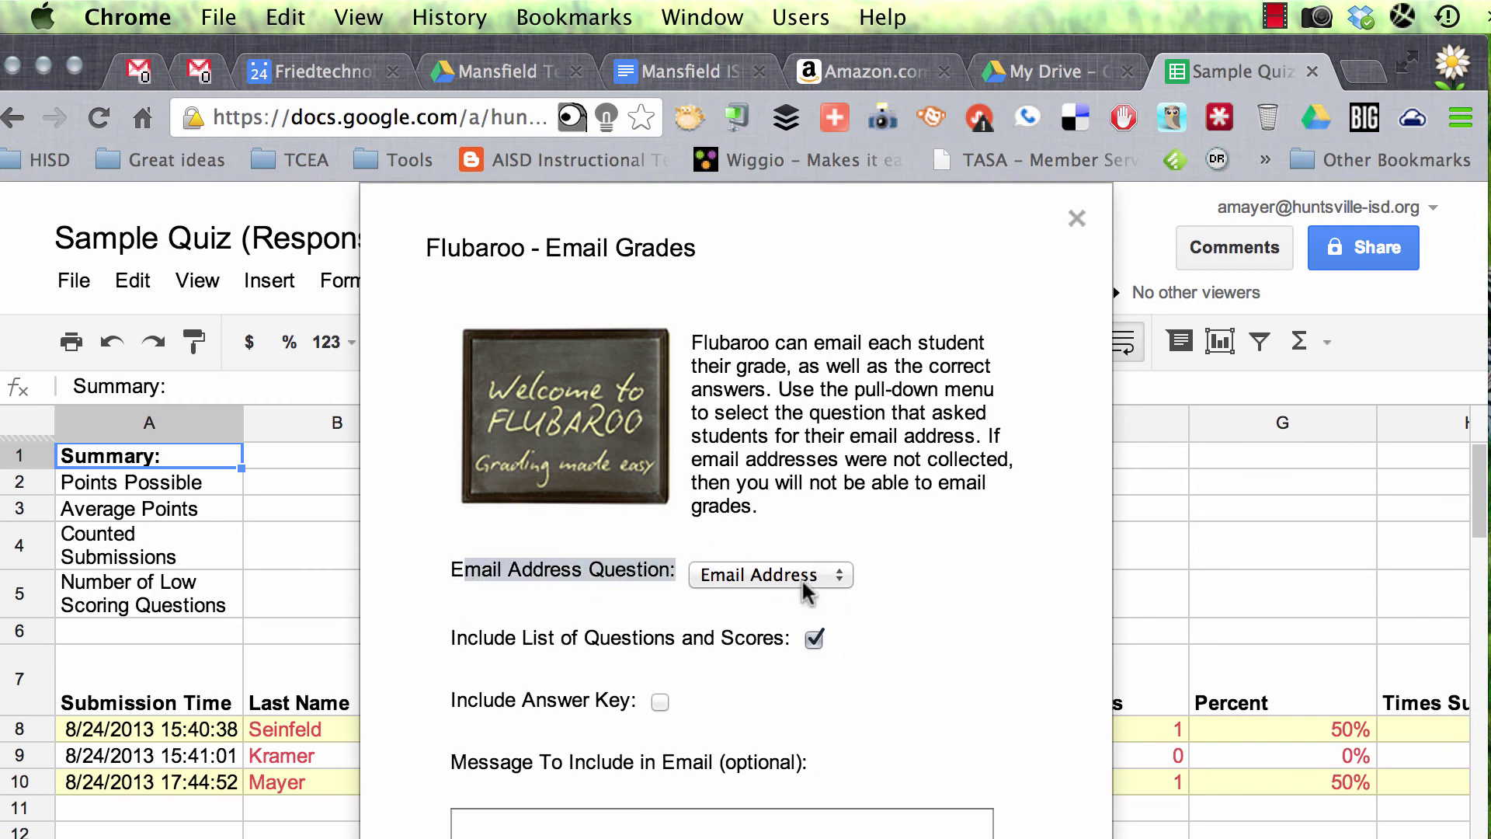
left_click(554, 609)
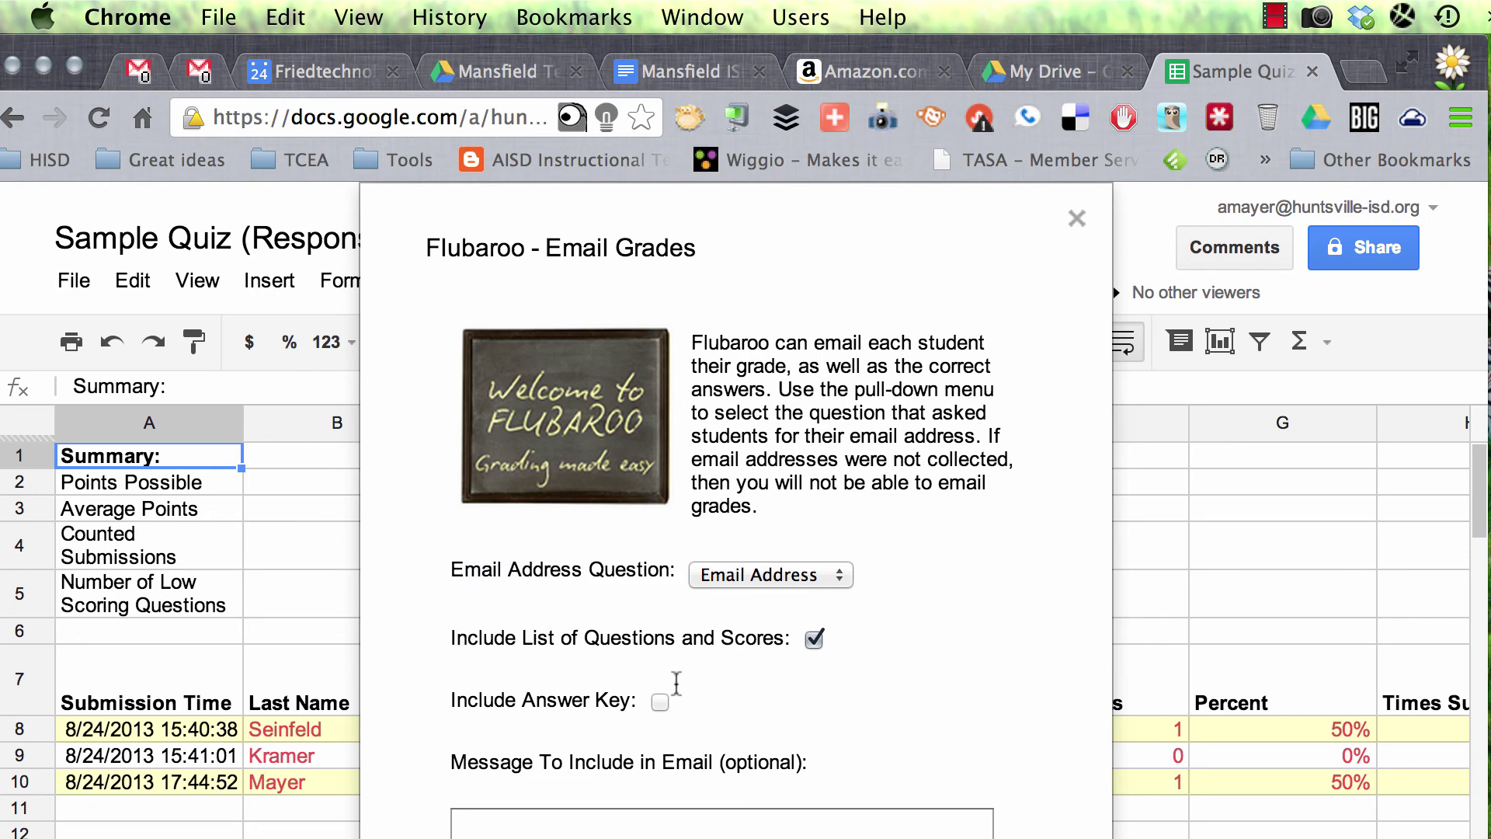
left_click(660, 702)
left_click(686, 821)
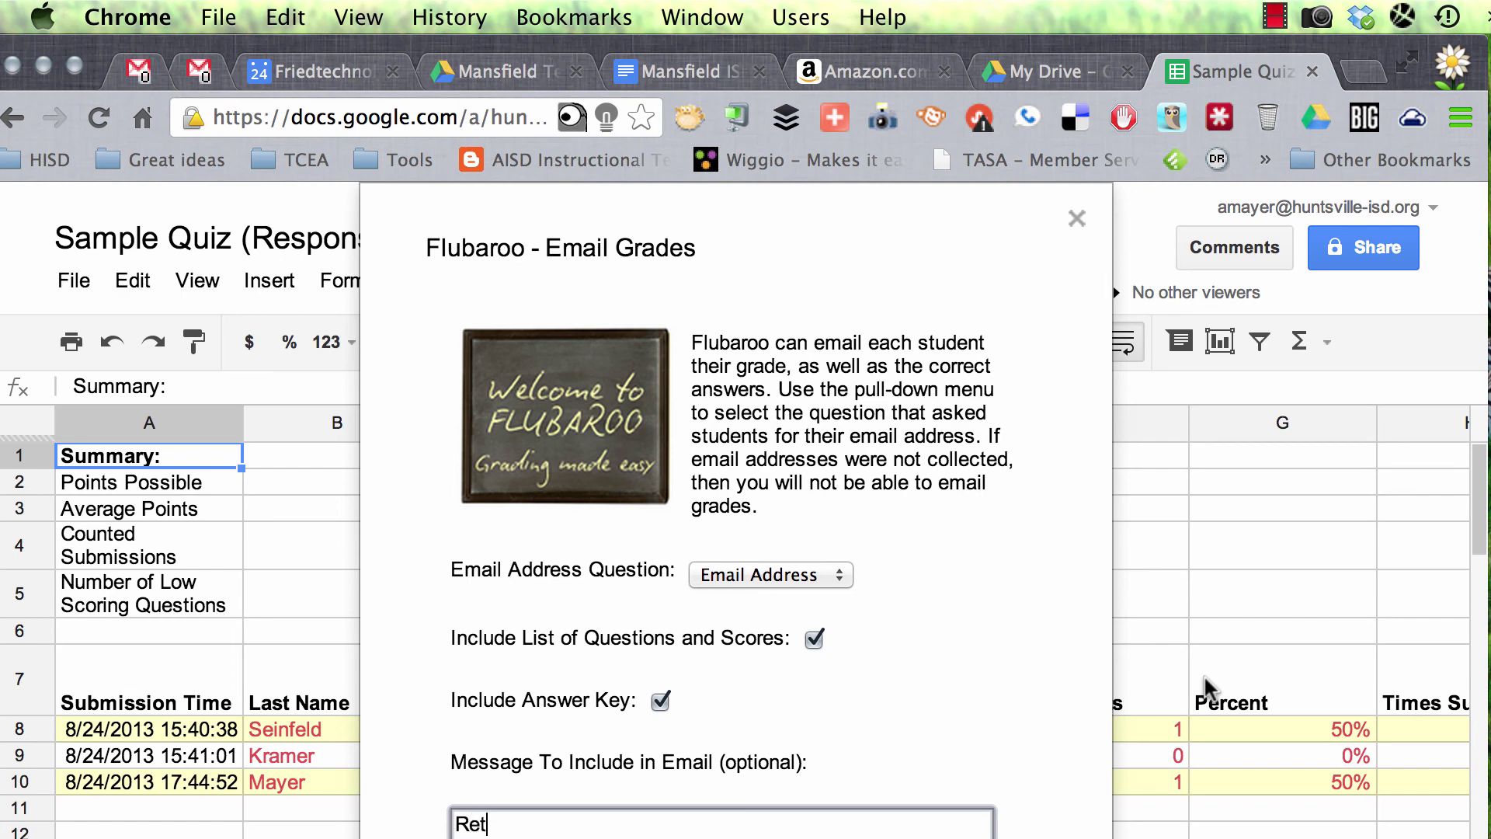
type("kes are tomorrow at 3:30 if")
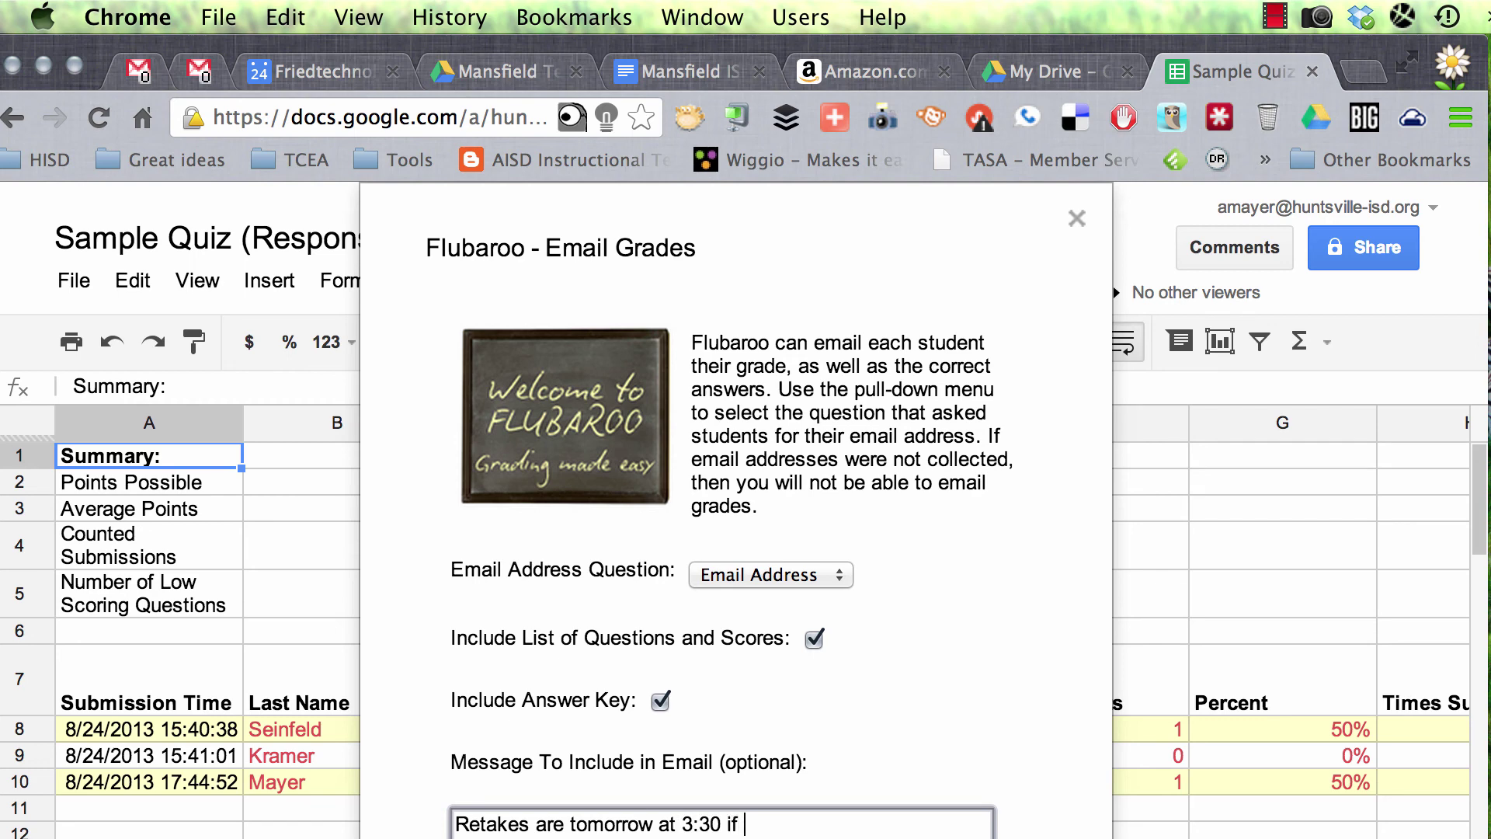
type("ed one.")
key("Tab")
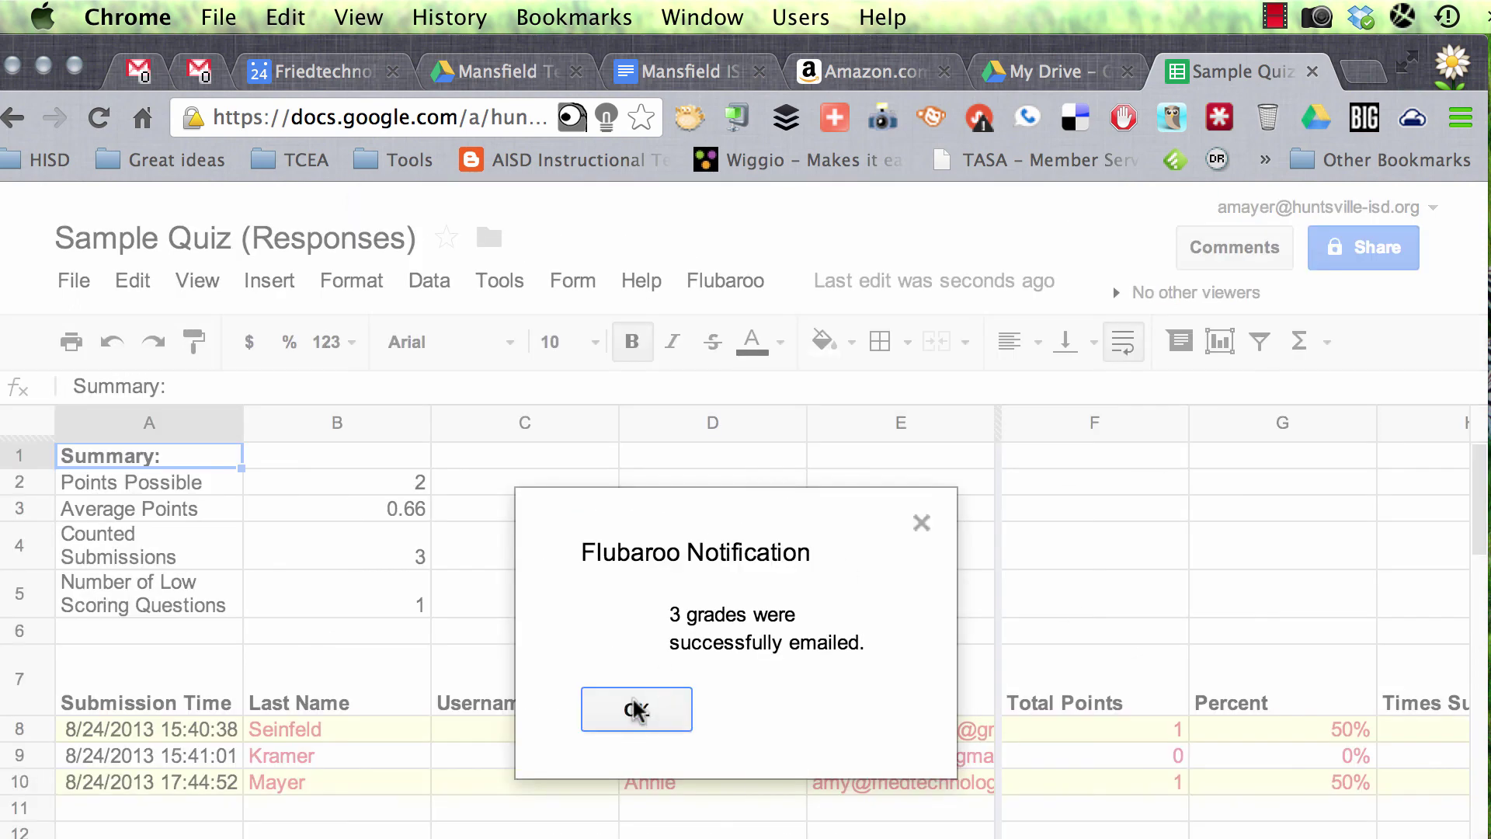
left_click(636, 710)
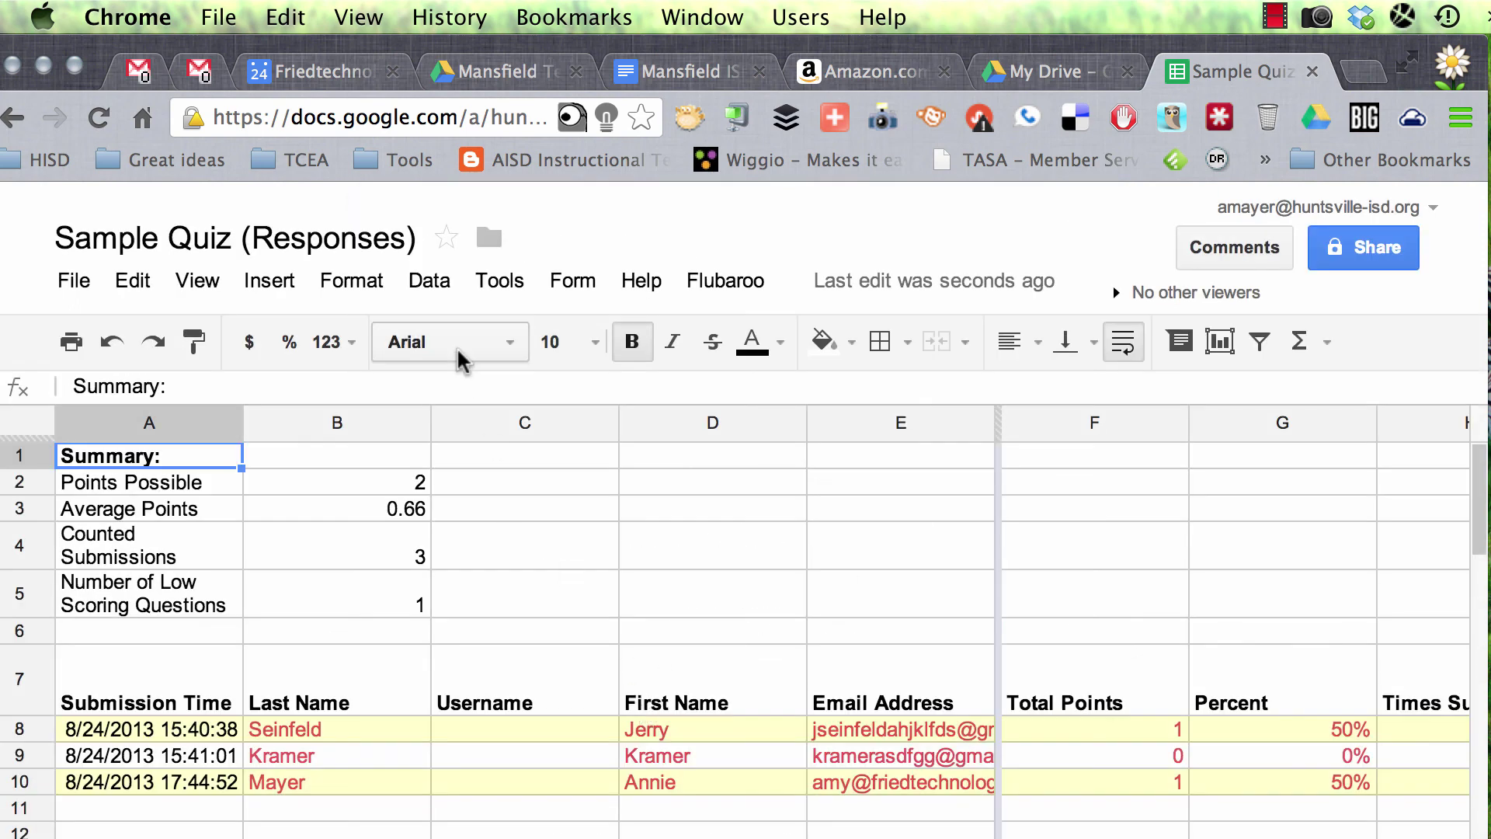
Step: Open the noreply grade email in Gmail and highlight the 1 / 2 score
left_click(1280, 14)
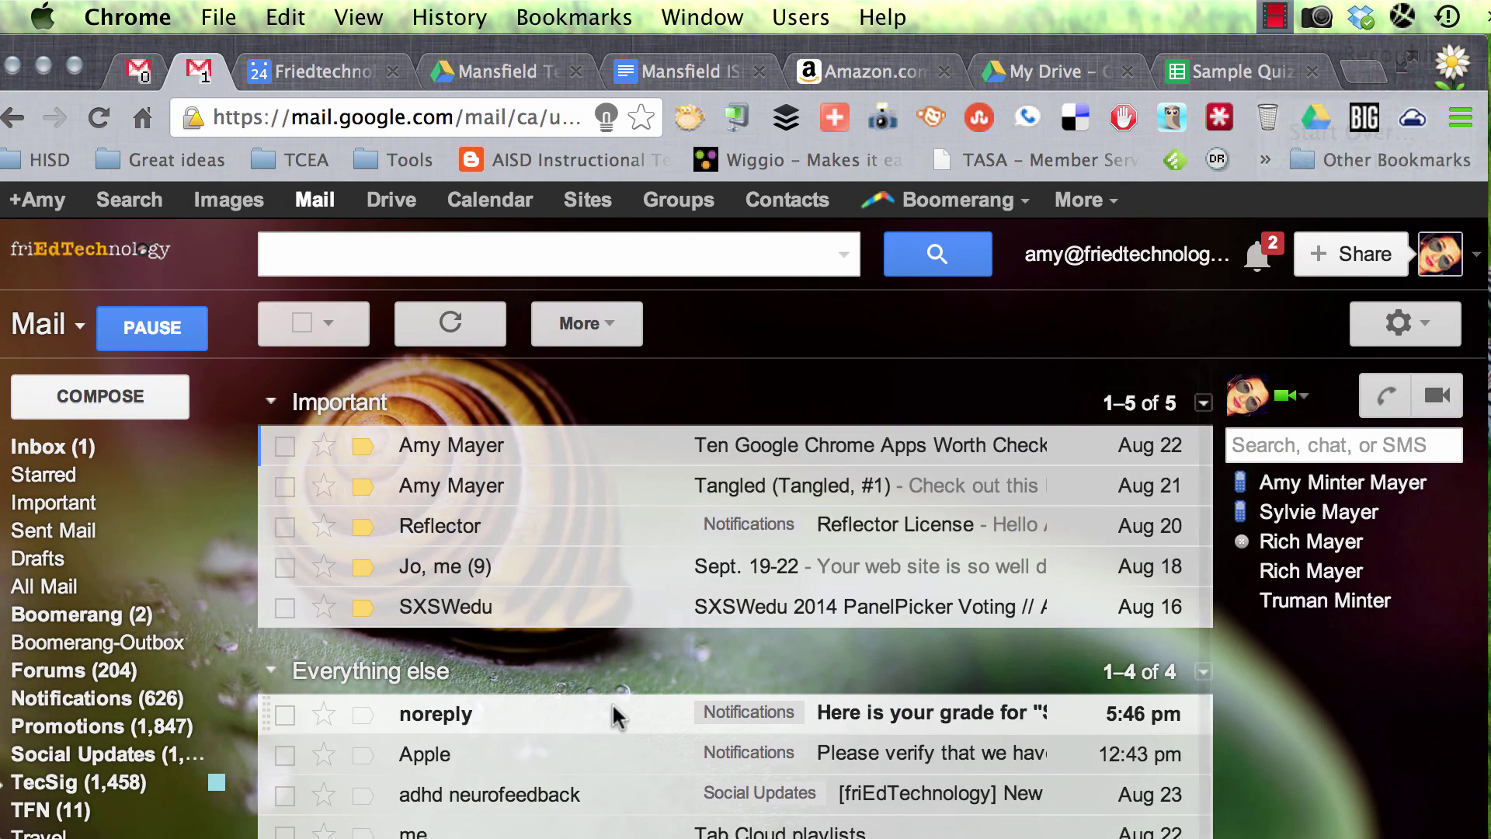
left_click(616, 712)
scroll(720, 721, "down", 8)
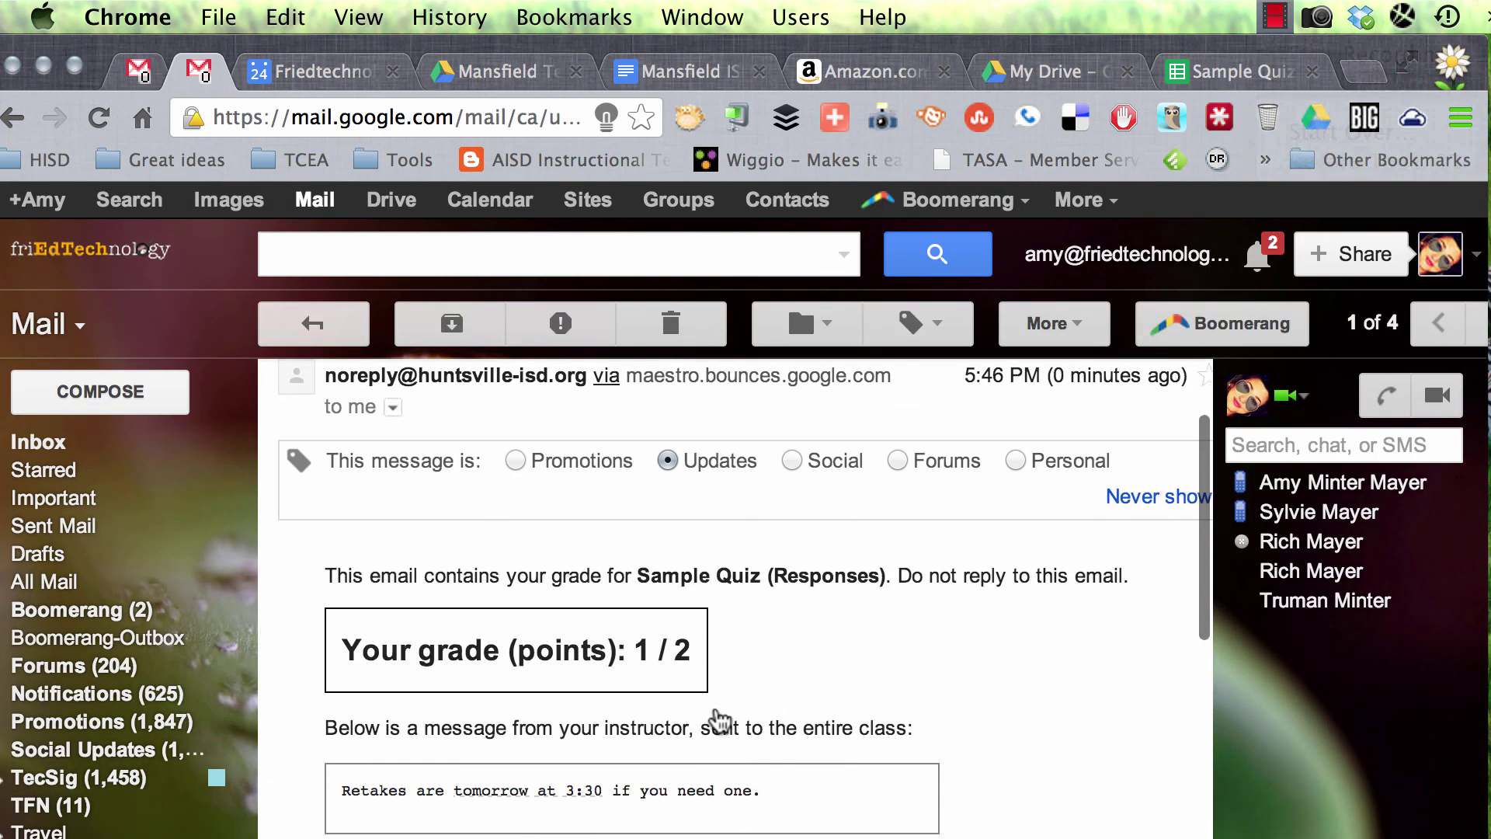
scroll(719, 715, "down", 3)
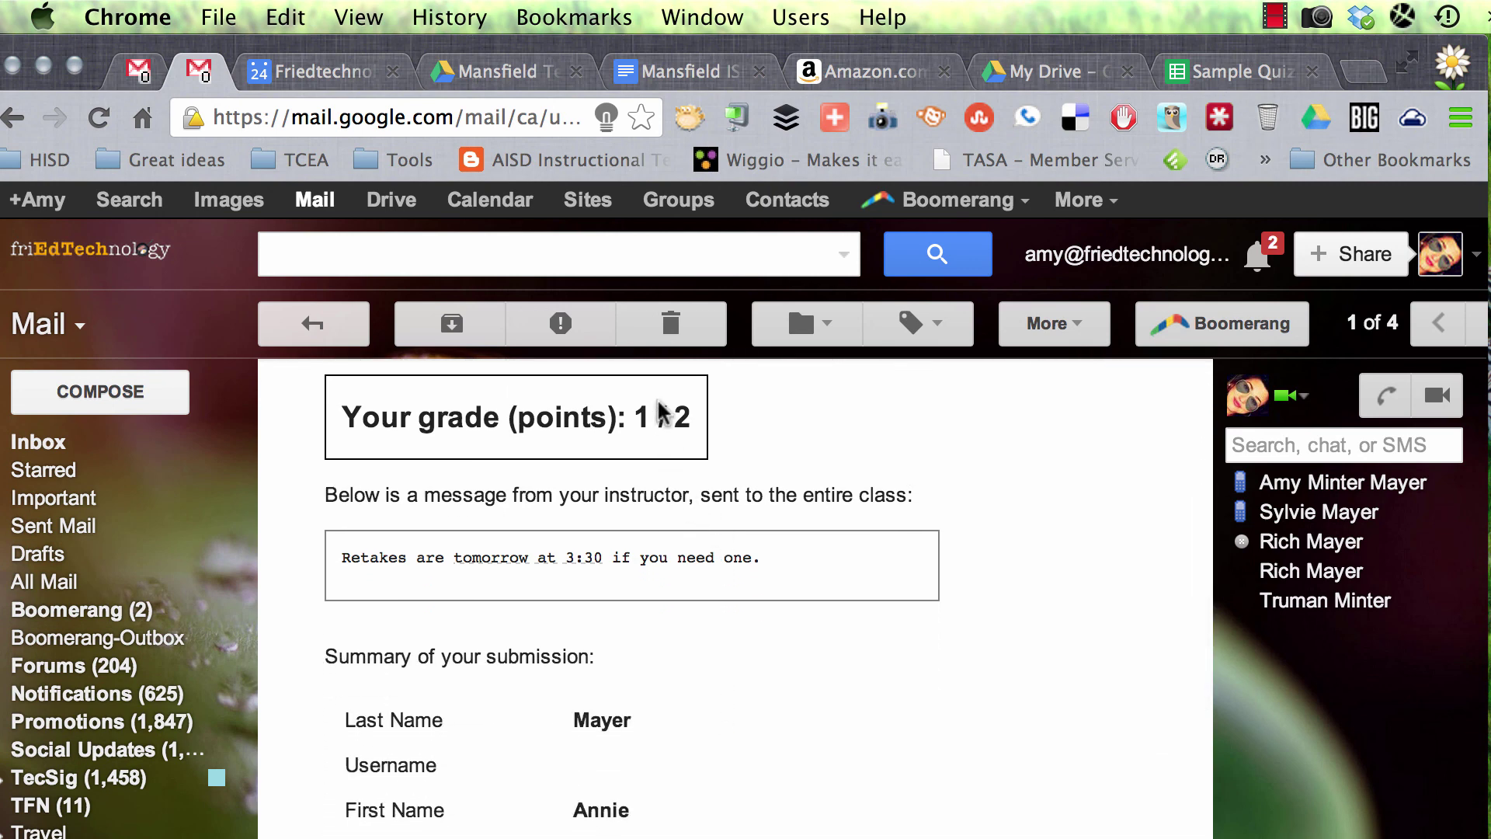
left_click_drag(633, 418, 694, 418)
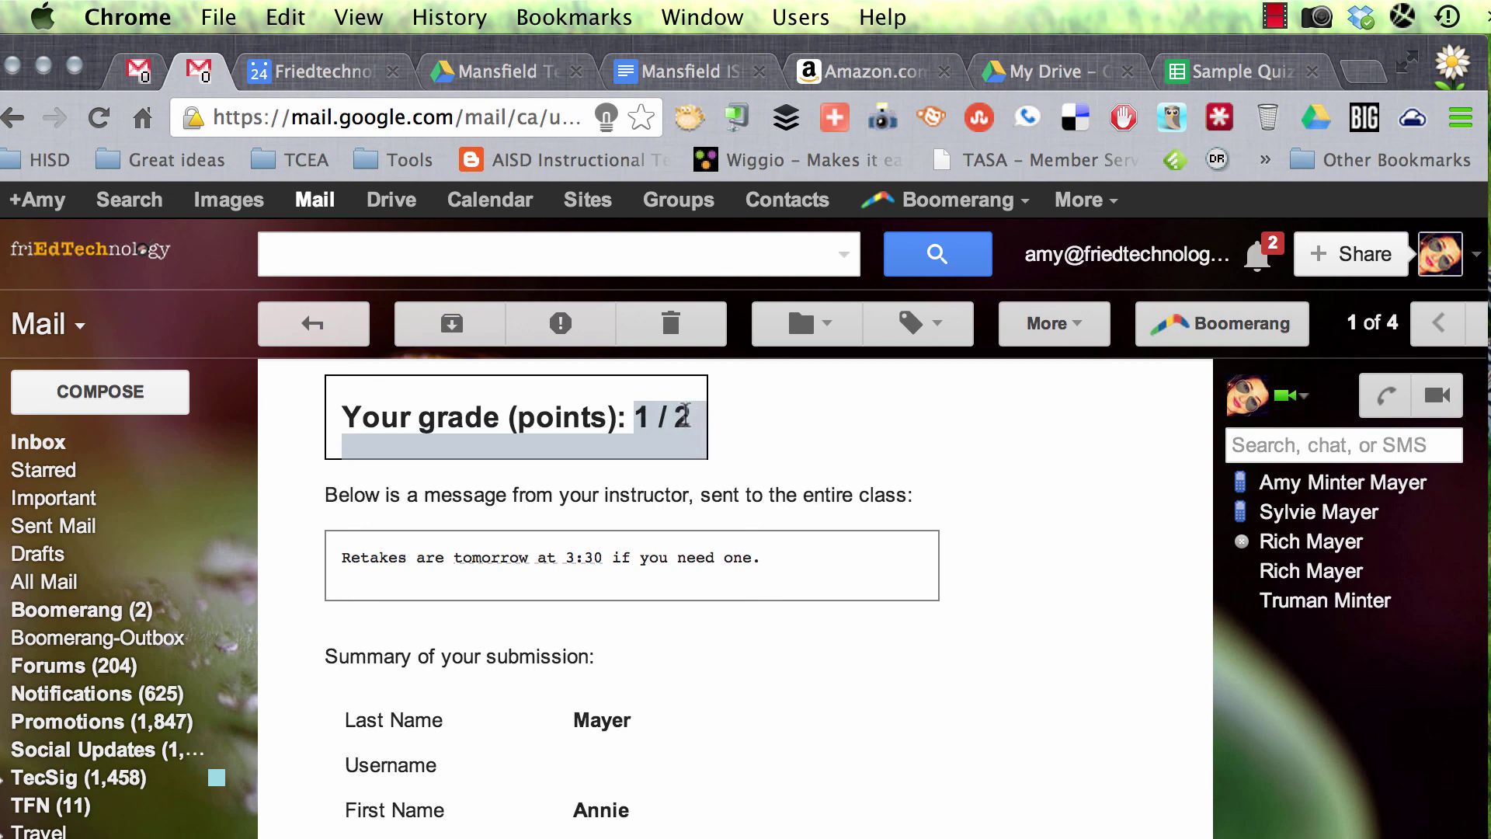
left_click(685, 414)
Step: Highlight the retake message and scroll through the correct and incorrect answers
triple_click(634, 561)
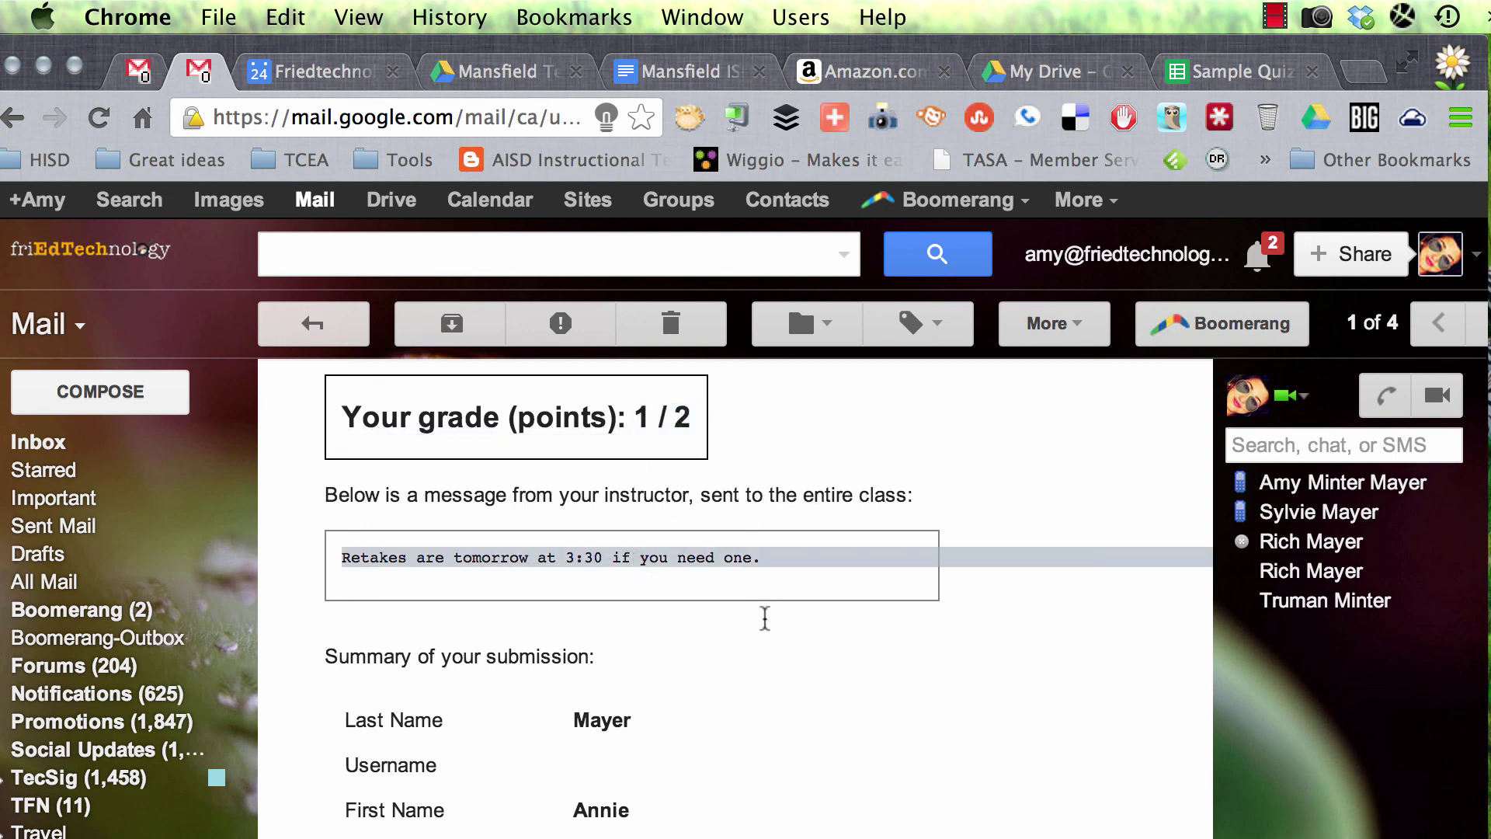
left_click(764, 620)
scroll(746, 645, "down", 5)
scroll(731, 664, "down", 2)
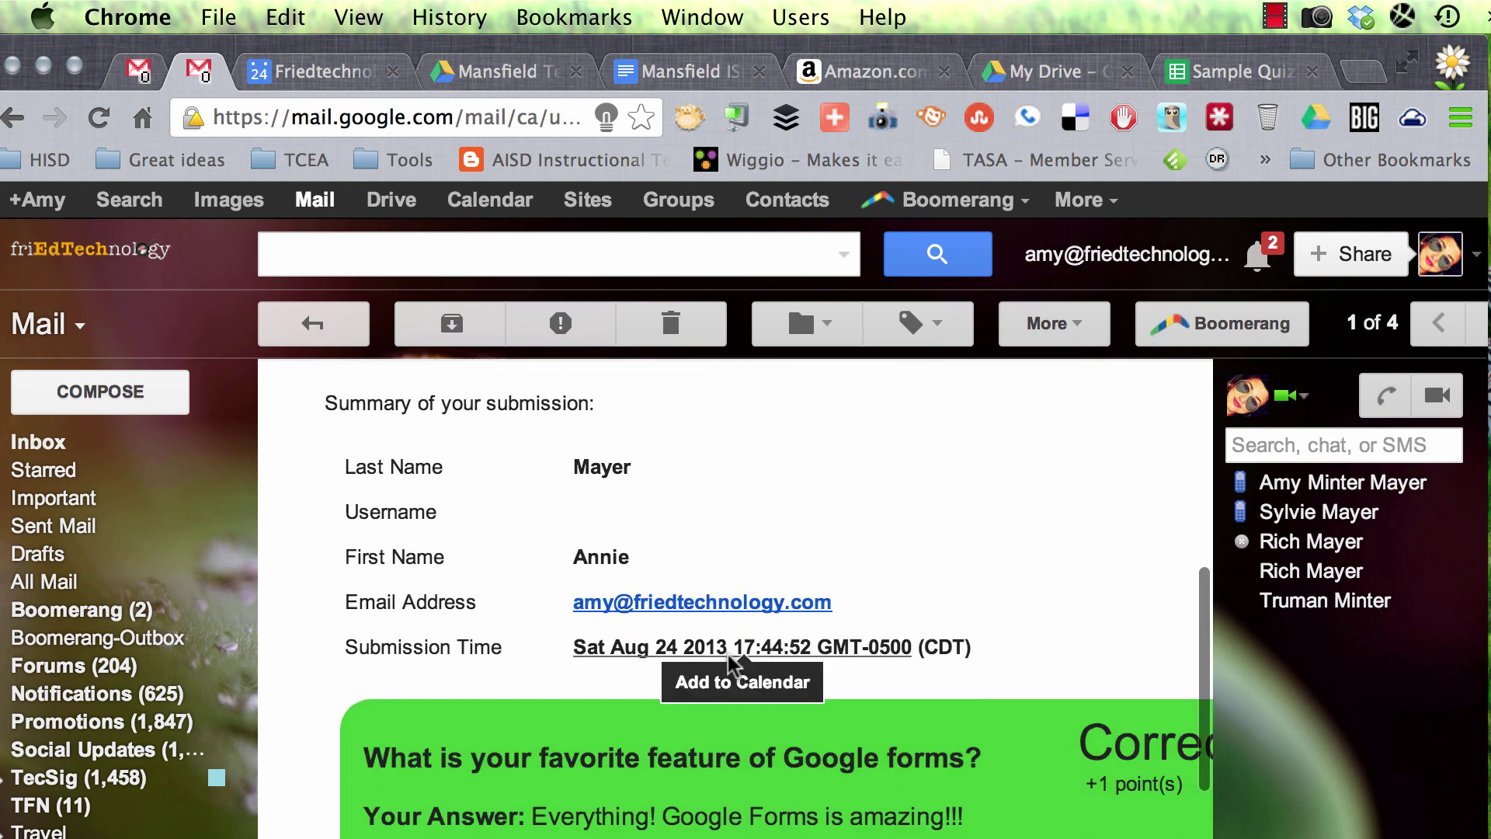
scroll(730, 666, "down", 2)
scroll(911, 763, "right", 3)
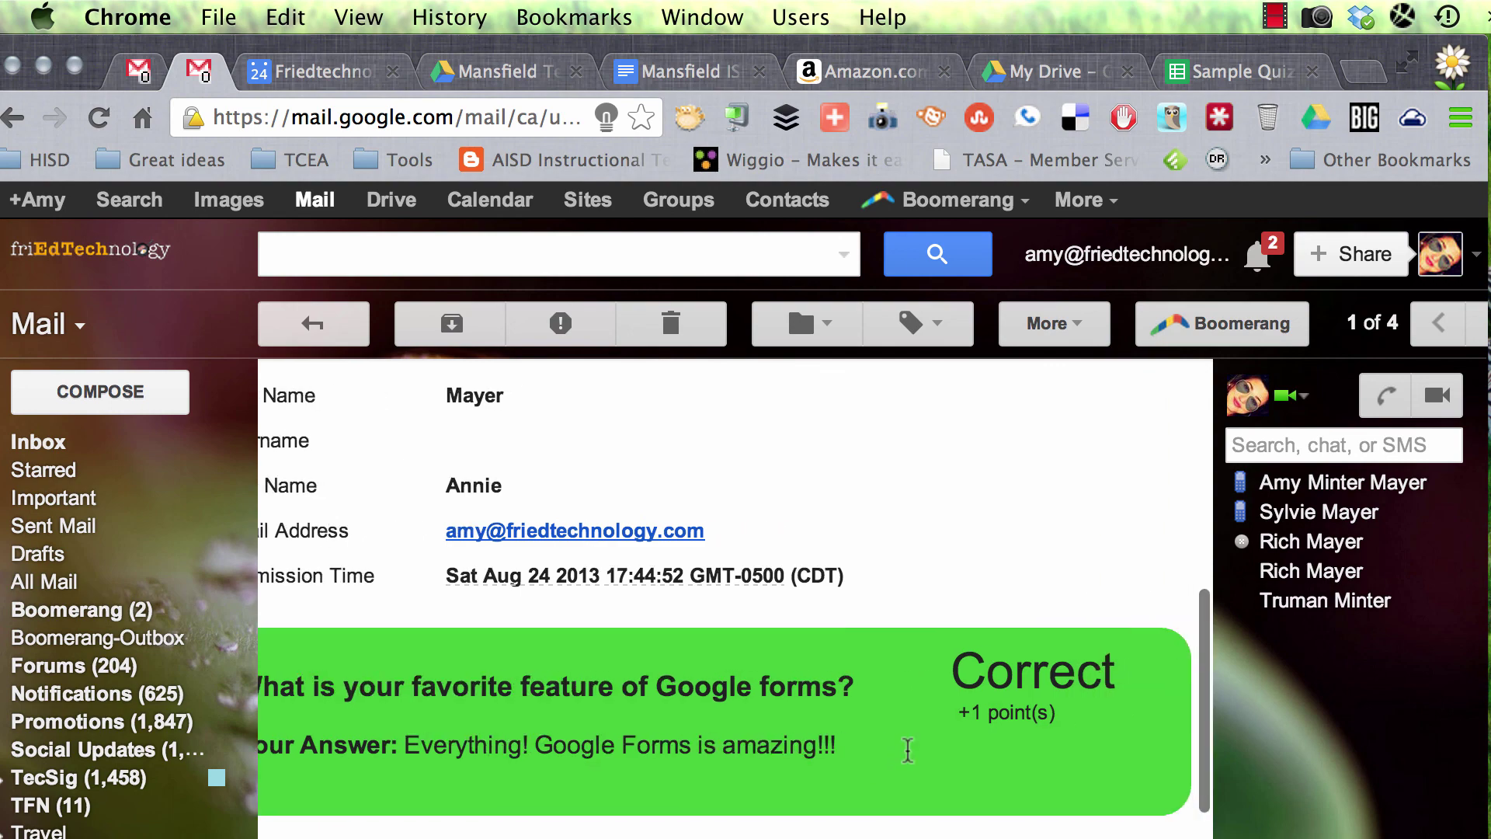
scroll(809, 739, "left", 3)
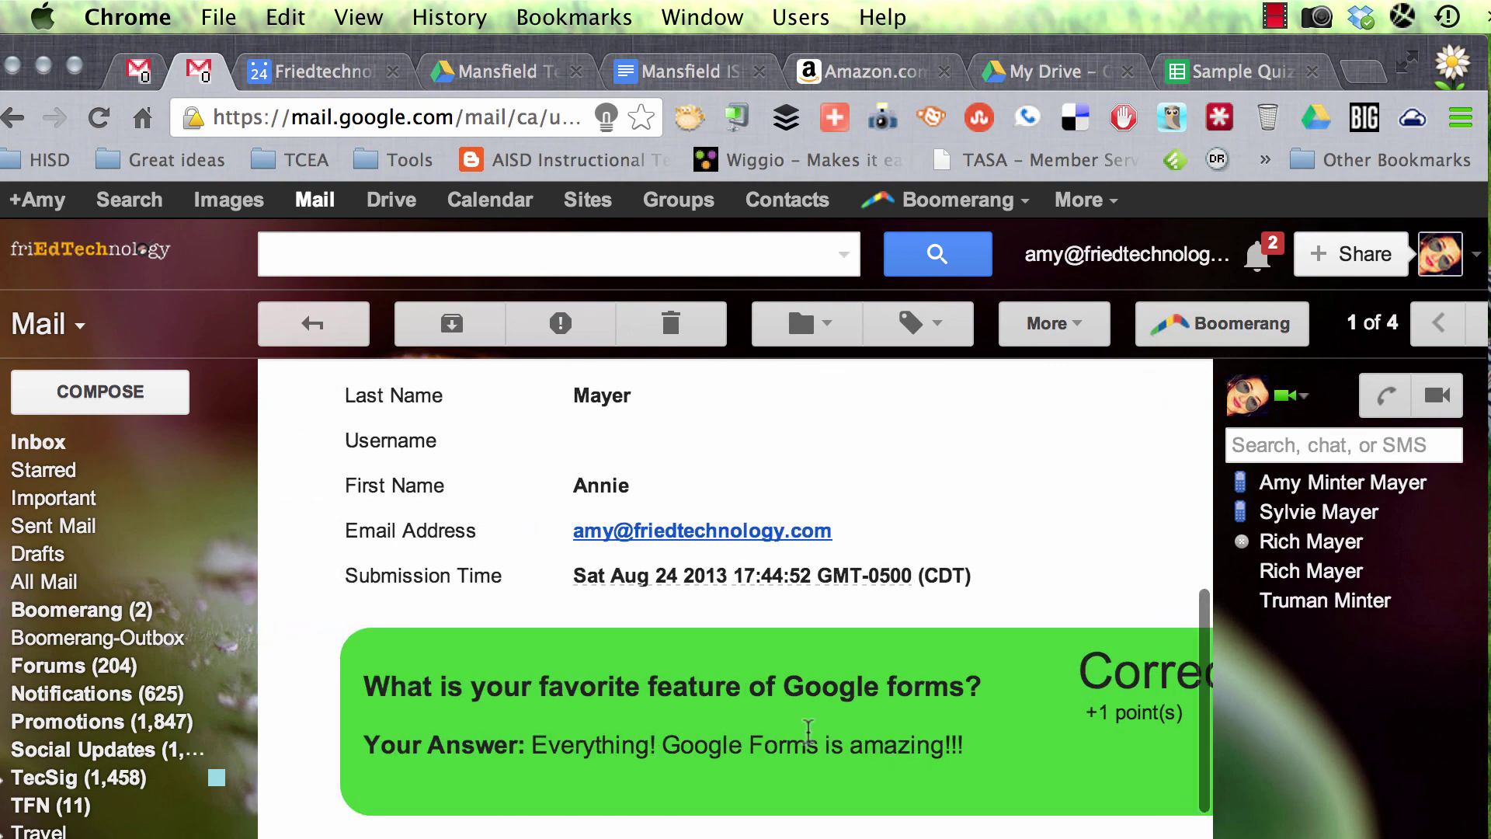
scroll(809, 733, "down", 5)
scroll(808, 732, "right", 2)
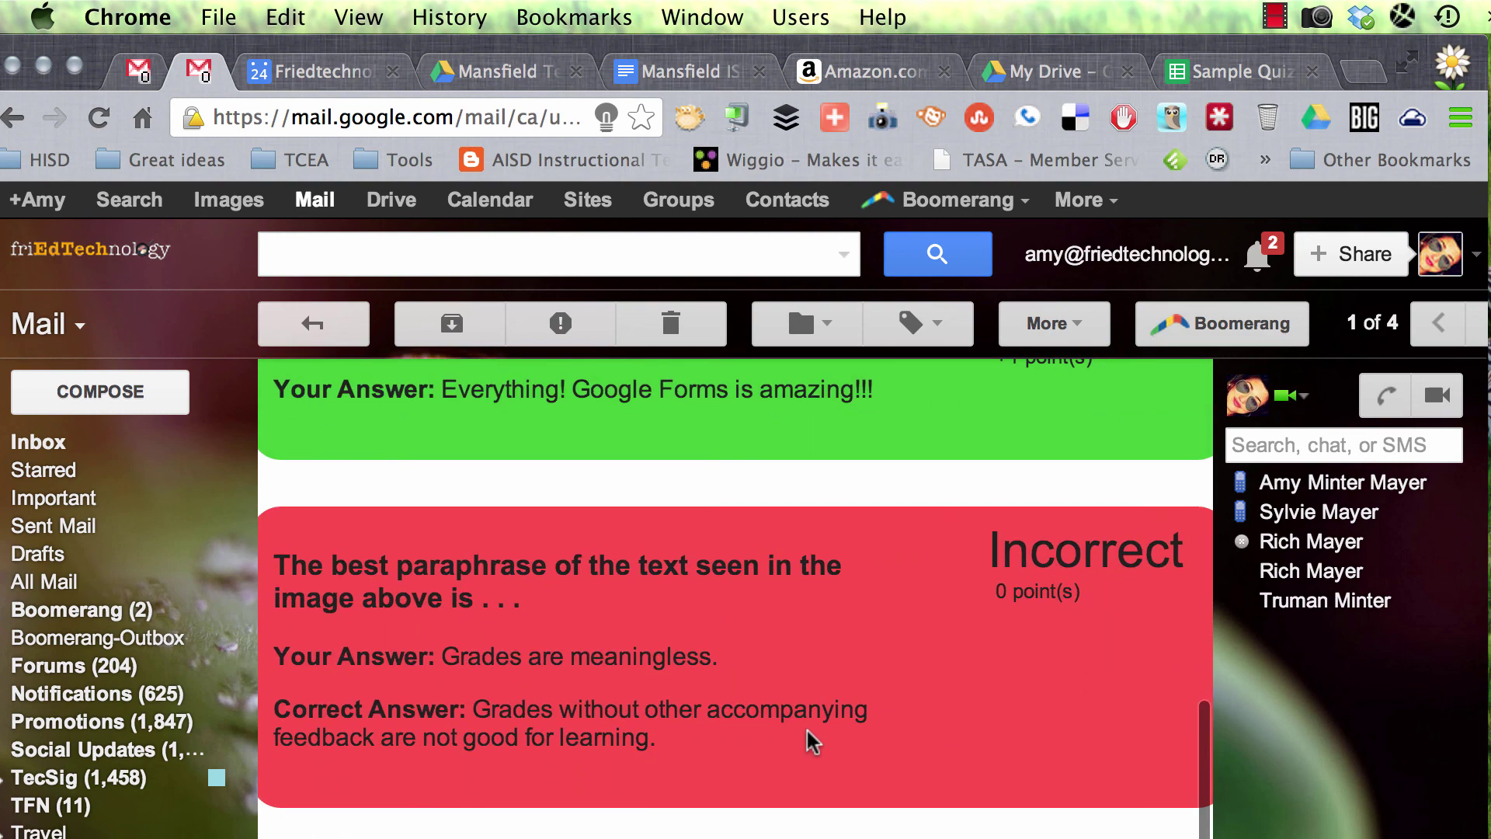
scroll(808, 738, "down", 3)
scroll(808, 739, "left", 2)
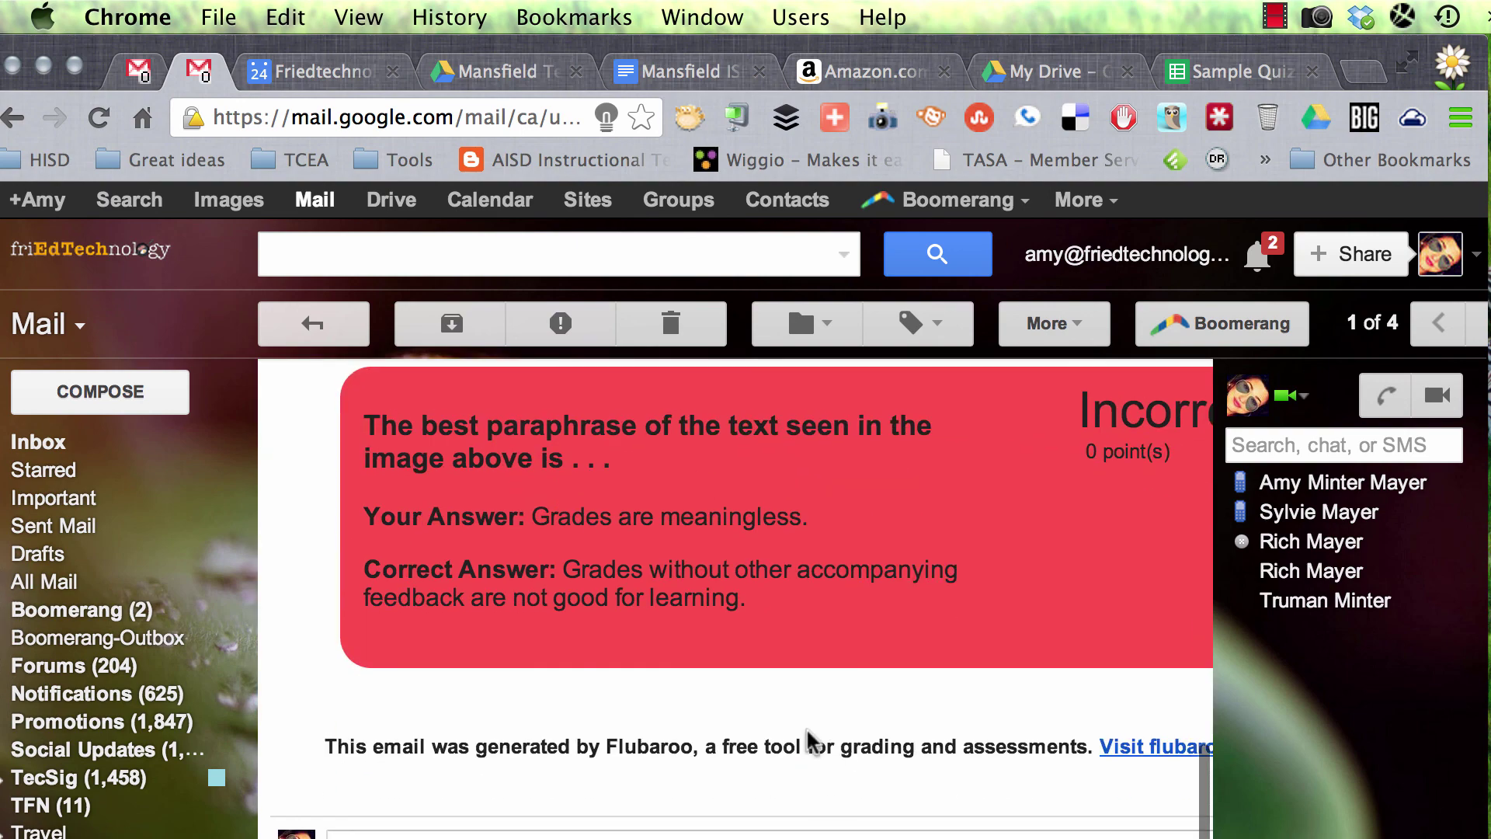
scroll(809, 738, "up", 10)
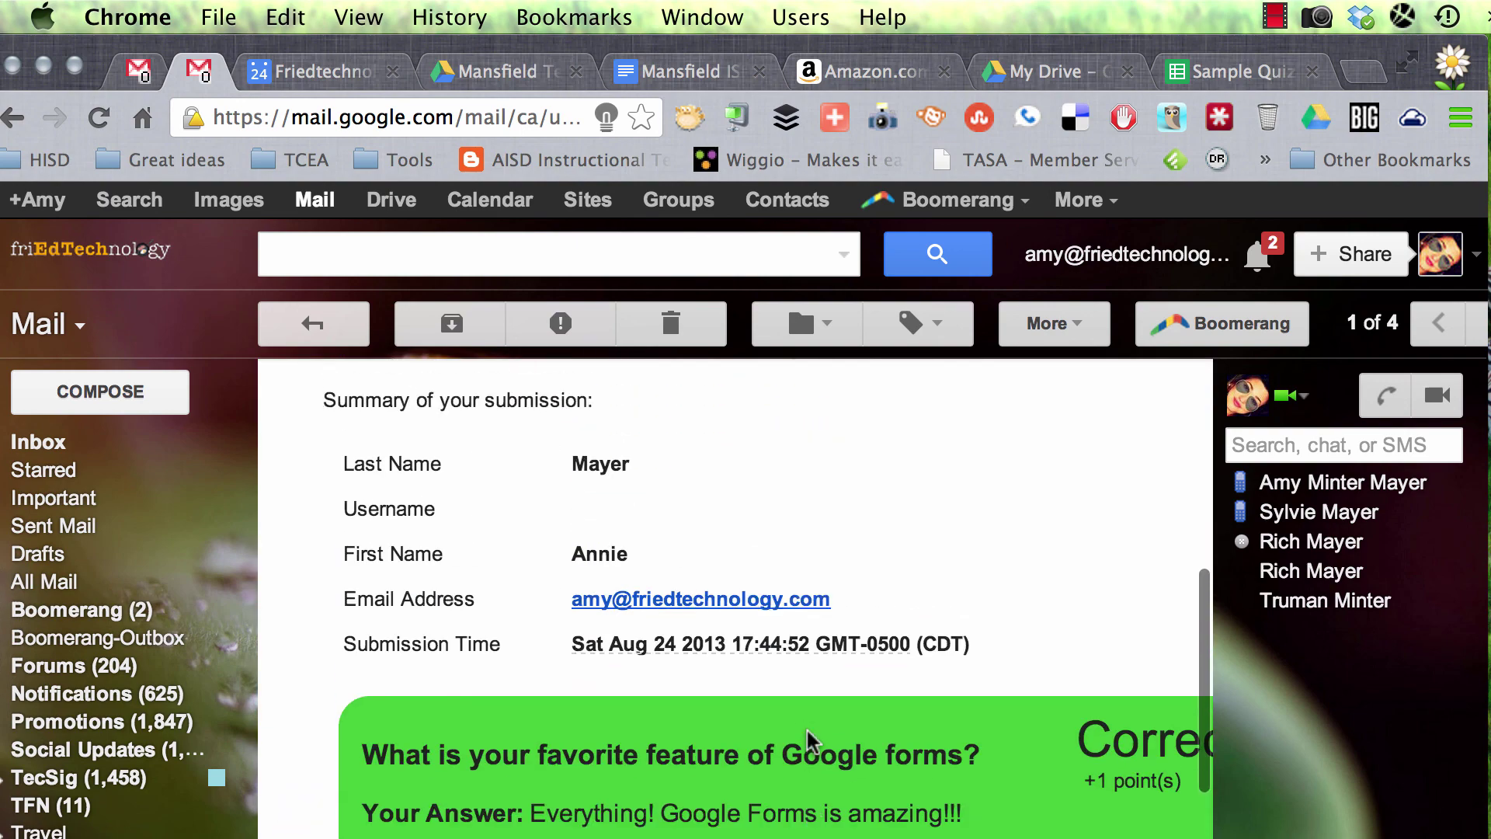
scroll(811, 742, "up", 5)
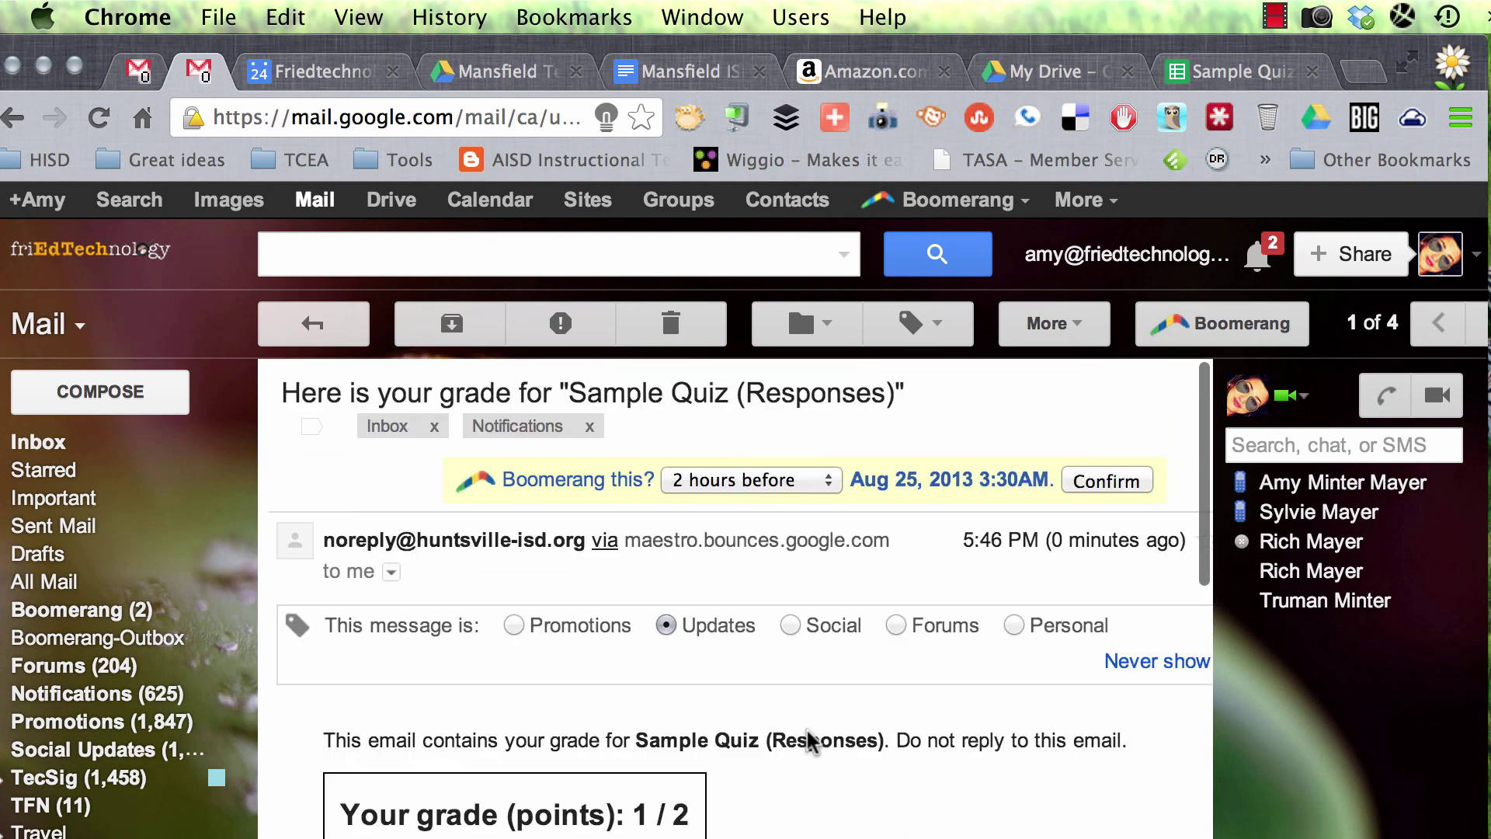
scroll(808, 730, "down", 5)
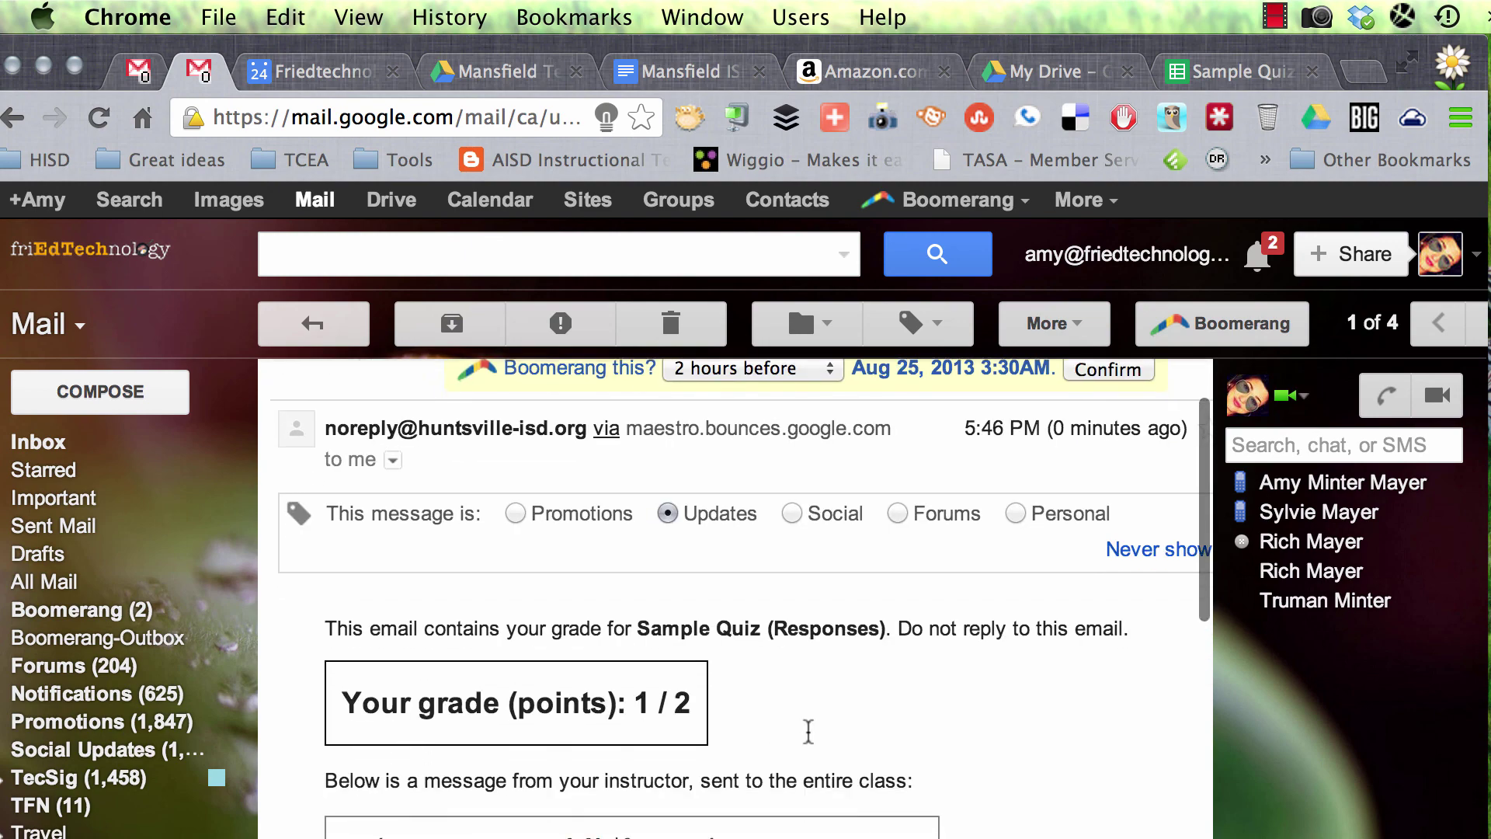
scroll(809, 741, "down", 3)
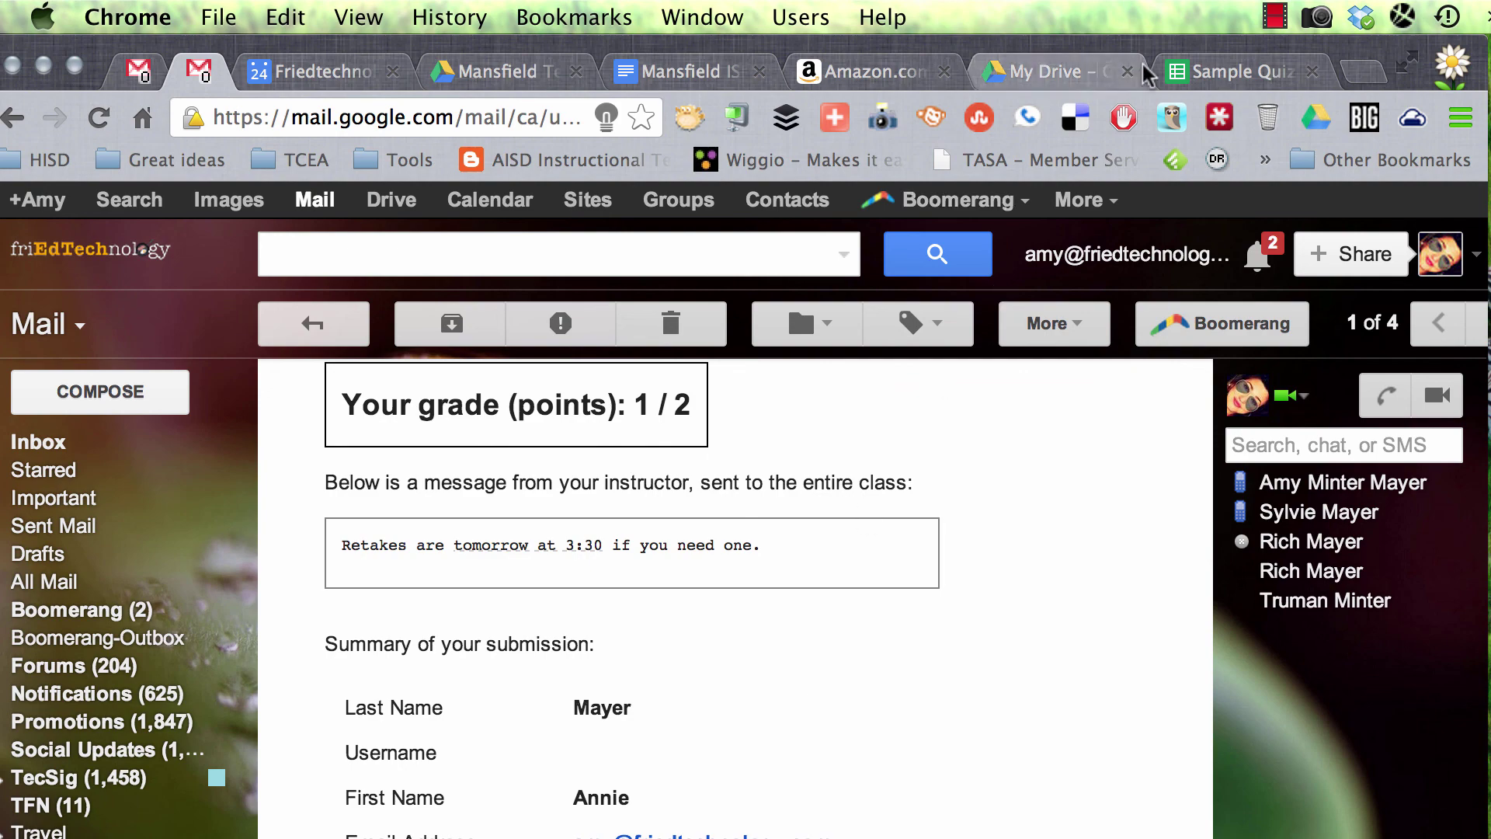
Step: Return to the Sample Quiz (Responses) sheet showing 3 submissions averaging 0.66 of 2
left_click(1224, 74)
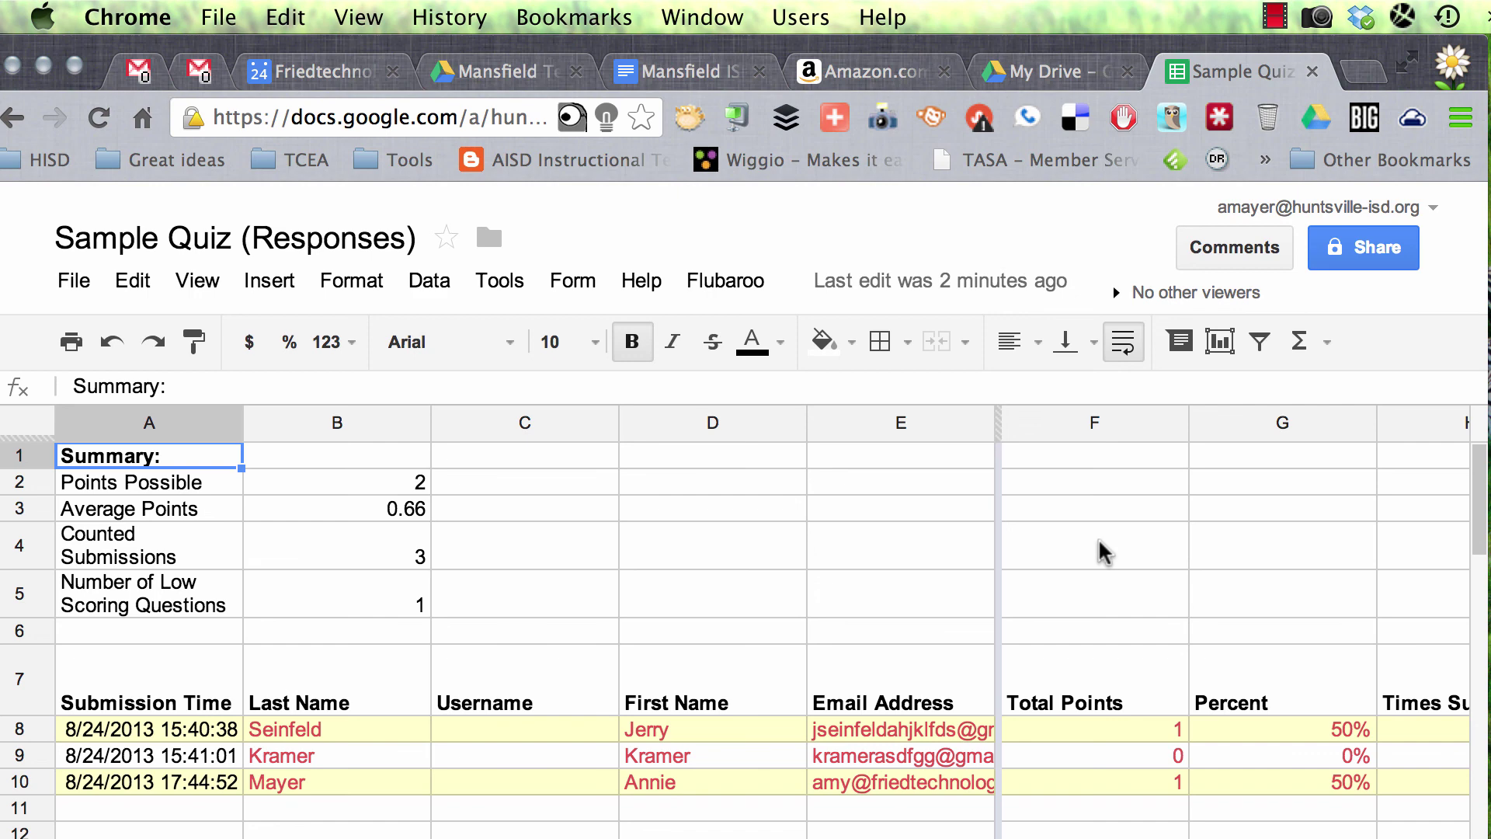
left_click(1293, 17)
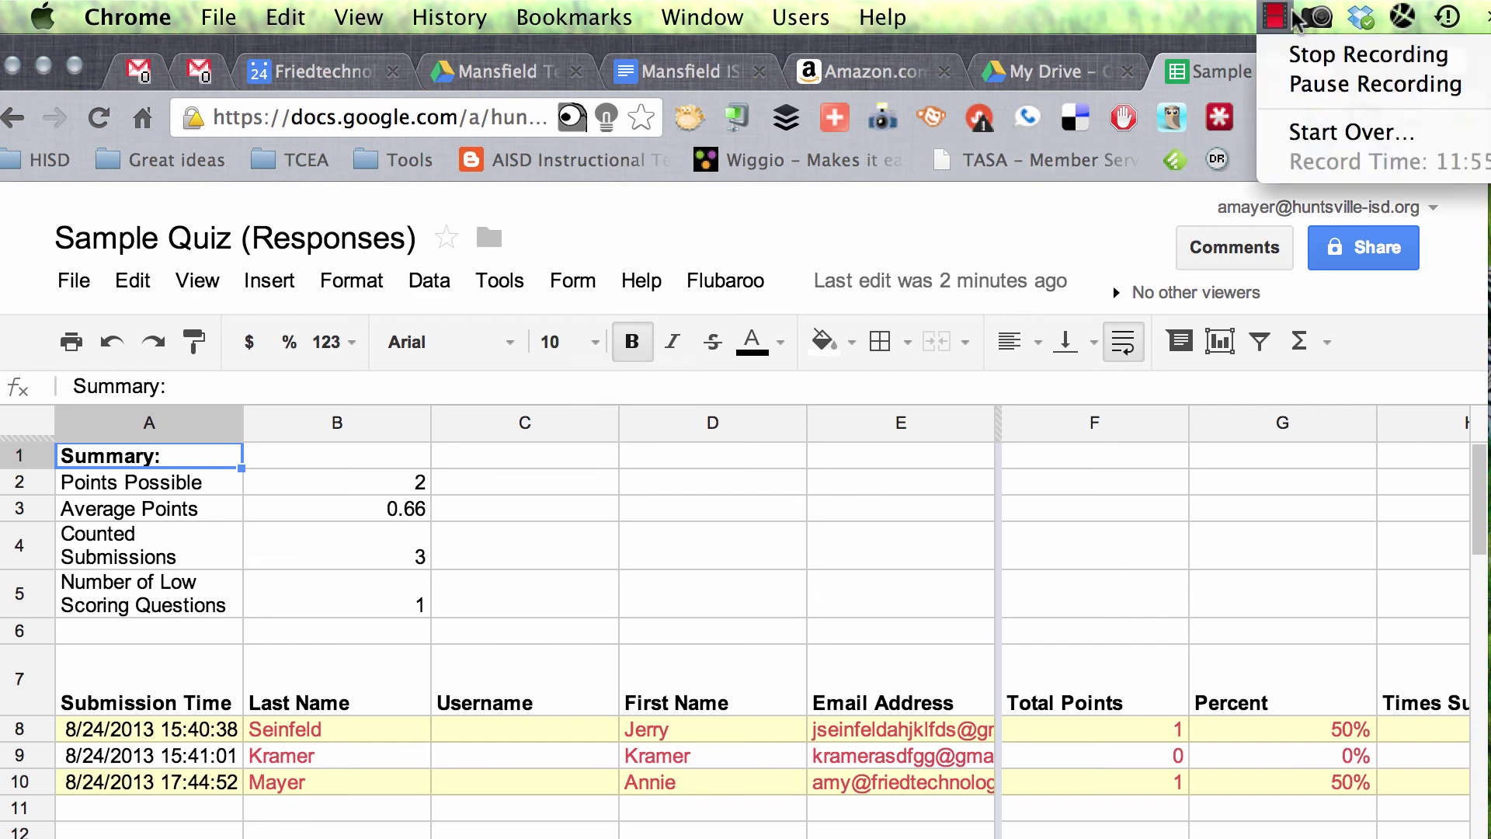